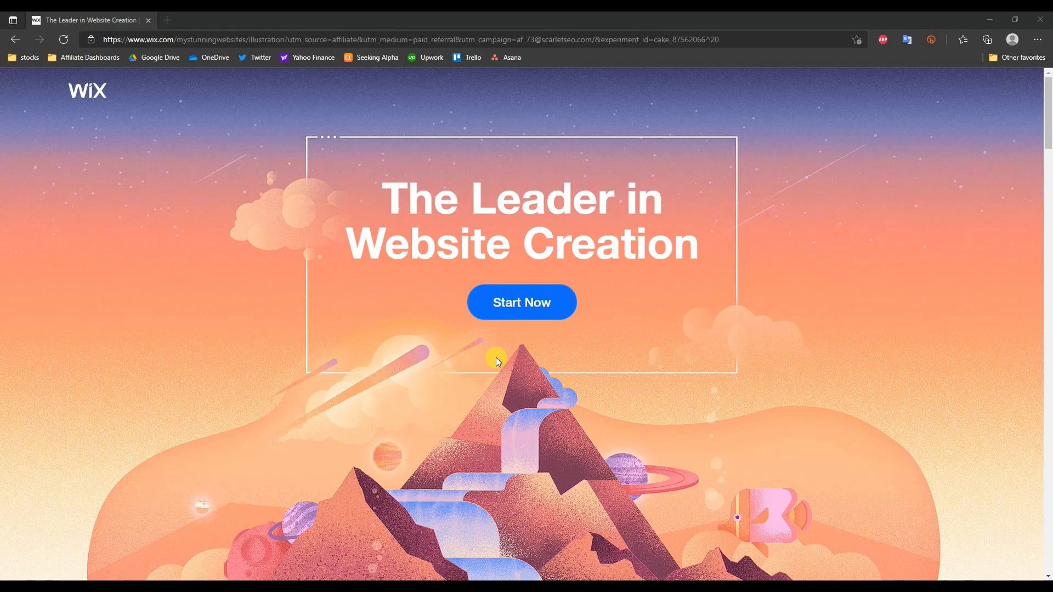
# Step: Open the sign-up form for a new Wix account and begin the website setup questionnaire
pyautogui.click(531, 318)
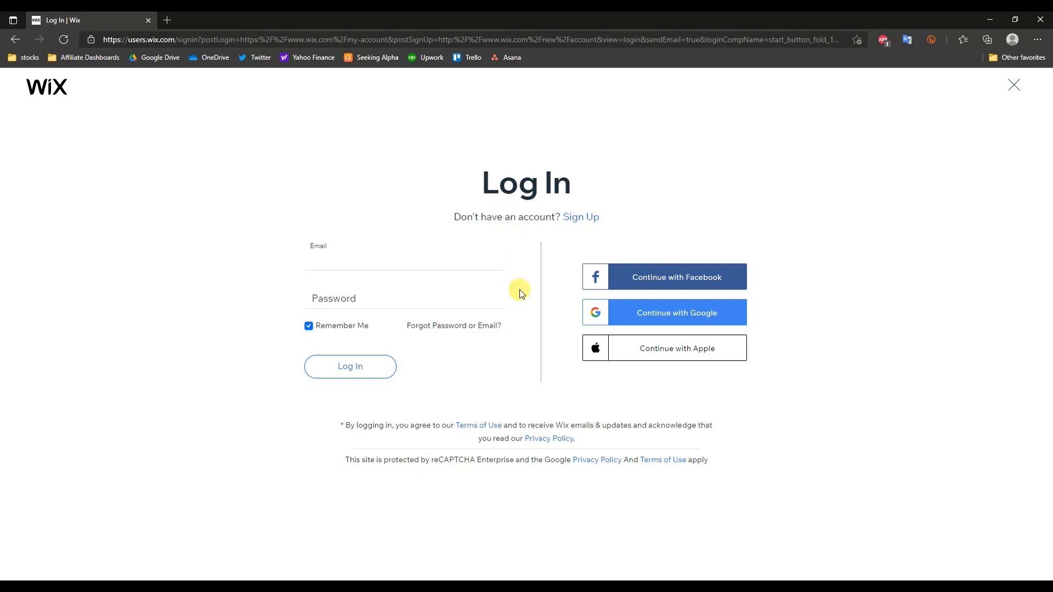
pyautogui.click(585, 217)
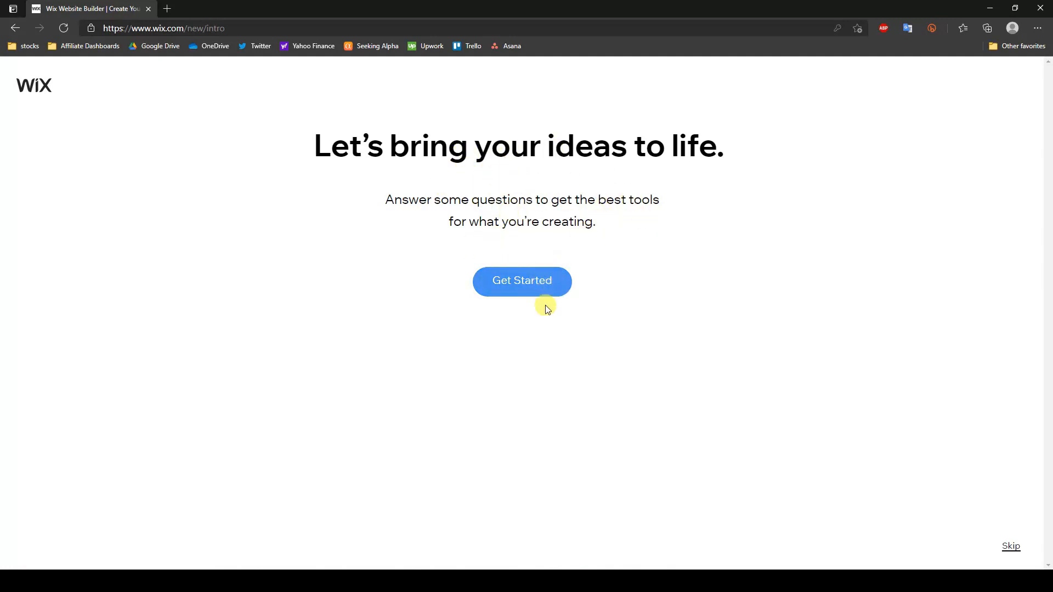
pyautogui.click(568, 295)
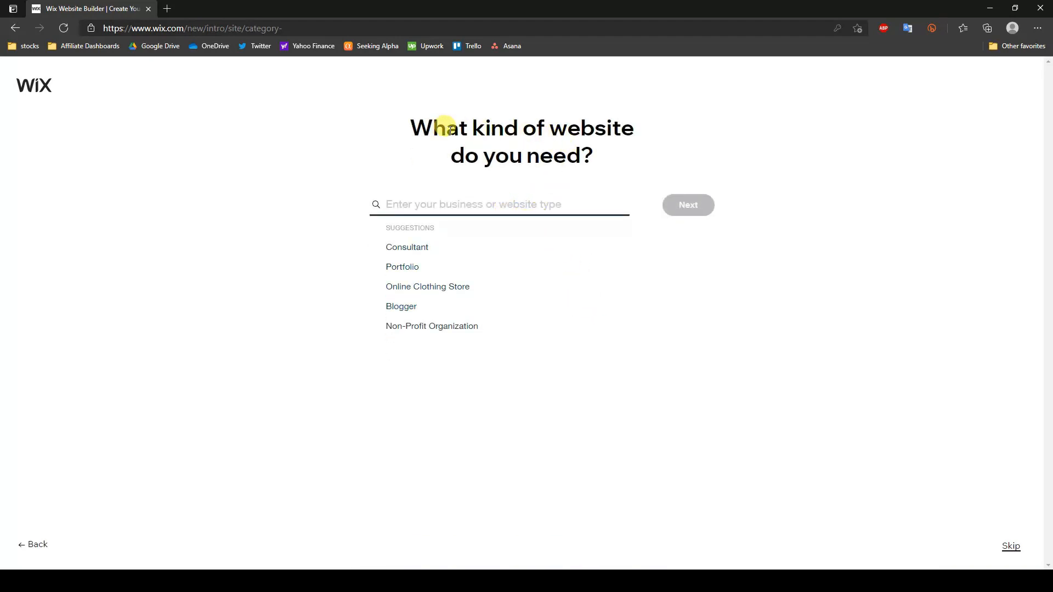
# Step: Specify "online store" as the kind of website needed and continue
pyautogui.click(498, 205)
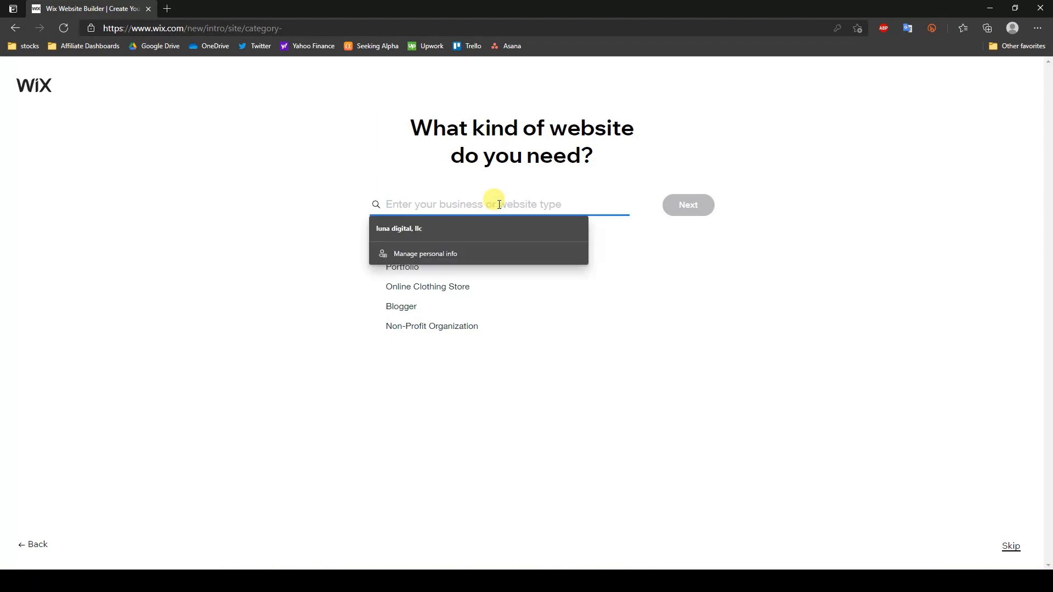
pyautogui.write('online store')
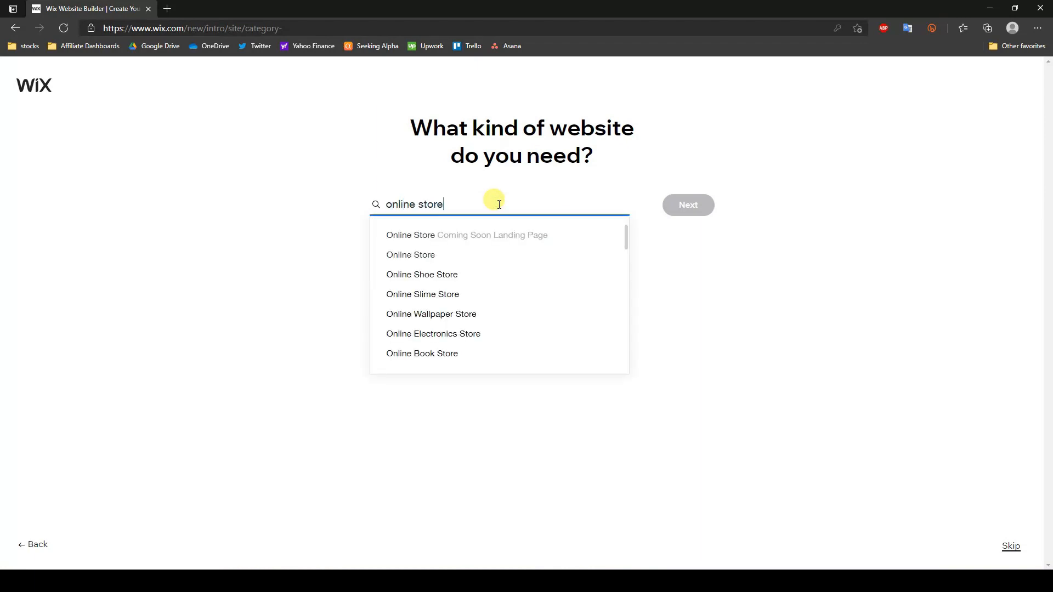
pyautogui.click(431, 235)
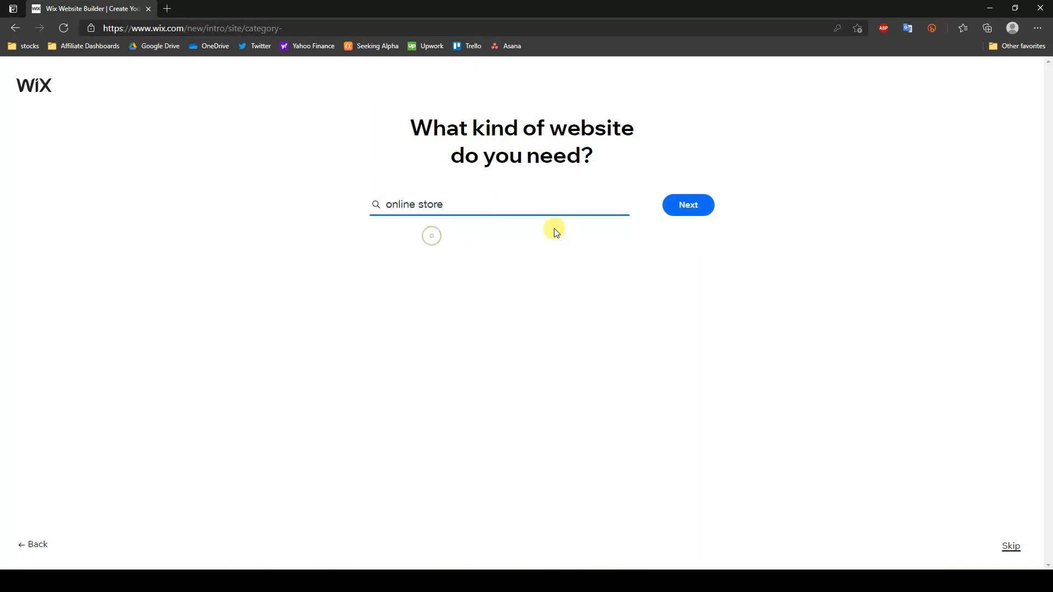
pyautogui.click(688, 214)
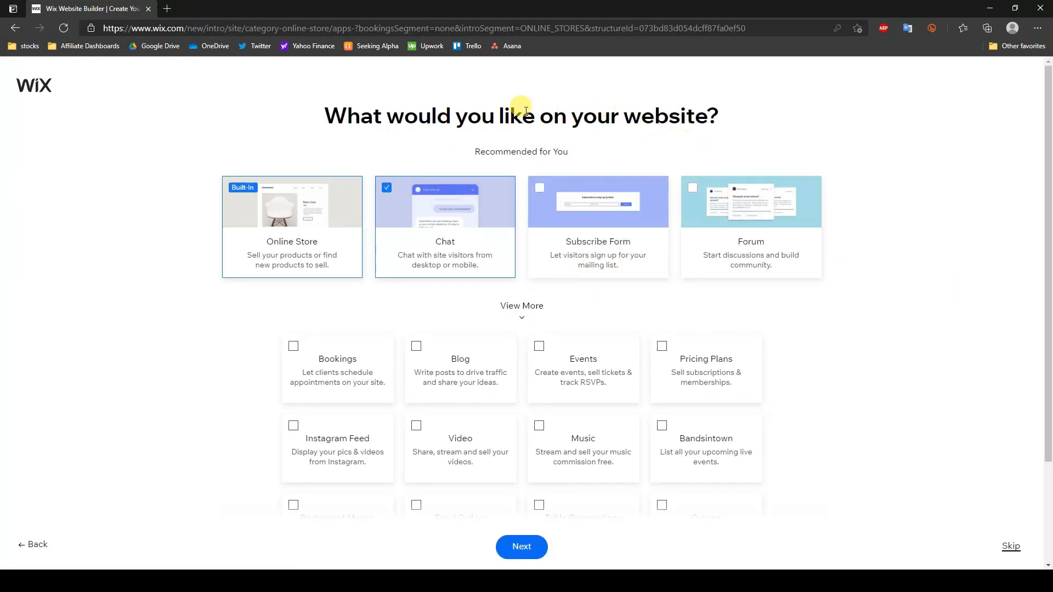
# Step: Review the recommended website features and continue with Online Store and Chat selected
pyautogui.moveTo(319, 204)
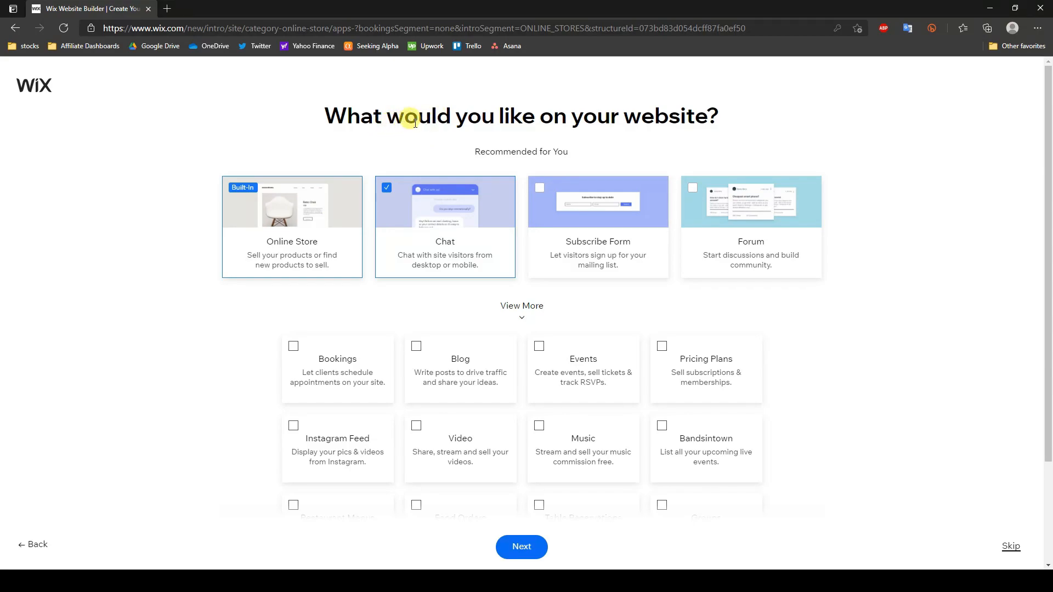
pyautogui.scroll(-2, 840, 289)
pyautogui.scroll(2, 839, 288)
pyautogui.moveTo(313, 279)
pyautogui.click(521, 547)
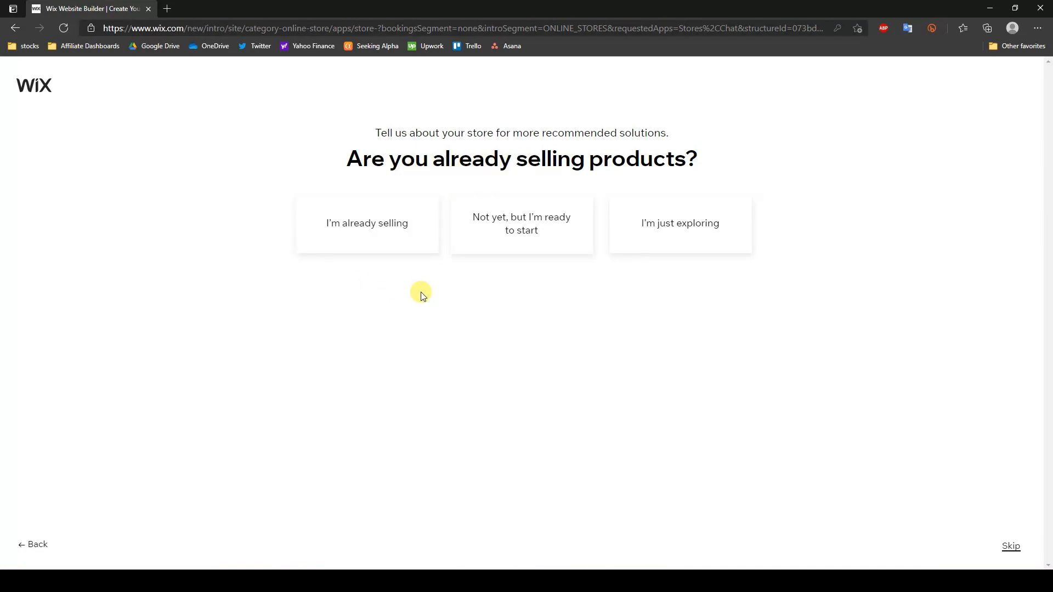
# Step: Answer "I'm just exploring" about selling and "I've created a few" about website experience, and opt to choose a template
pyautogui.click(682, 224)
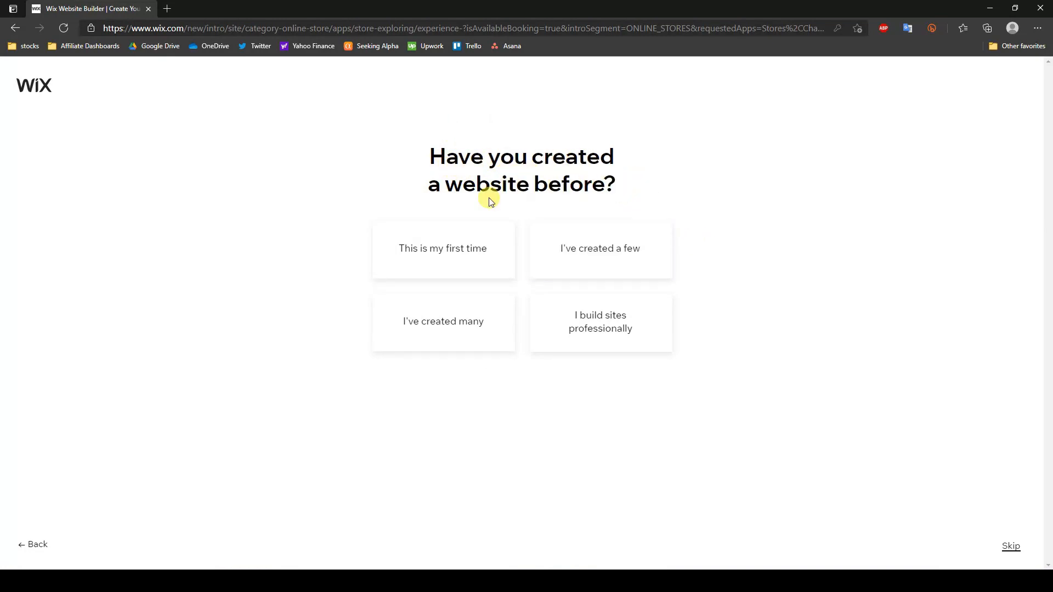
pyautogui.click(623, 257)
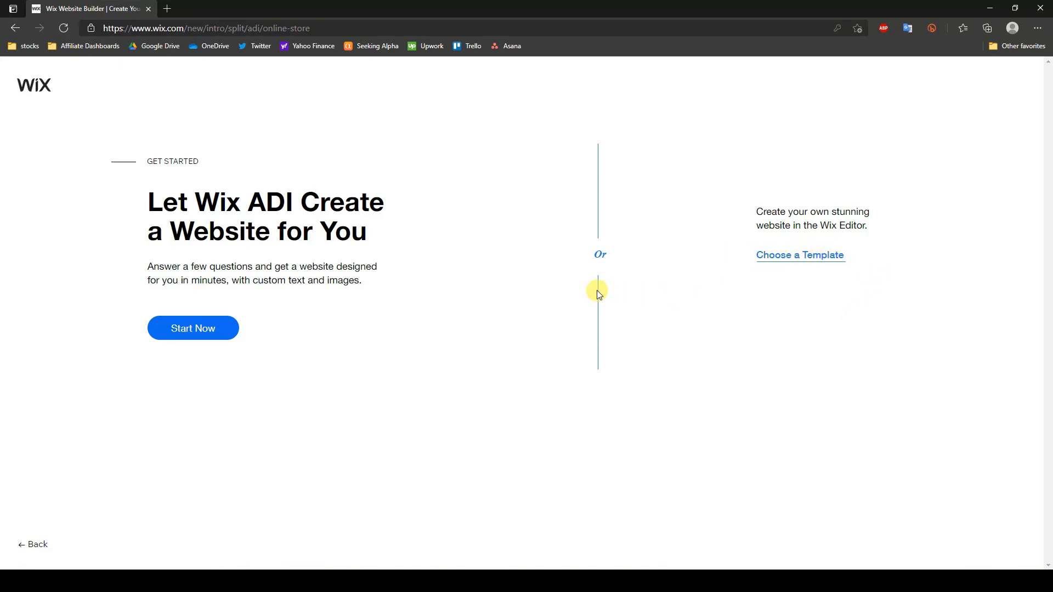
pyautogui.click(816, 260)
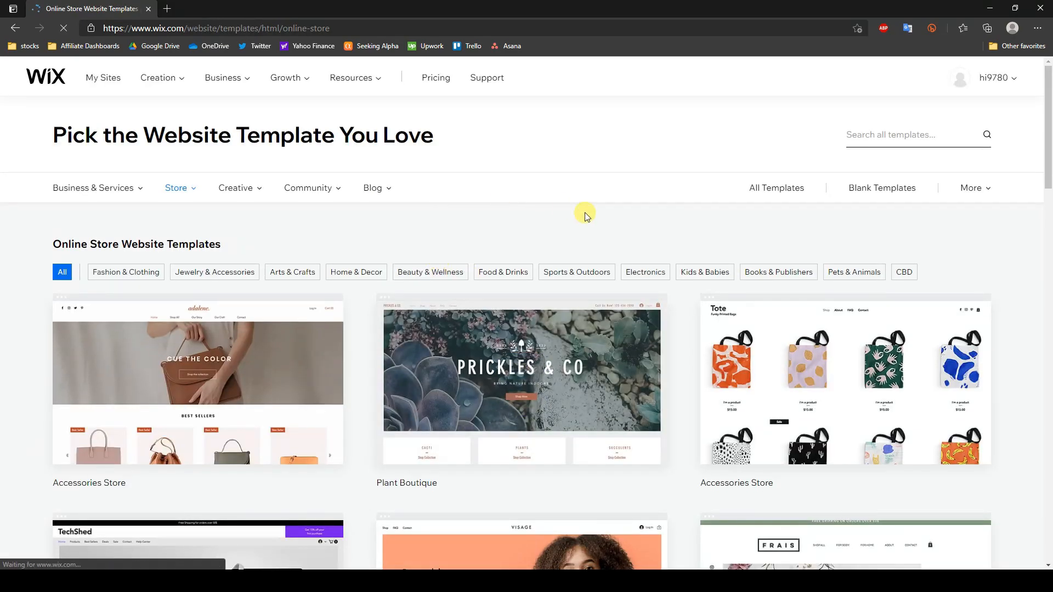
# Step: Look through the categories and the designs on the first page of online store templates
pyautogui.scroll(-2, 571, 236)
pyautogui.moveTo(284, 316)
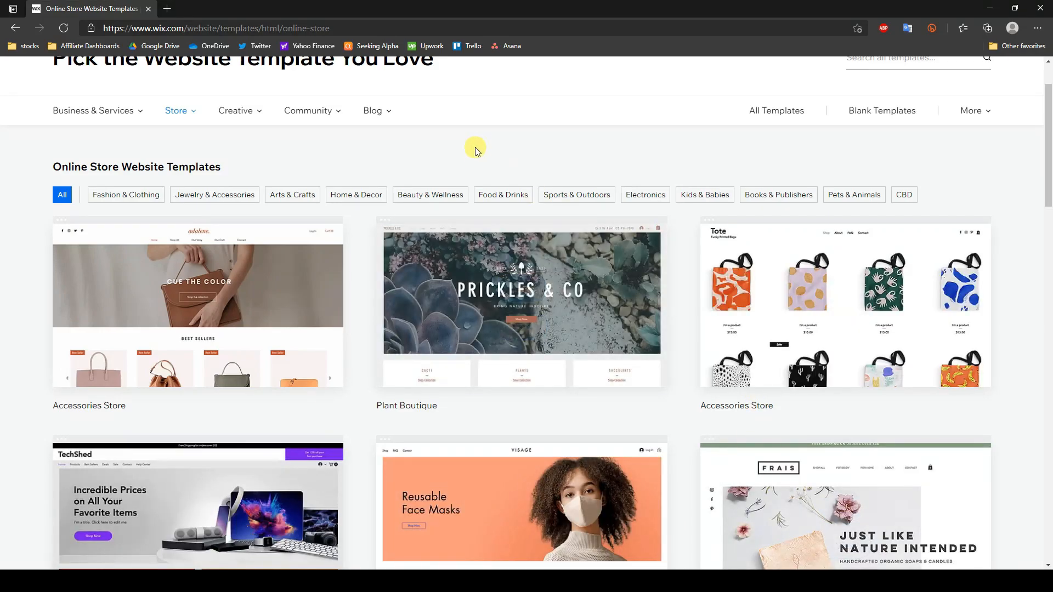
pyautogui.scroll(2, 495, 226)
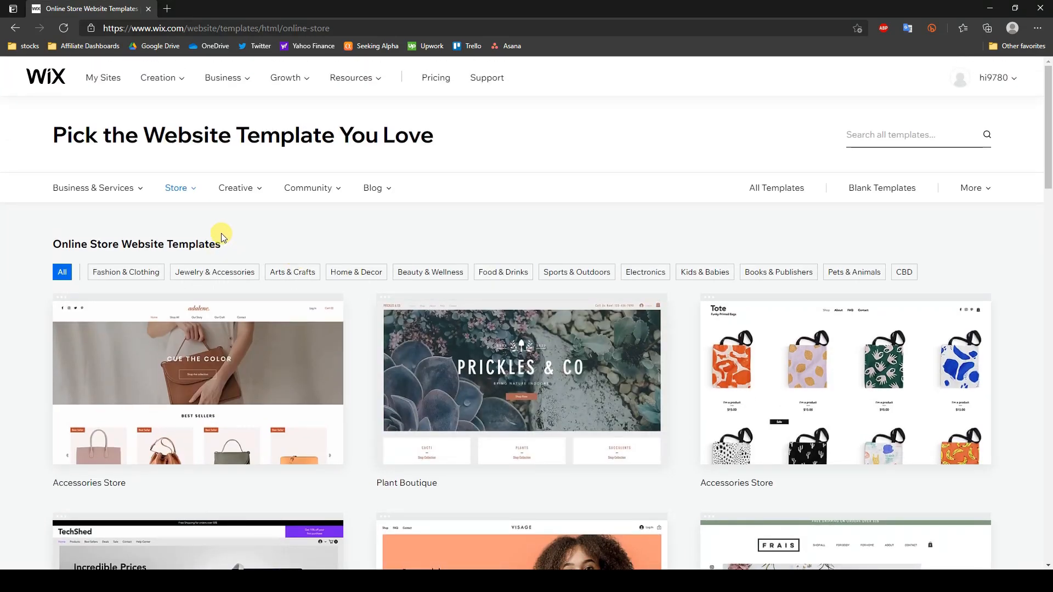
pyautogui.moveTo(184, 192)
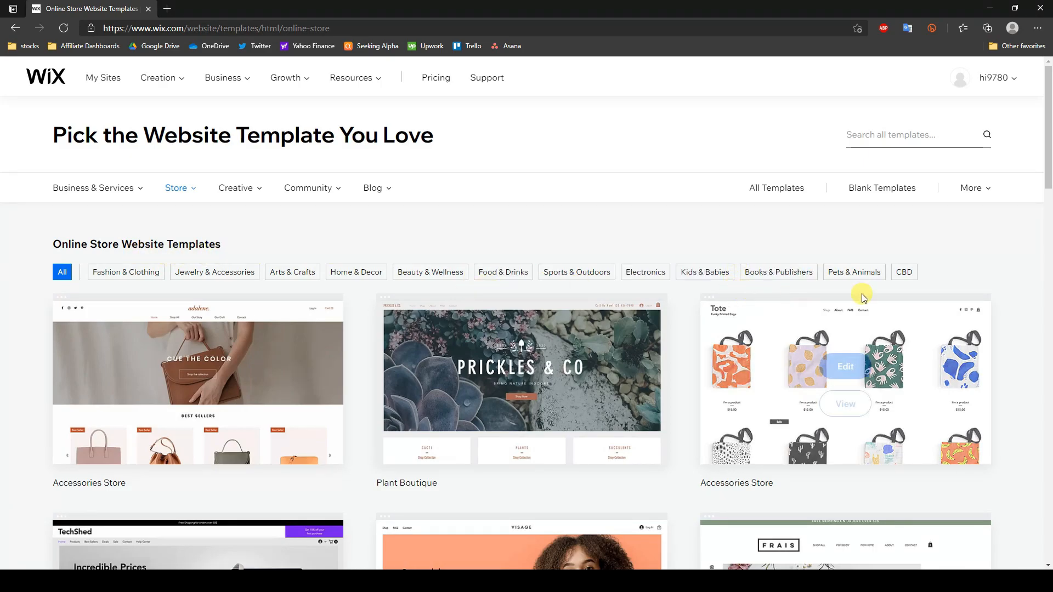
pyautogui.moveTo(1047, 146); pyautogui.dragTo(1020, 371)
pyautogui.scroll(3, 1020, 370)
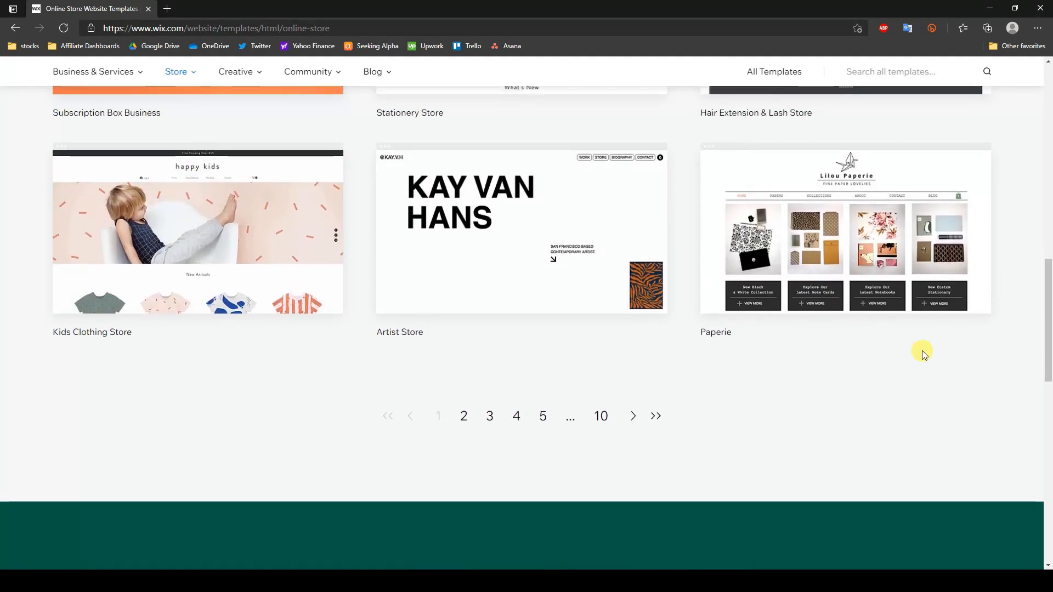
# Step: Go to the last page of the online store templates and examine its designs and the category filters
pyautogui.click(656, 417)
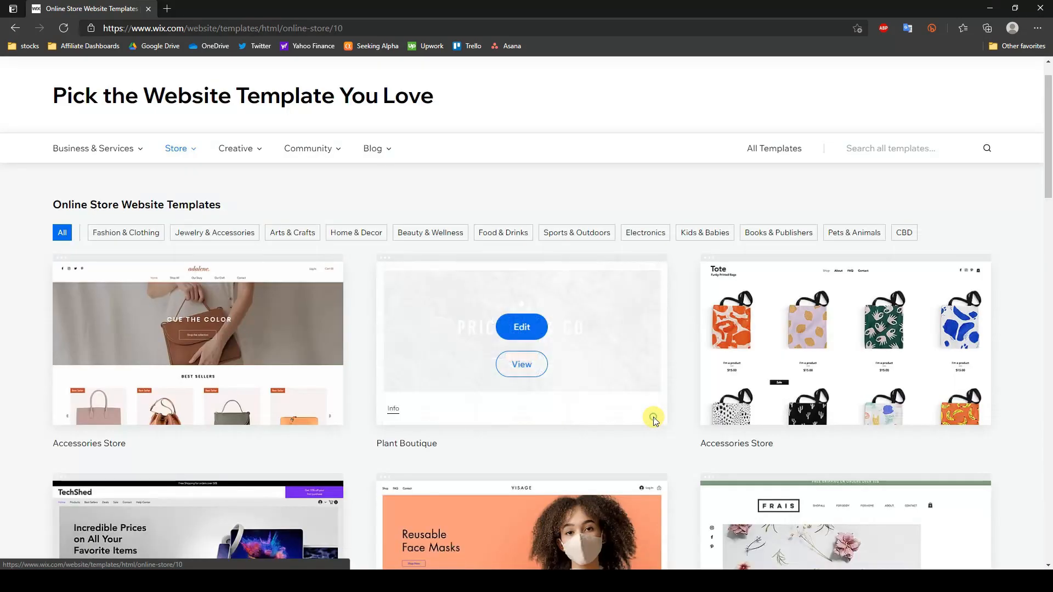
pyautogui.moveTo(1047, 144); pyautogui.dragTo(1045, 304)
pyautogui.scroll(7, 667, 406)
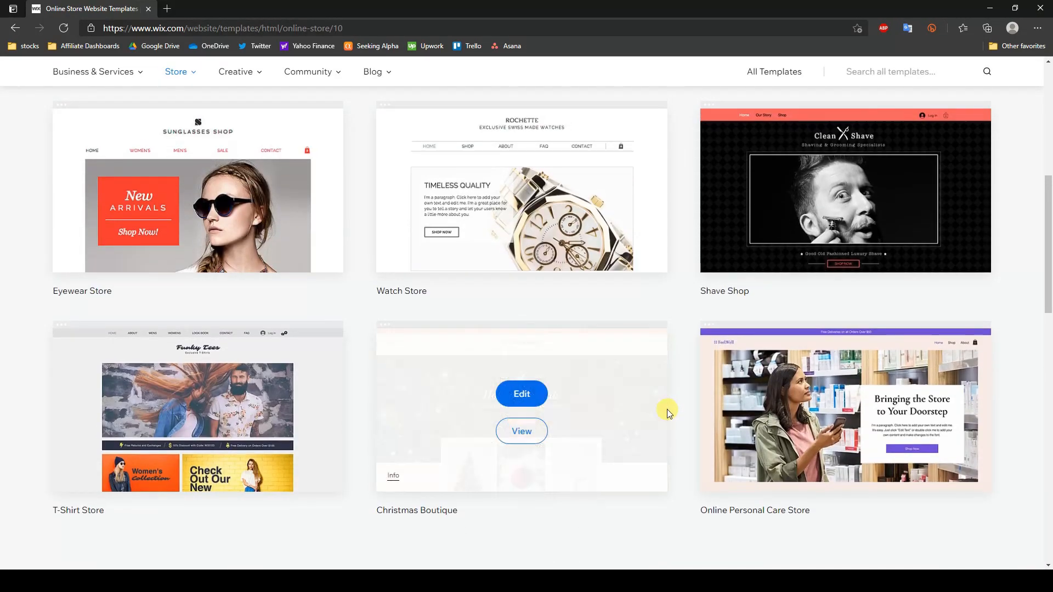
pyautogui.scroll(1, 689, 388)
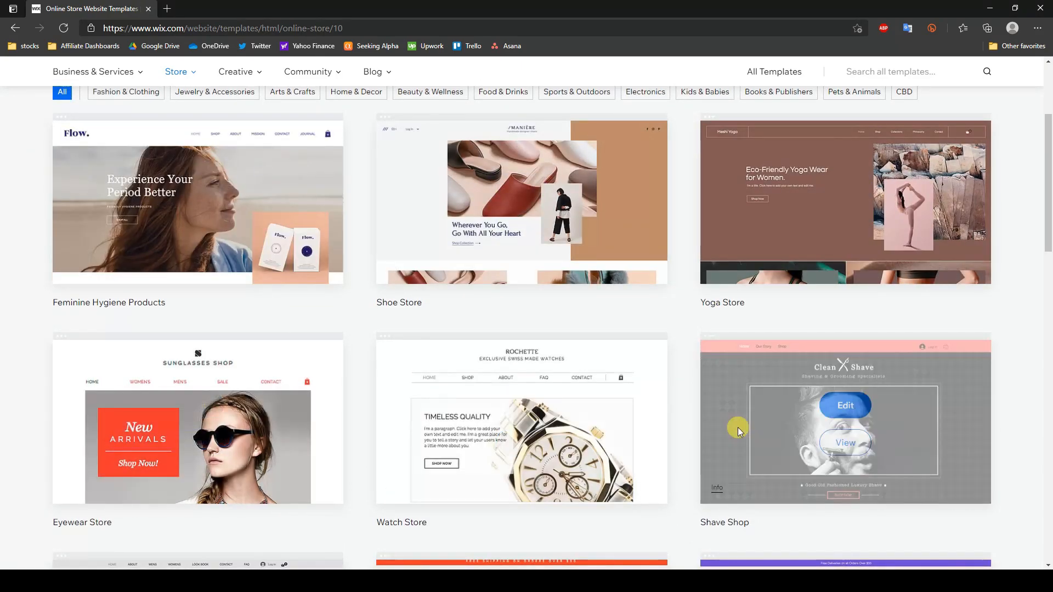
pyautogui.scroll(3, 957, 392)
pyautogui.scroll(1, 959, 393)
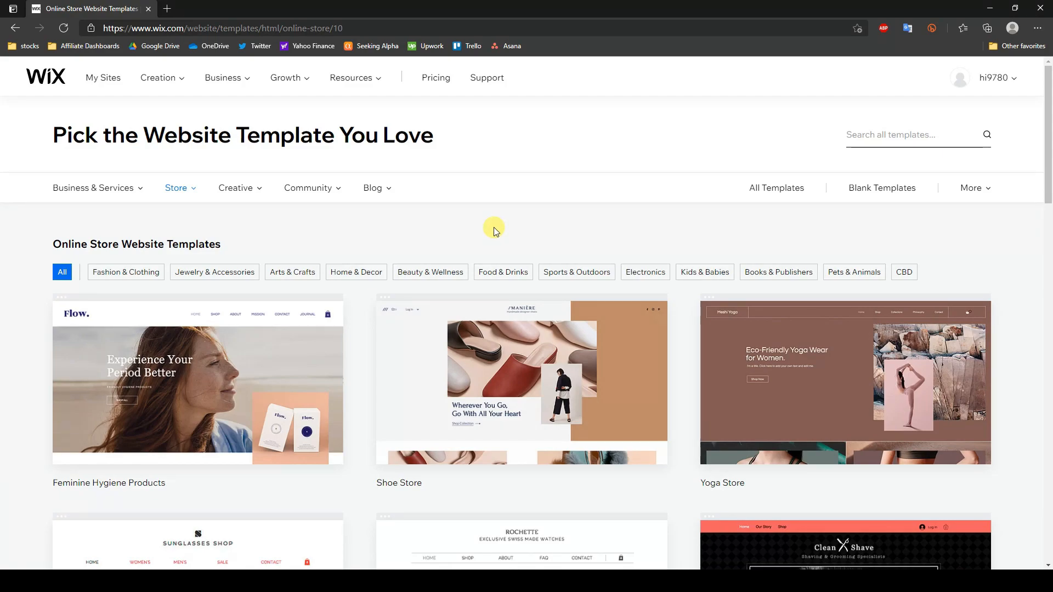
pyautogui.scroll(-1, 393, 212)
pyautogui.scroll(1, 393, 212)
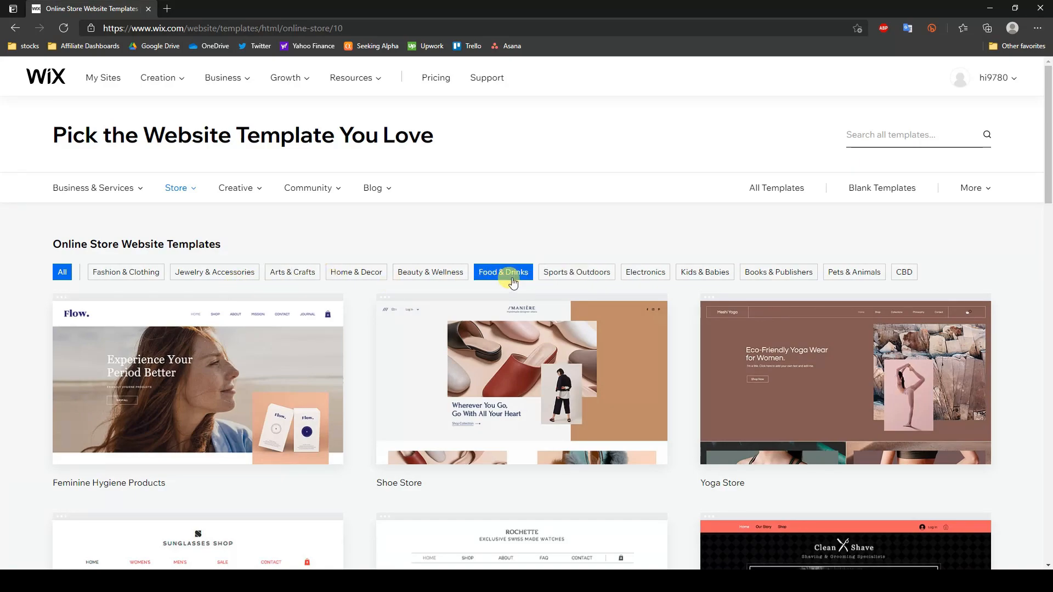
pyautogui.moveTo(239, 308)
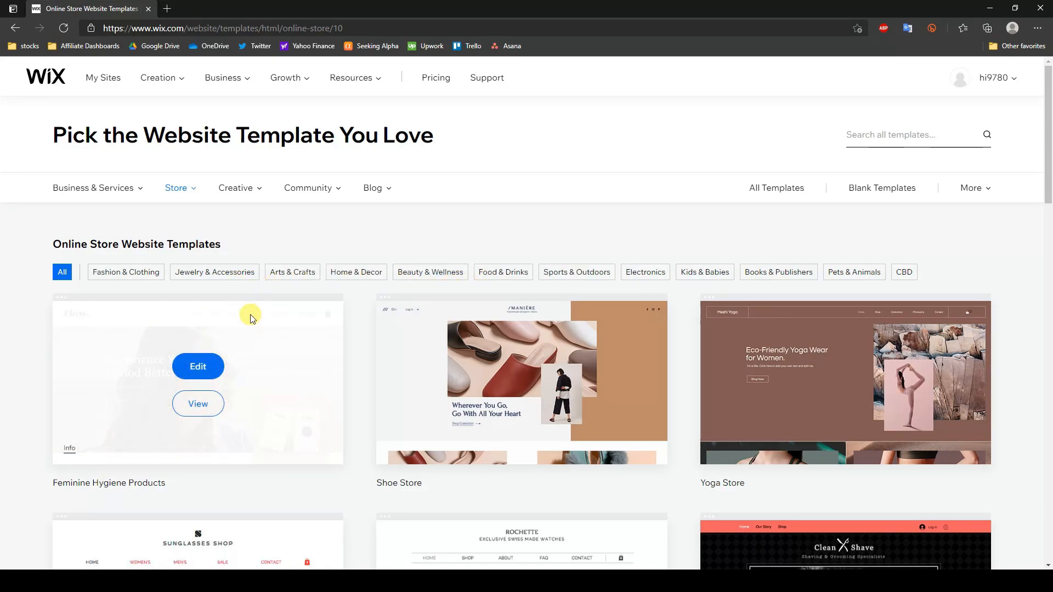
# Step: Filter the store templates by the Sports & Outdoors category and browse the matching designs
pyautogui.click(547, 276)
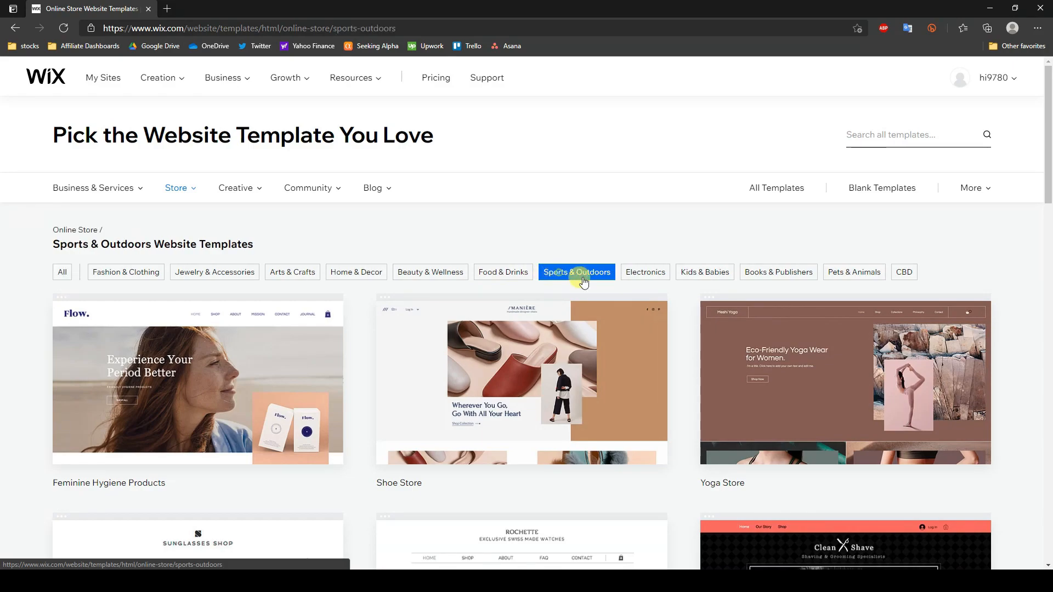
pyautogui.moveTo(619, 406)
pyautogui.scroll(-5, 618, 405)
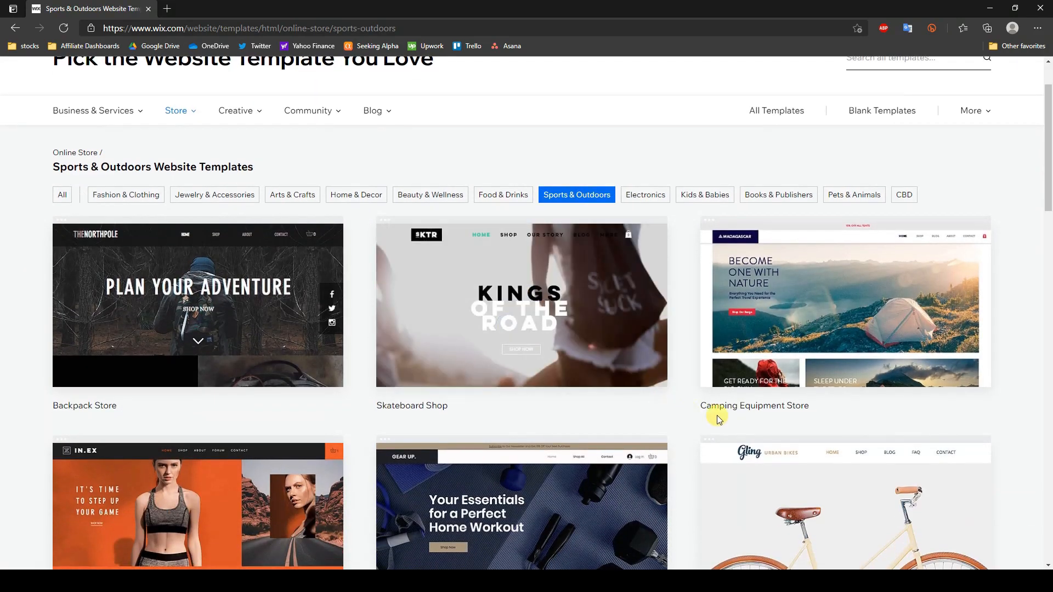
pyautogui.moveTo(857, 316)
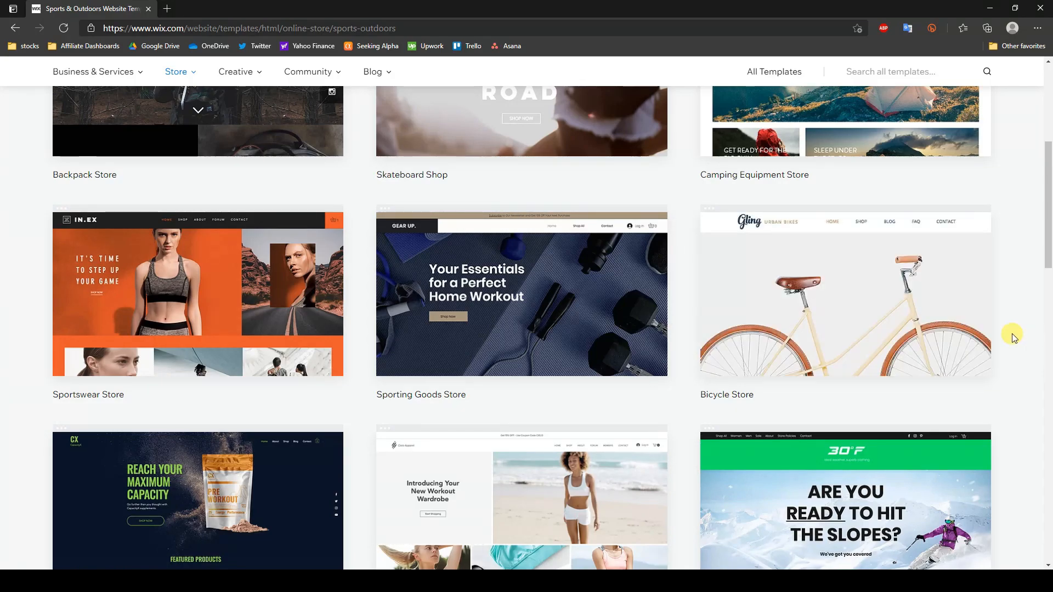
pyautogui.moveTo(893, 312)
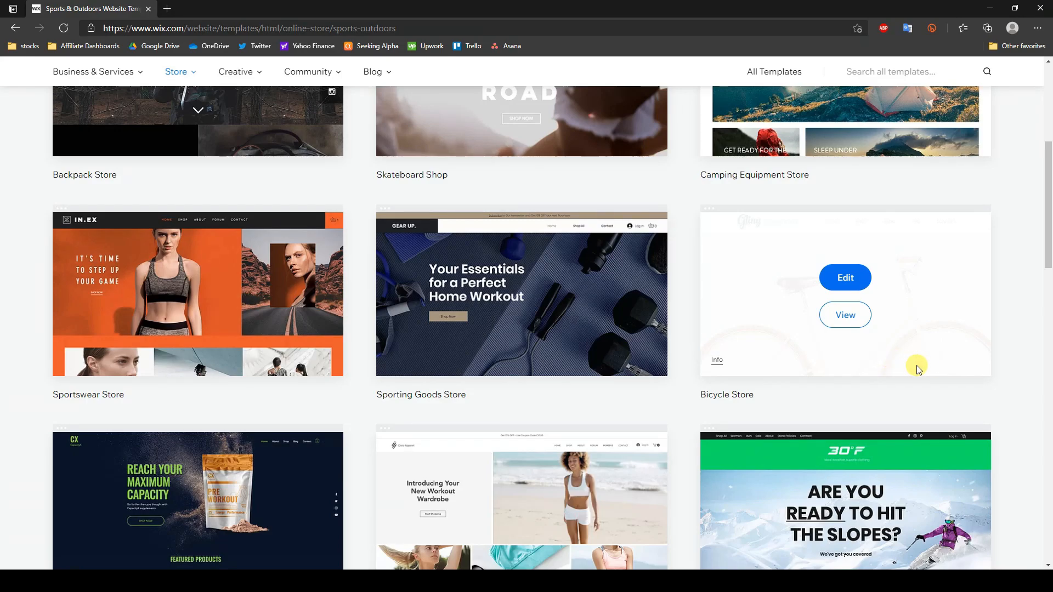
pyautogui.scroll(3, 925, 367)
pyautogui.moveTo(631, 266)
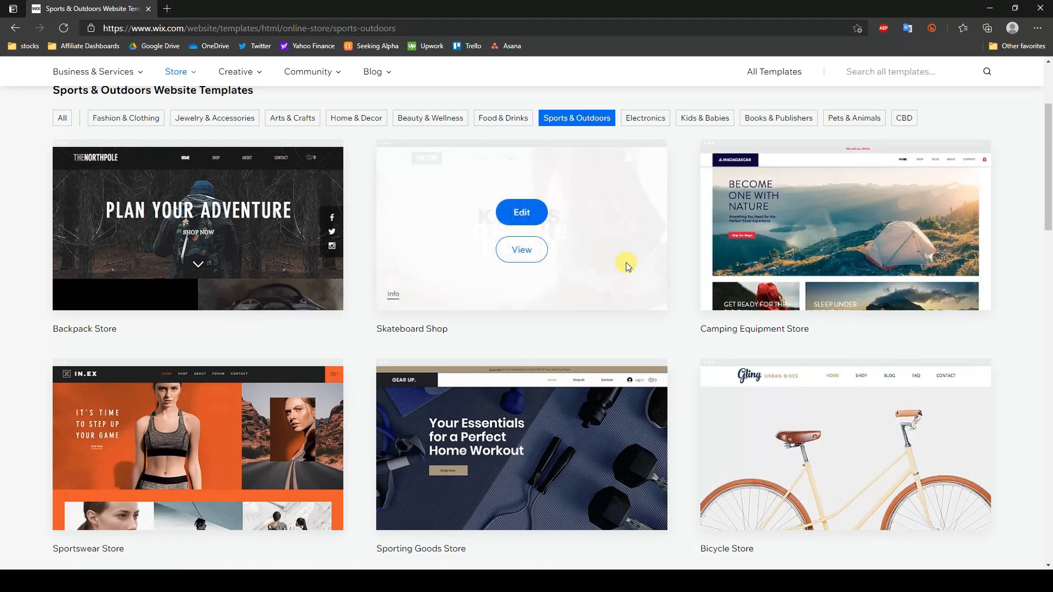
# Step: Preview the full demo of the Skateboard Shop template, inspect its home and shop pages, and return to the template gallery
pyautogui.click(521, 255)
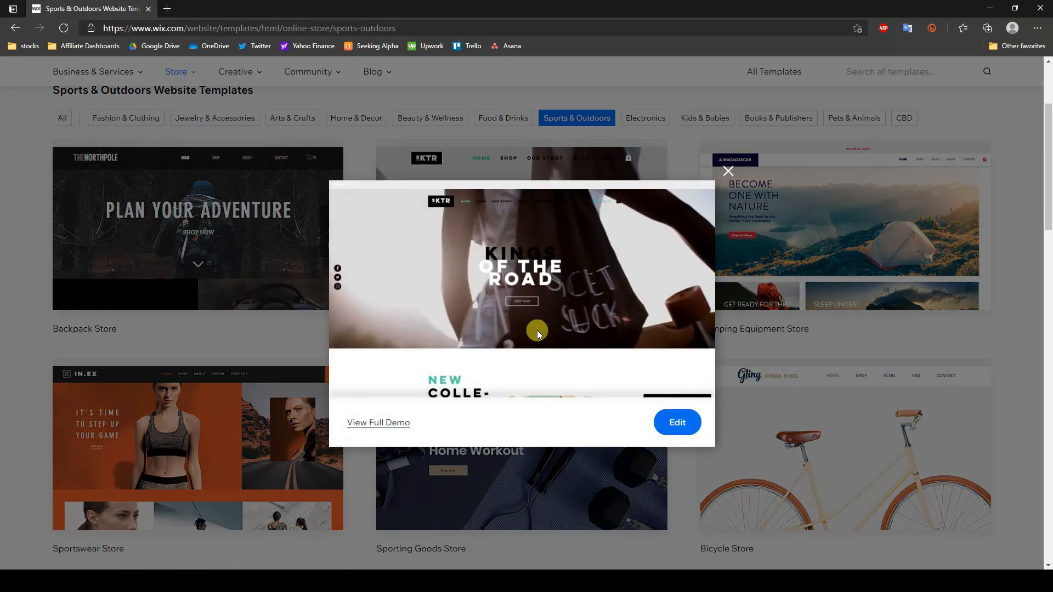
pyautogui.click(379, 423)
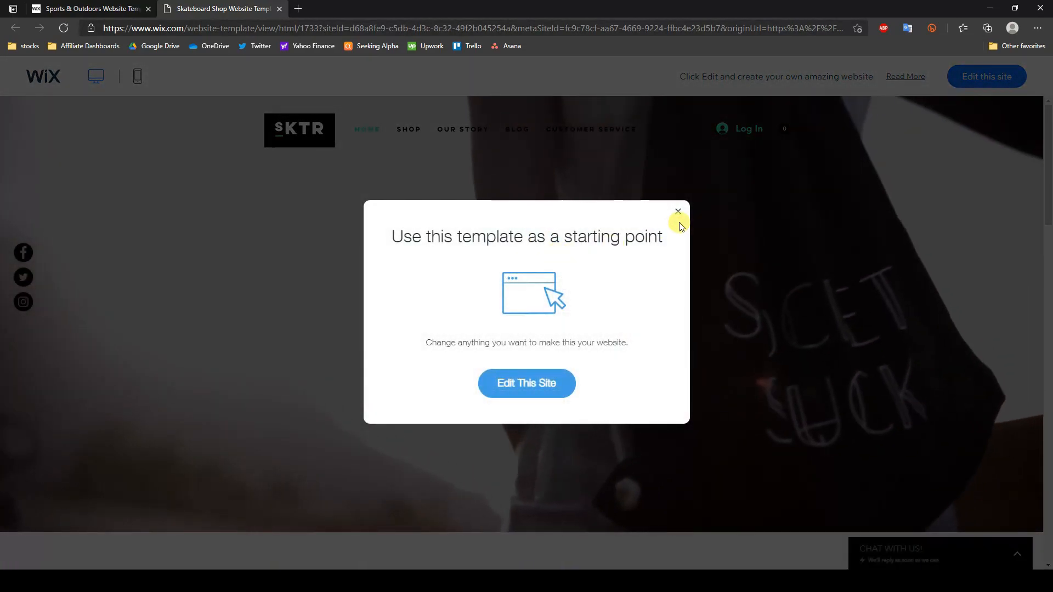
pyautogui.click(678, 212)
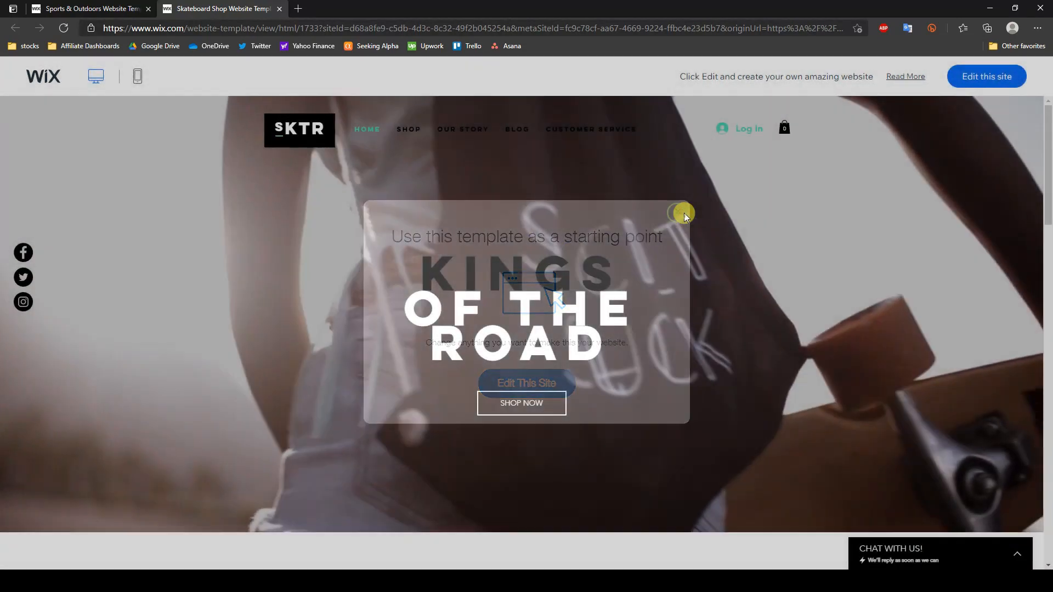
pyautogui.scroll(-12, 693, 278)
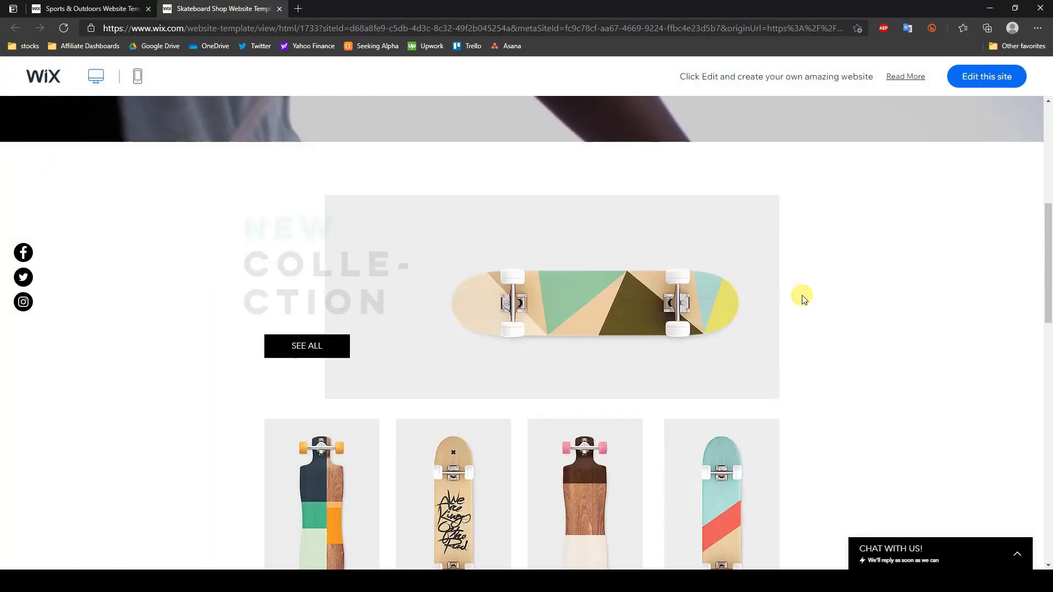
pyautogui.scroll(-12, 428, 267)
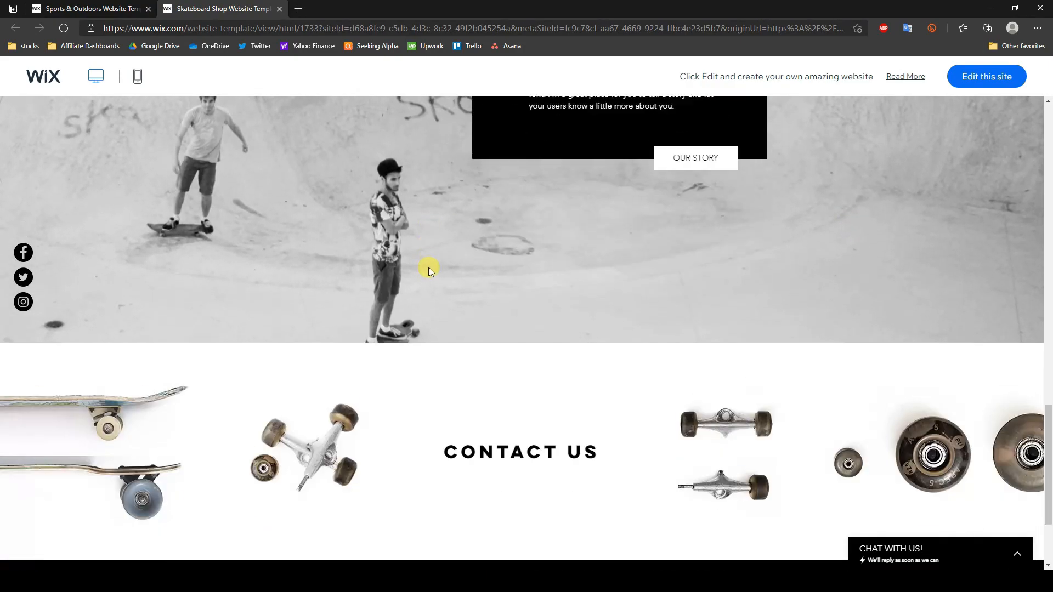
pyautogui.scroll(20, 627, 332)
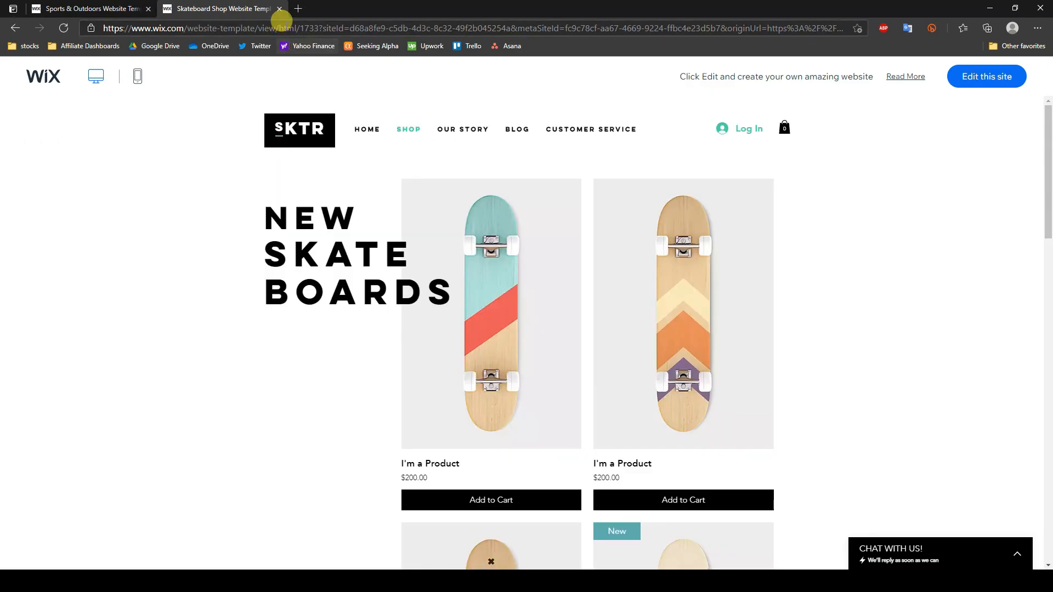
pyautogui.click(280, 11)
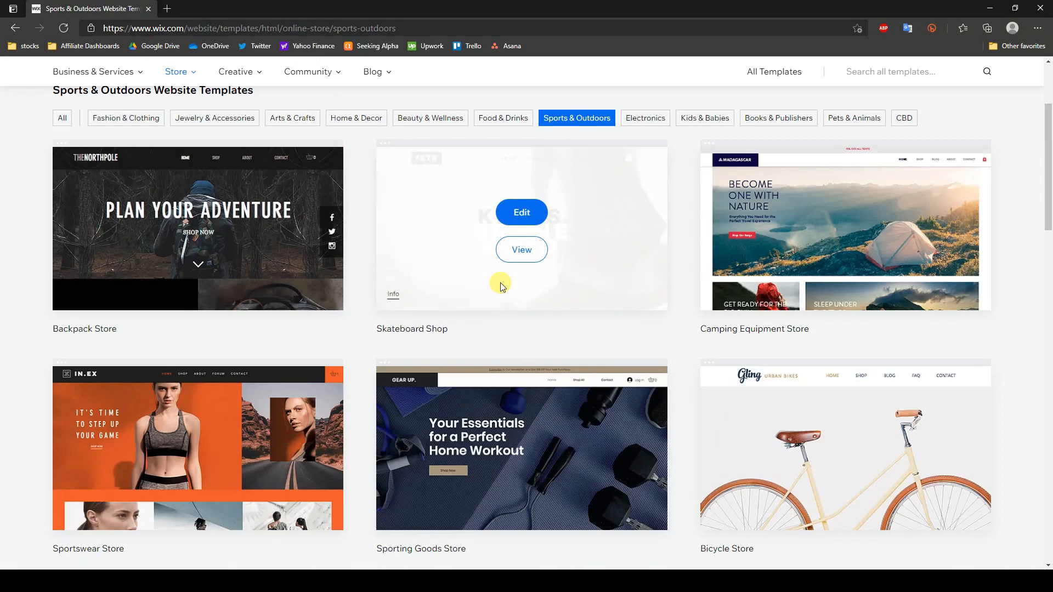
pyautogui.scroll(3, 700, 318)
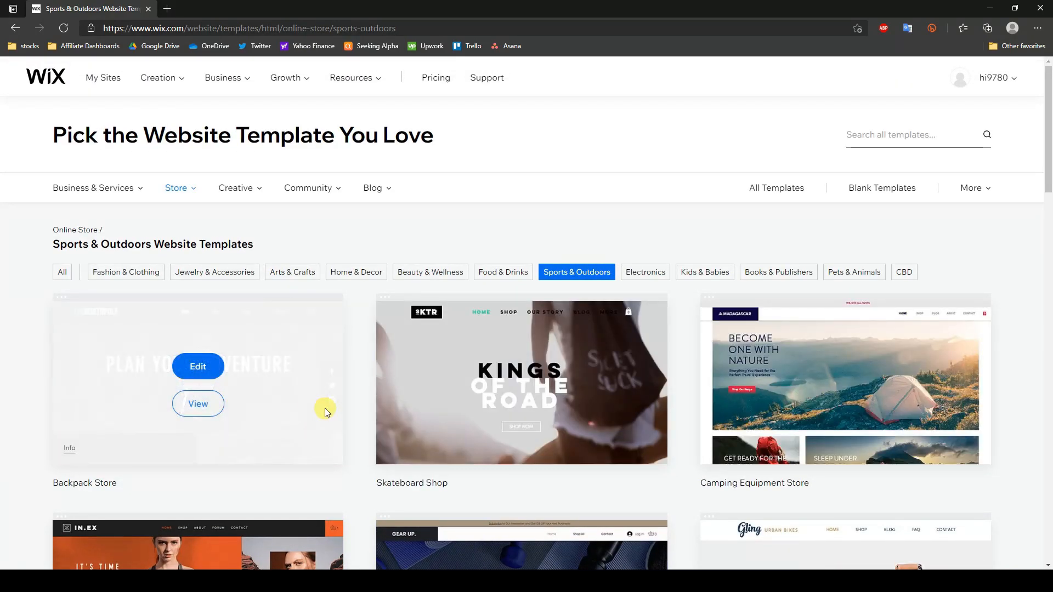
# Step: Open the full demo of the Camping Equipment Store template and inspect its home page sections
pyautogui.click(855, 403)
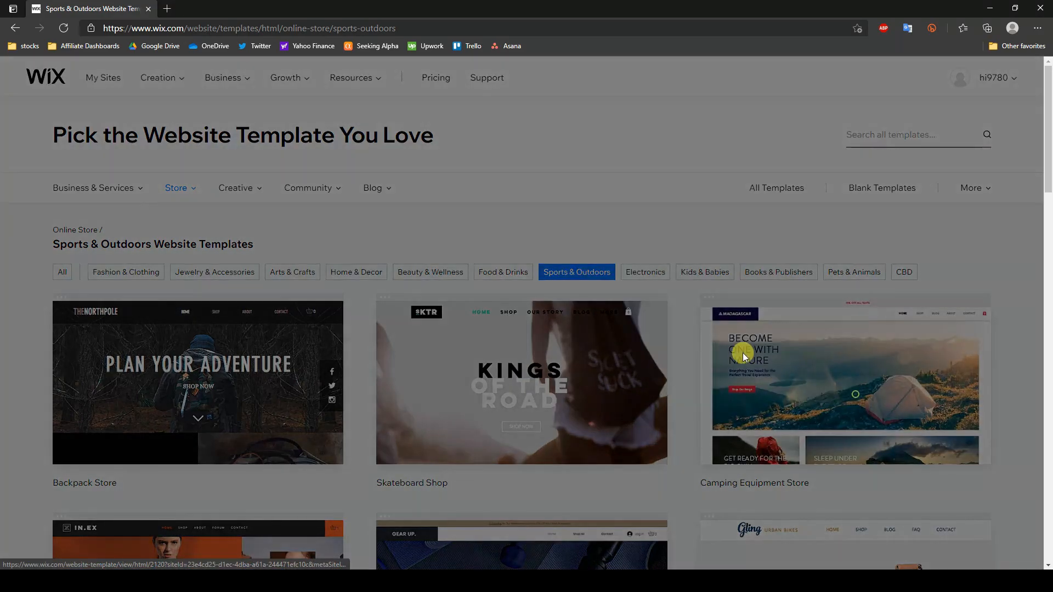
pyautogui.click(380, 423)
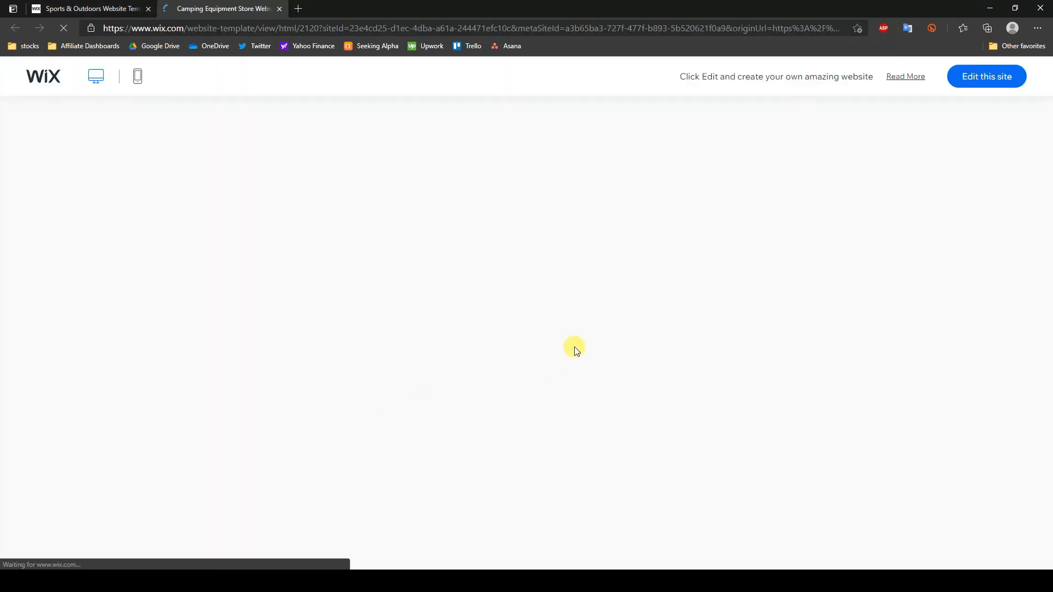
pyautogui.scroll(-2, 658, 311)
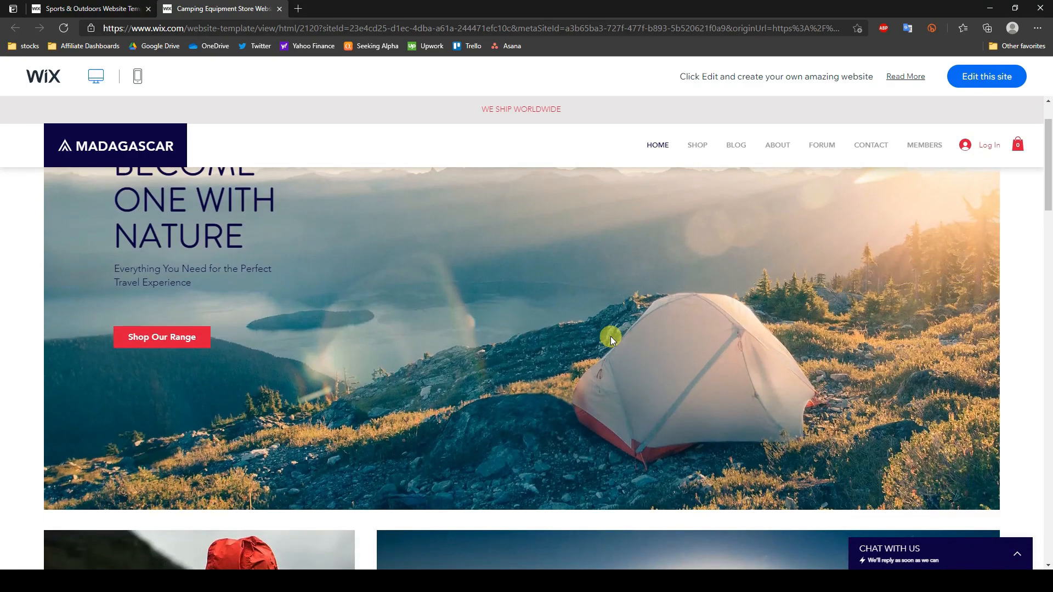
pyautogui.scroll(-6, 611, 337)
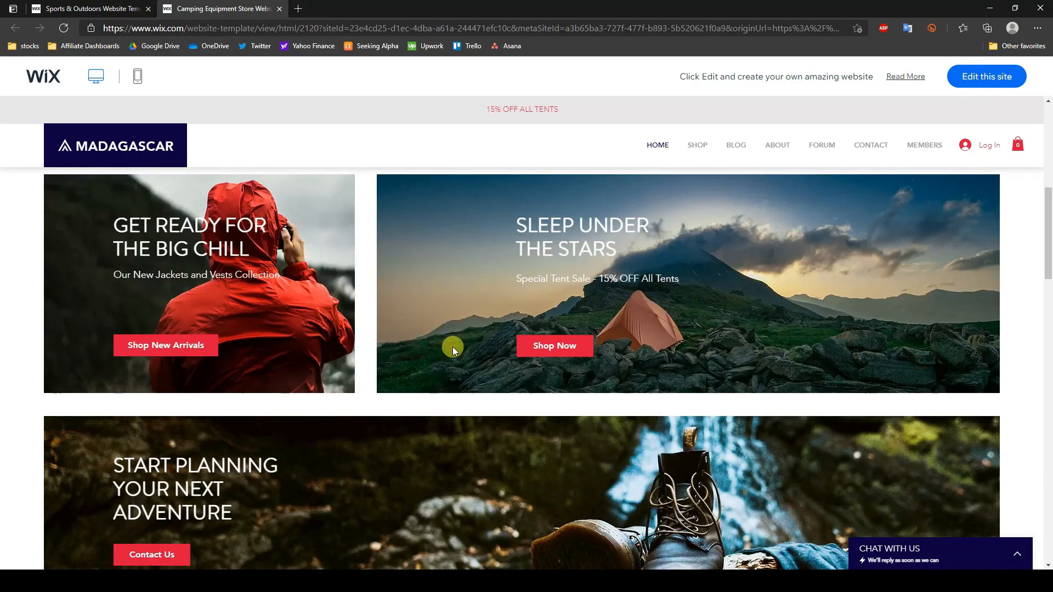
pyautogui.scroll(-3, 758, 380)
pyautogui.scroll(7, 779, 384)
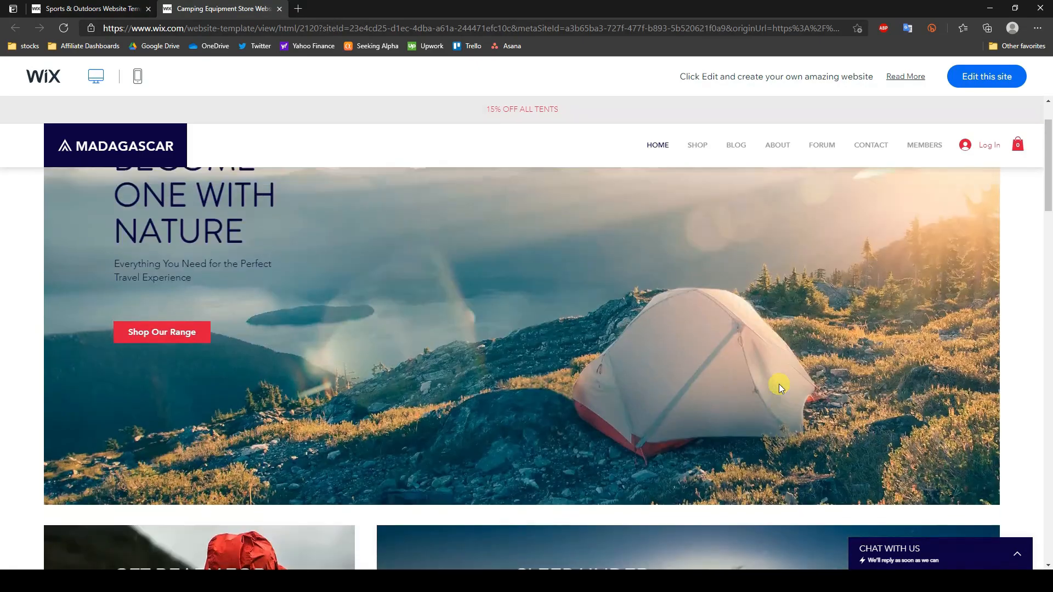
pyautogui.scroll(1, 779, 384)
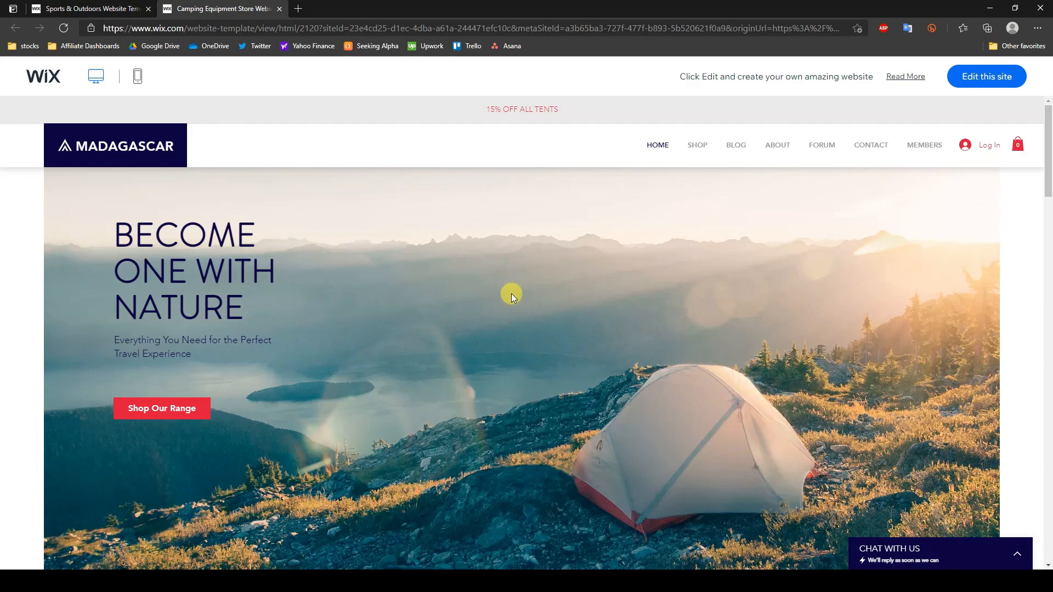
pyautogui.scroll(-1, 796, 337)
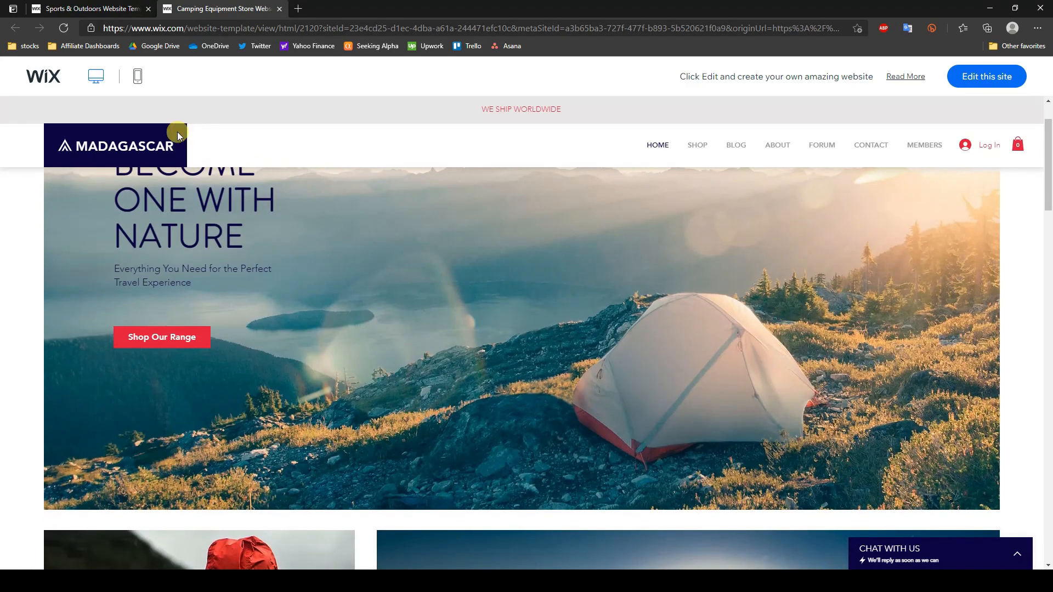
pyautogui.scroll(1, 658, 318)
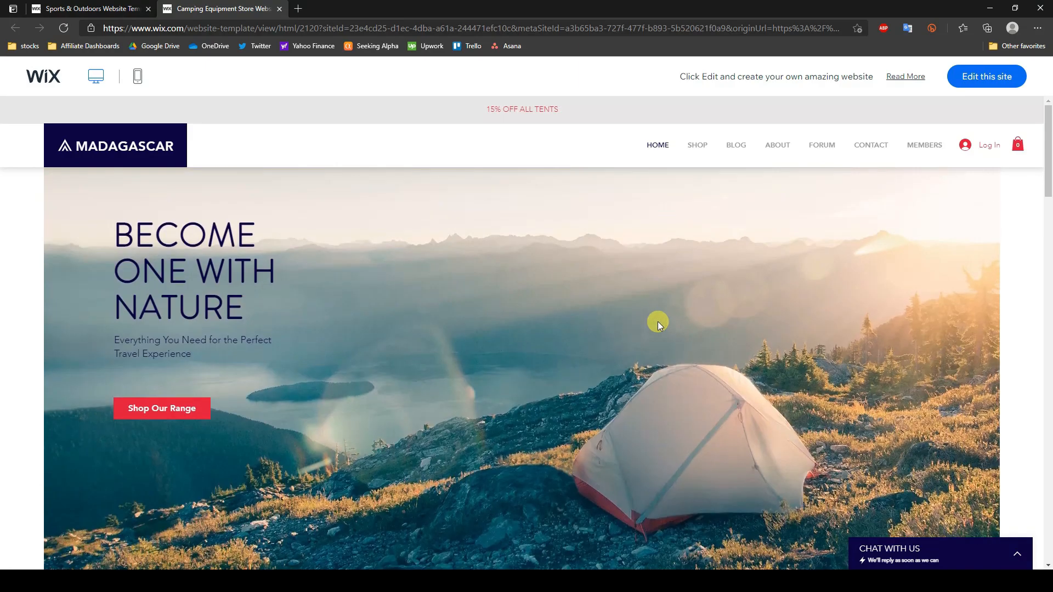
# Step: Check the mobile version of the Camping Equipment Store demo and return to the template gallery
pyautogui.click(135, 80)
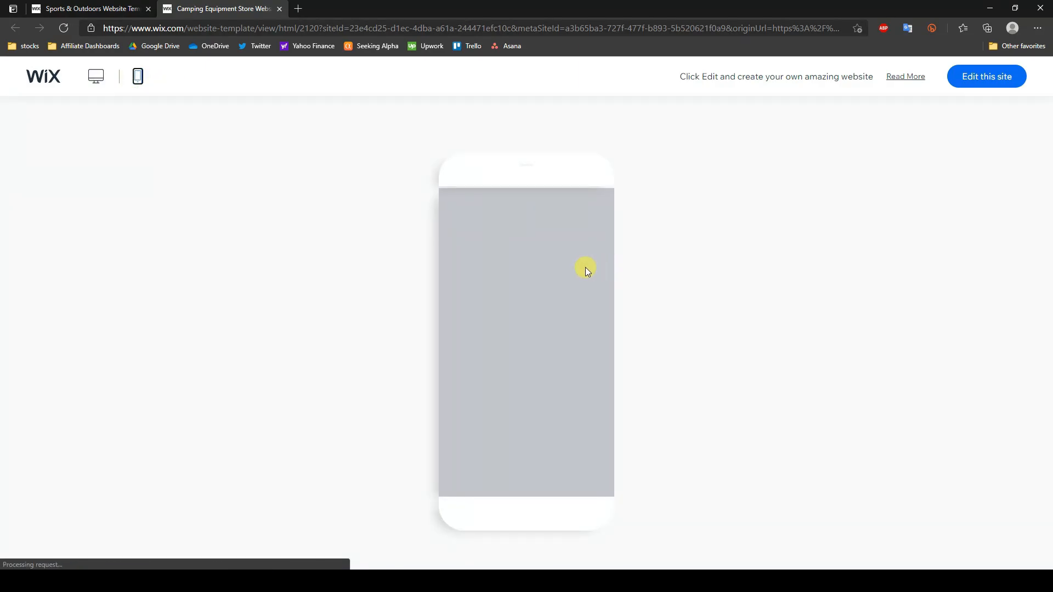
pyautogui.moveTo(612, 223); pyautogui.dragTo(459, 110)
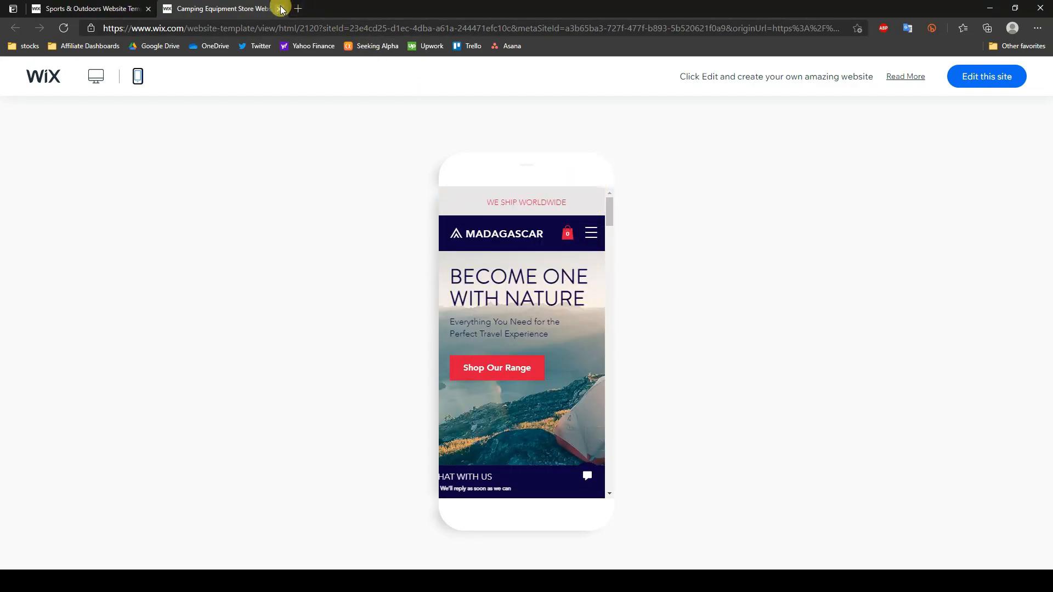
pyautogui.click(281, 9)
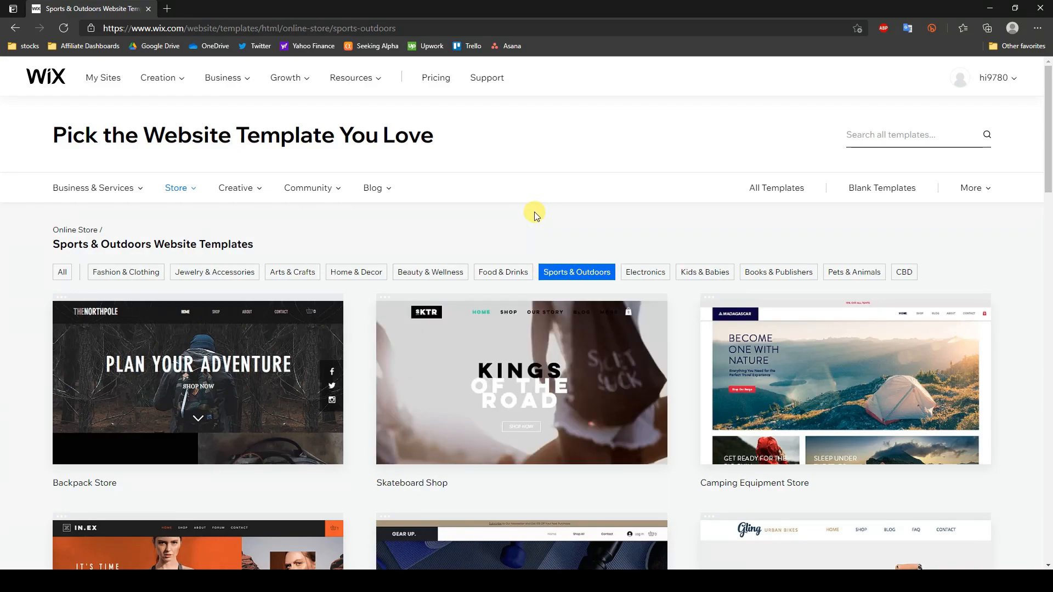
# Step: Filter the store templates by Food & Drinks and open the full demo of the Tea Shop template
pyautogui.click(520, 275)
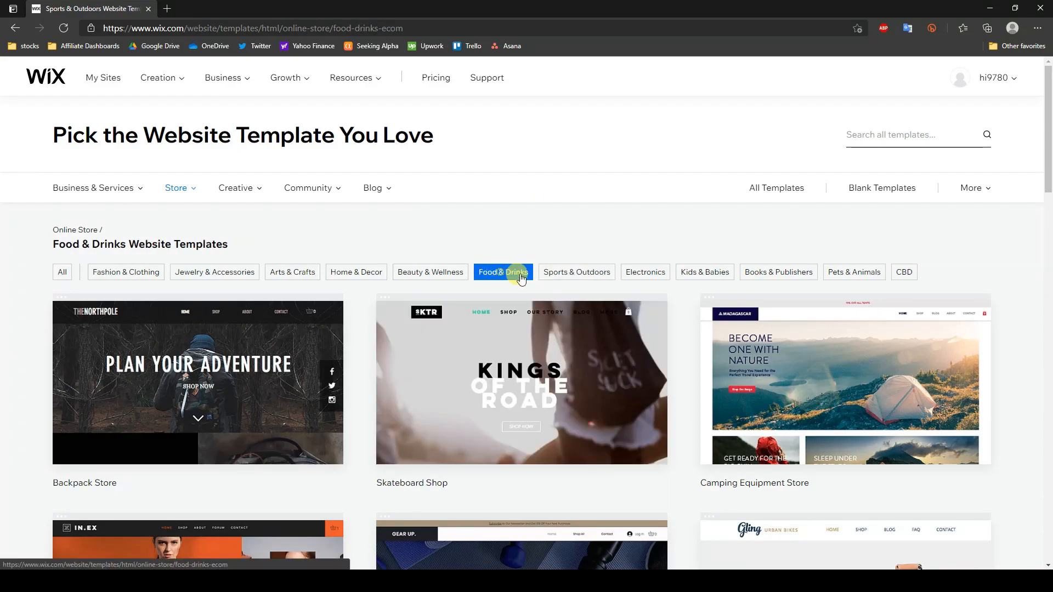
pyautogui.scroll(-1, 576, 323)
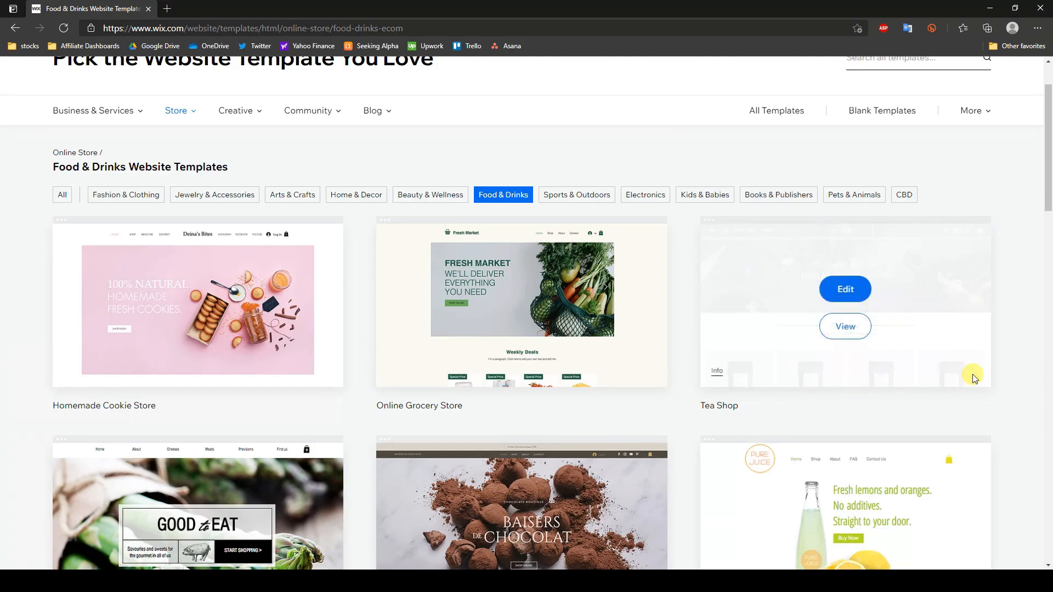
pyautogui.click(835, 325)
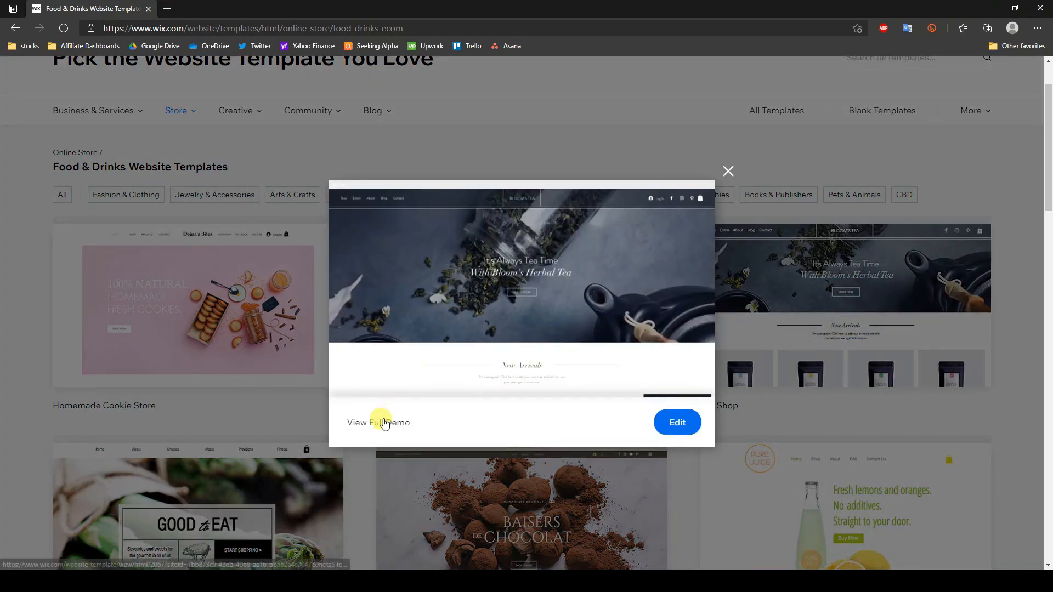
pyautogui.click(383, 423)
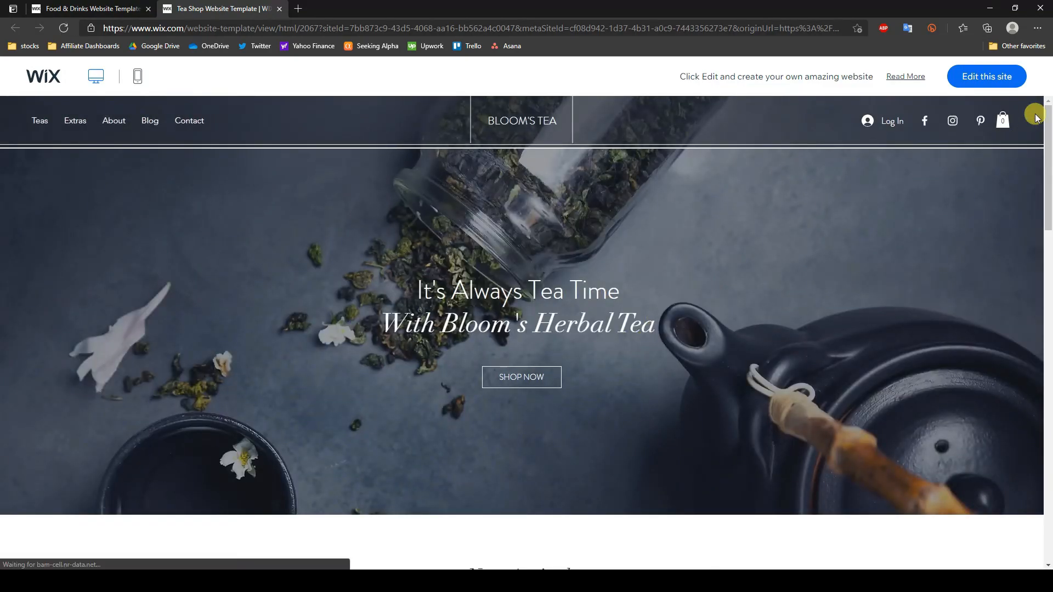
pyautogui.moveTo(1047, 125); pyautogui.dragTo(1027, 137)
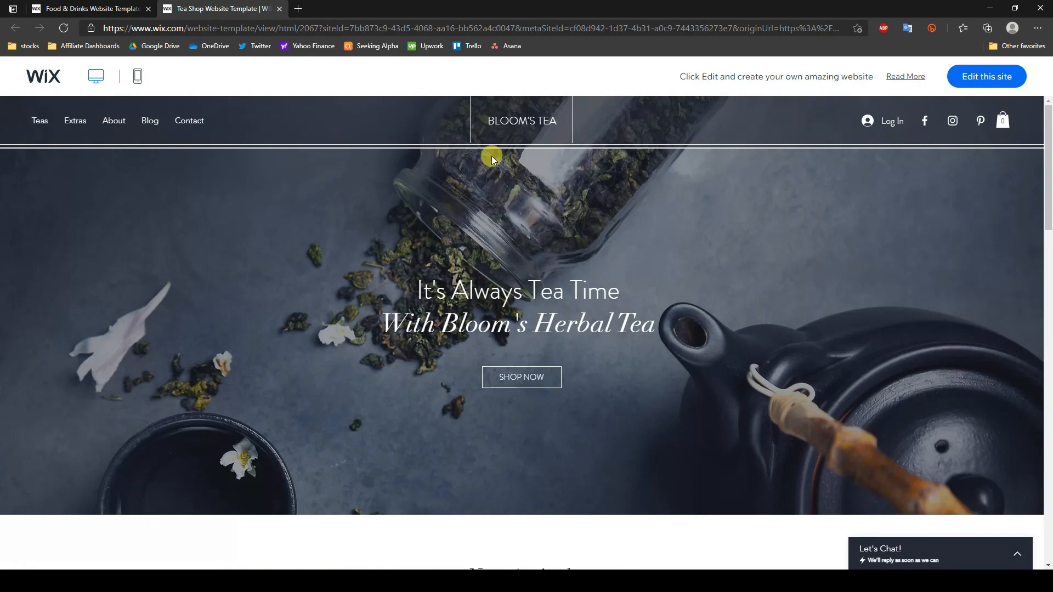
pyautogui.click(107, 11)
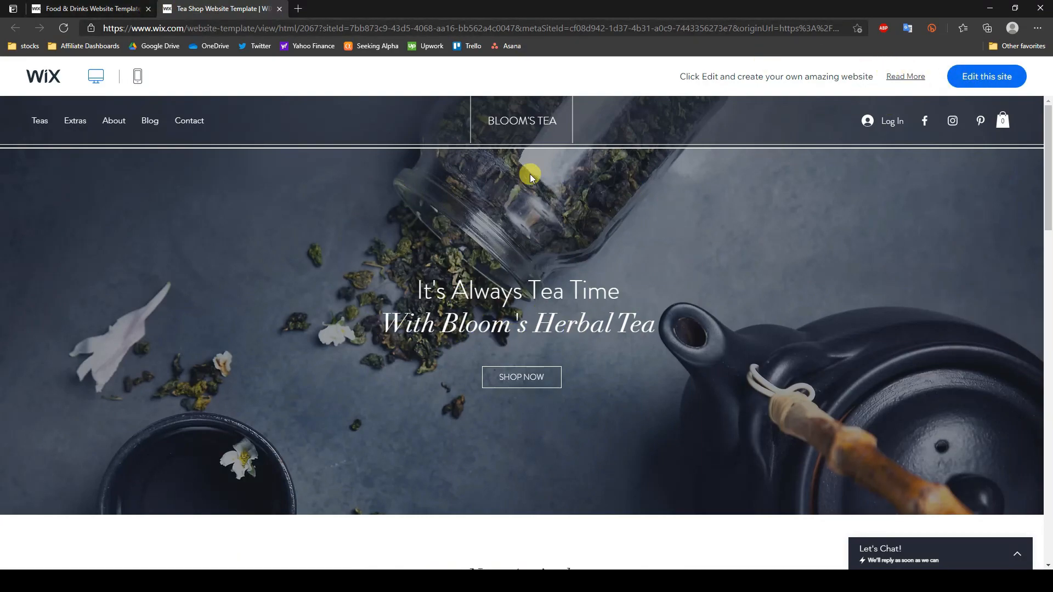
# Step: Open the Tea Shop template in the website editor and look over its home page
pyautogui.click(998, 80)
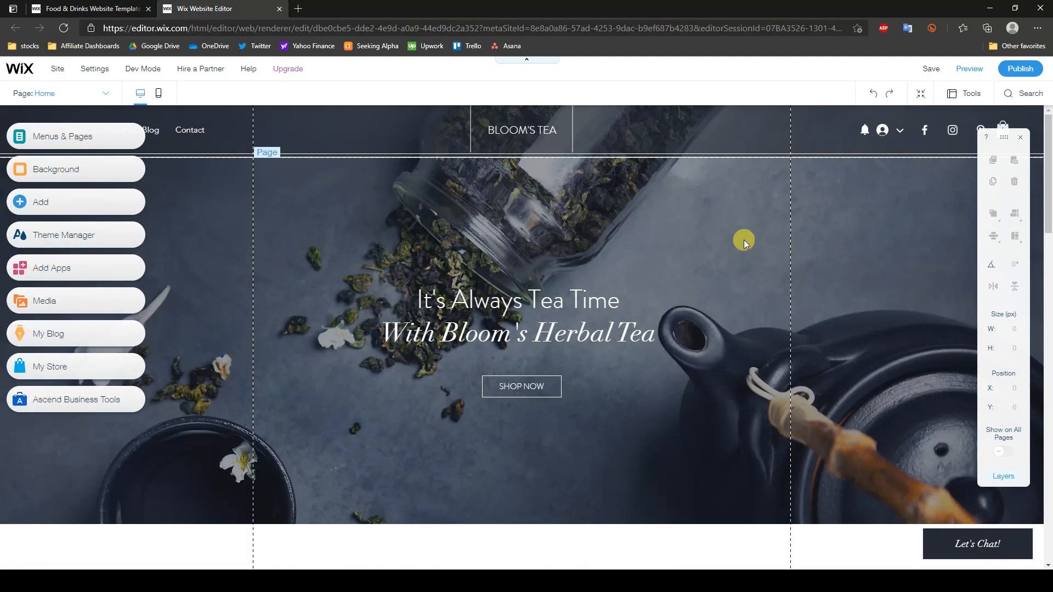
pyautogui.scroll(-5, 680, 265)
pyautogui.scroll(-3, 680, 262)
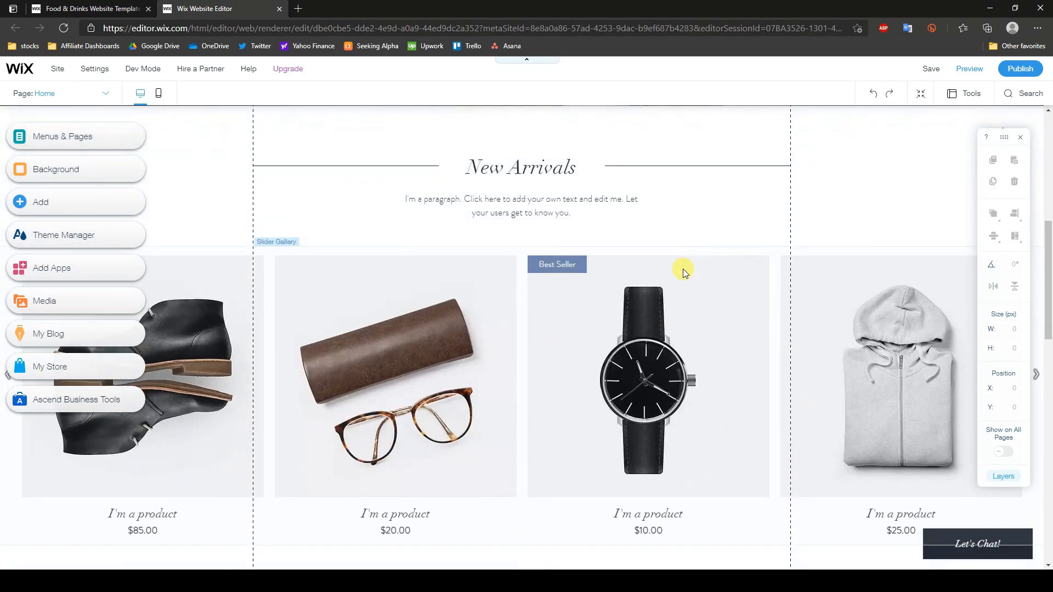
pyautogui.scroll(8, 683, 269)
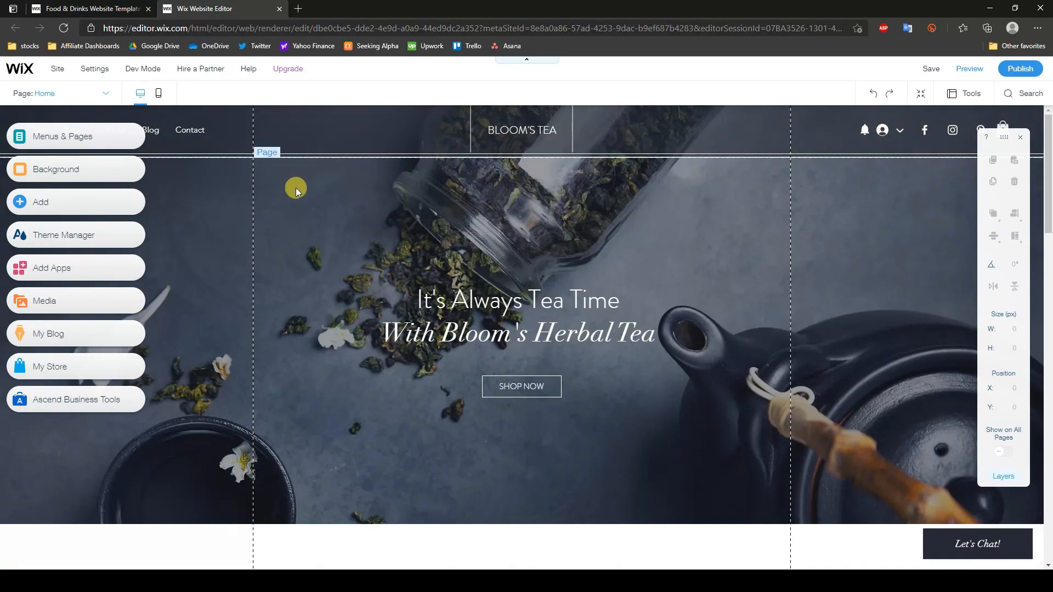
# Step: Save the site under a free Wix.com domain with the address ending jakecookiesshop
pyautogui.moveTo(305, 75)
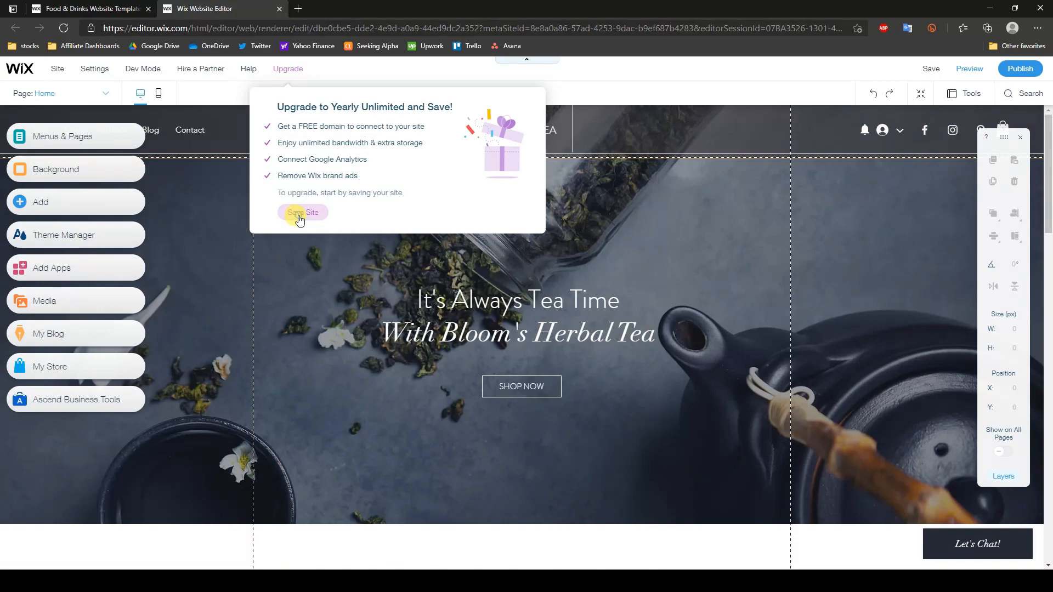
pyautogui.click(299, 218)
pyautogui.click(570, 310)
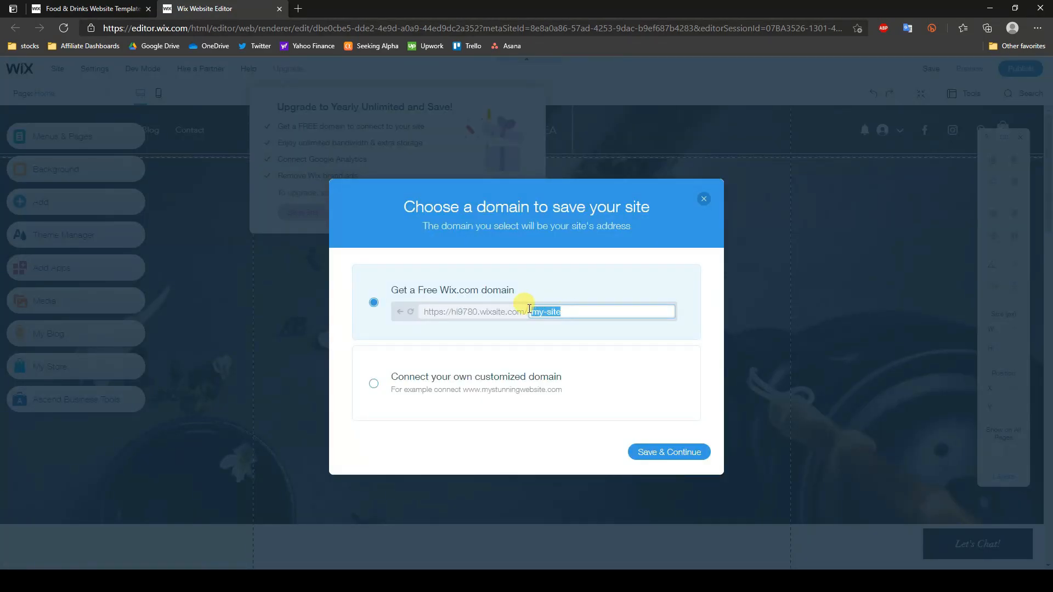
pyautogui.press('BackSpace')
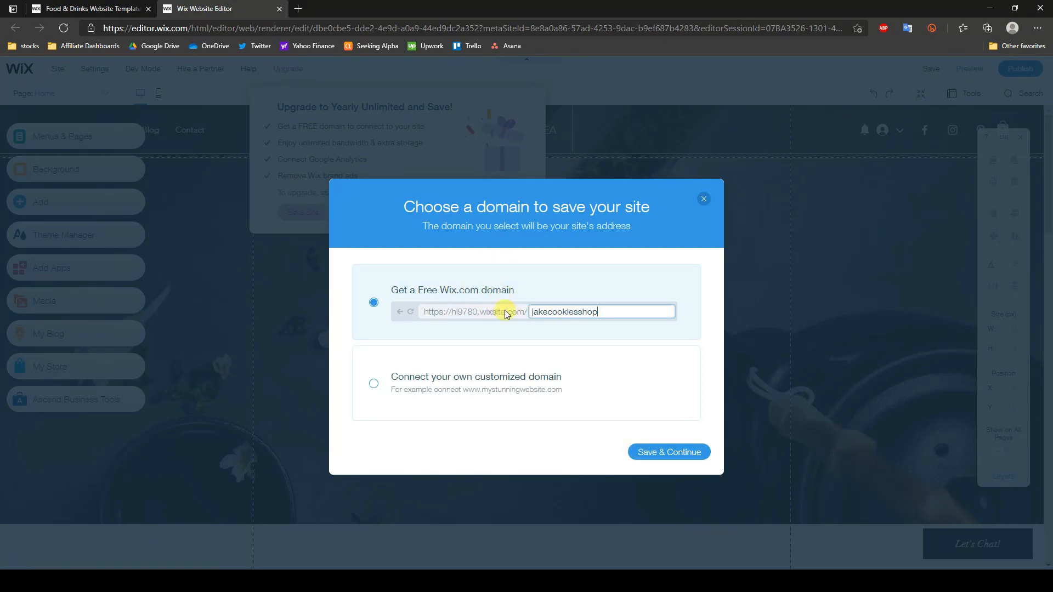
pyautogui.click(638, 451)
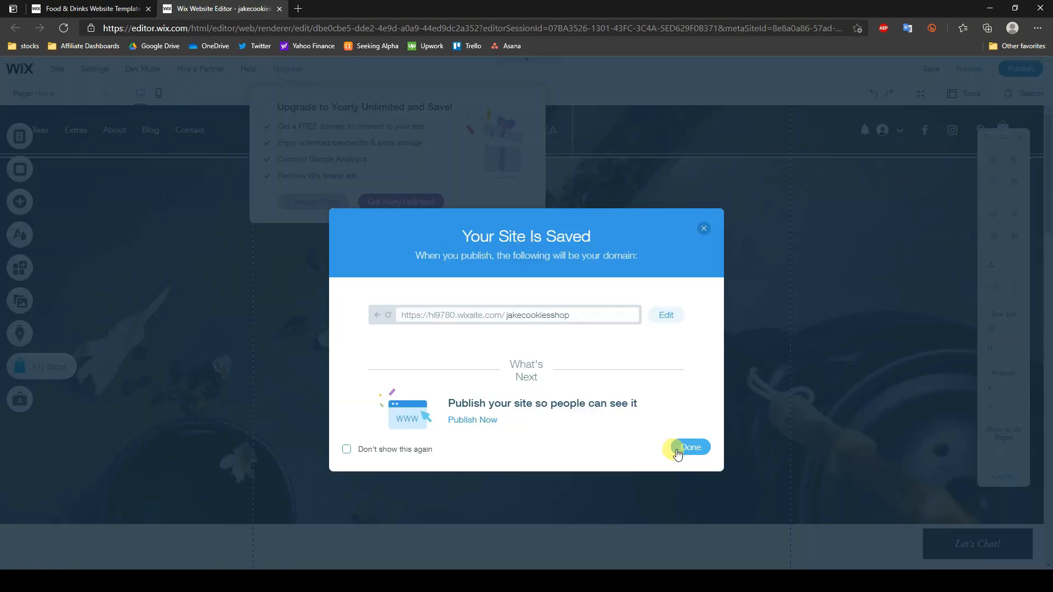
pyautogui.click(683, 451)
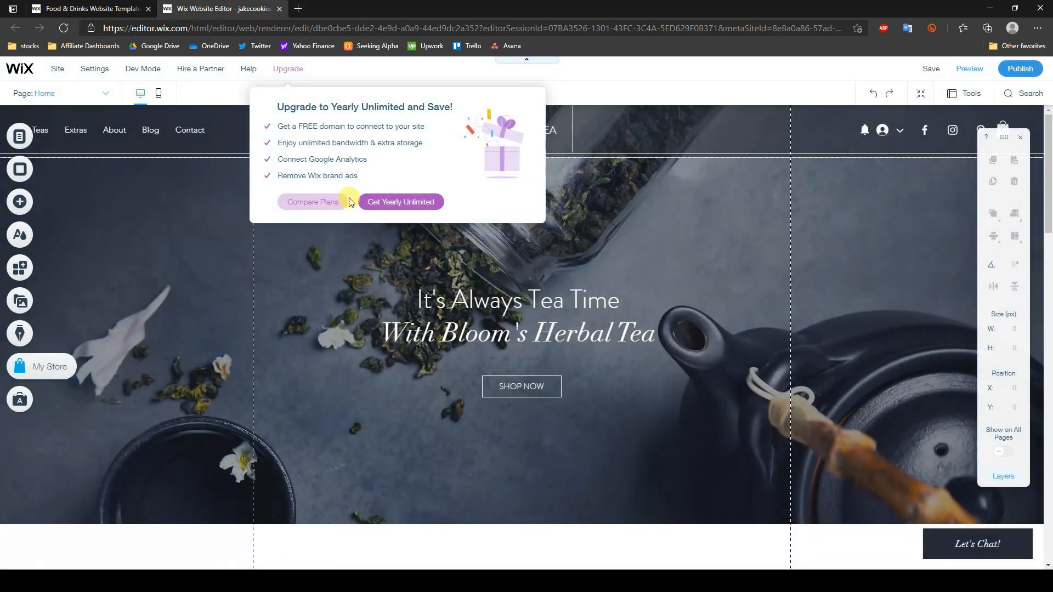
# Step: Compare the Business & eCommerce premium plans, choose Business Unlimited with yearly billing, and proceed to checkout
pyautogui.click(321, 209)
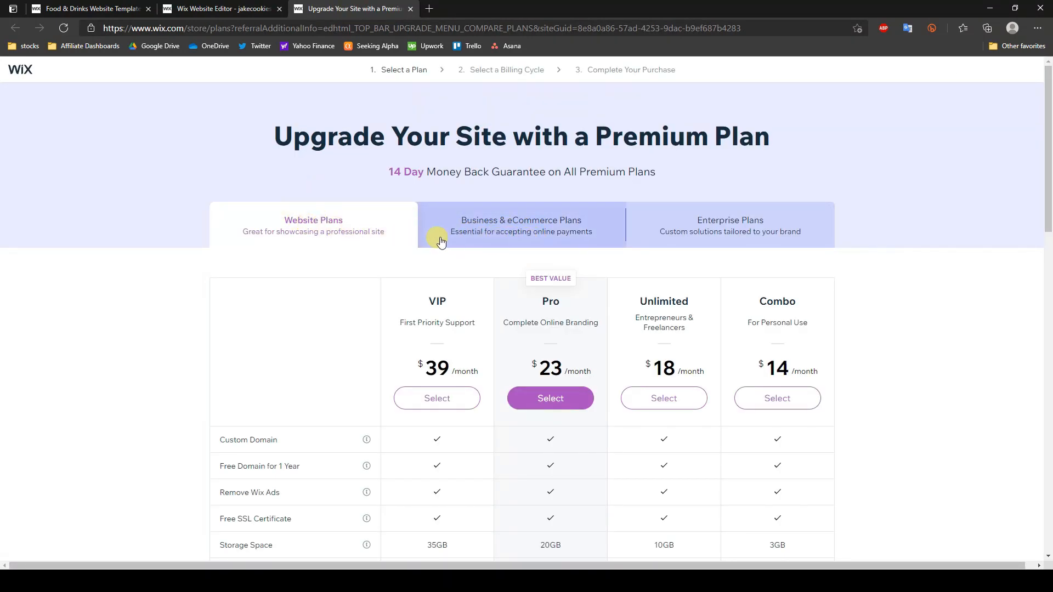
pyautogui.click(501, 233)
pyautogui.scroll(-2, 944, 285)
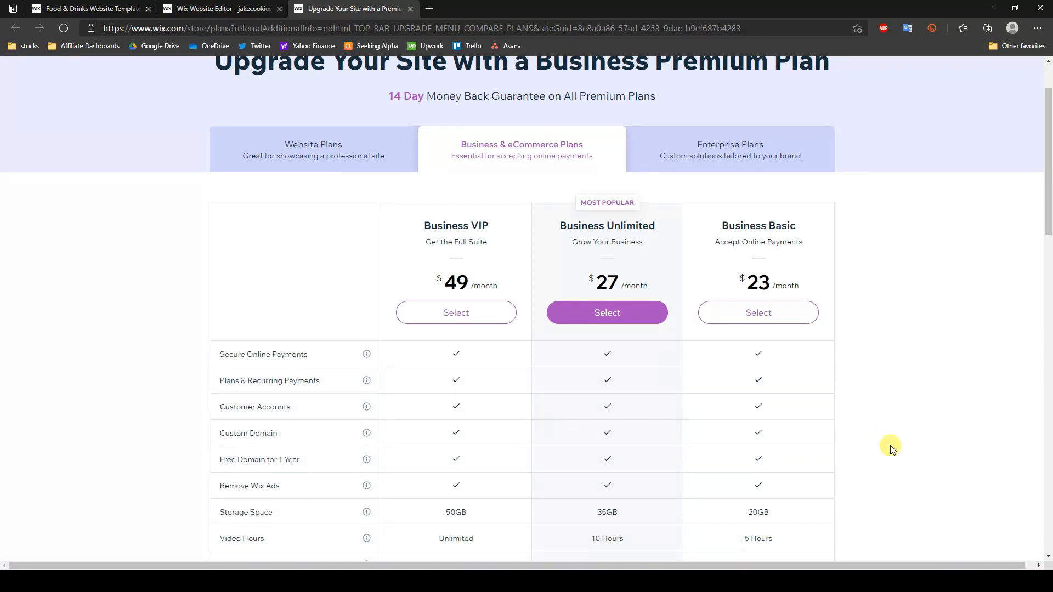
pyautogui.scroll(-1, 886, 444)
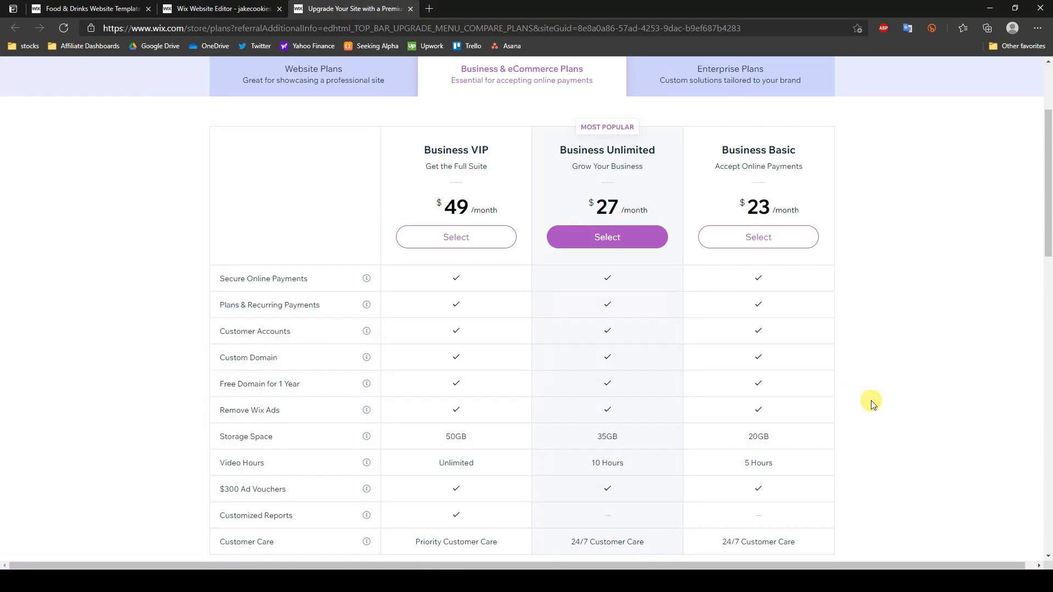
pyautogui.scroll(1, 874, 404)
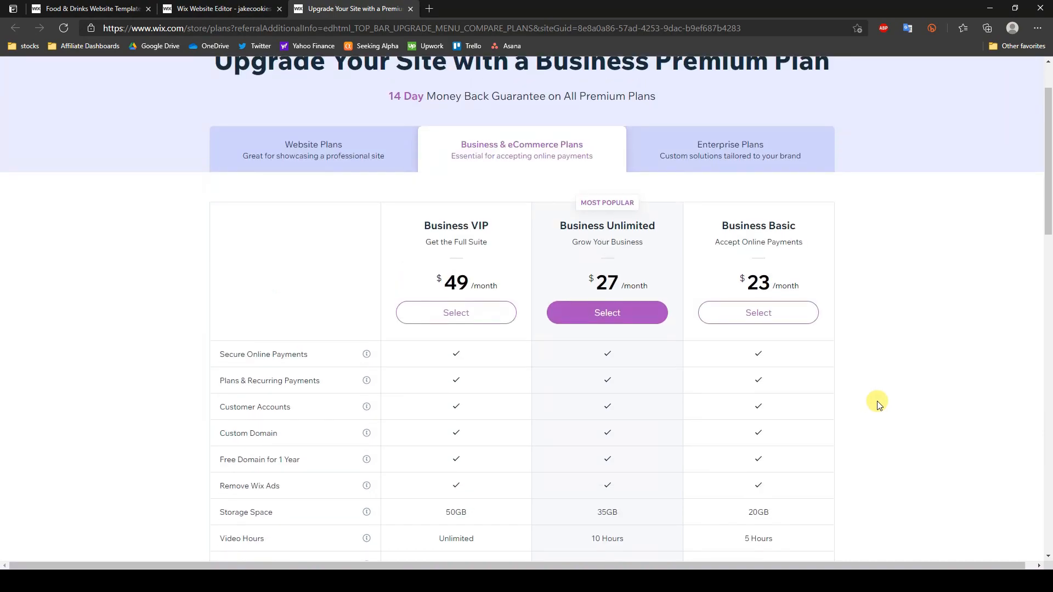
pyautogui.click(621, 320)
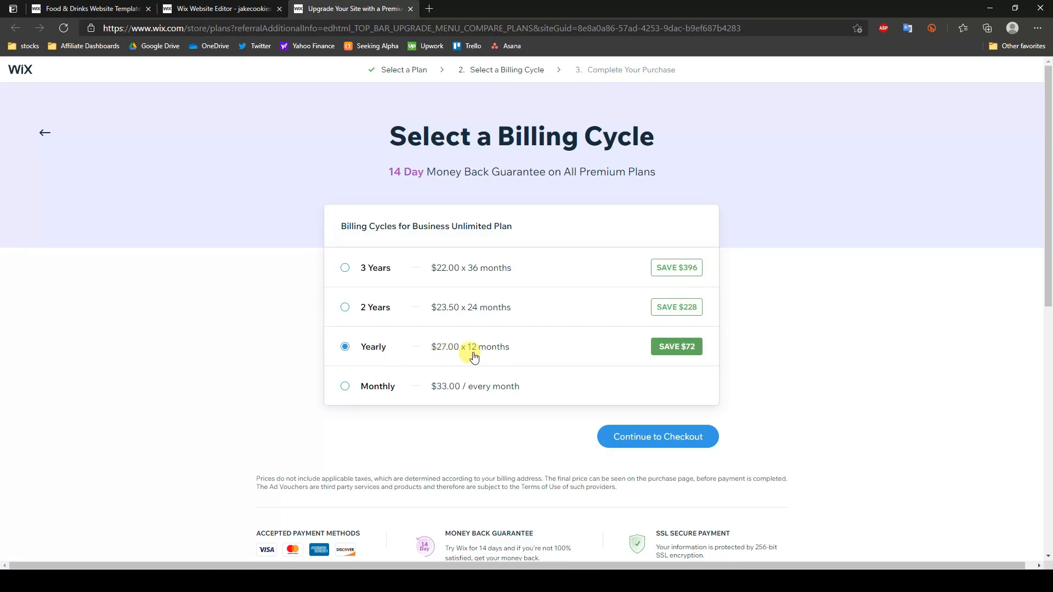
pyautogui.click(654, 437)
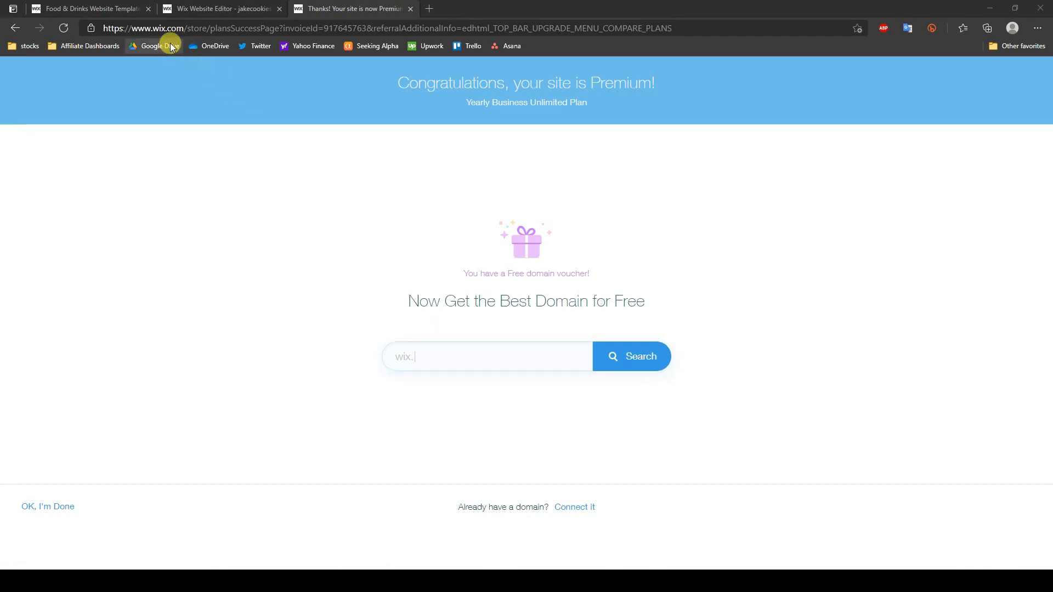
# Step: Search for the domain jakescookieshop, claim jakescookieshop.com with the free voucher, and select a 1-year registration period
pyautogui.moveTo(152, 28); pyautogui.dragTo(184, 28)
pyautogui.click(452, 351)
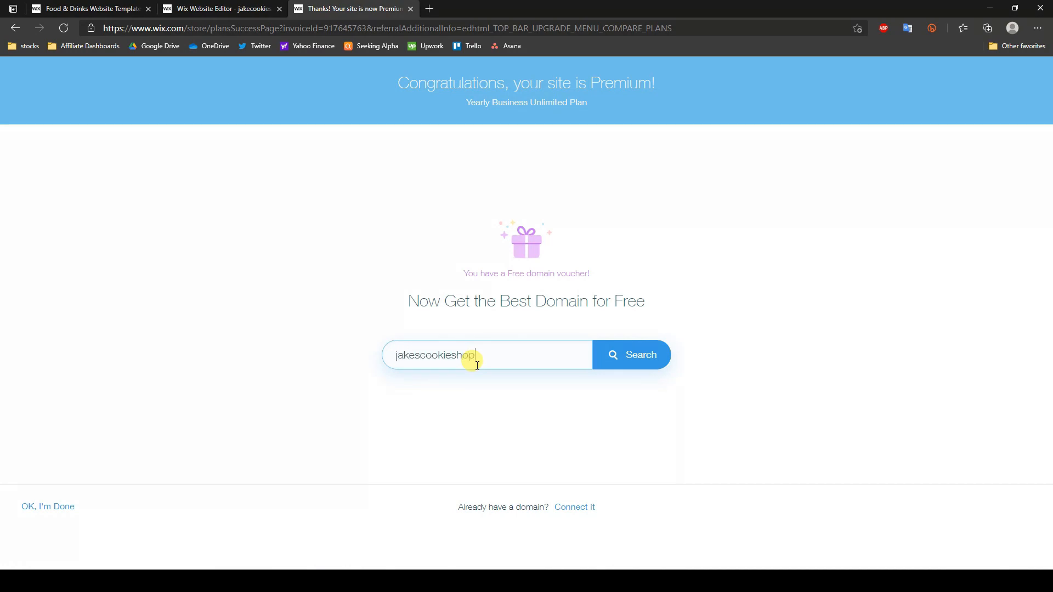
pyautogui.click(631, 358)
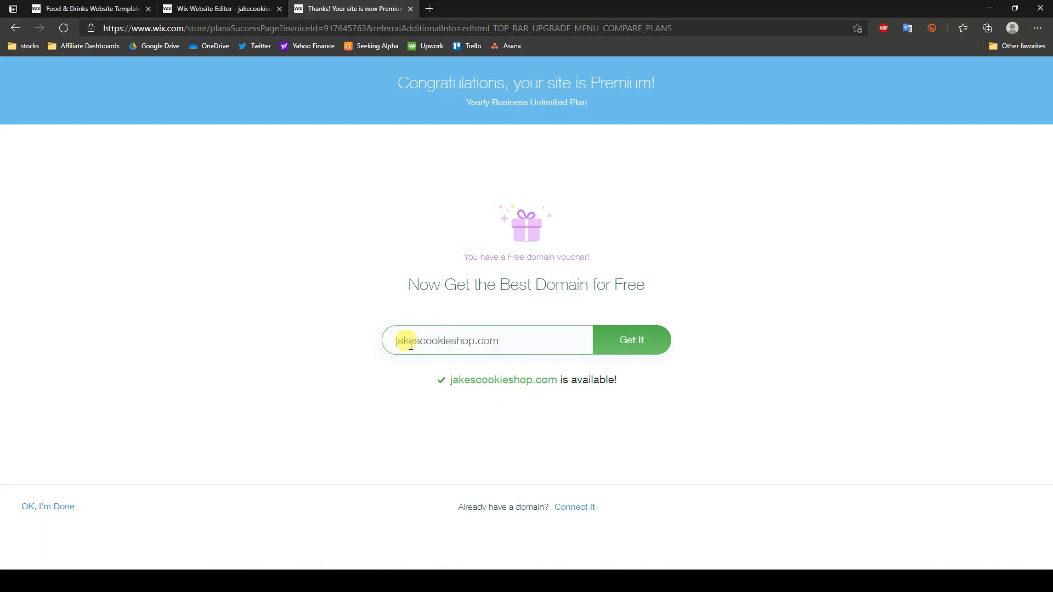
pyautogui.click(642, 349)
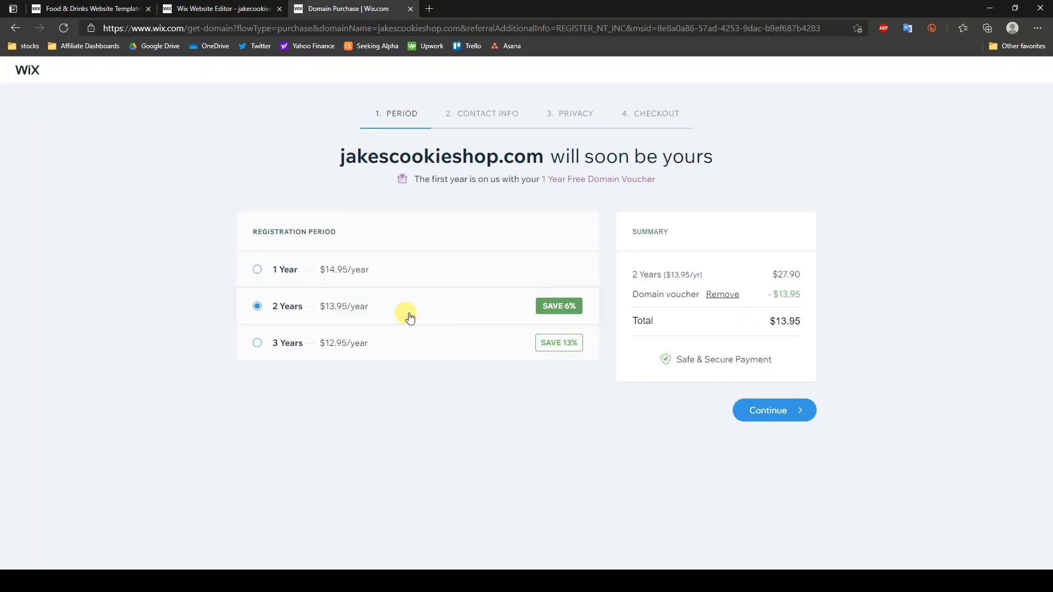
pyautogui.click(282, 272)
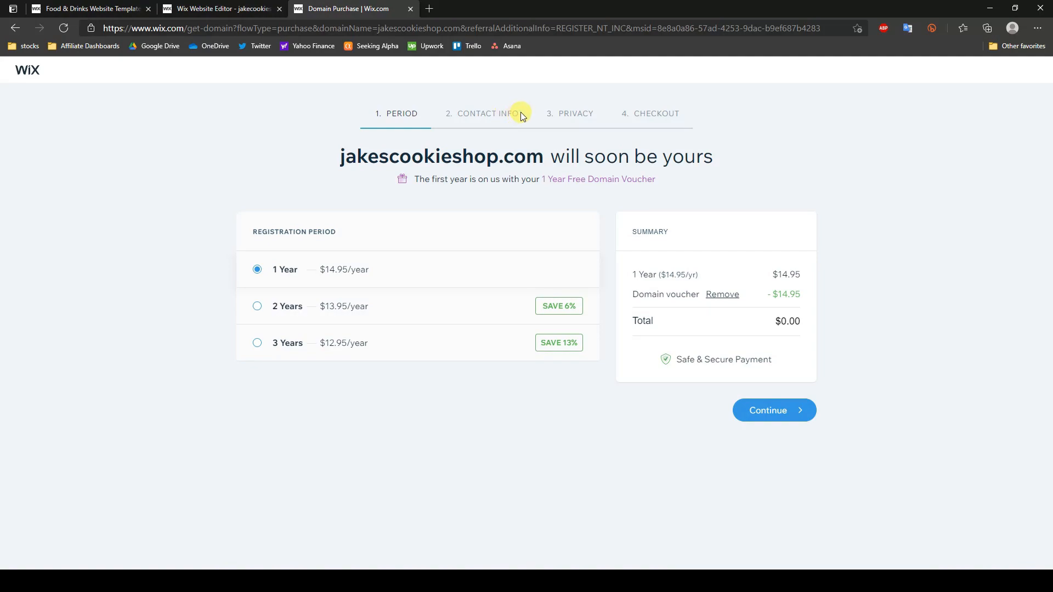
# Step: Complete the one-year registration of jakescookieshop.com and go to the Jakecookiesshop site dashboard
pyautogui.click(759, 419)
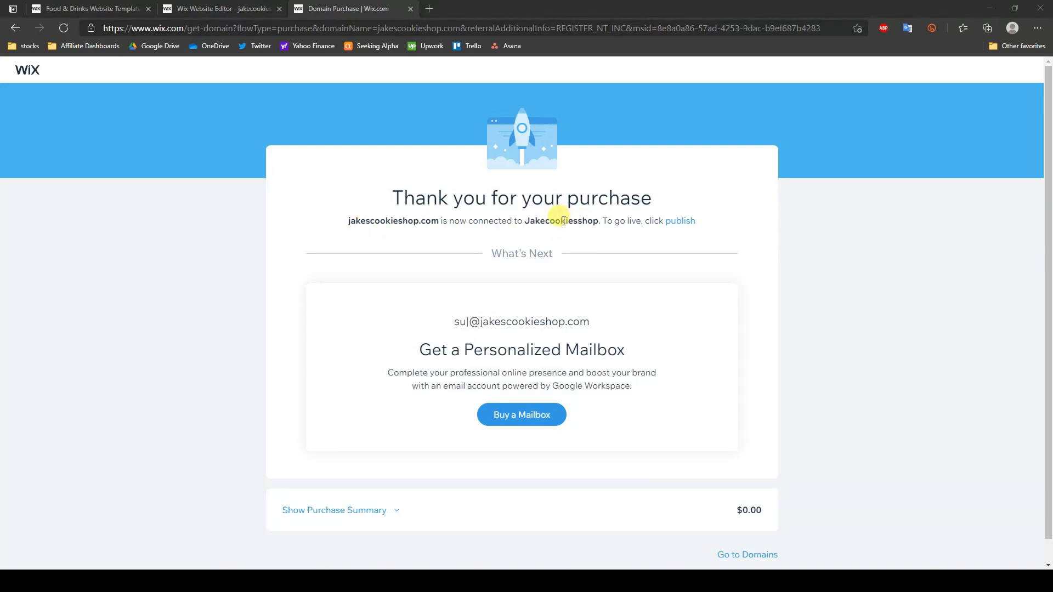
pyautogui.scroll(-1, 623, 509)
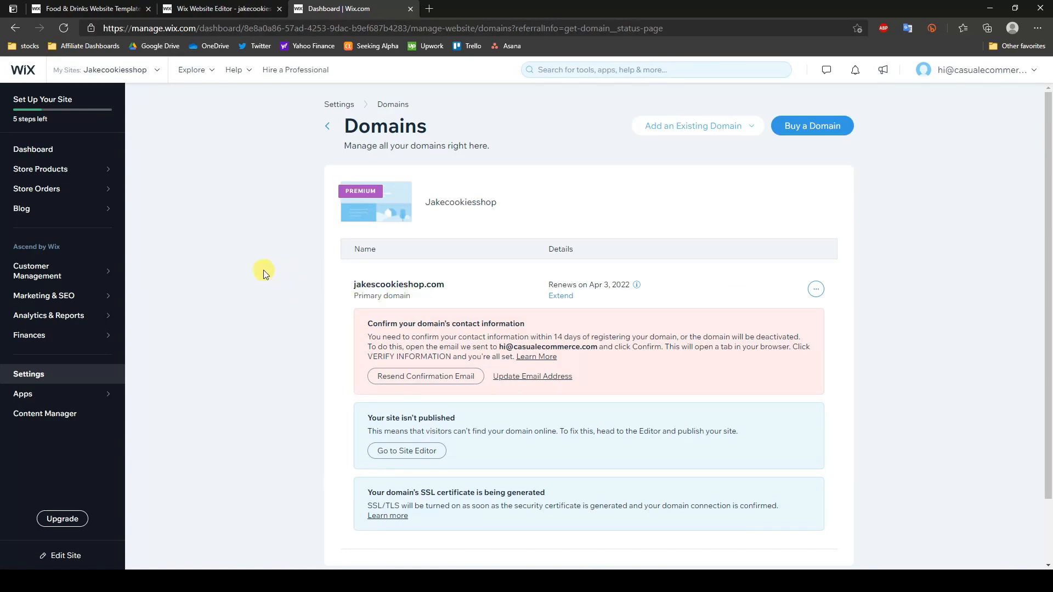
pyautogui.click(146, 78)
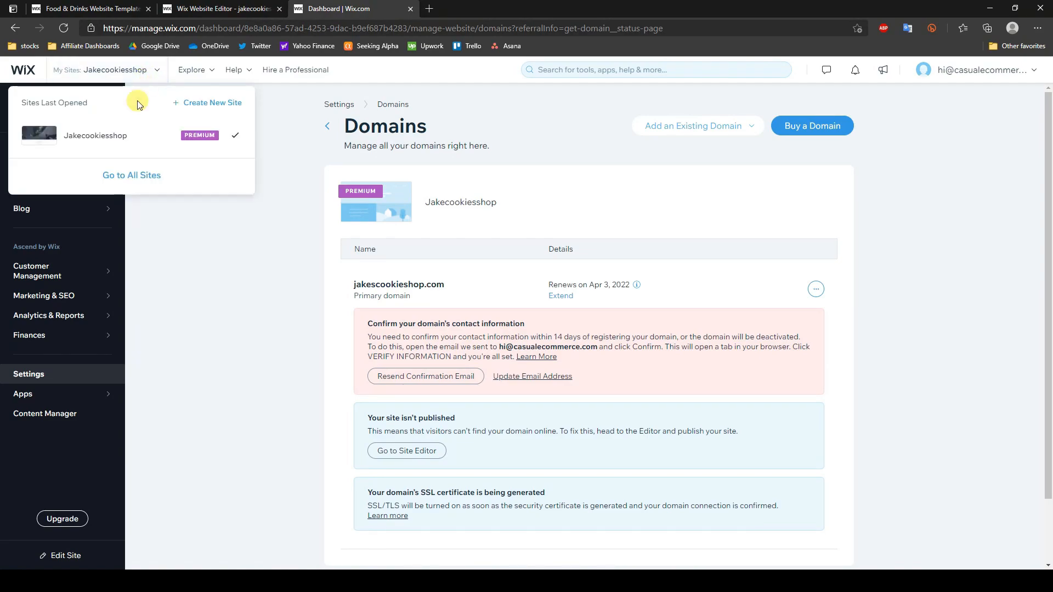
pyautogui.click(96, 132)
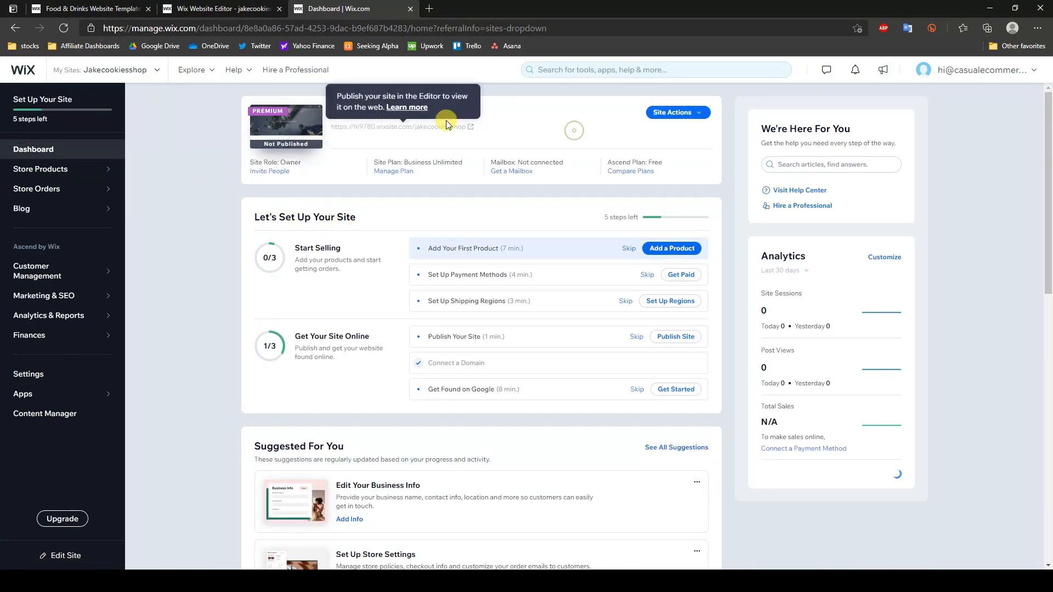
# Step: Open the Jakecookiesshop site for editing from its dashboard and close the old editor and dashboard tabs
pyautogui.click(662, 117)
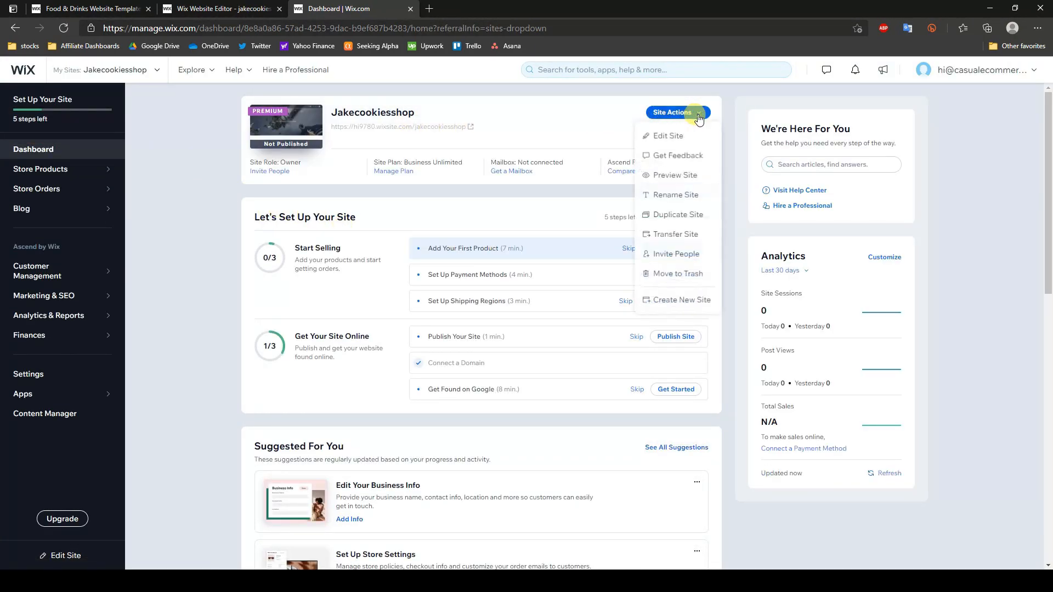
pyautogui.click(668, 138)
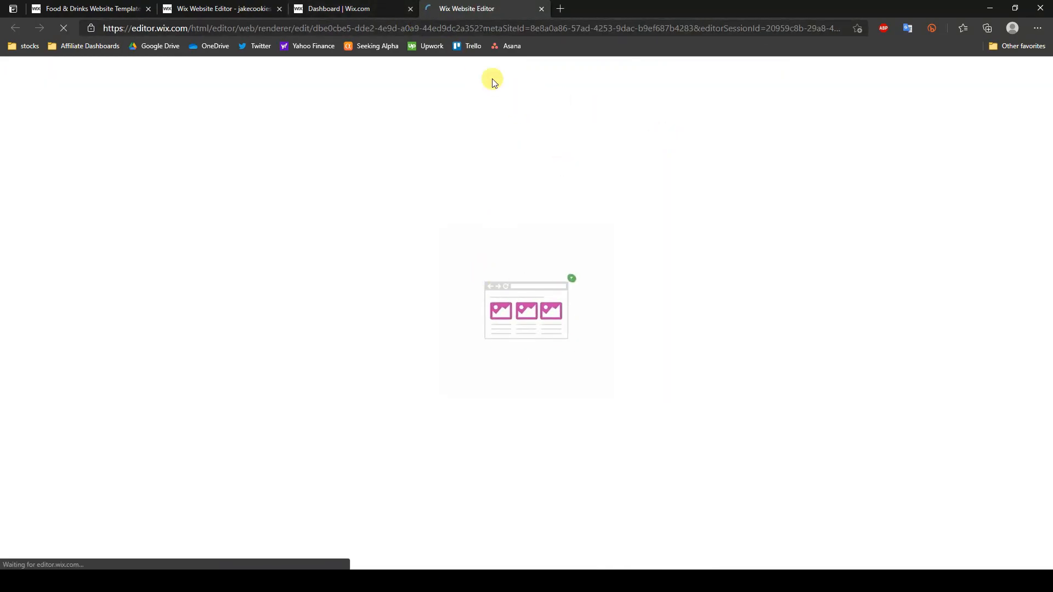
pyautogui.click(280, 8)
pyautogui.click(280, 8)
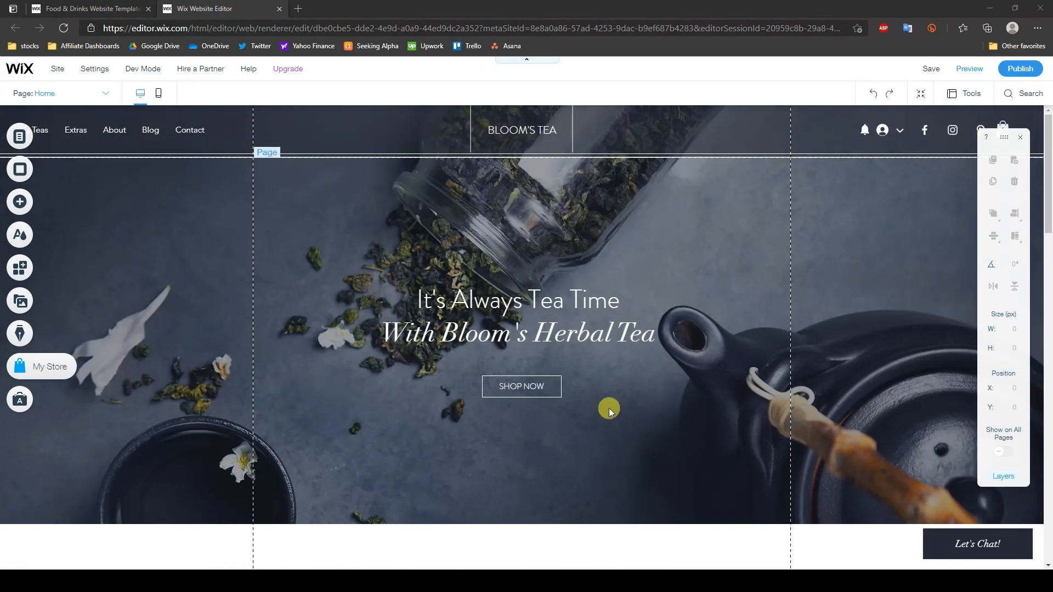
# Step: Examine the home page layout from the hero banner through the New Arrivals product gallery
pyautogui.scroll(-1, 772, 379)
pyautogui.scroll(-7, 651, 285)
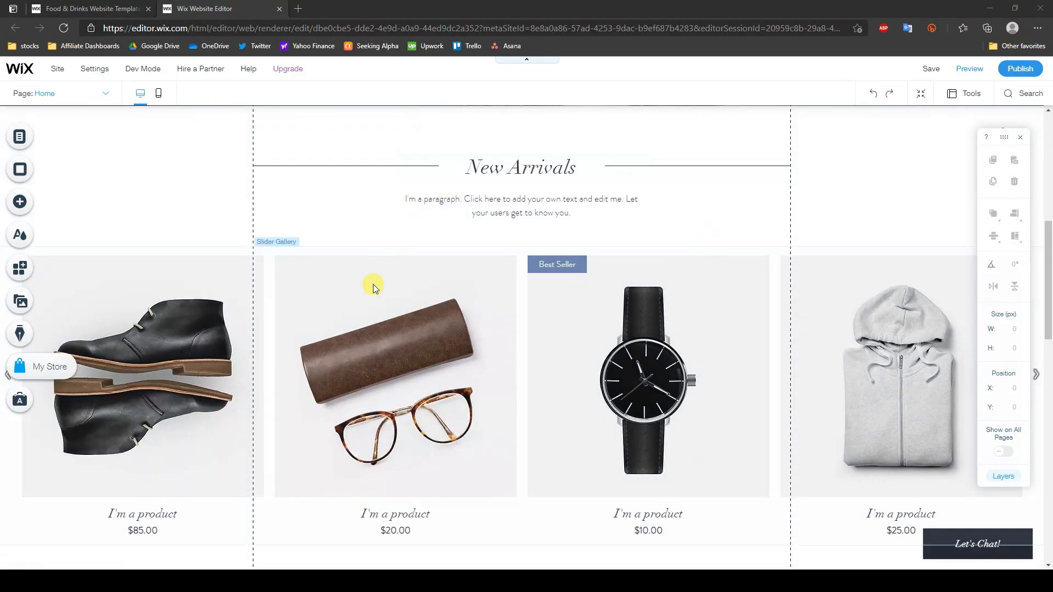
pyautogui.scroll(-6, 624, 362)
pyautogui.scroll(10, 625, 359)
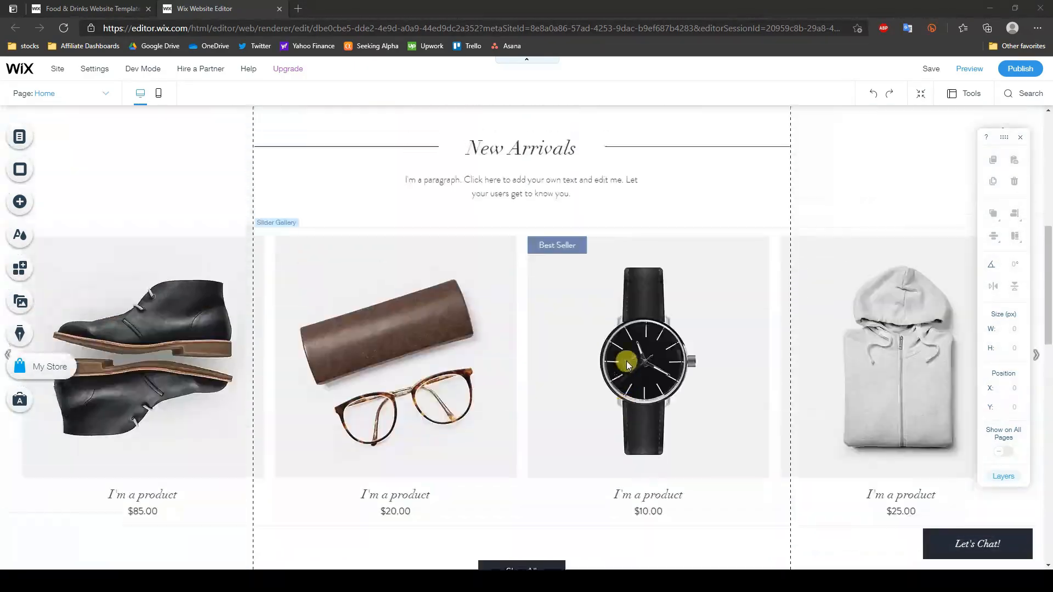
pyautogui.scroll(3, 623, 354)
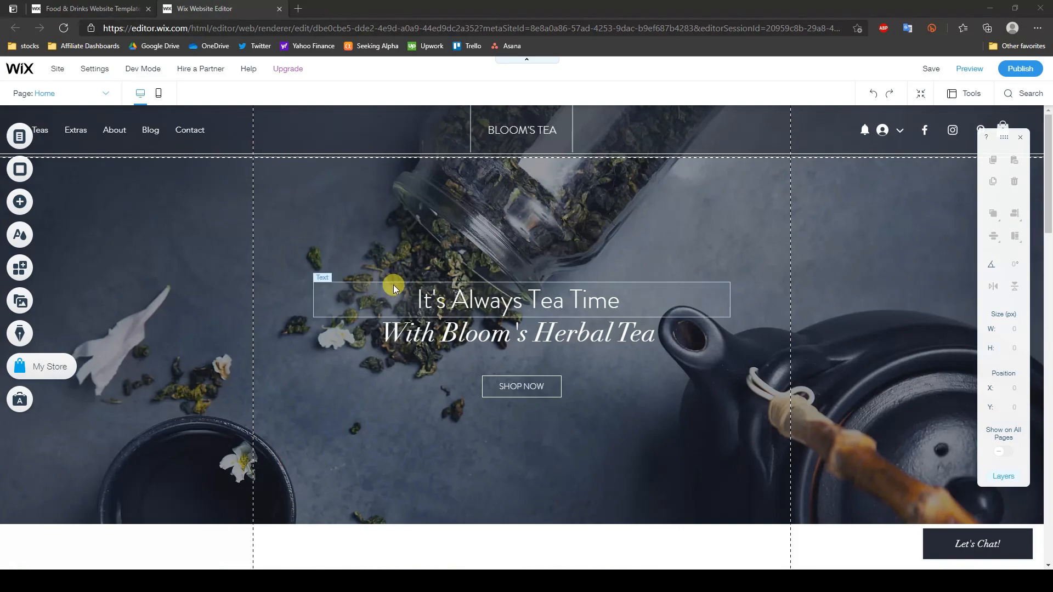
pyautogui.scroll(-3, 600, 248)
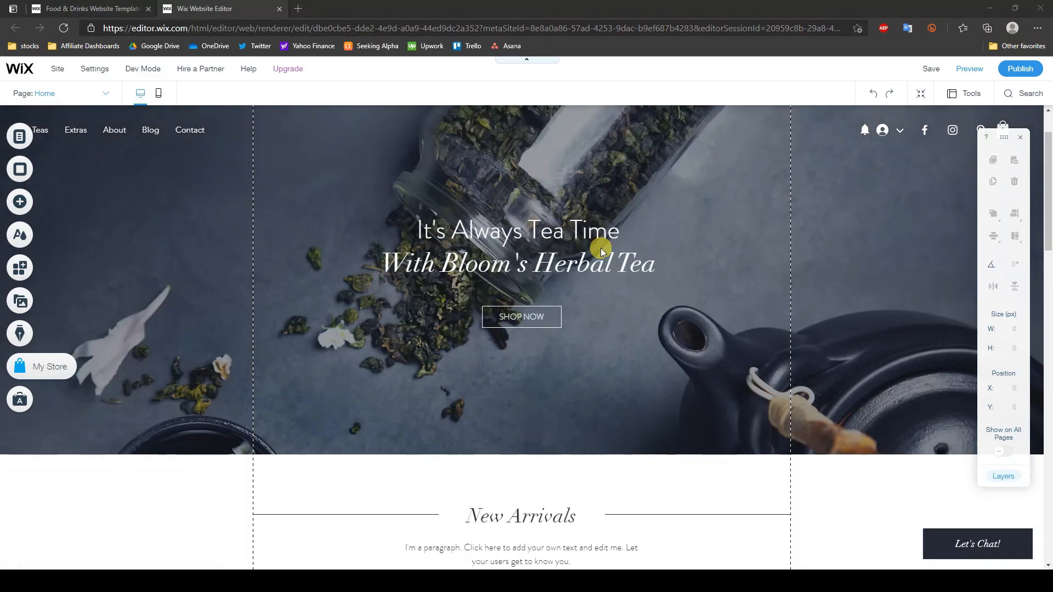
pyautogui.scroll(3, 601, 248)
# Step: Nudge the "It's Always Tea Time" heading to about X 111, Y 321 and move the SHOP NOW button to about X 400, Y 558
pyautogui.moveTo(444, 311); pyautogui.dragTo(473, 288)
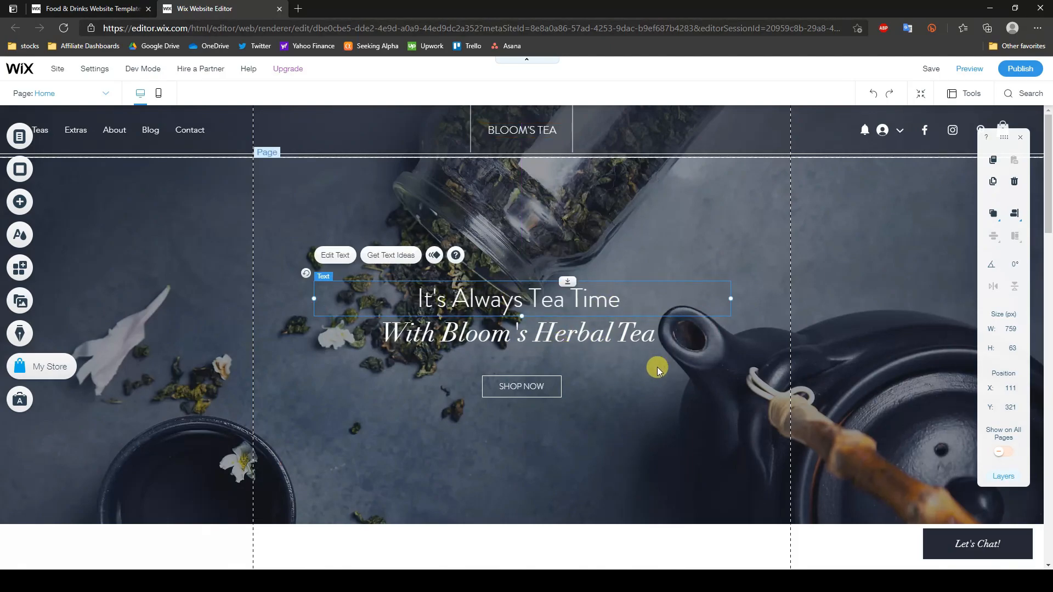
pyautogui.scroll(-5, 670, 367)
pyautogui.scroll(3, 635, 348)
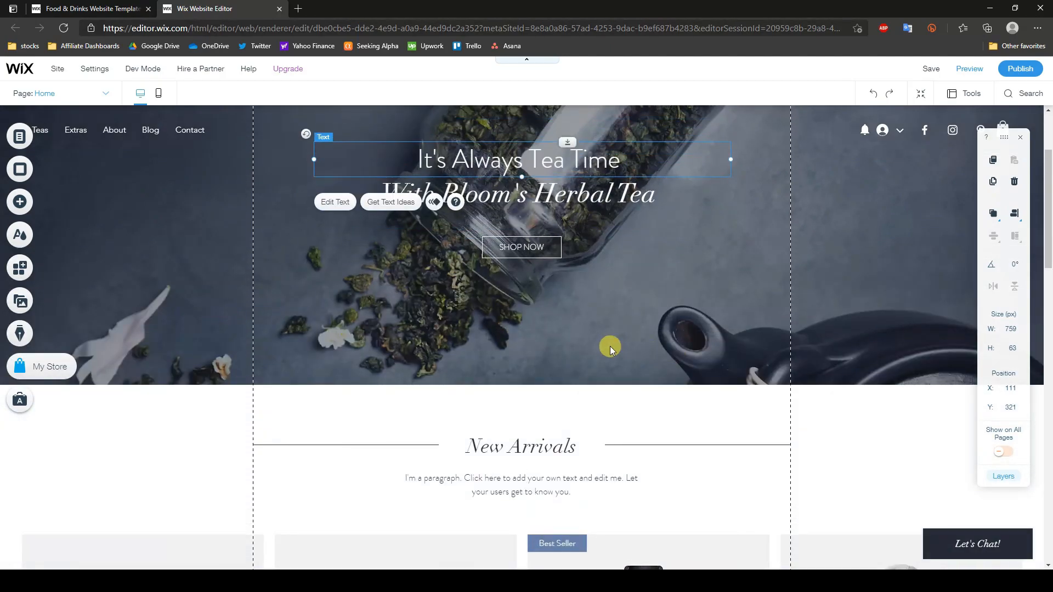
pyautogui.scroll(3, 603, 340)
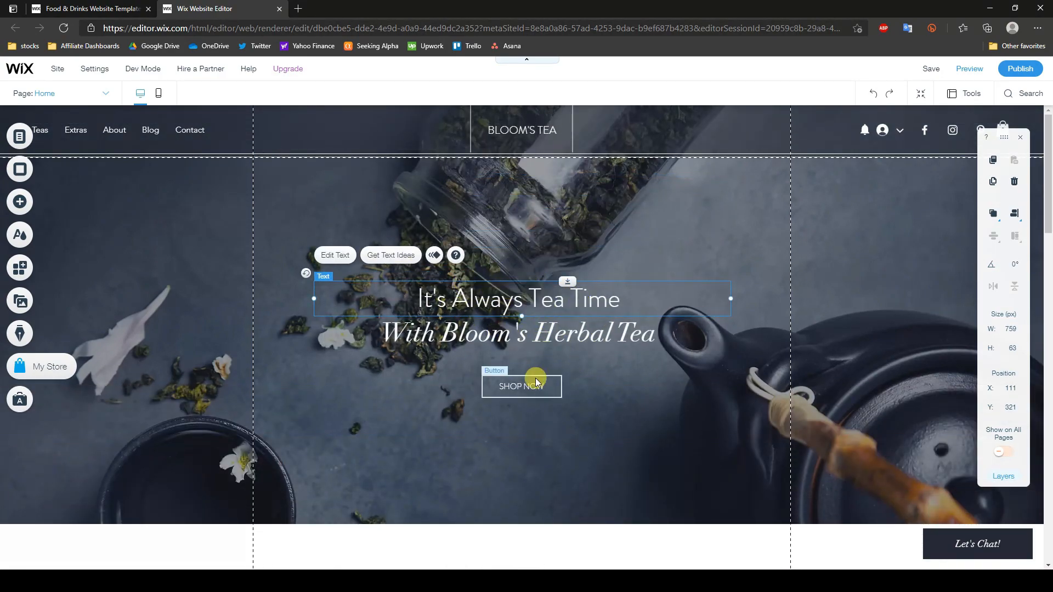
pyautogui.moveTo(527, 384); pyautogui.dragTo(499, 423)
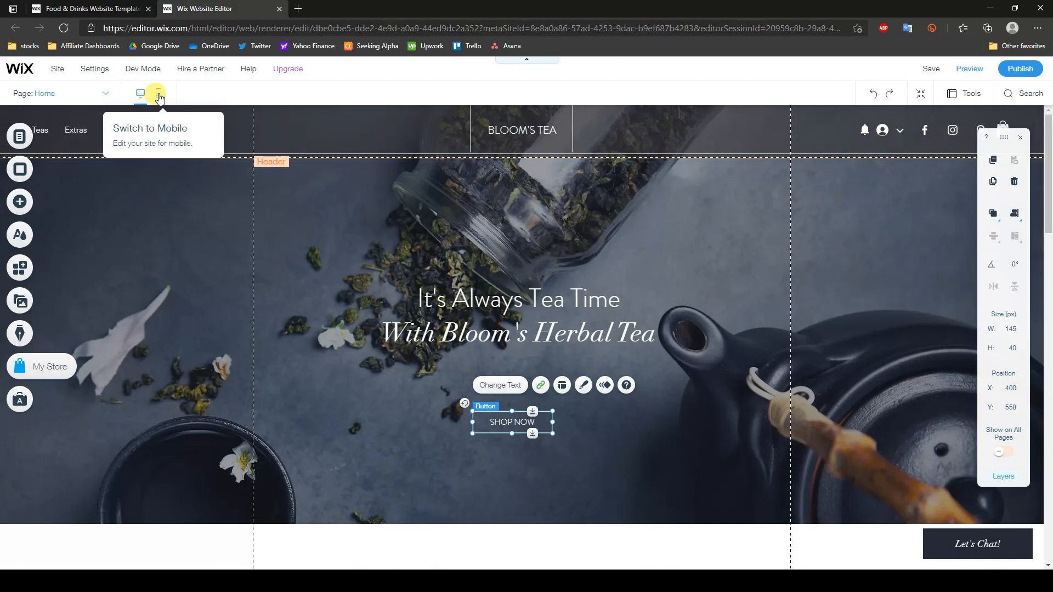
# Step: Check the home page's mobile layout and return to the desktop layout
pyautogui.click(159, 98)
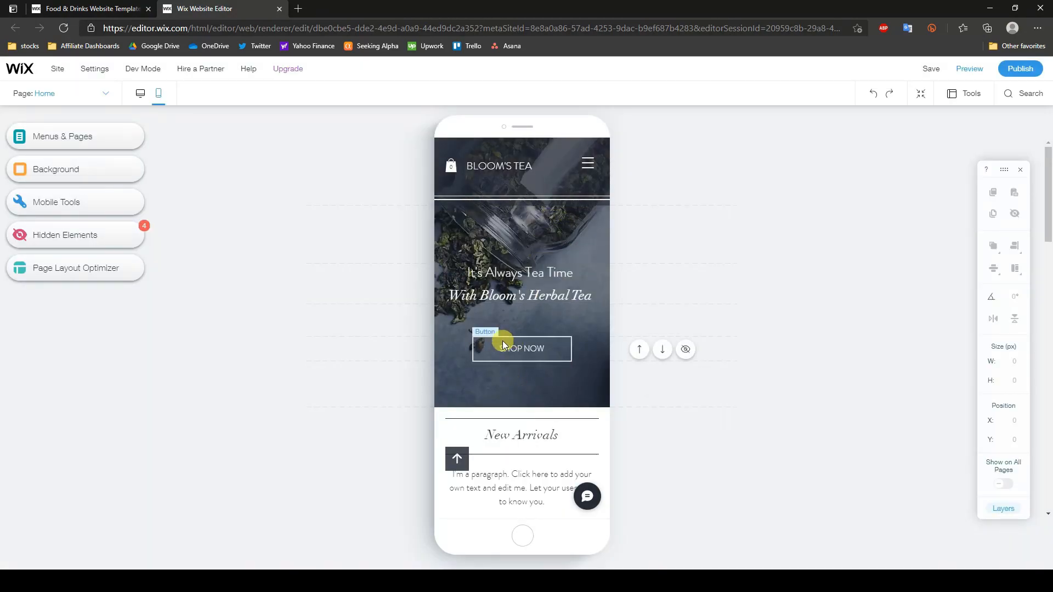
pyautogui.click(139, 94)
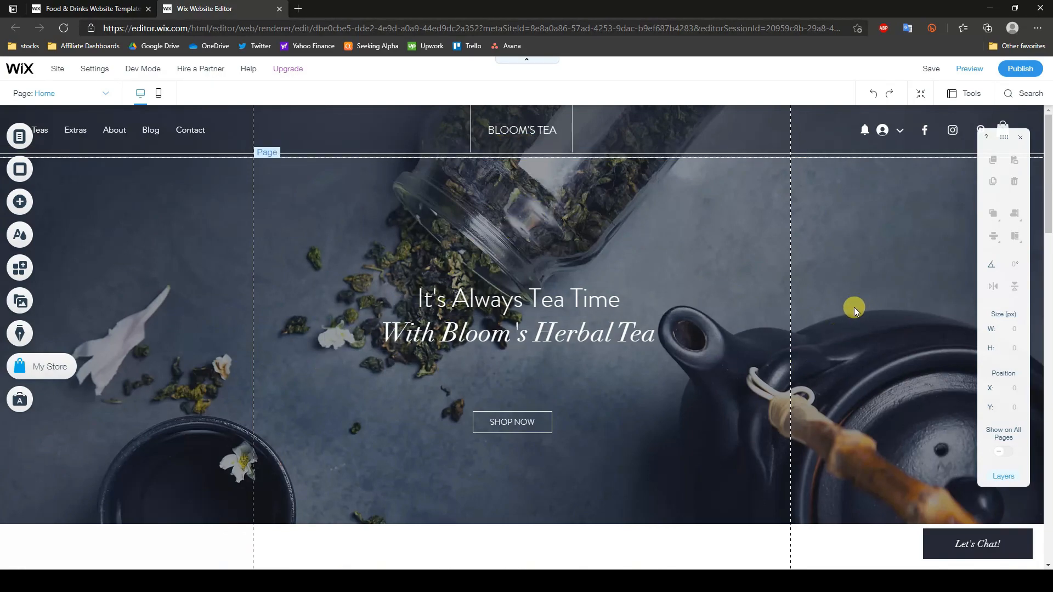
# Step: Open the background options for the home page and browse the suggested backgrounds
pyautogui.click(828, 318)
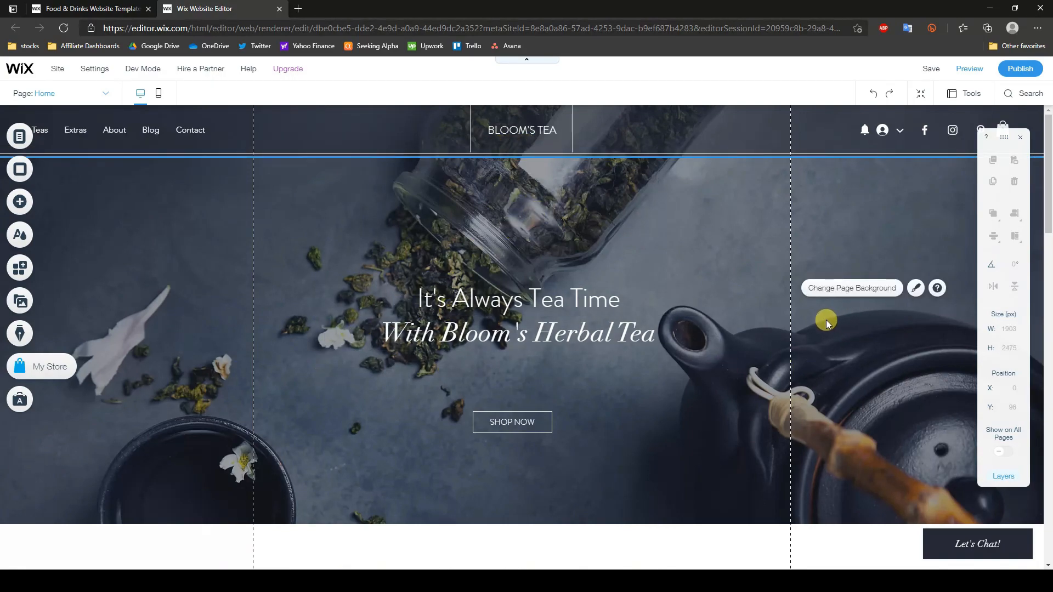
pyautogui.click(840, 354)
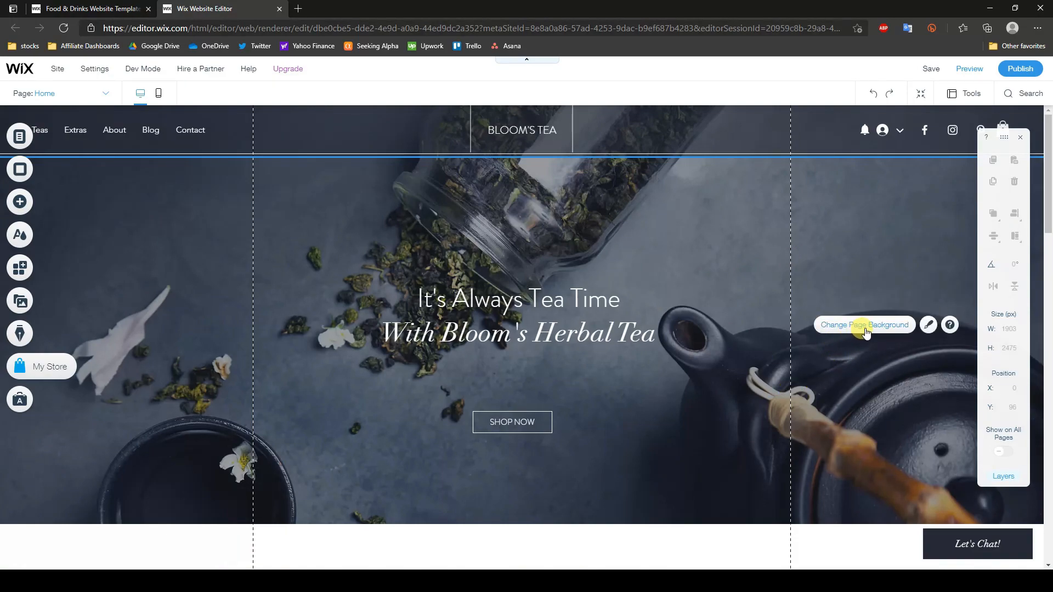
pyautogui.click(865, 331)
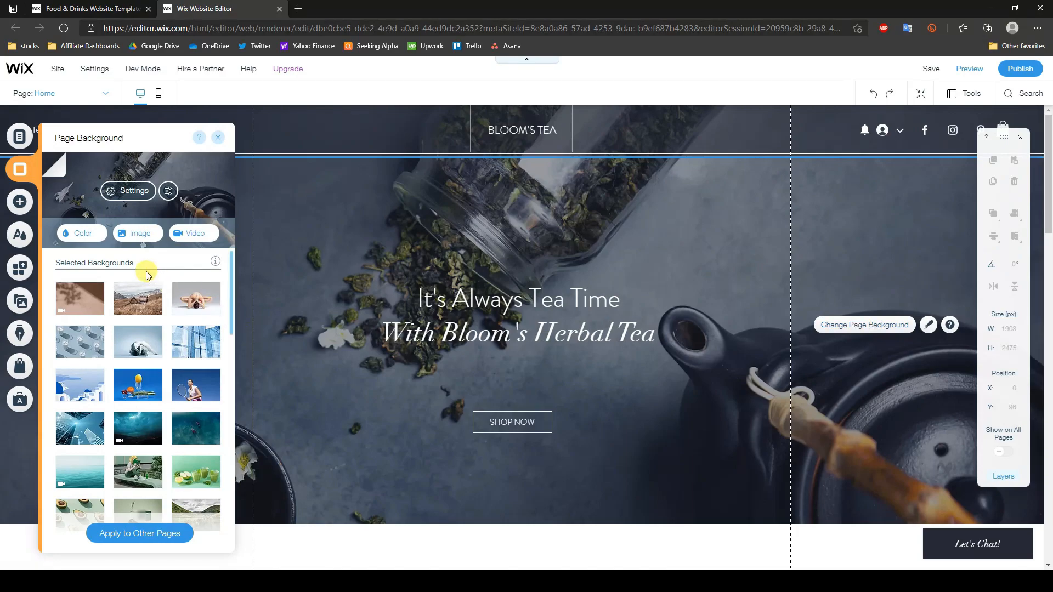
pyautogui.scroll(-1, 116, 280)
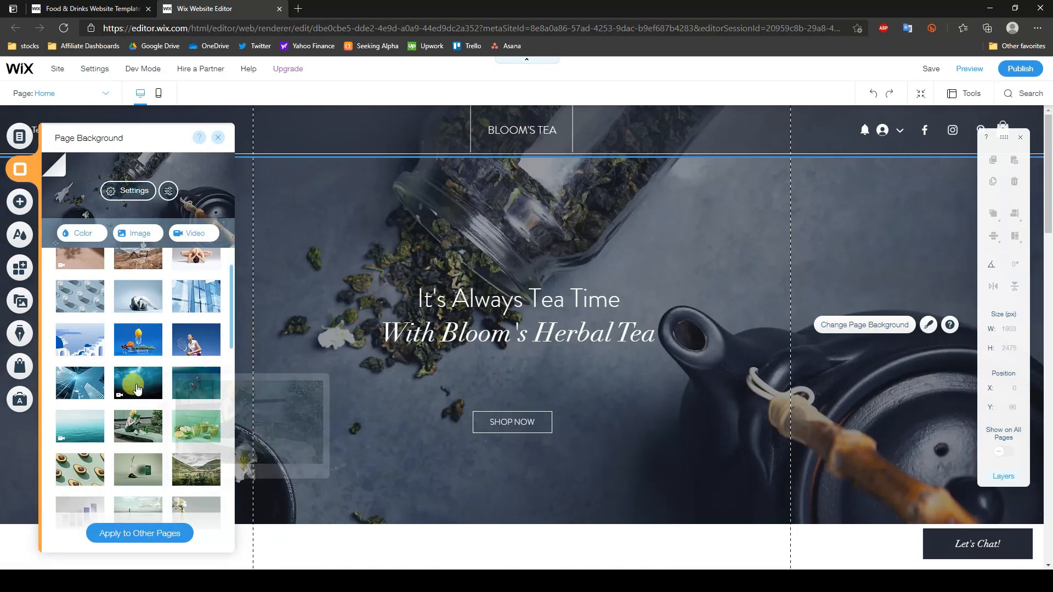
pyautogui.scroll(1, 106, 321)
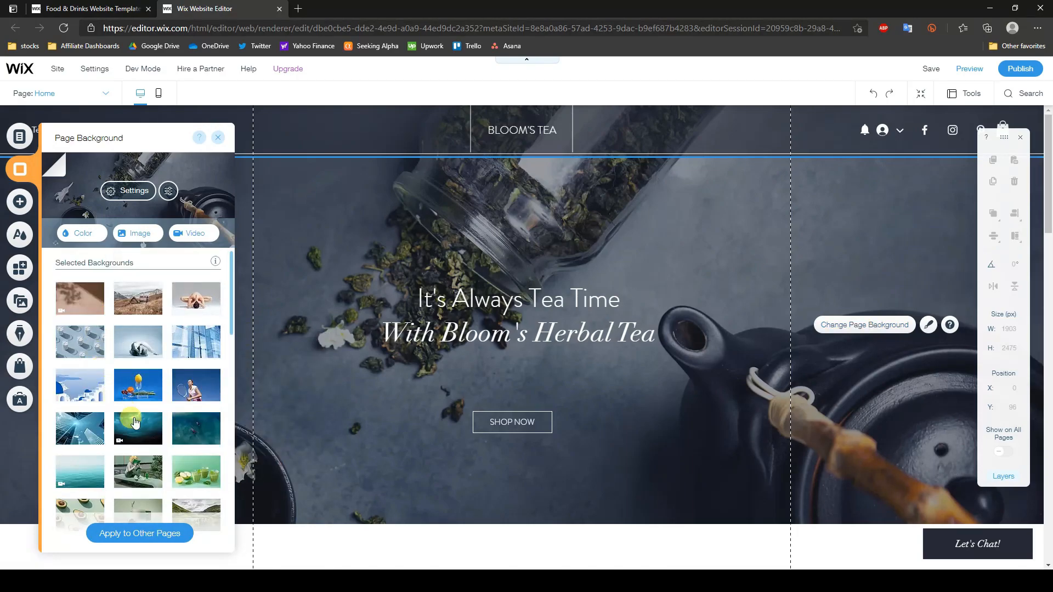
# Step: Upload the image home page header.jpg from the computer and apply it as the home page background
pyautogui.click(142, 239)
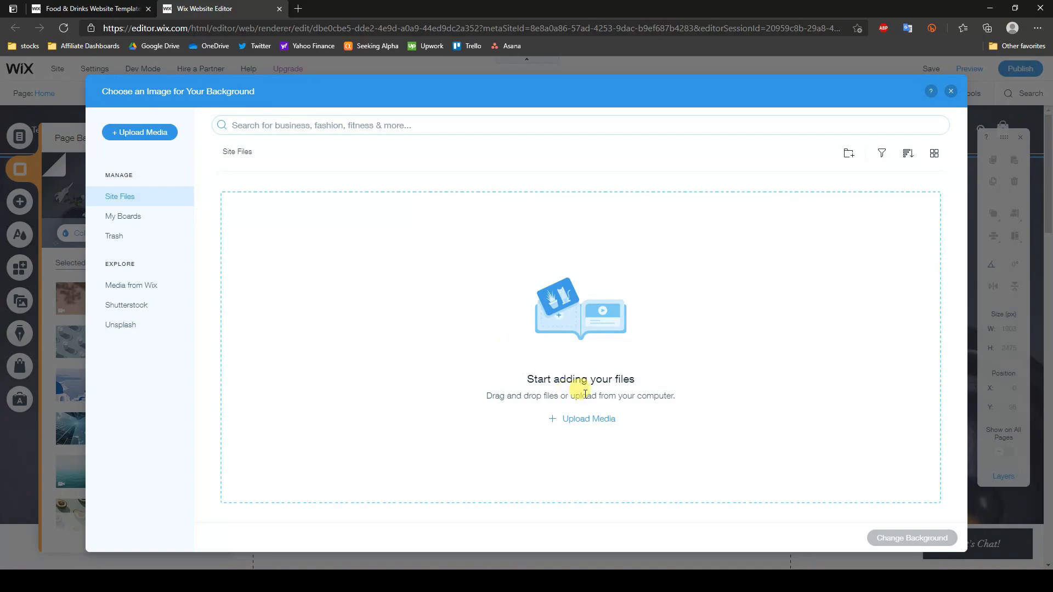
pyautogui.click(596, 425)
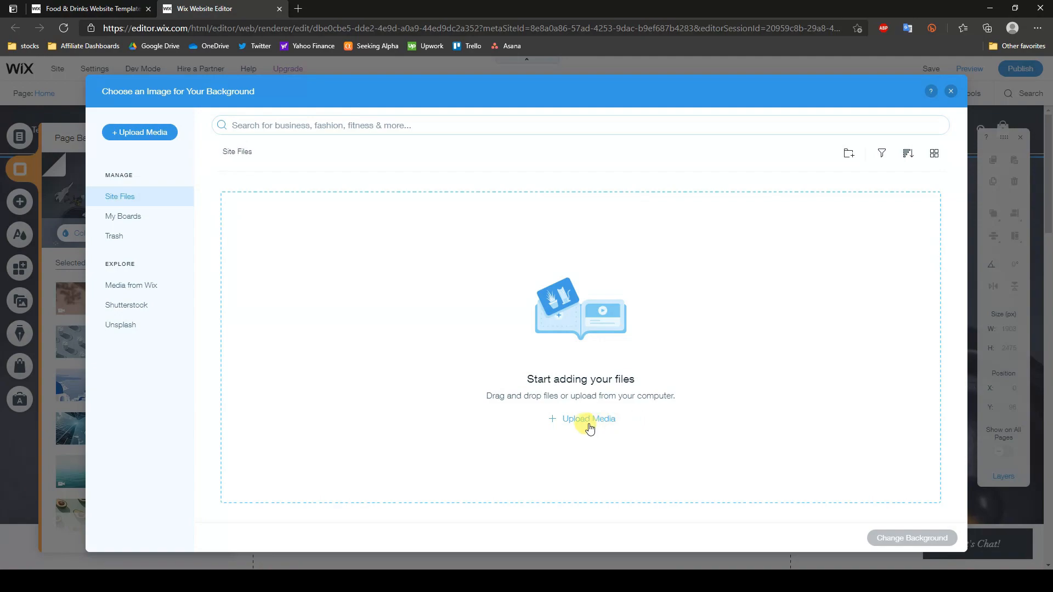
pyautogui.click(590, 426)
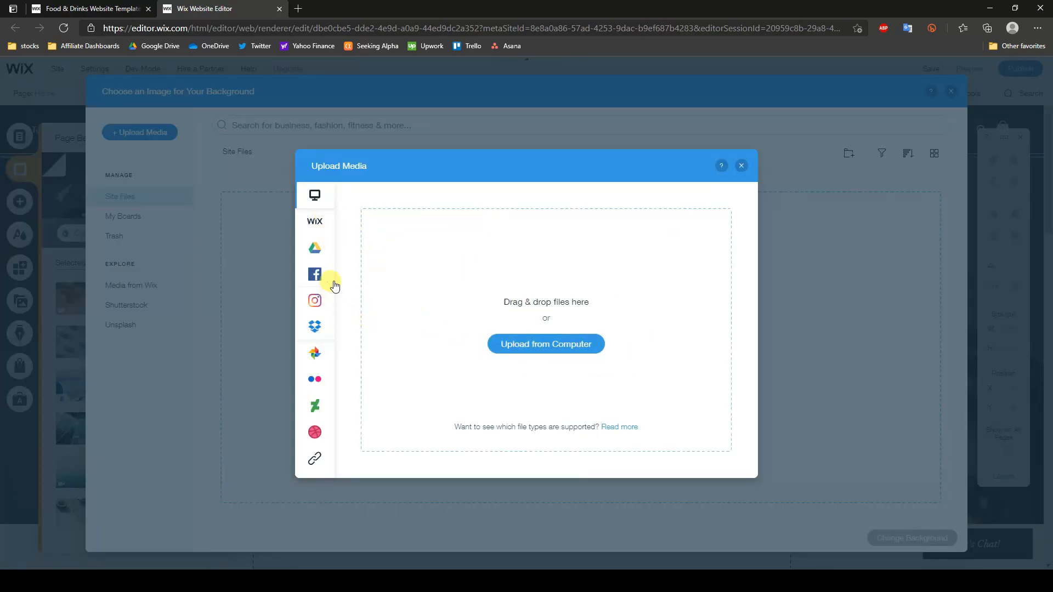
pyautogui.moveTo(316, 280)
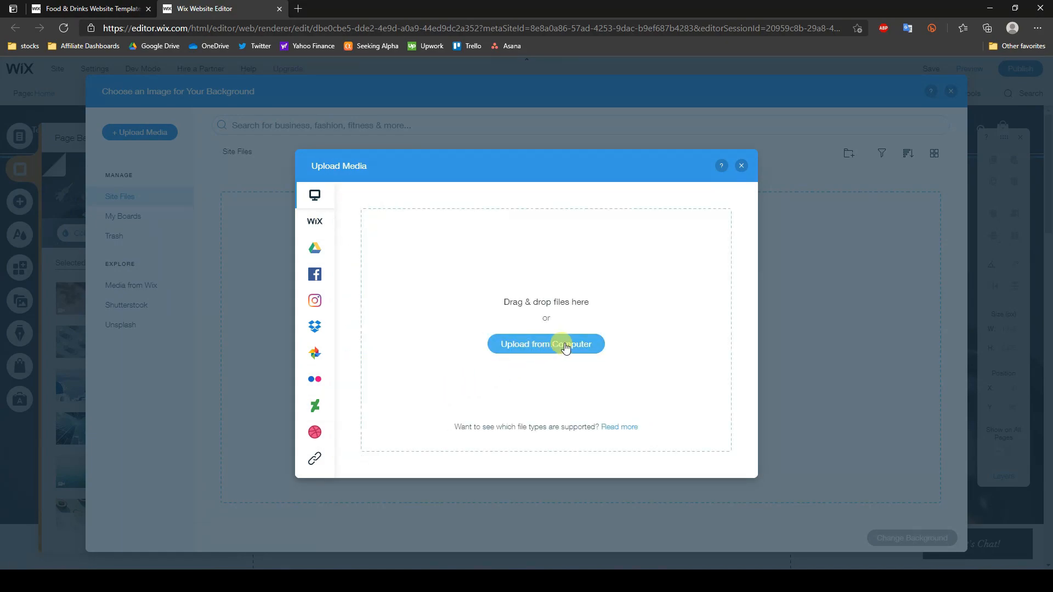
pyautogui.click(565, 345)
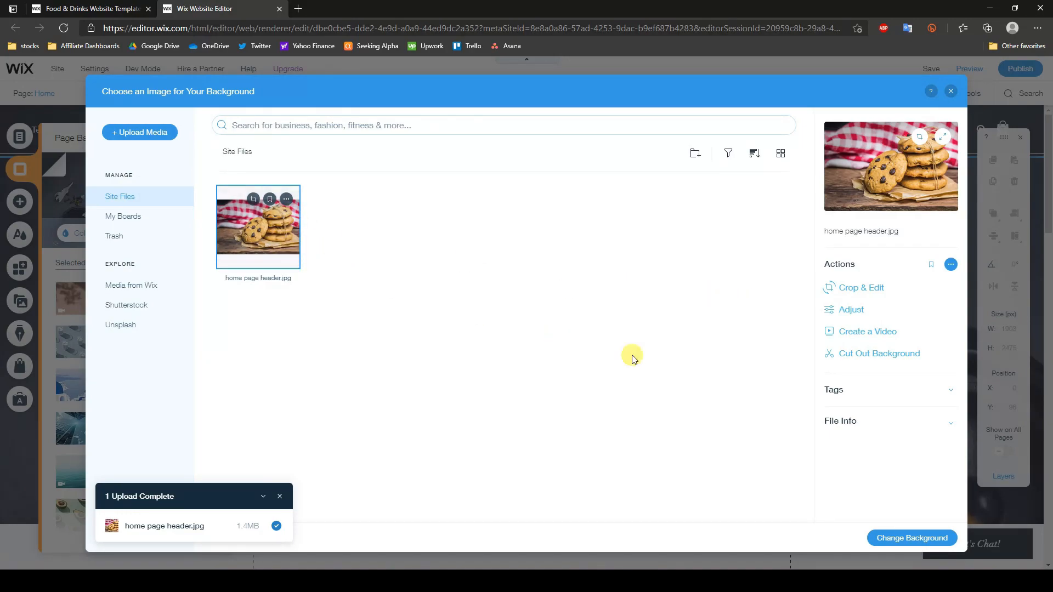
pyautogui.click(909, 541)
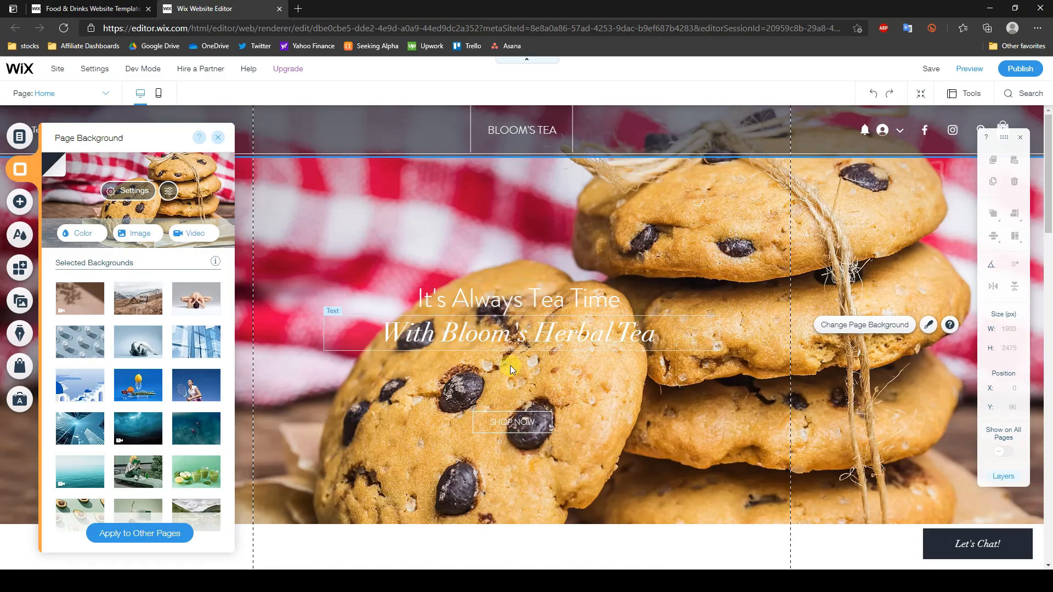
pyautogui.scroll(-2, 761, 402)
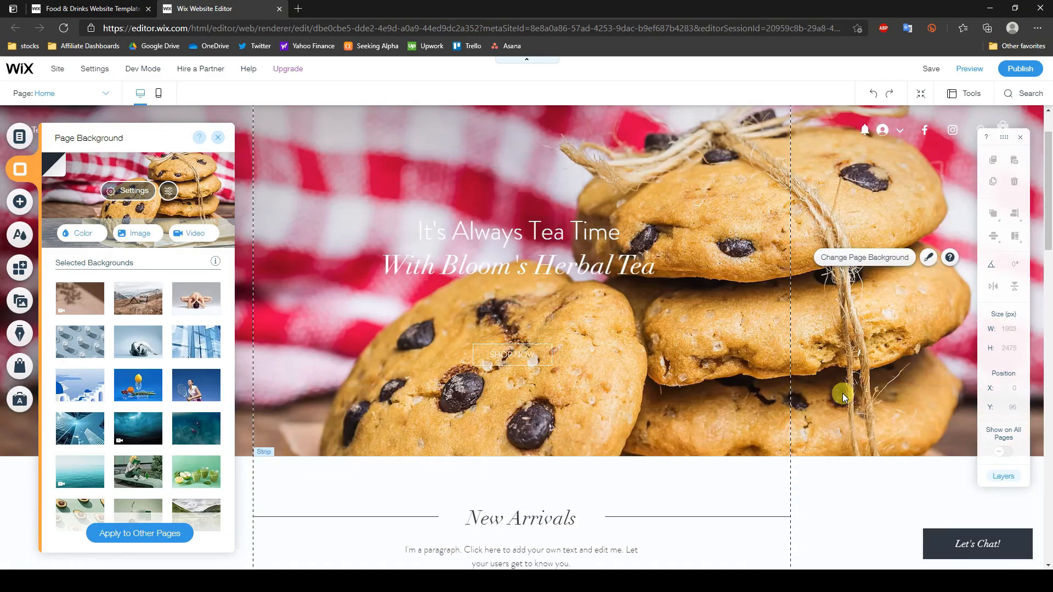
pyautogui.scroll(2, 642, 255)
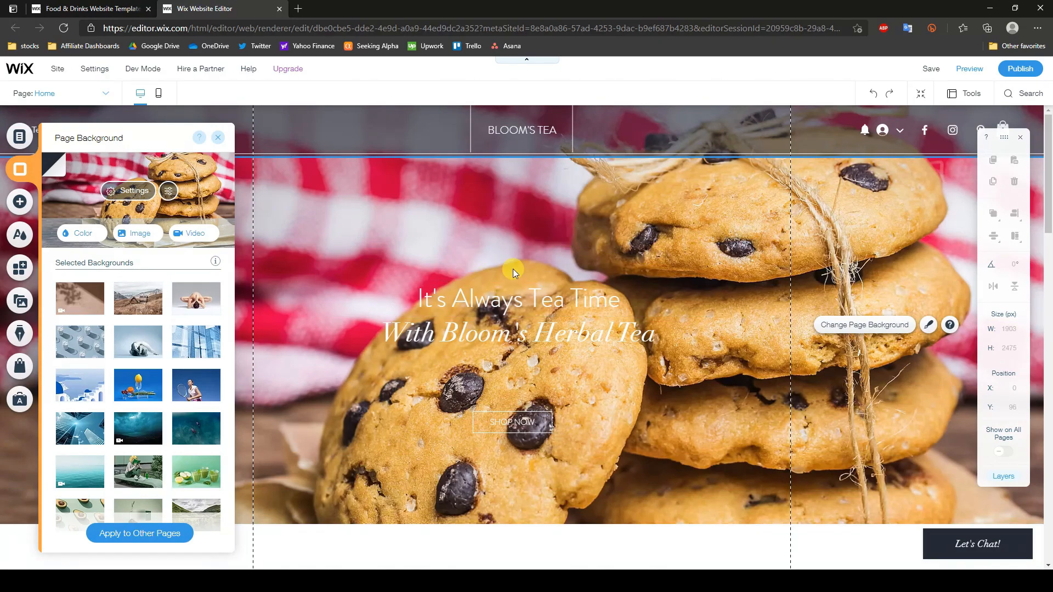
# Step: Open home page header.jpg from the site files for adjustment and set its tint color to black (#000000)
pyautogui.click(137, 233)
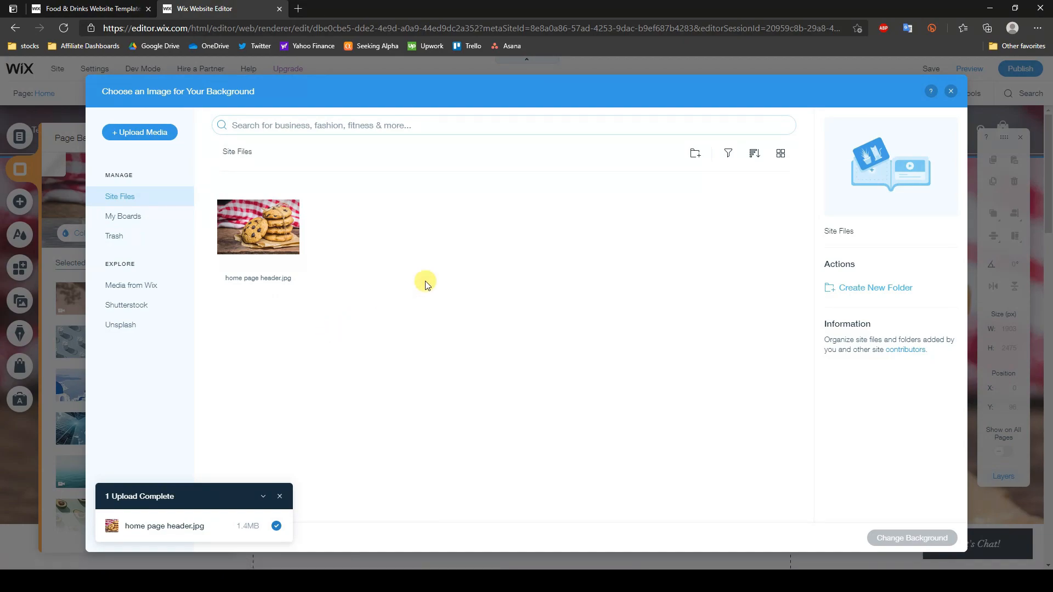
pyautogui.click(269, 241)
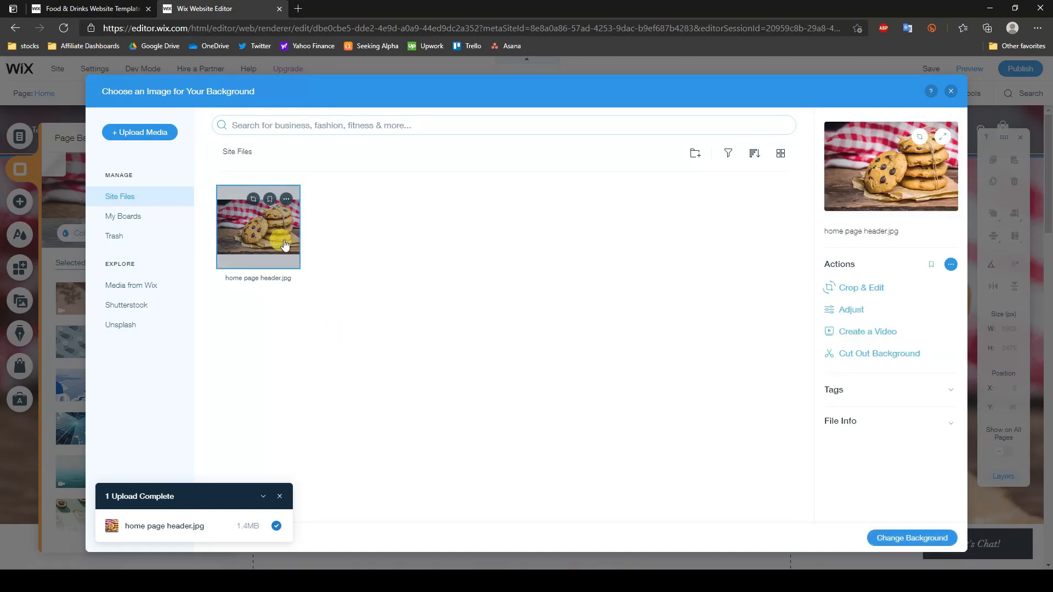
pyautogui.click(849, 311)
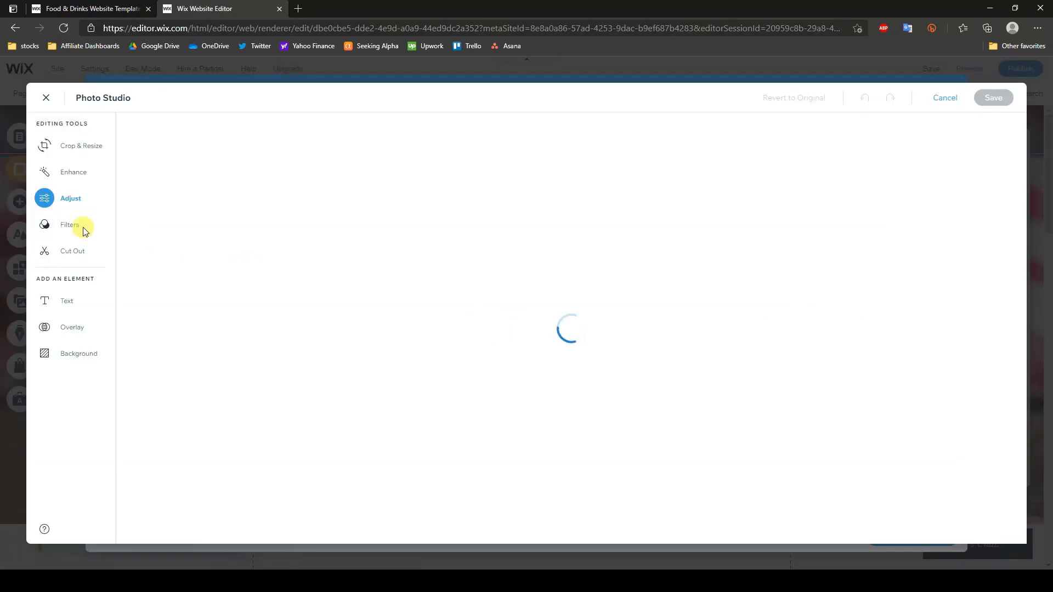
pyautogui.scroll(-2, 246, 272)
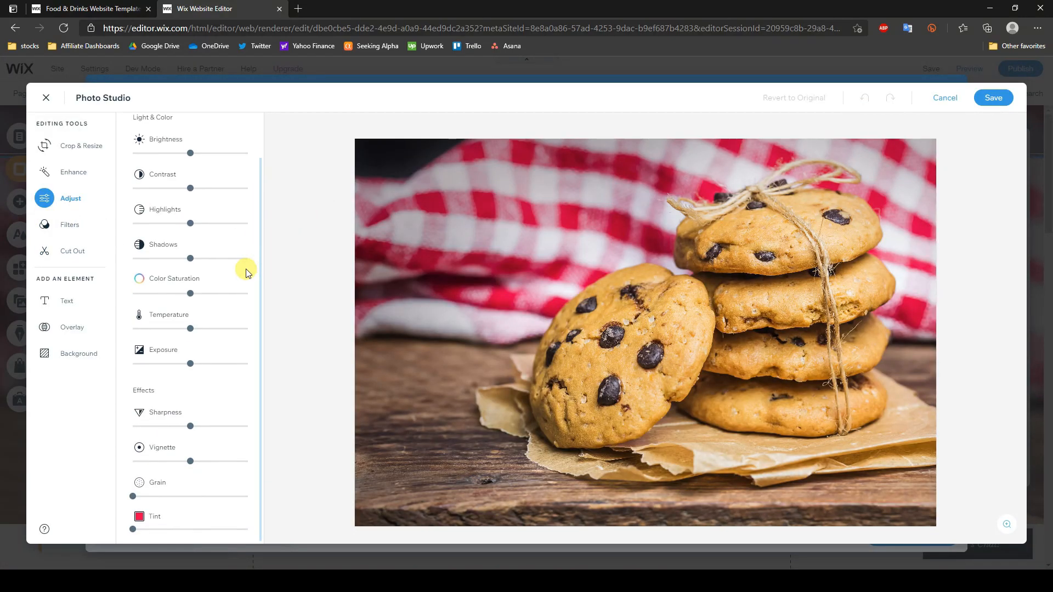
pyautogui.click(140, 517)
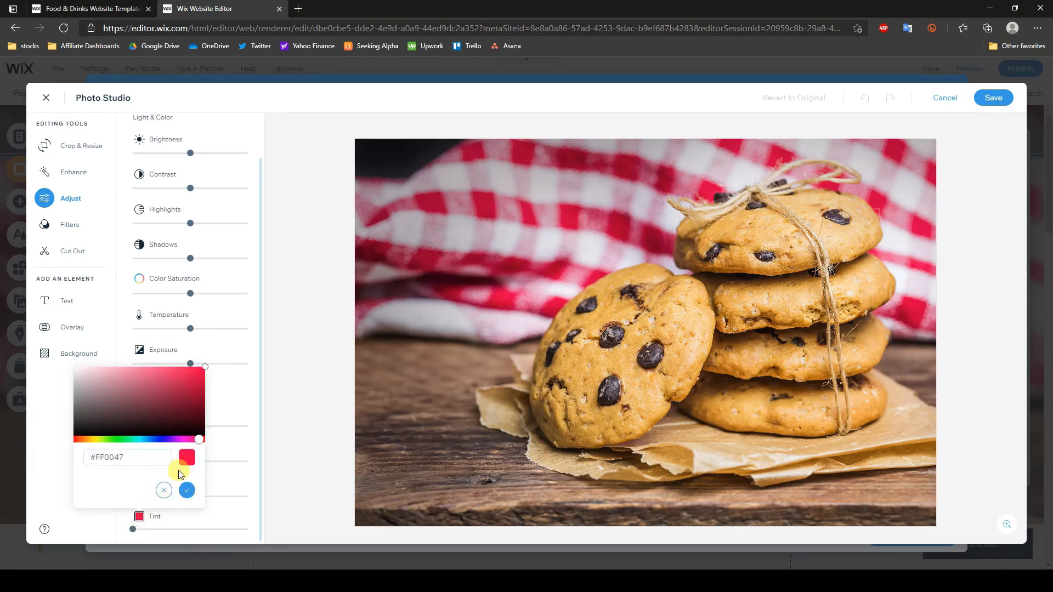
pyautogui.click(190, 427)
pyautogui.click(204, 438)
pyautogui.click(184, 484)
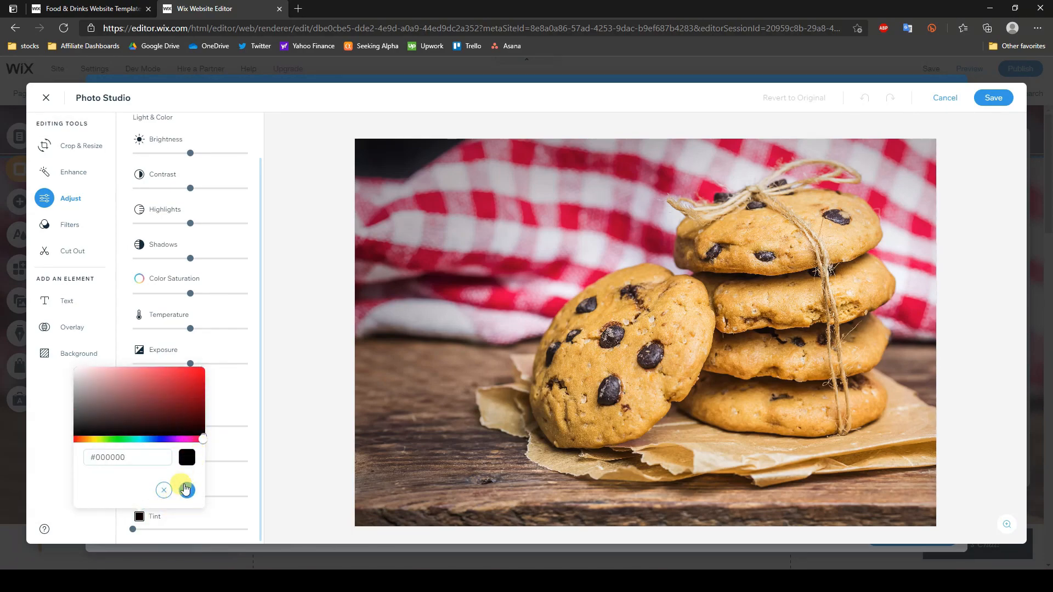
# Step: Apply the black tint at full strength and use the saved edited image as the home page background
pyautogui.click(132, 529)
pyautogui.moveTo(144, 532); pyautogui.dragTo(261, 531)
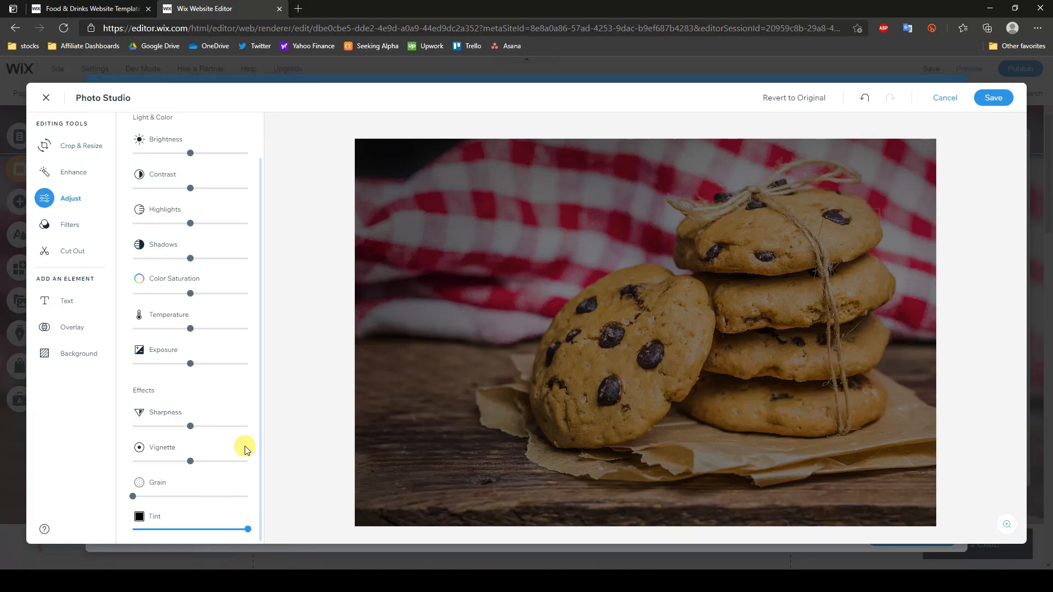
pyautogui.click(993, 99)
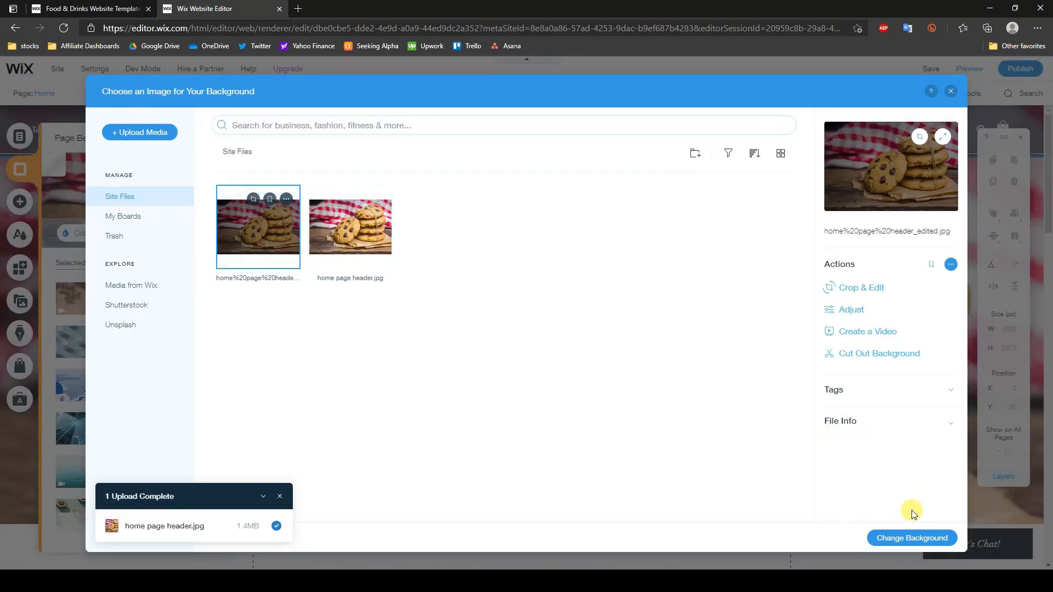
pyautogui.click(913, 538)
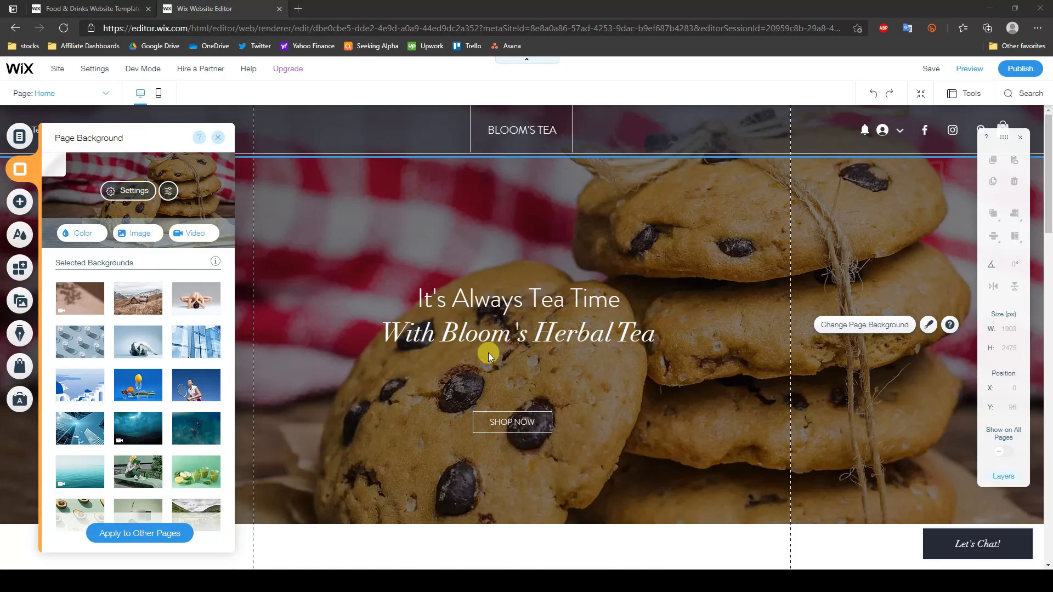
# Step: Replace the "It's Always Tea Time" heading text with "Welcome To Jake's Cookie Shop"
pyautogui.click(476, 305)
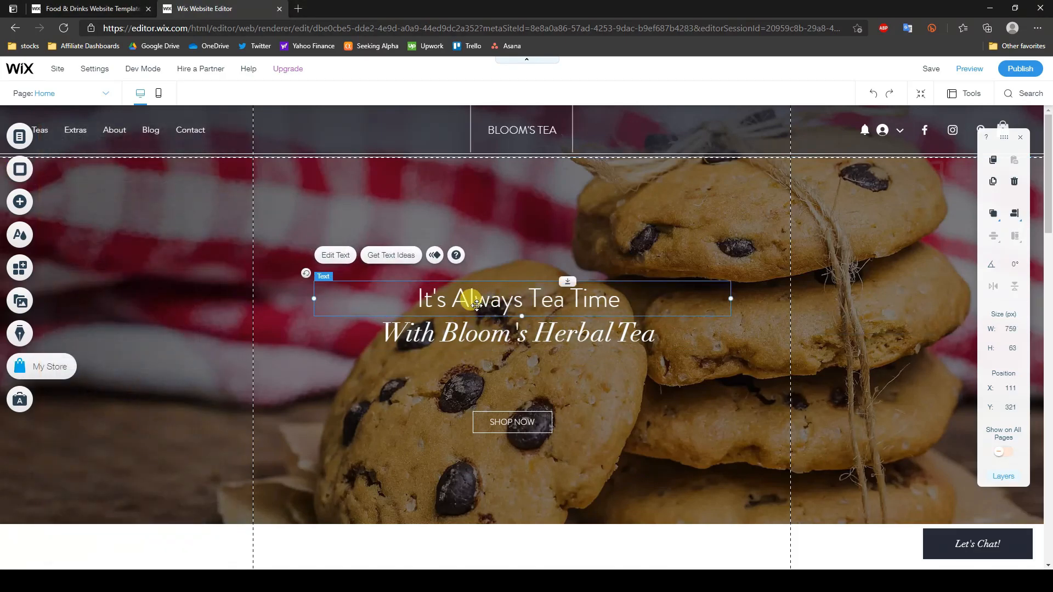
pyautogui.doubleClick(521, 299)
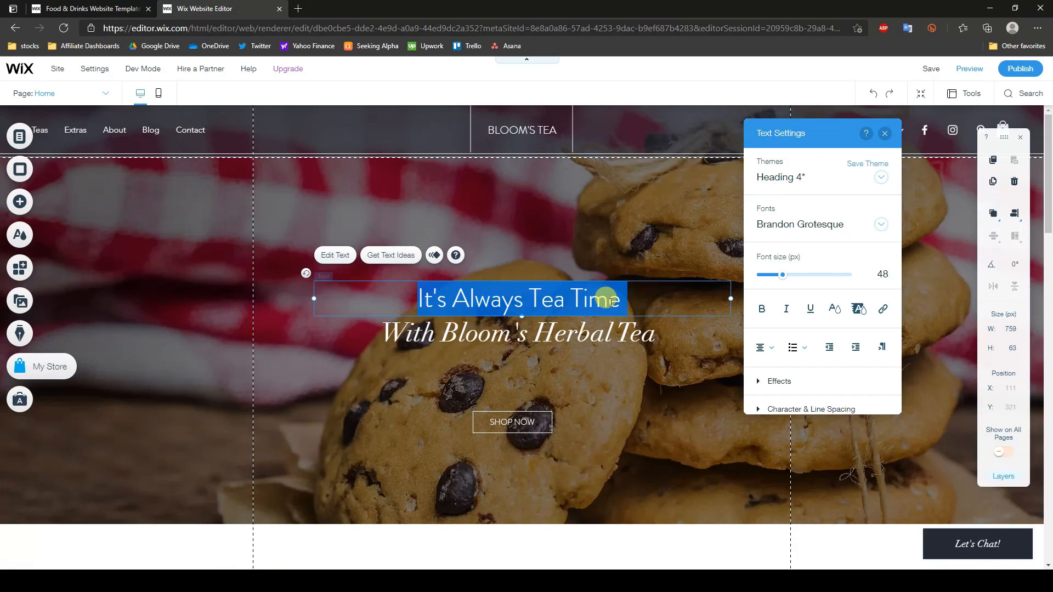
pyautogui.write('Wel')
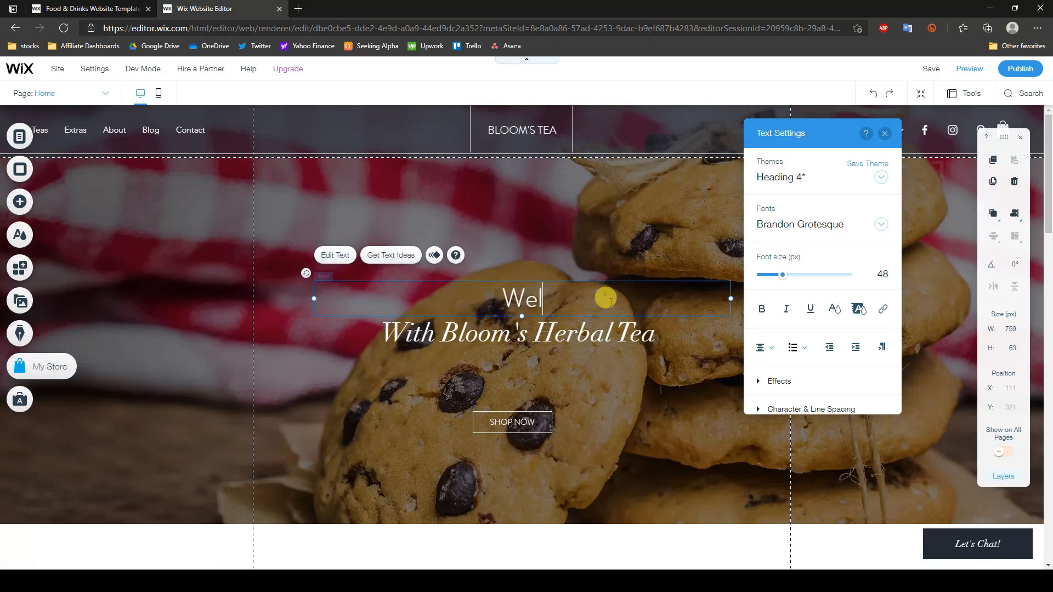
pyautogui.write('come To Jake')
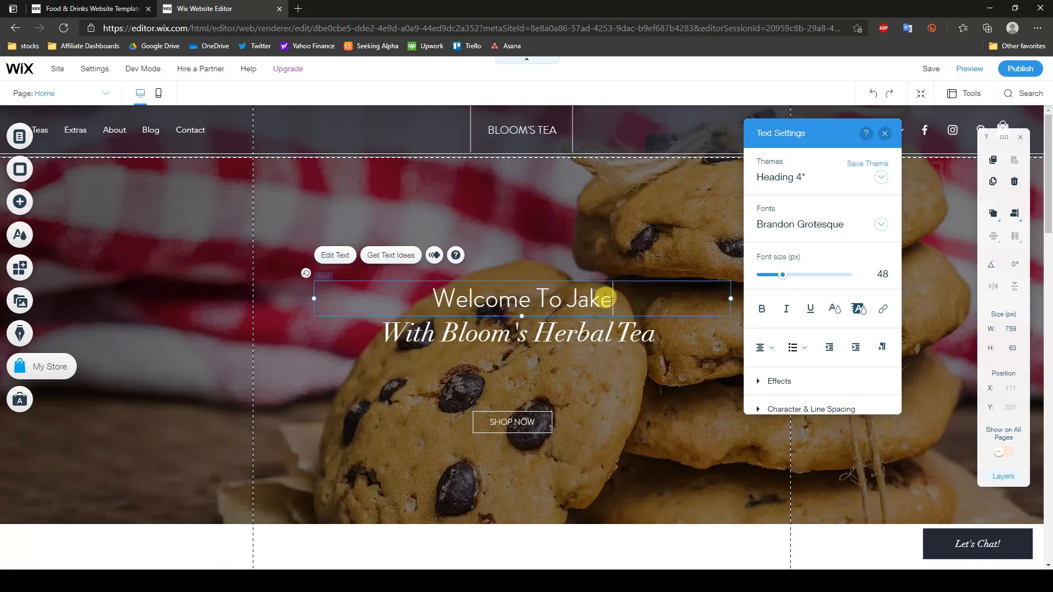
pyautogui.write("'s Cookie Shop")
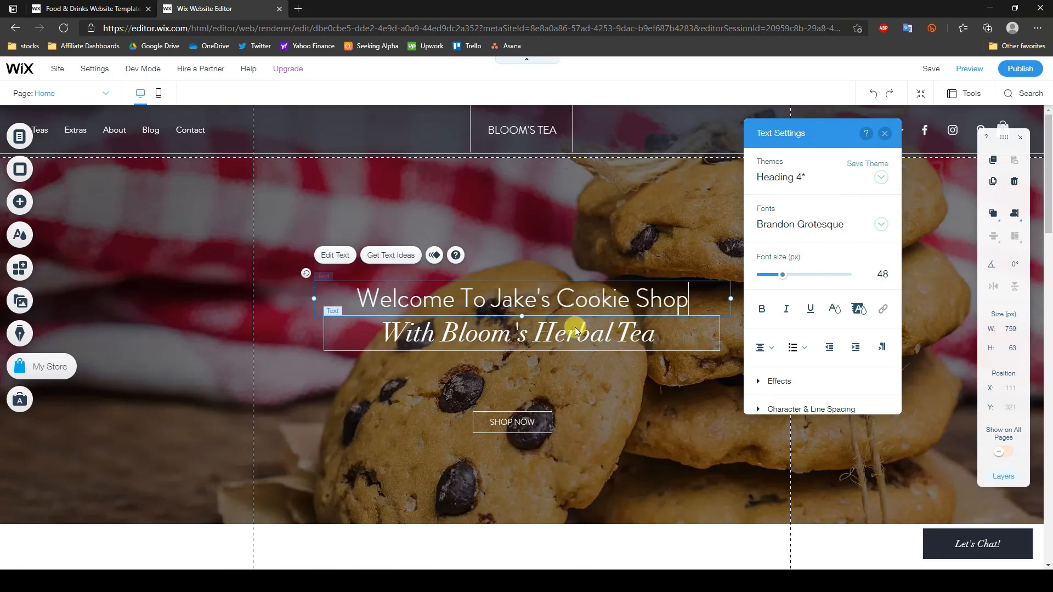
# Step: Replace the "With Bloom's Herbal Tea" subheading text with "Freshly Bakes Cookies Since 2000"
pyautogui.click(407, 333)
pyautogui.doubleClick(407, 333)
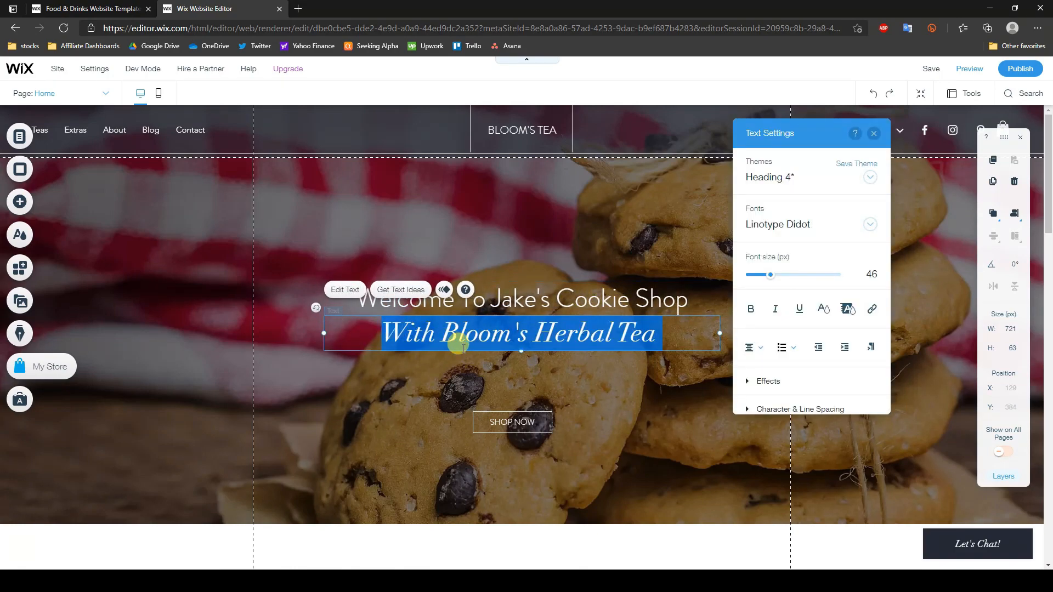
pyautogui.write('Freshly Bakes Cookies Since 2000')
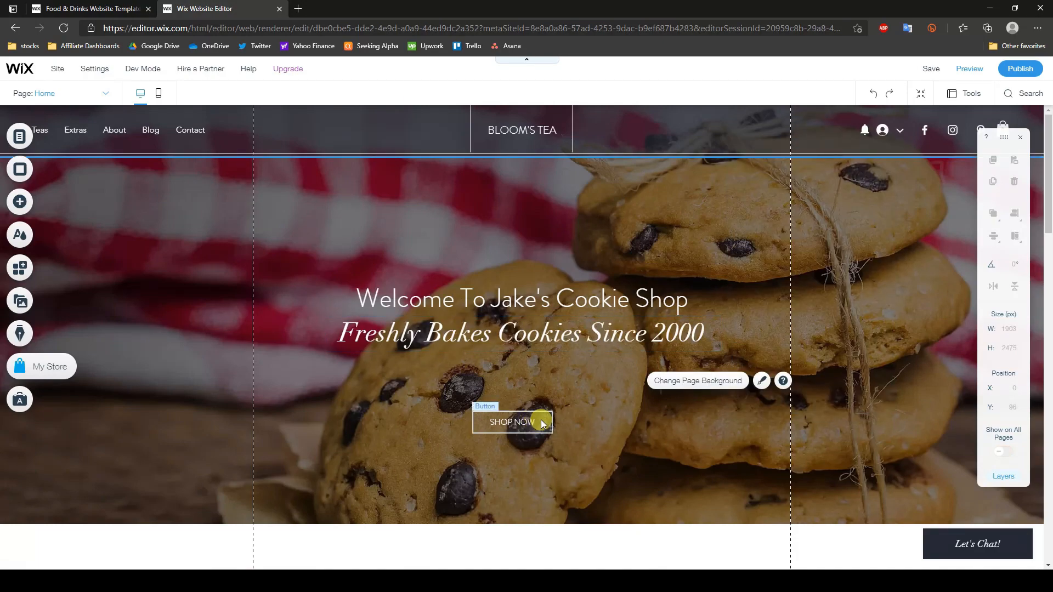
# Step: Enlarge the SHOP NOW button below the subheading to about 260 by 71 px
pyautogui.click(531, 420)
pyautogui.moveTo(554, 411); pyautogui.dragTo(616, 400)
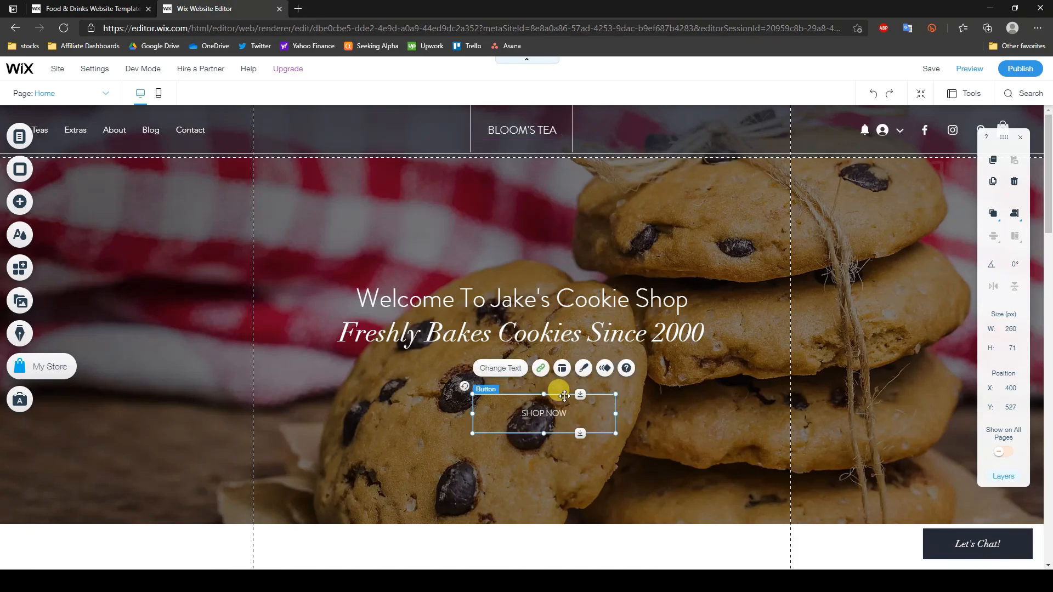
pyautogui.click(794, 430)
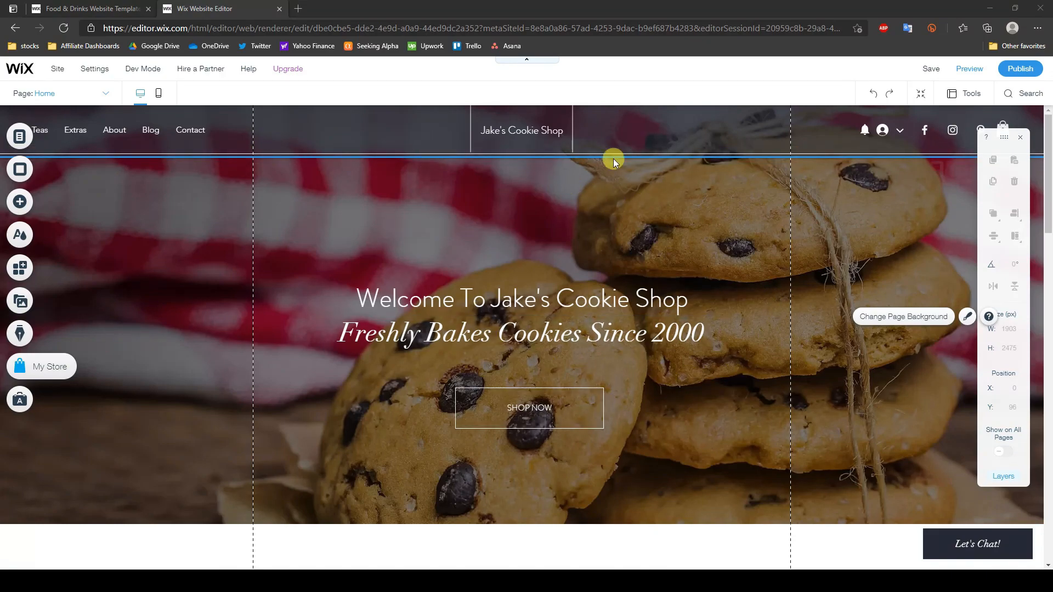
# Step: Switch to Photoshop and sample the brown of the JAKE'S COOKIES logo lettering to get its hex code
pyautogui.click(556, 579)
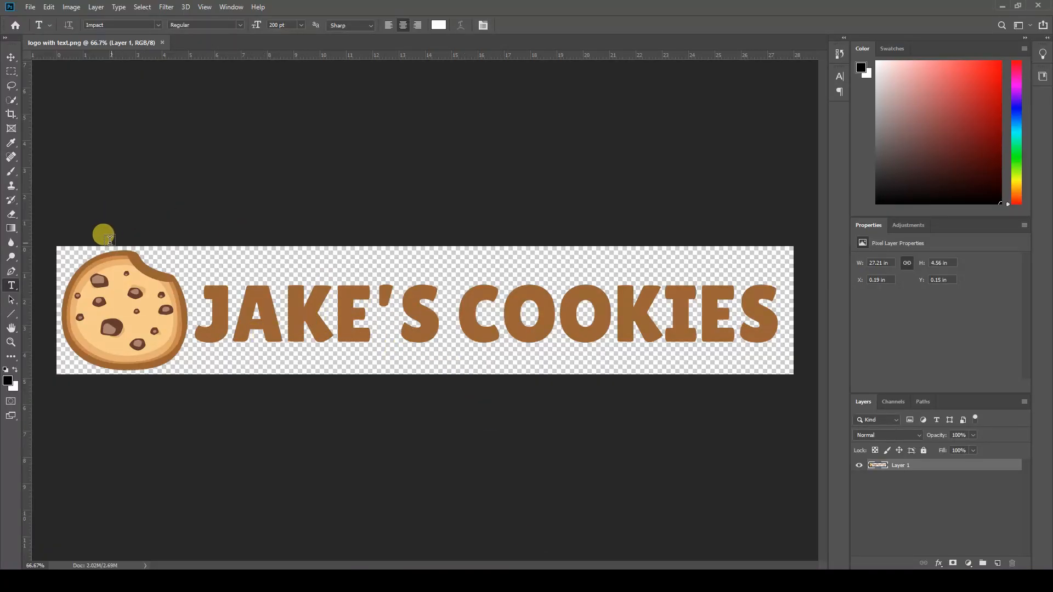
pyautogui.click(11, 143)
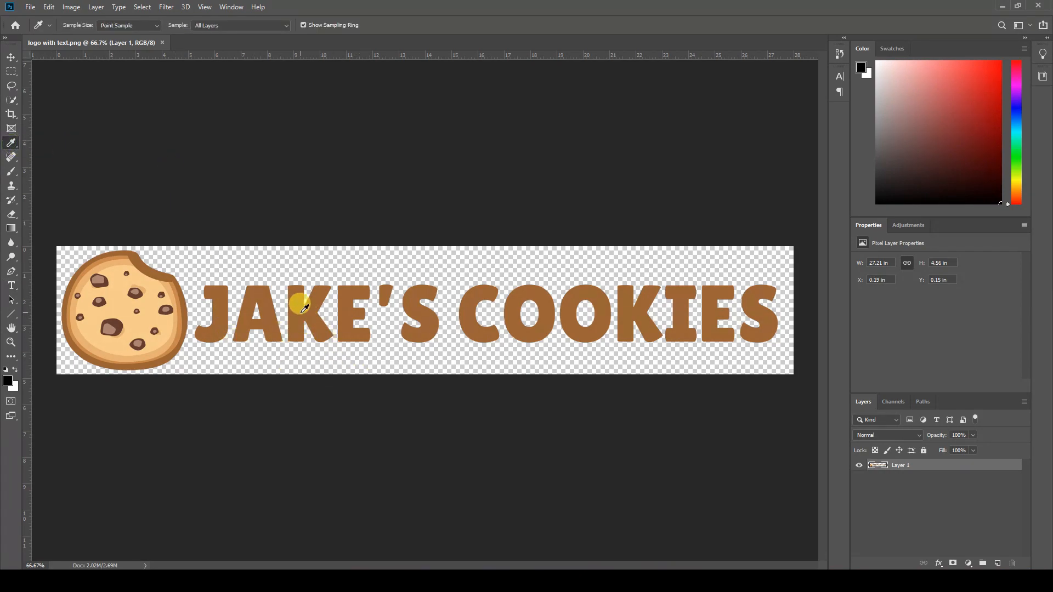
pyautogui.click(305, 308)
pyautogui.click(7, 381)
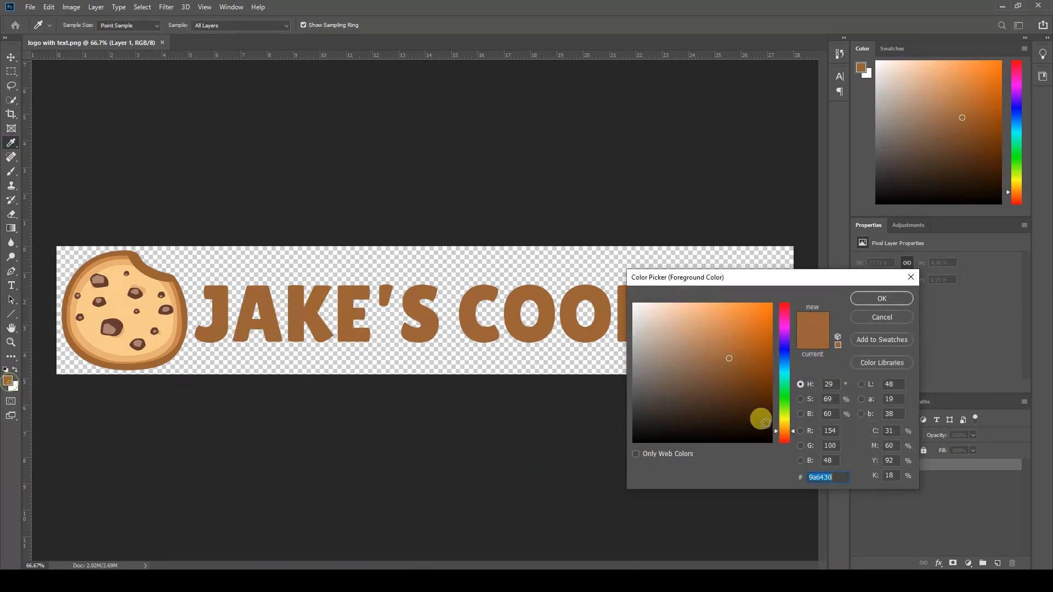
pyautogui.click(859, 299)
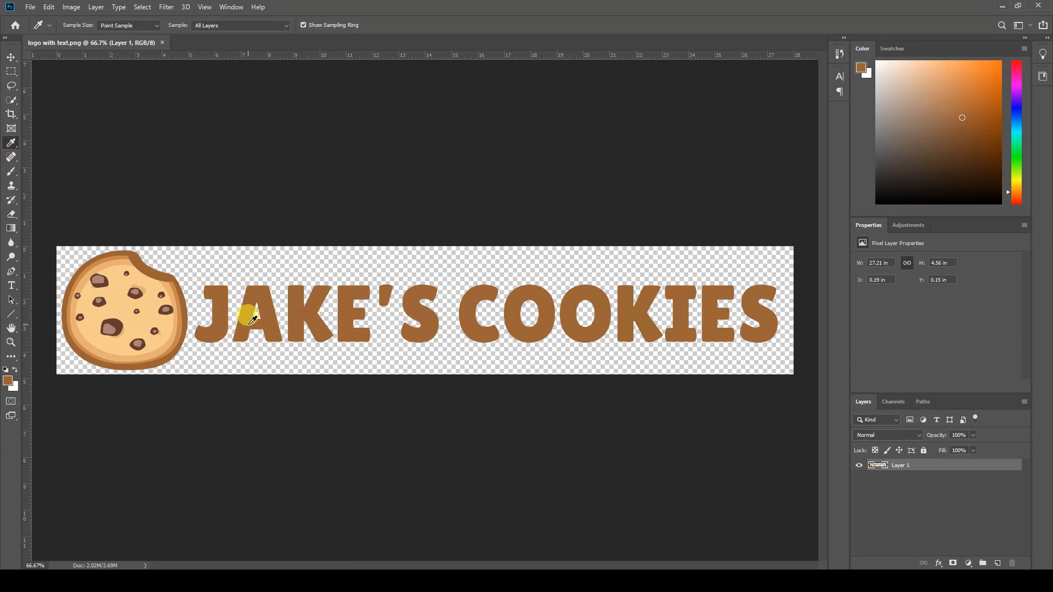
pyautogui.click(9, 382)
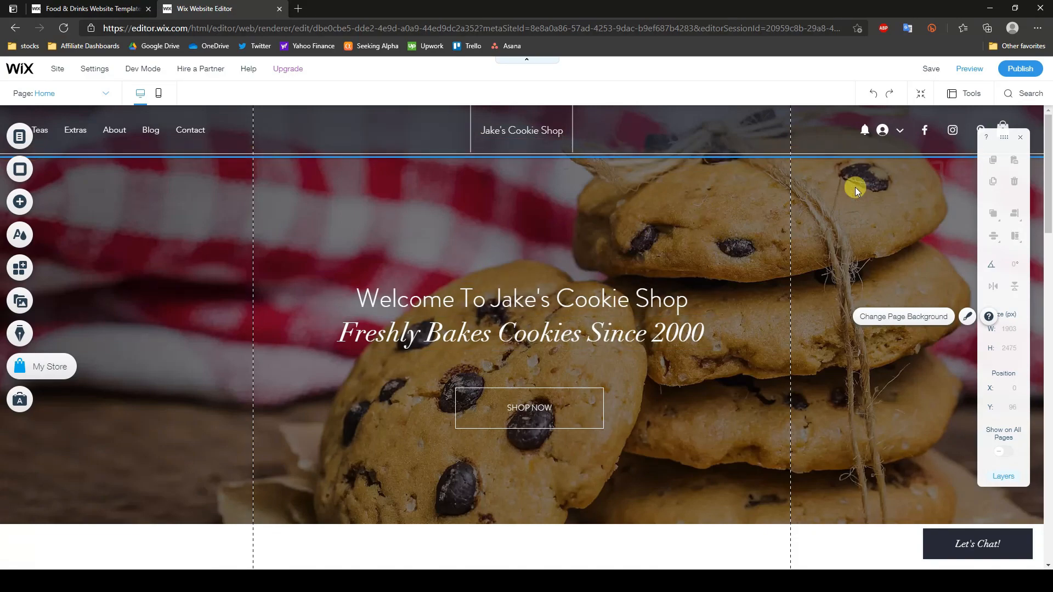
# Step: Return to the Wix editor, customize the page header's design and choose the solid-bar style instead of the scroll-responsive one
pyautogui.click(696, 130)
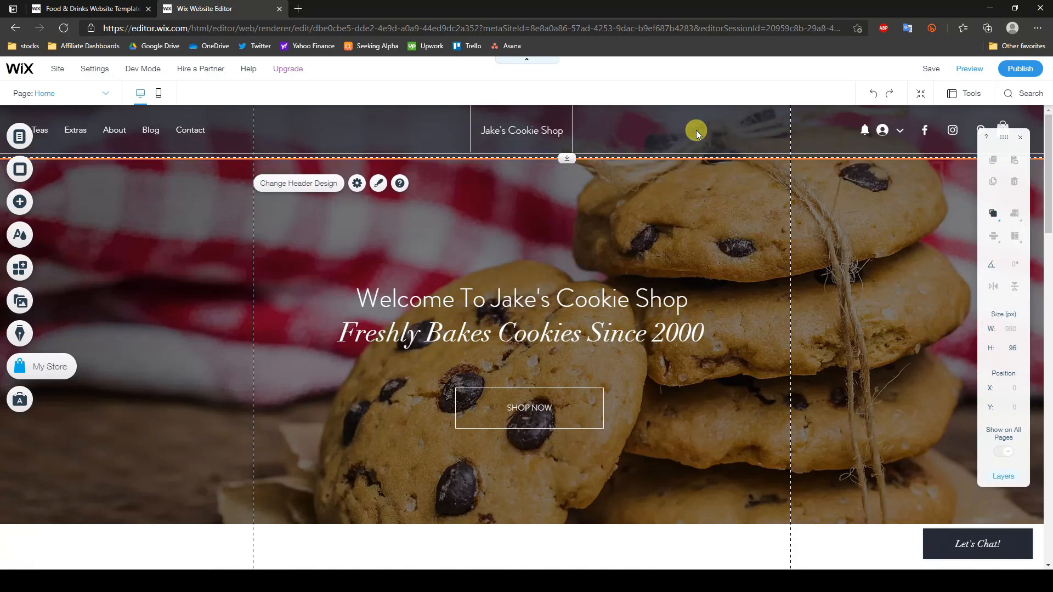
pyautogui.click(297, 186)
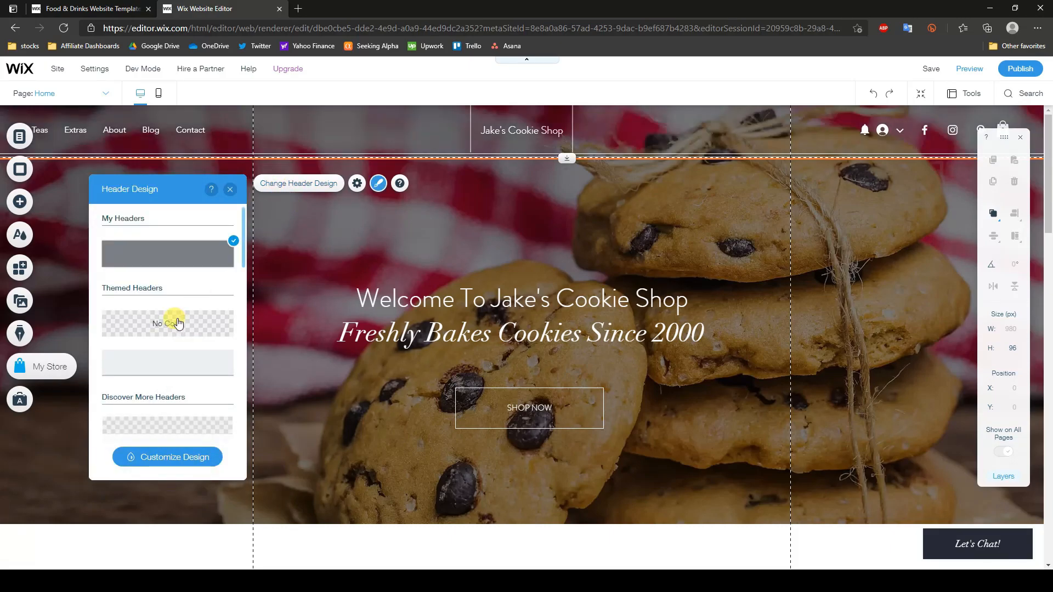
pyautogui.click(166, 458)
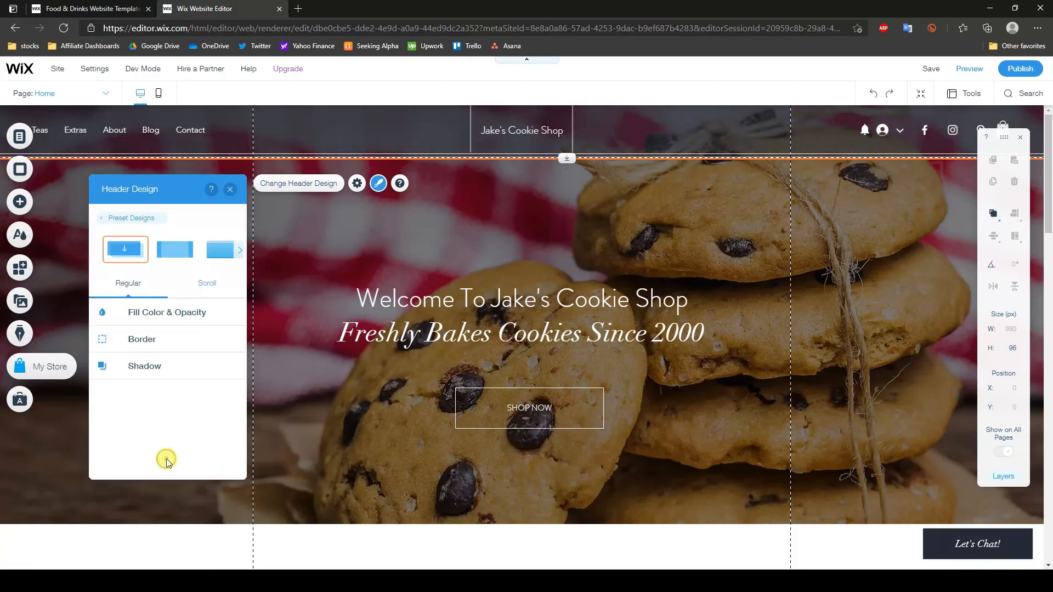
pyautogui.click(241, 252)
pyautogui.click(239, 253)
pyautogui.click(112, 257)
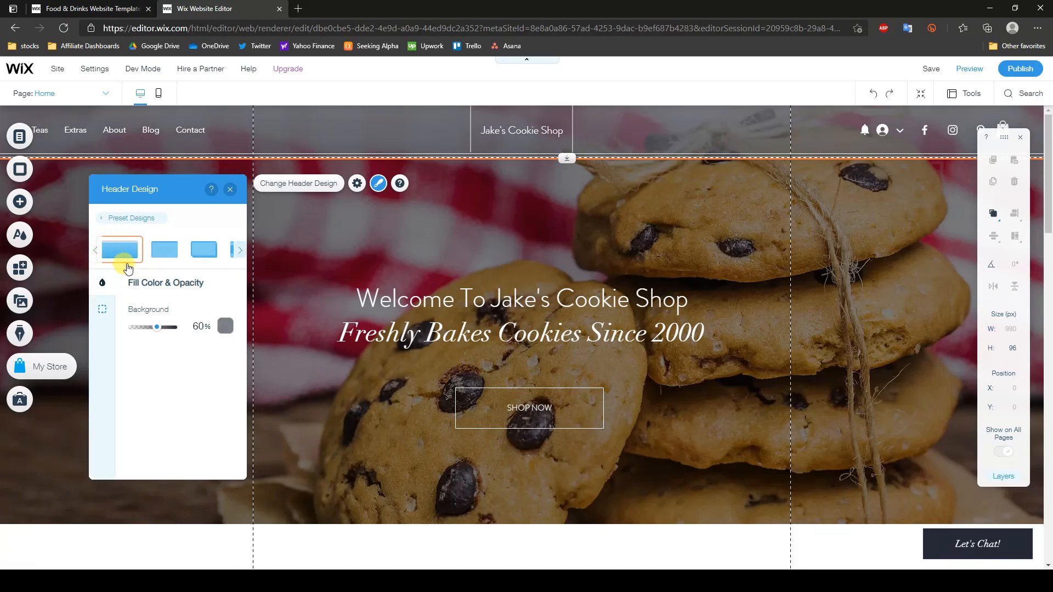
# Step: Set the header's background fill to a new custom color #9A6430 with about 81% opacity
pyautogui.click(226, 328)
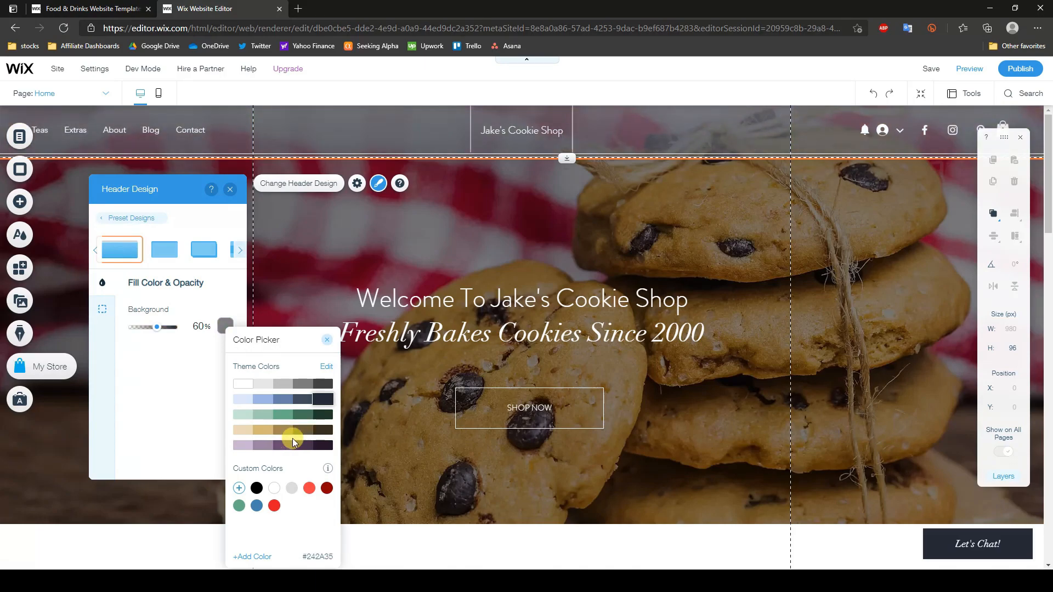
pyautogui.click(239, 488)
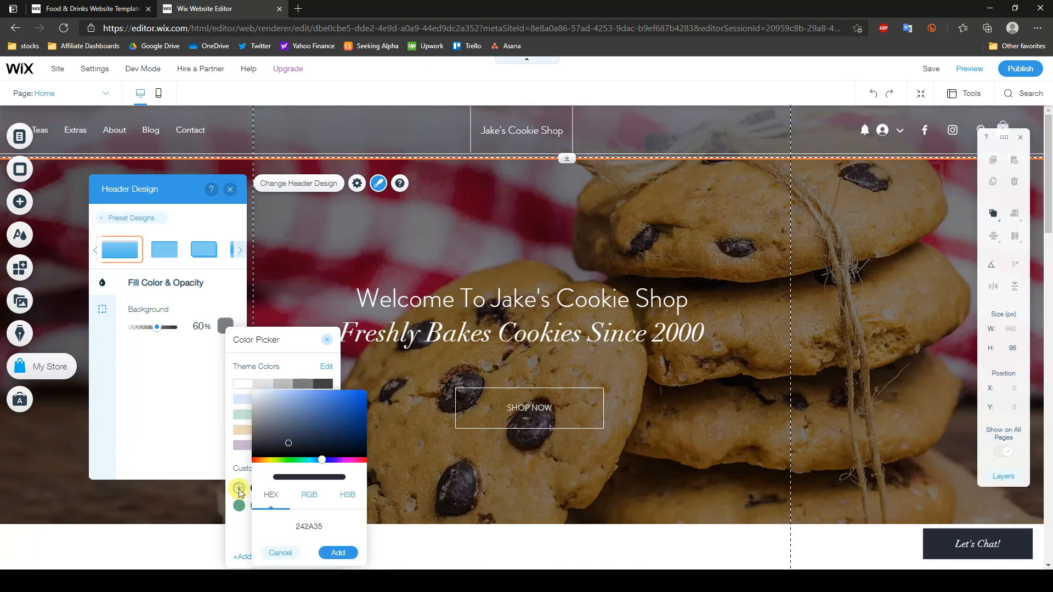
pyautogui.click(321, 528)
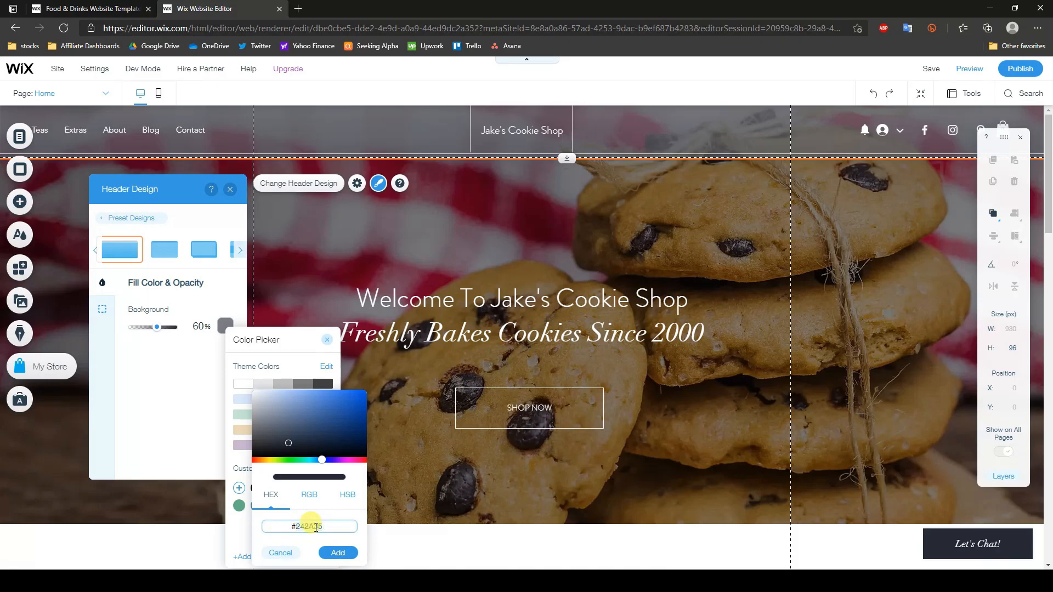
pyautogui.press('BackSpace')
pyautogui.press('BackSpace')
pyautogui.press('BackSpace')
pyautogui.press('BackSpace')
pyautogui.press('BackSpace')
pyautogui.press('BackSpace')
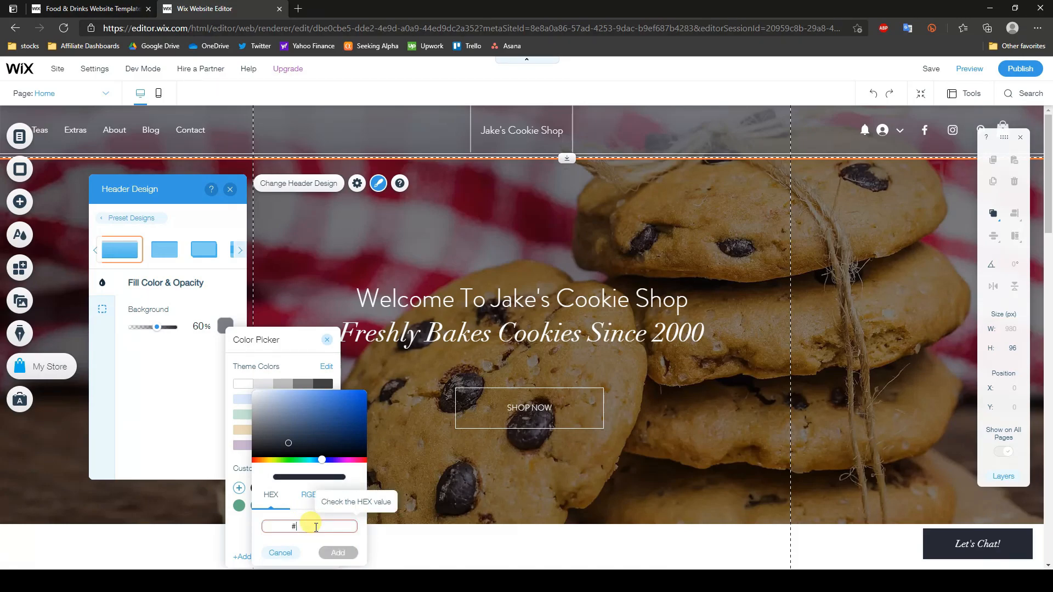
pyautogui.write('9a6430')
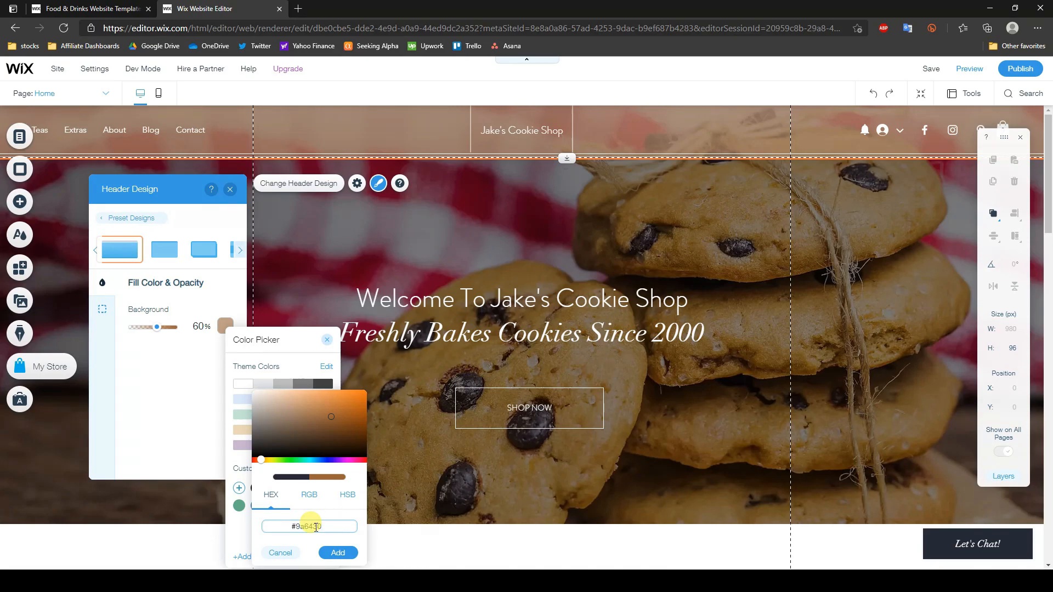
pyautogui.click(338, 553)
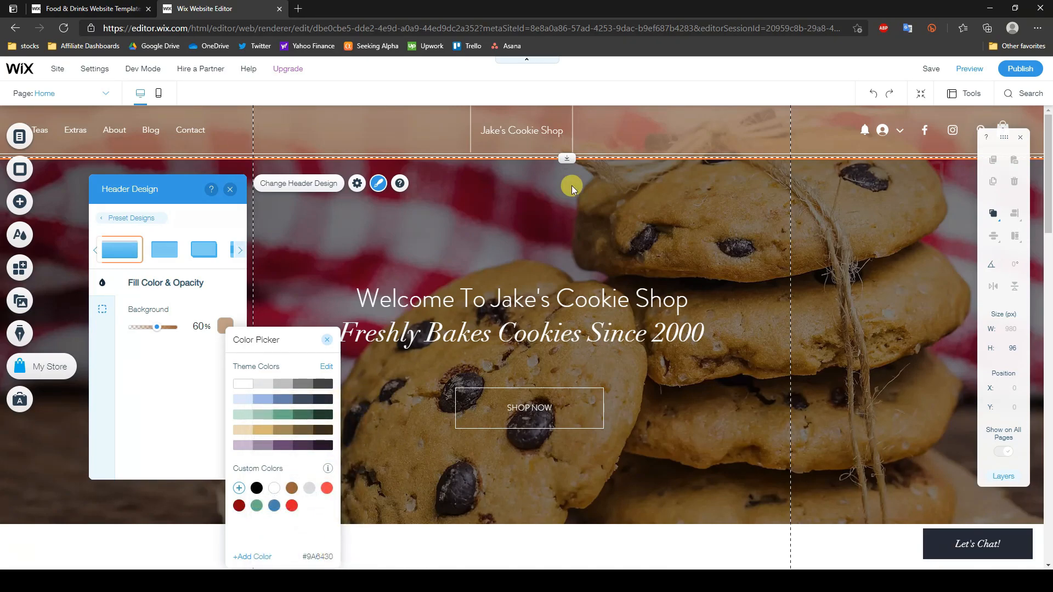
pyautogui.click(197, 381)
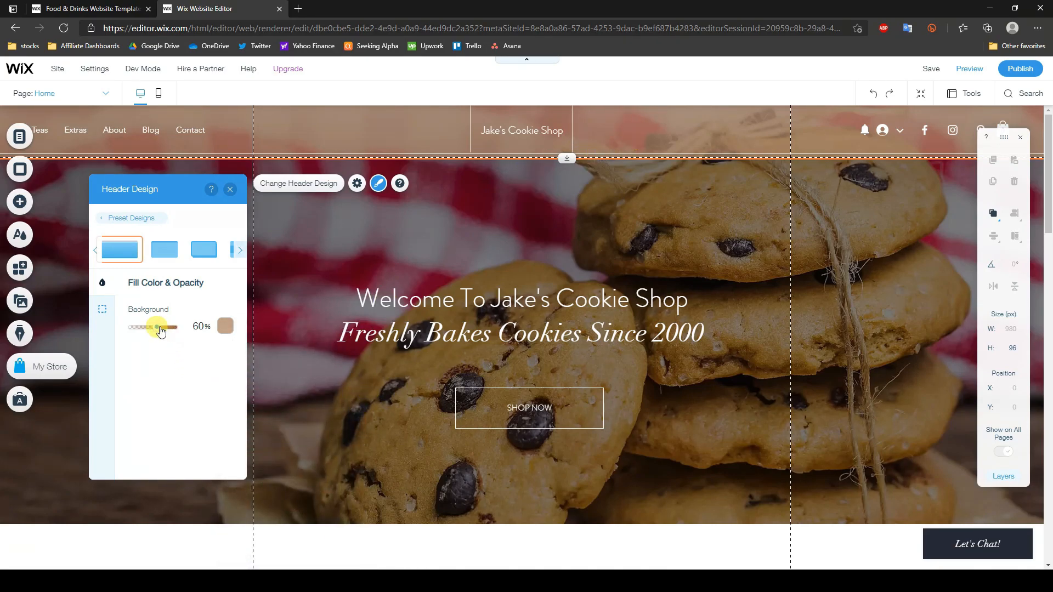
pyautogui.moveTo(156, 330); pyautogui.dragTo(159, 340)
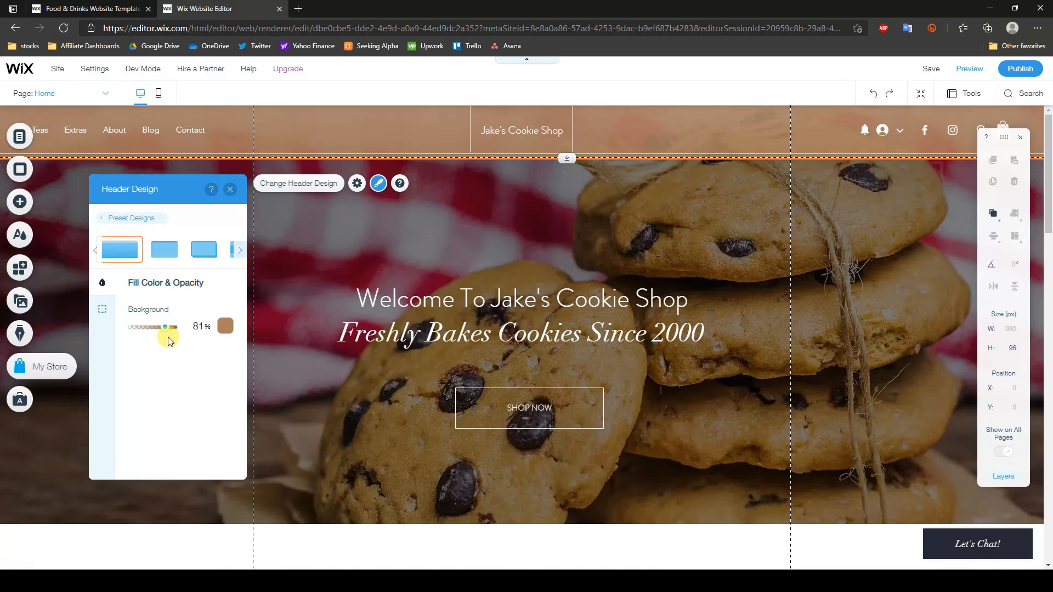
# Step: Replace the New Arrivals heading above the product gallery with "Our Cookies"
pyautogui.click(222, 503)
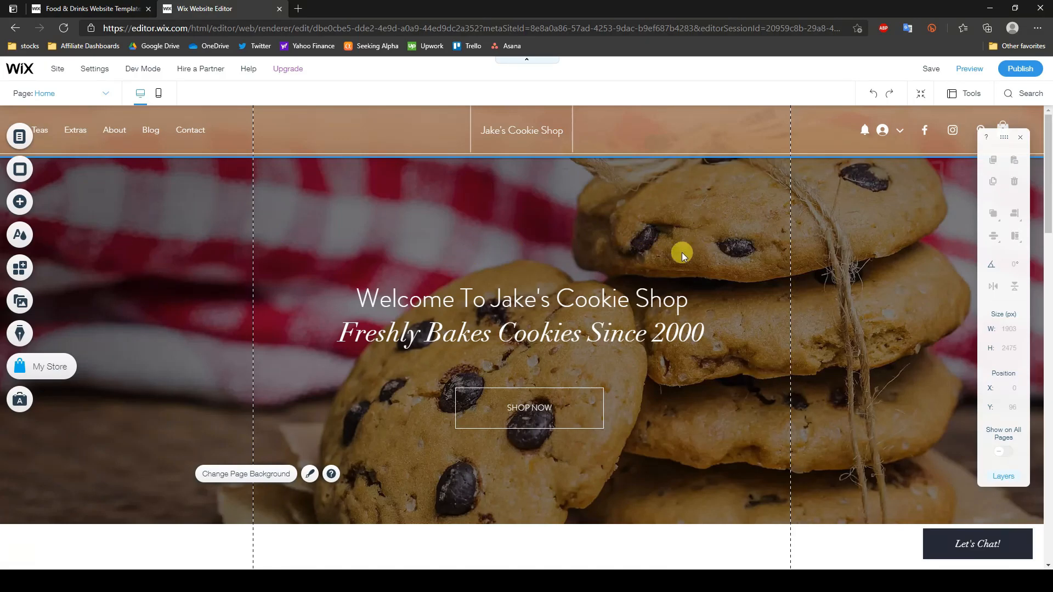
pyautogui.scroll(-6, 788, 247)
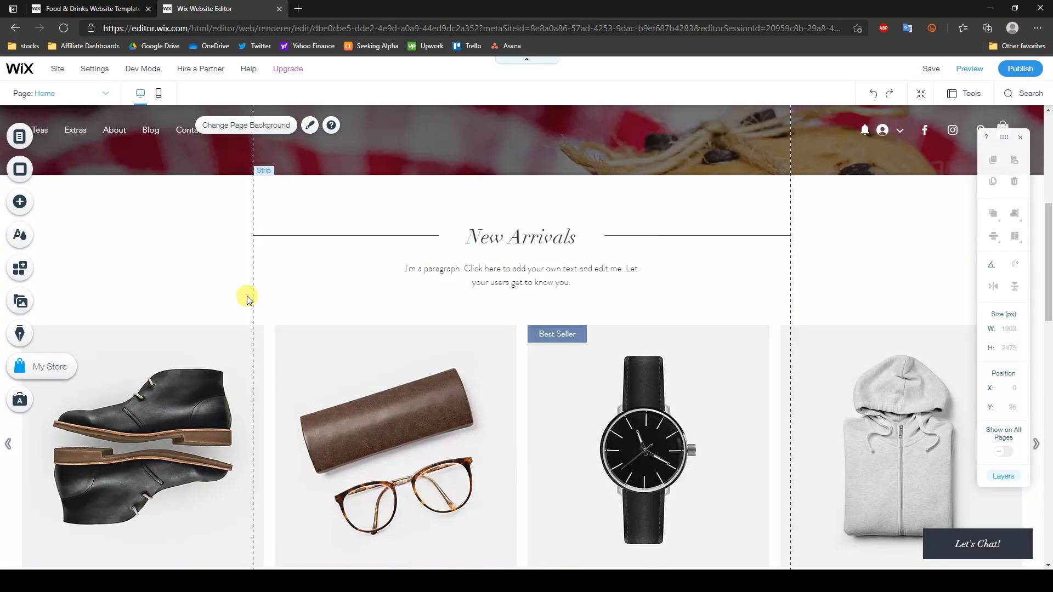
pyautogui.scroll(1, 553, 273)
pyautogui.click(563, 298)
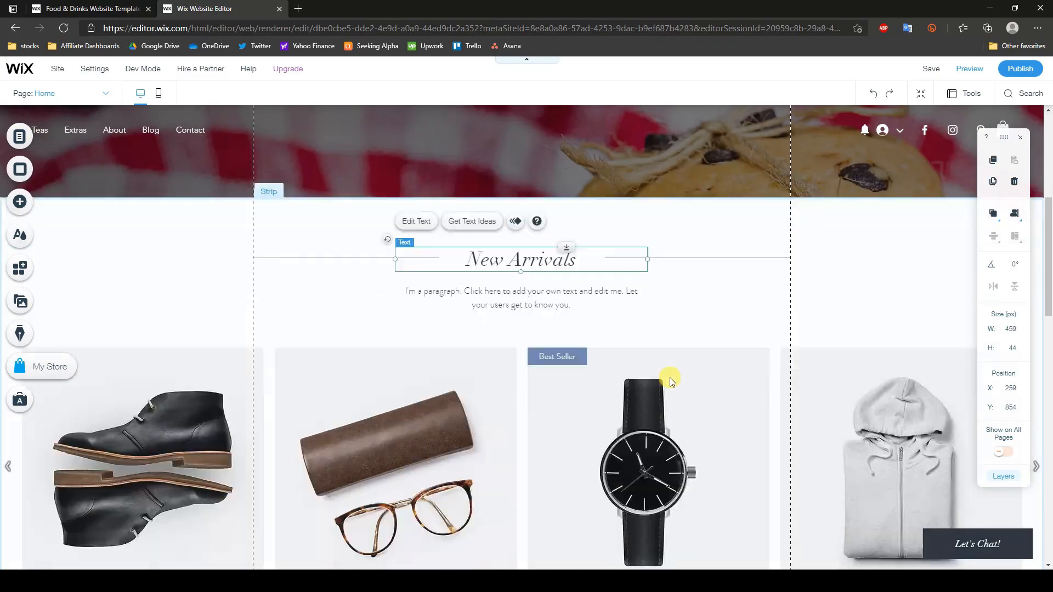
pyautogui.scroll(-3, 675, 379)
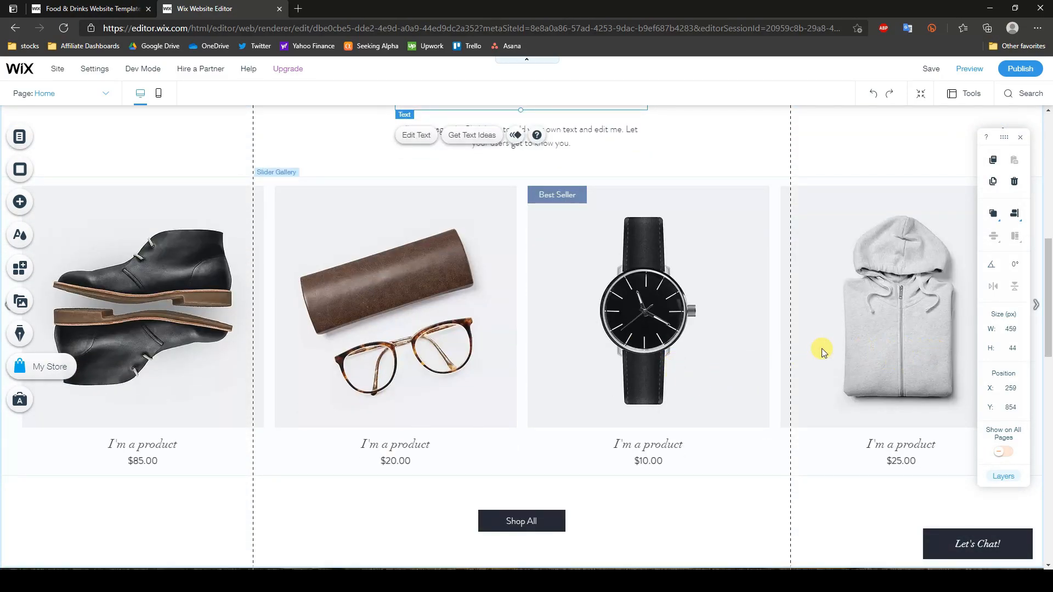
pyautogui.scroll(3, 639, 393)
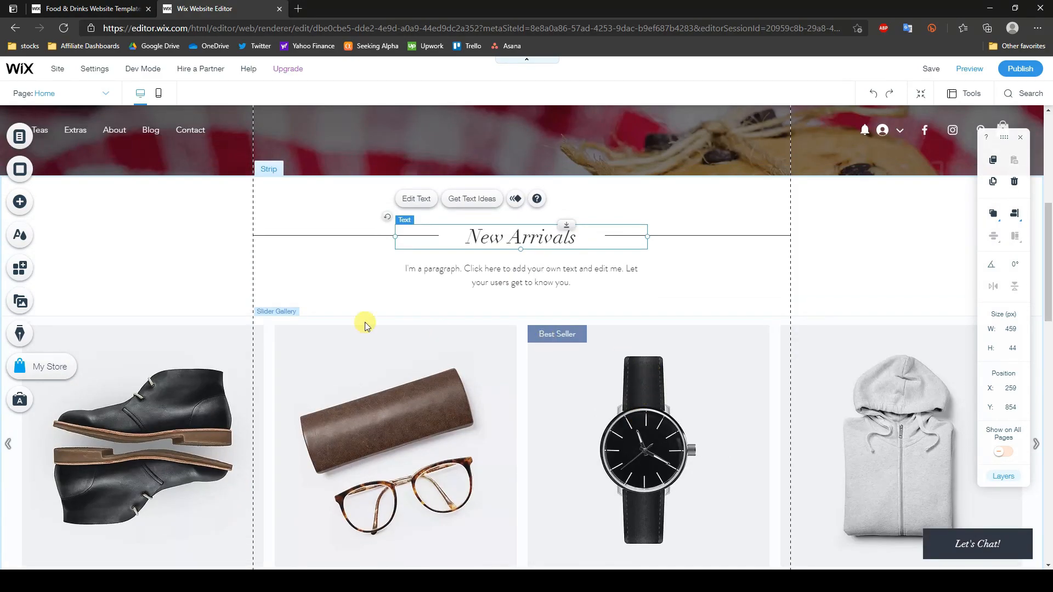
pyautogui.doubleClick(494, 238)
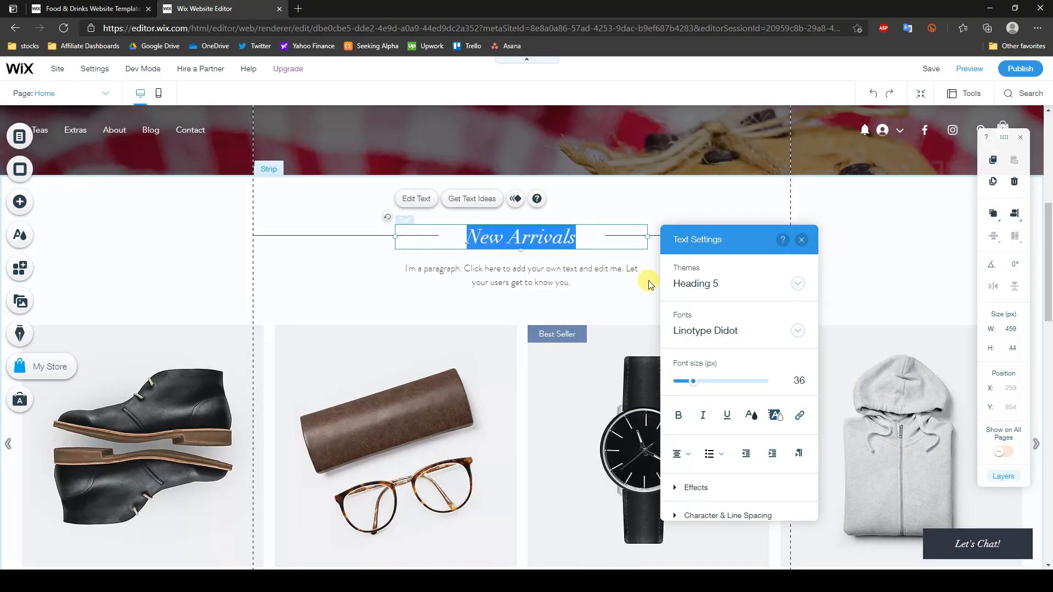
pyautogui.write('Our COo')
pyautogui.press('BackSpace')
pyautogui.press('BackSpace')
pyautogui.write('ookies')
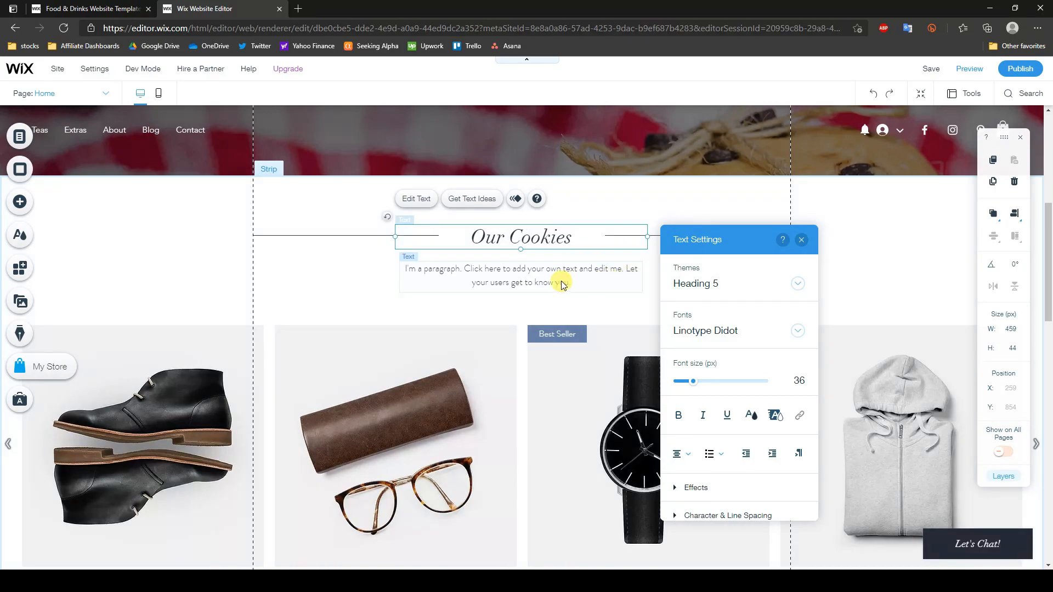
# Step: Set the font size of the placeholder paragraph below the Our Cookies heading to 18 px
pyautogui.doubleClick(545, 275)
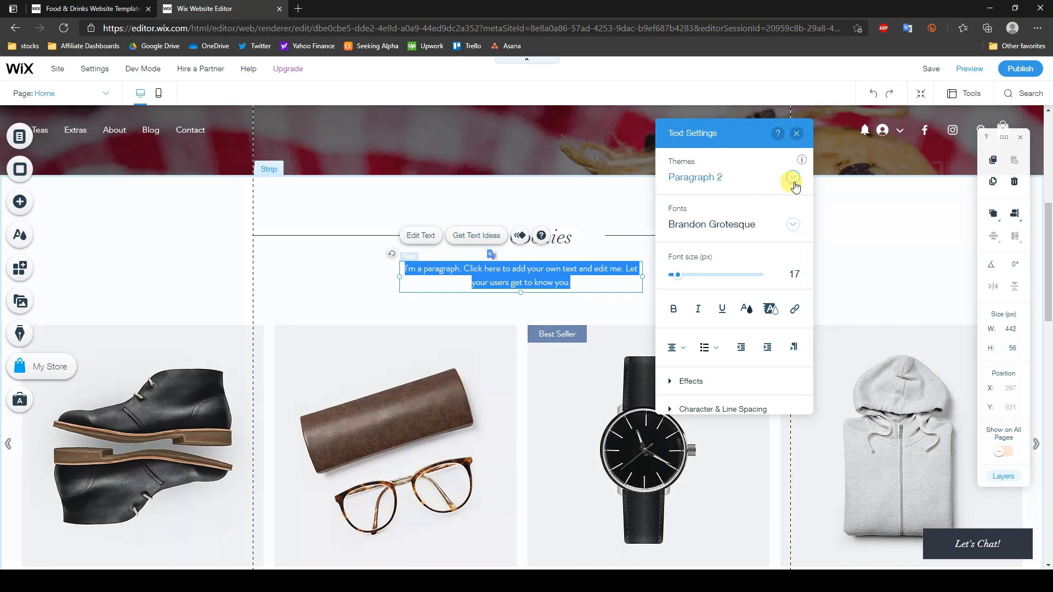
pyautogui.click(791, 226)
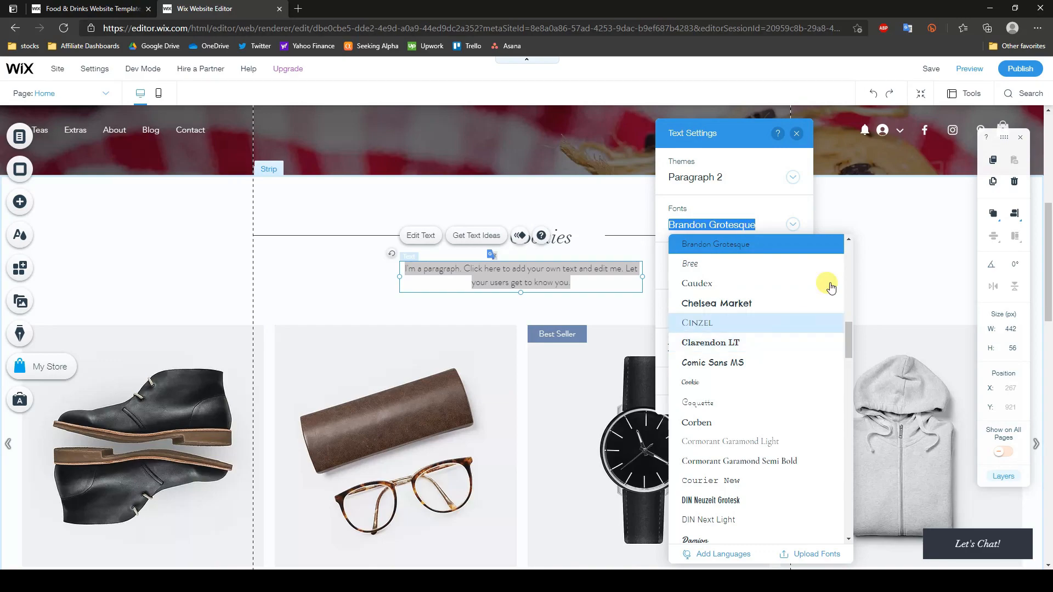
pyautogui.click(800, 225)
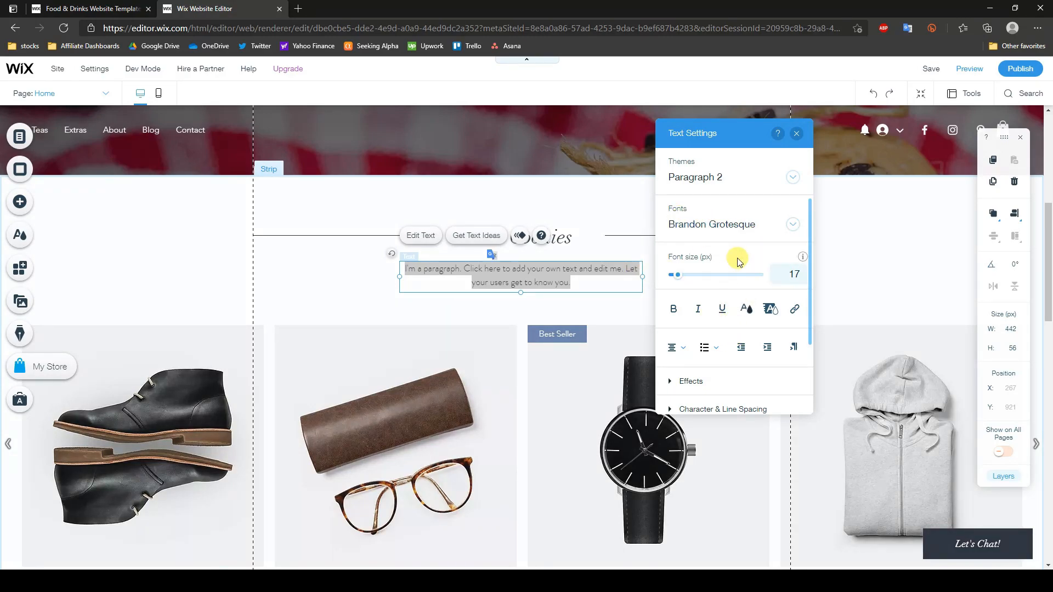
pyautogui.click(690, 276)
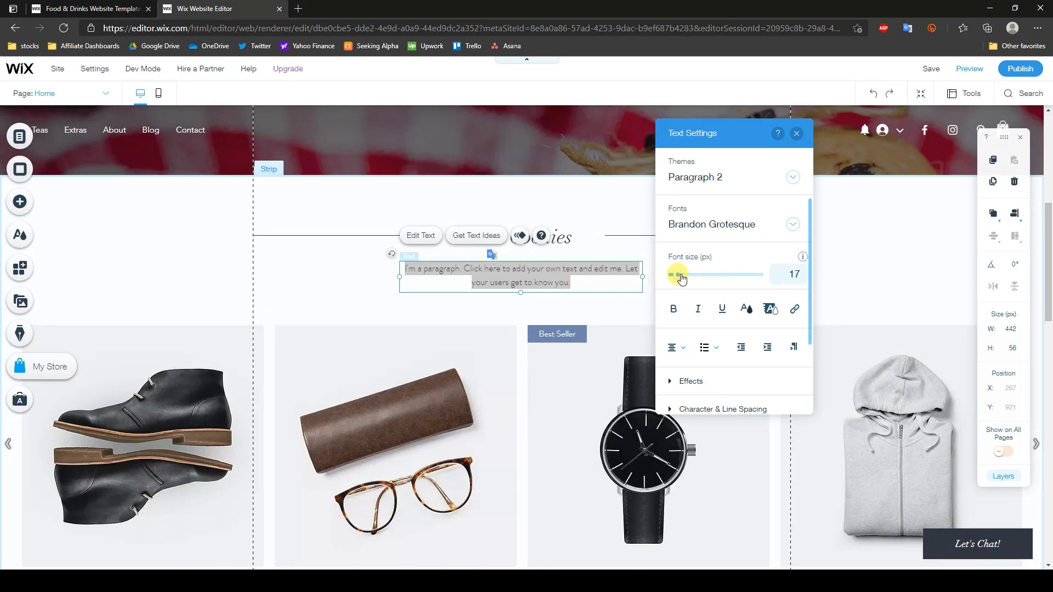
pyautogui.moveTo(691, 280); pyautogui.dragTo(678, 275)
# Step: Try bold and italic formatting on the placeholder paragraph, and take both off again
pyautogui.click(678, 309)
pyautogui.click(697, 310)
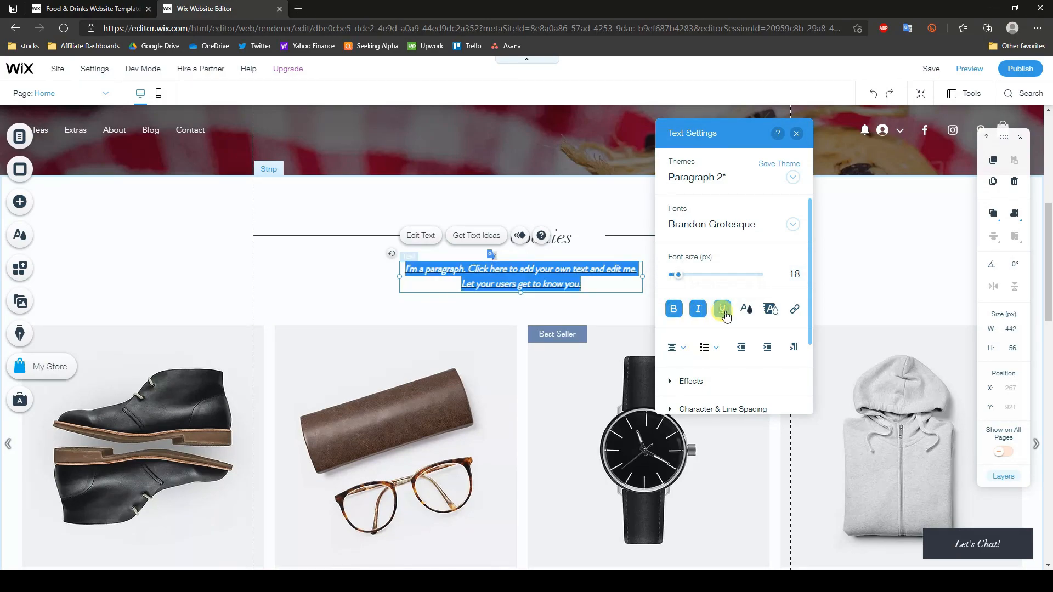
pyautogui.click(696, 314)
pyautogui.click(674, 309)
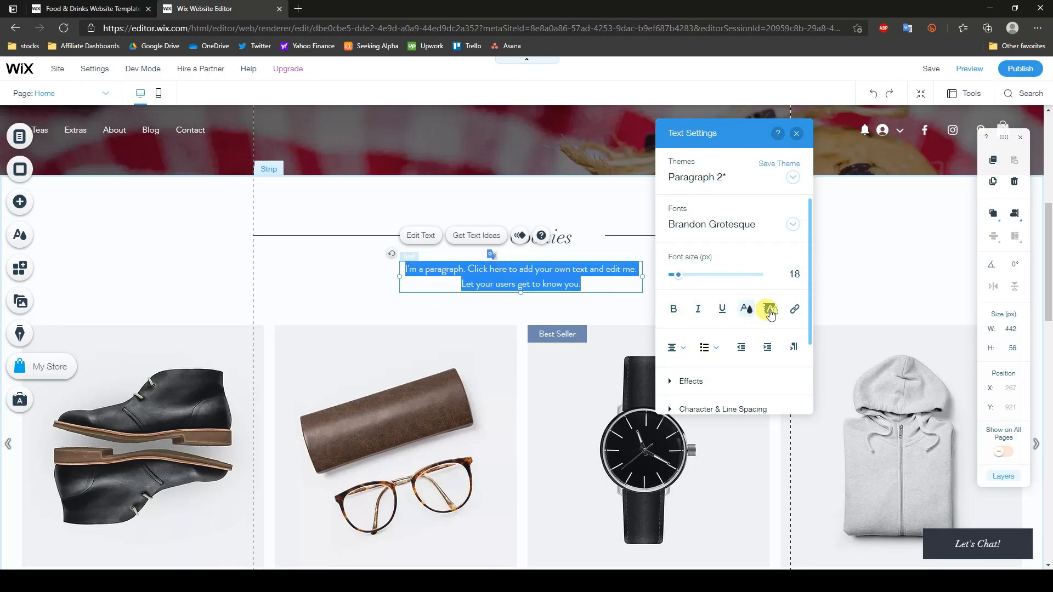
# Step: Preview highlight and text colors for the placeholder paragraph without applying any
pyautogui.click(769, 310)
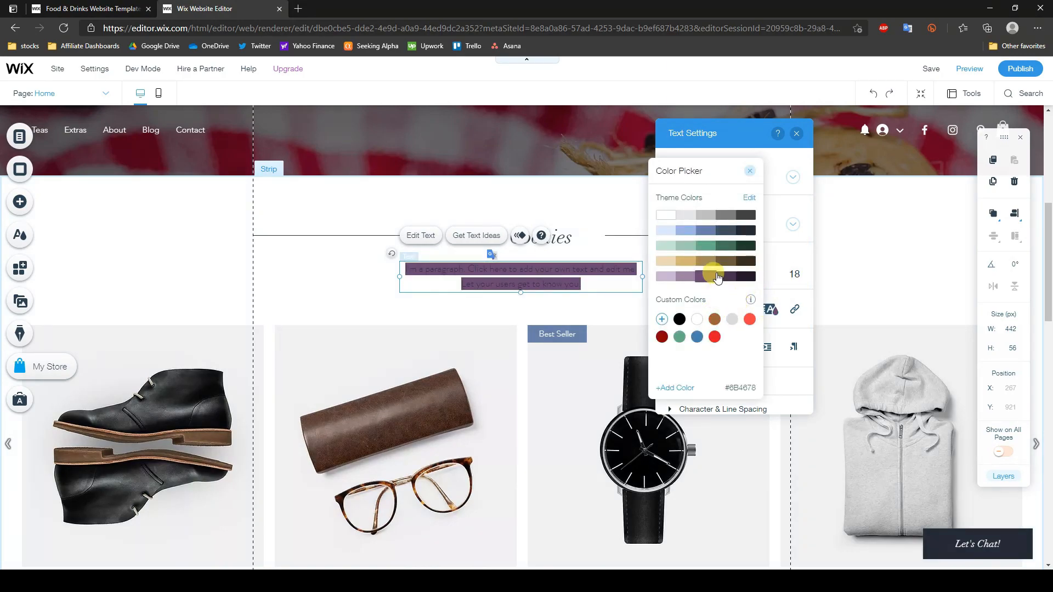
pyautogui.click(768, 307)
pyautogui.click(747, 307)
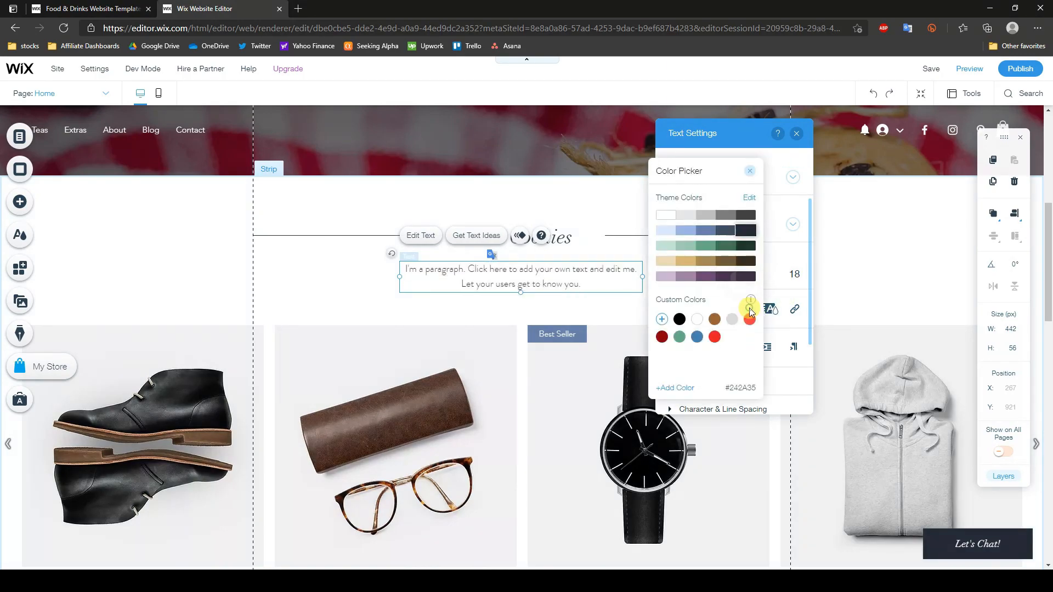
pyautogui.click(798, 331)
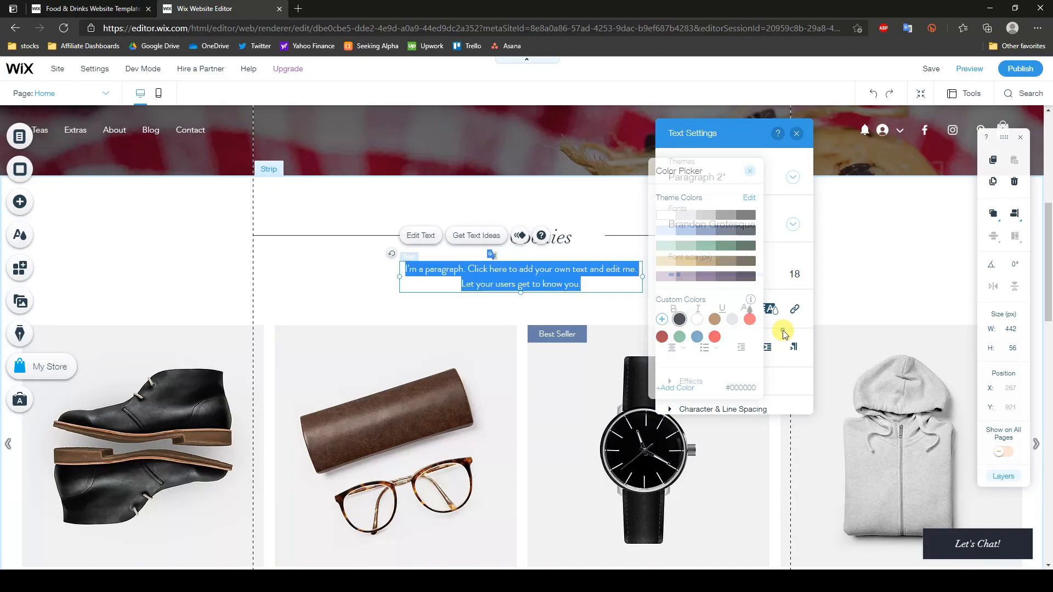
# Step: Replace the placeholder paragraph under the Our Cookies heading with "Browse our selection of freshly baked cookies."
pyautogui.click(582, 284)
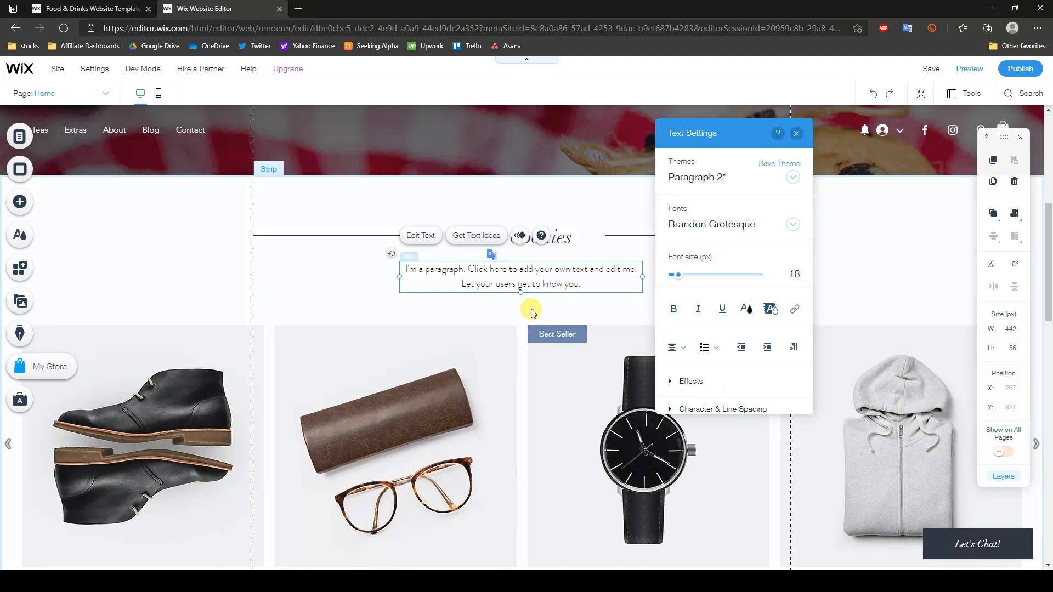
pyautogui.scroll(-7, 393, 367)
pyautogui.scroll(6, 545, 377)
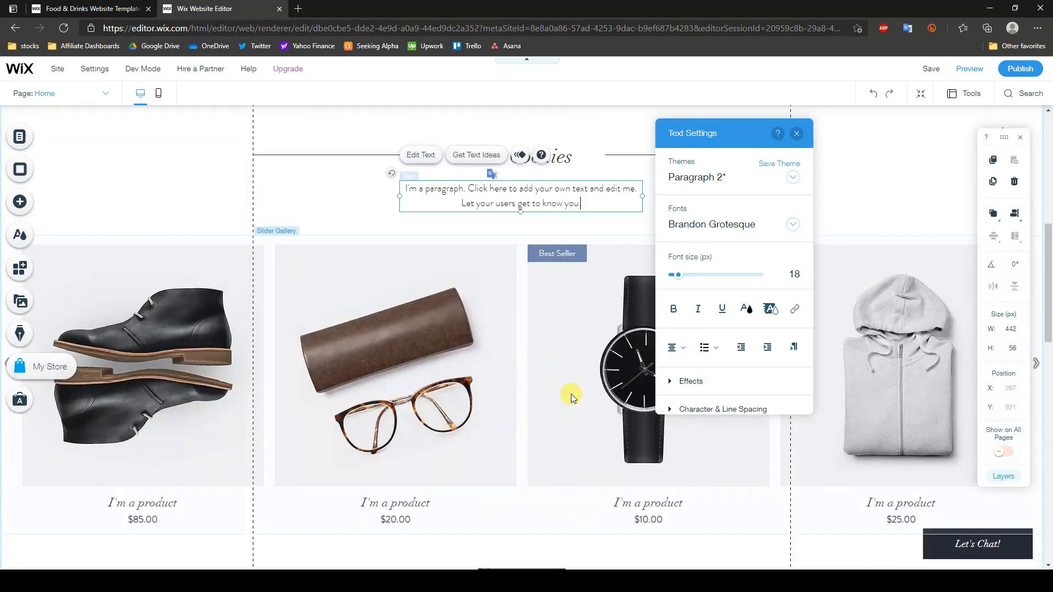
pyautogui.scroll(2, 514, 366)
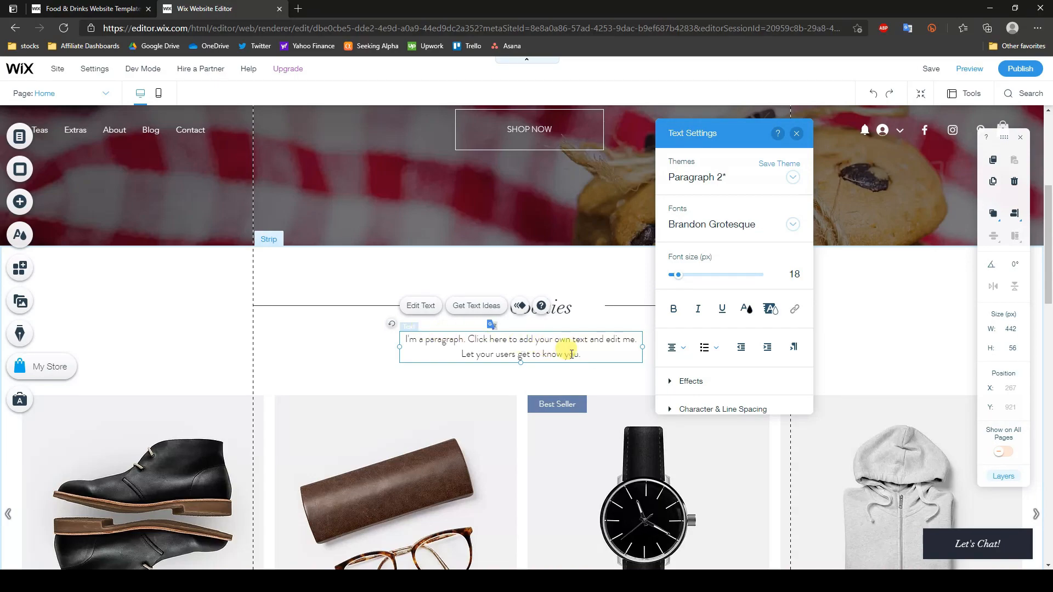
pyautogui.moveTo(591, 356); pyautogui.dragTo(424, 340)
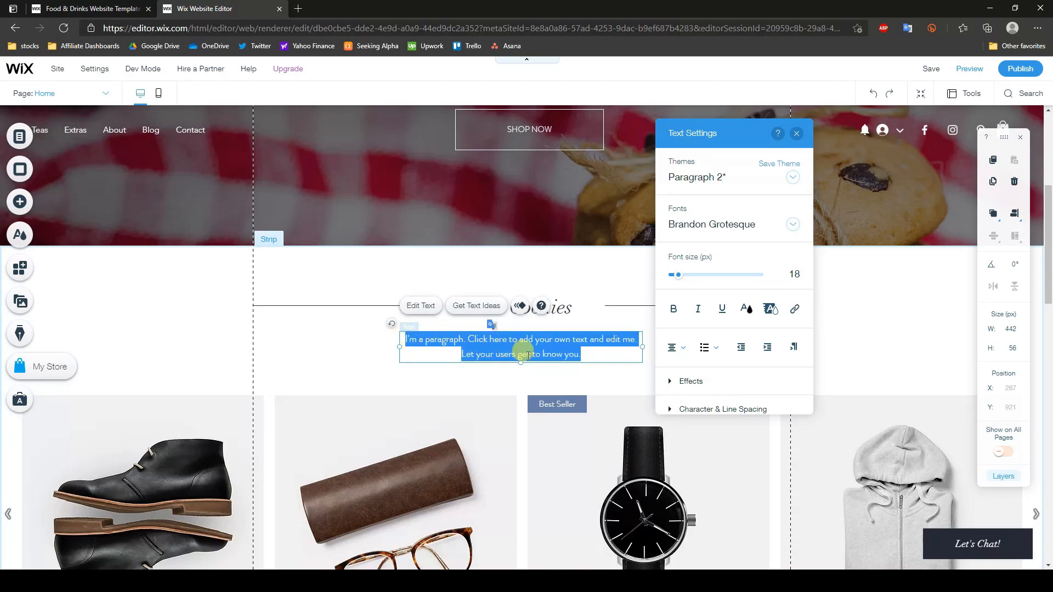
pyautogui.write('Browse our selection of freshly baked cookies.')
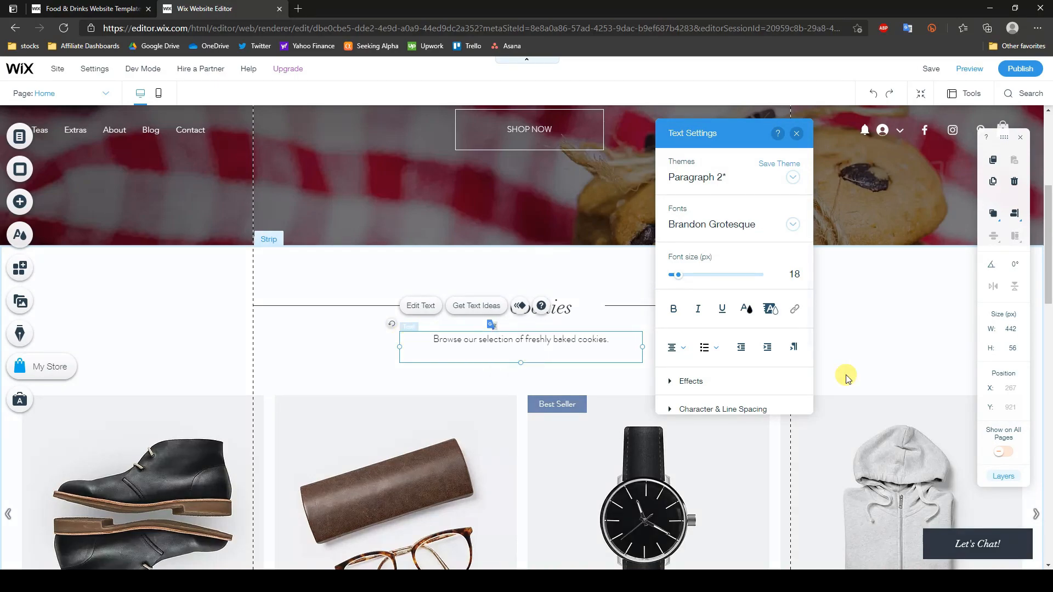
pyautogui.click(839, 369)
# Step: Open the design options of the Shop All button below the product gallery
pyautogui.scroll(-3, 668, 358)
pyautogui.scroll(-2, 668, 358)
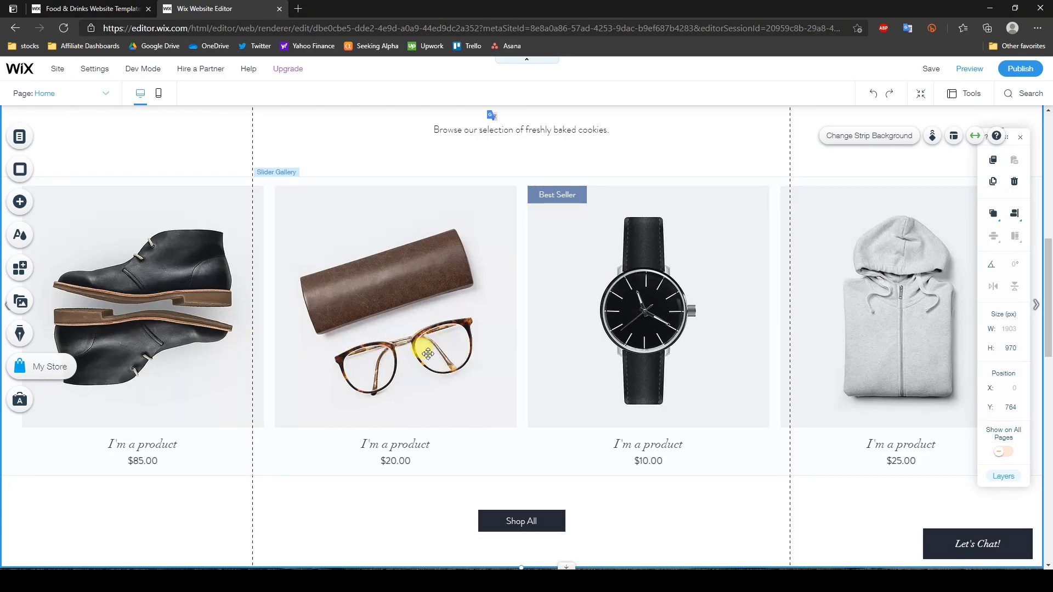
pyautogui.scroll(-5, 642, 336)
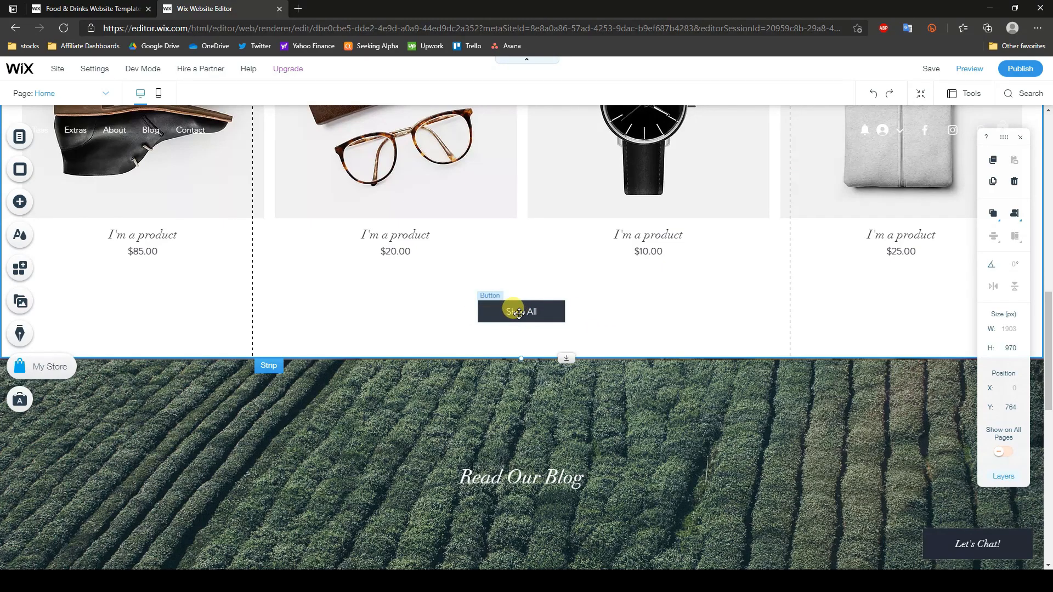
pyautogui.click(519, 313)
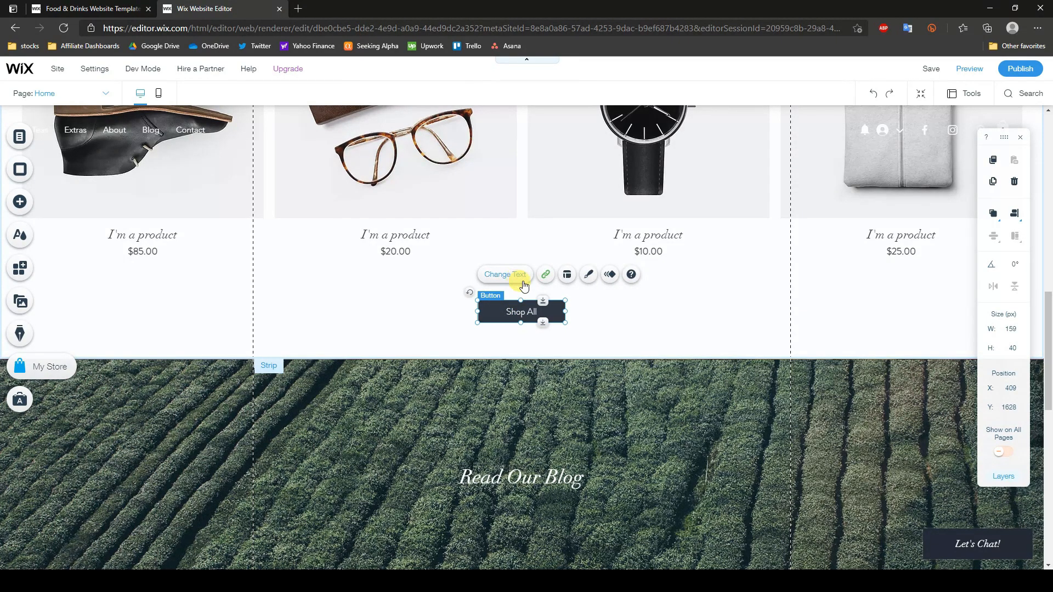
pyautogui.click(586, 276)
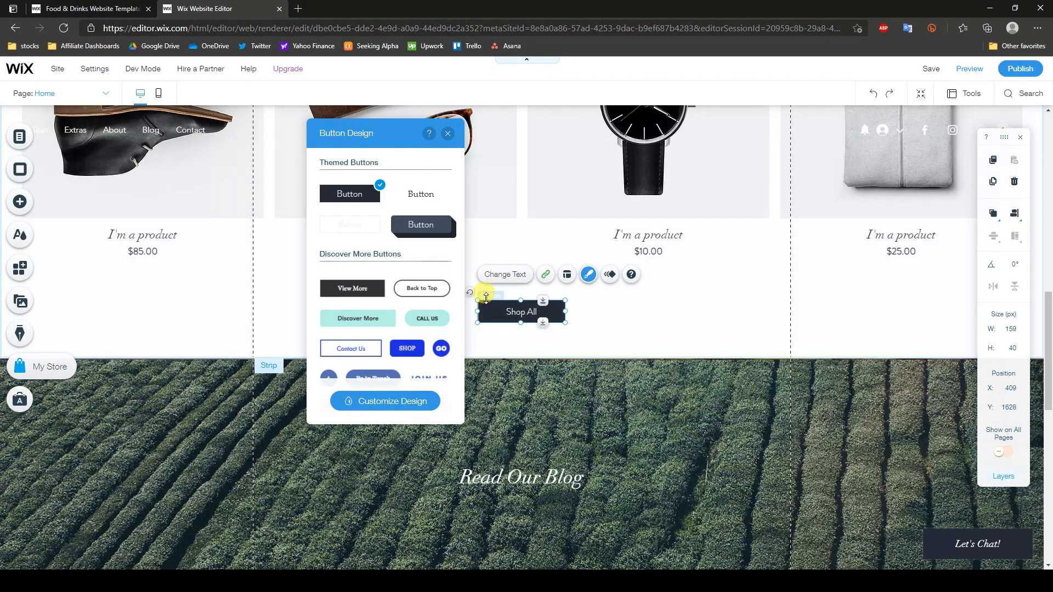
# Step: Try out several preset designs on the Shop All button, and go back to the dark themed one
pyautogui.click(402, 291)
pyautogui.scroll(-2, 395, 290)
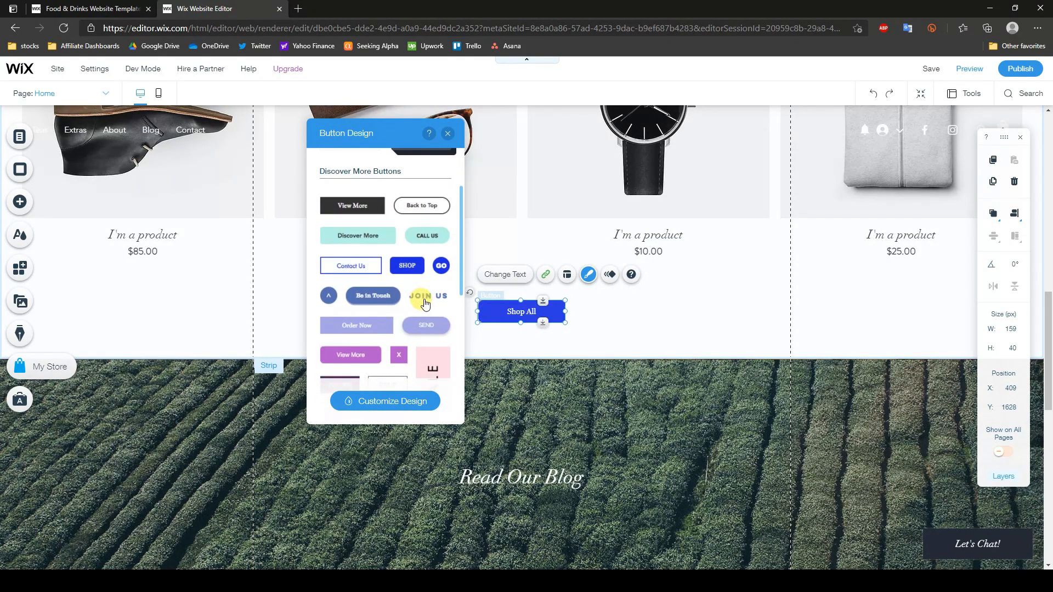
pyautogui.scroll(-2, 425, 327)
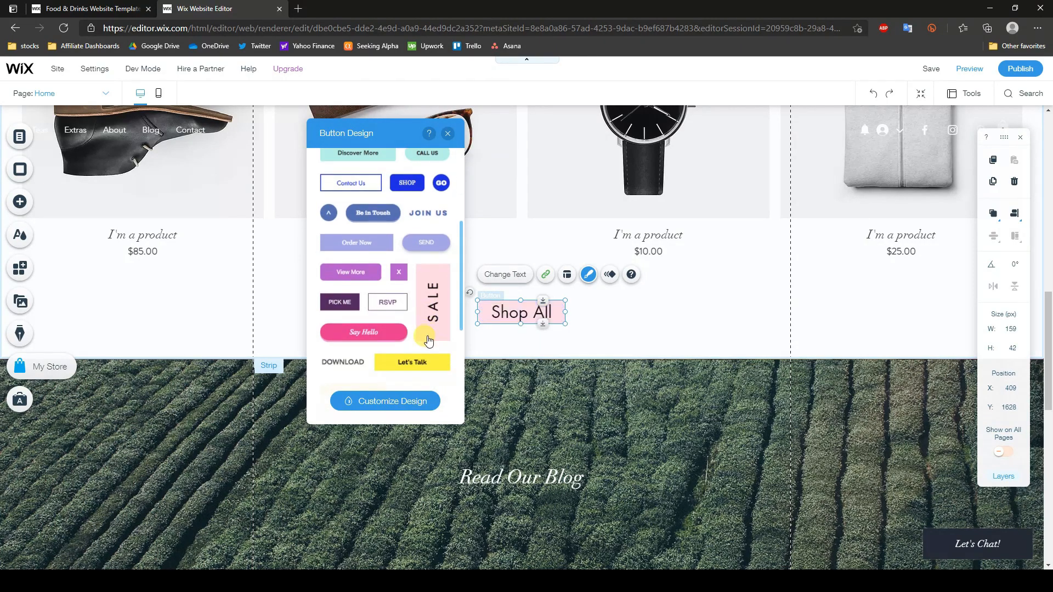
pyautogui.scroll(-2, 431, 341)
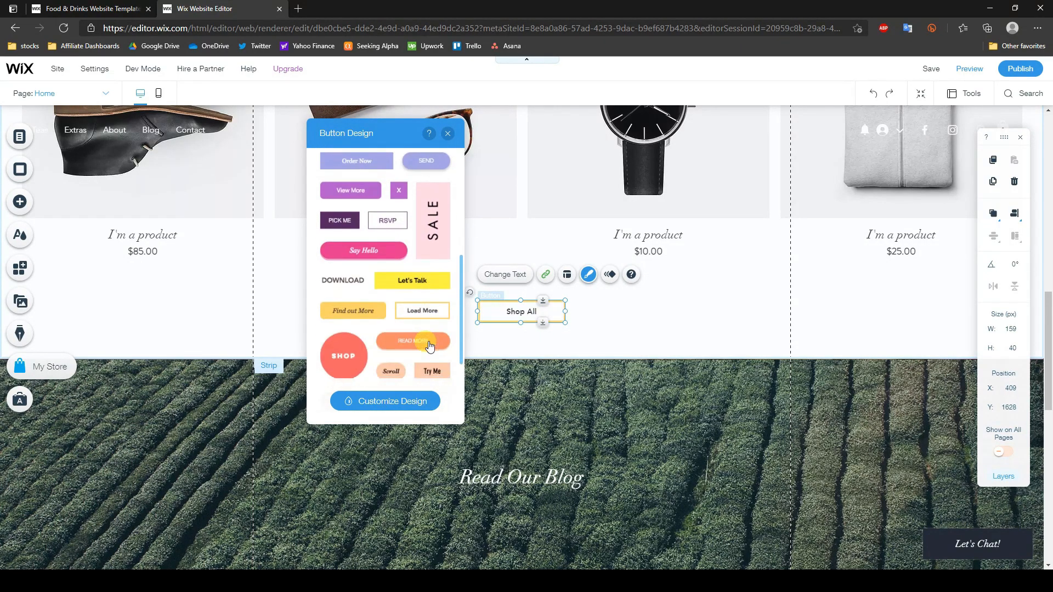
pyautogui.scroll(10, 461, 336)
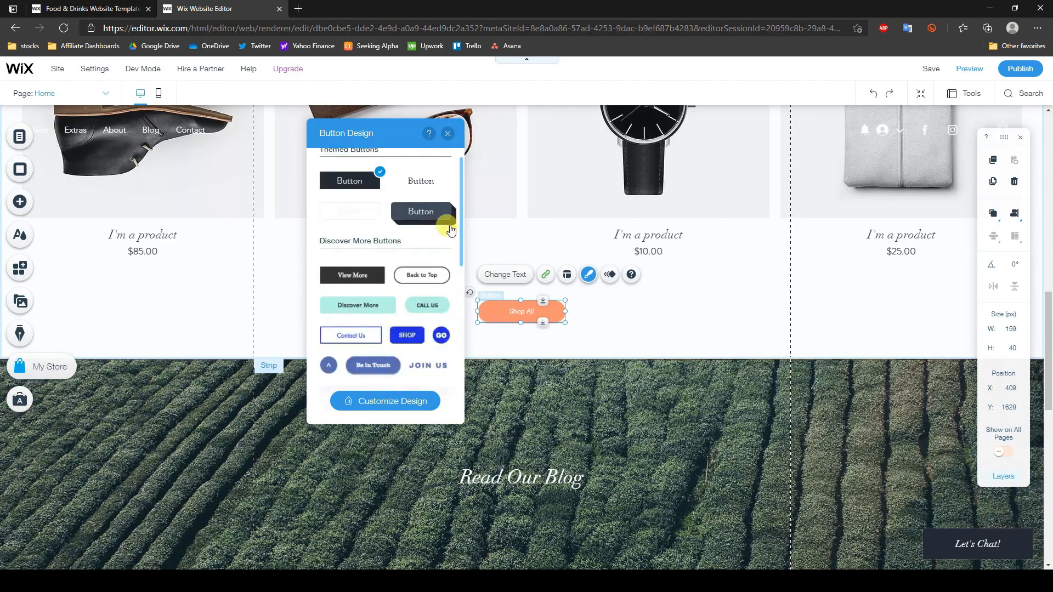
pyautogui.click(341, 195)
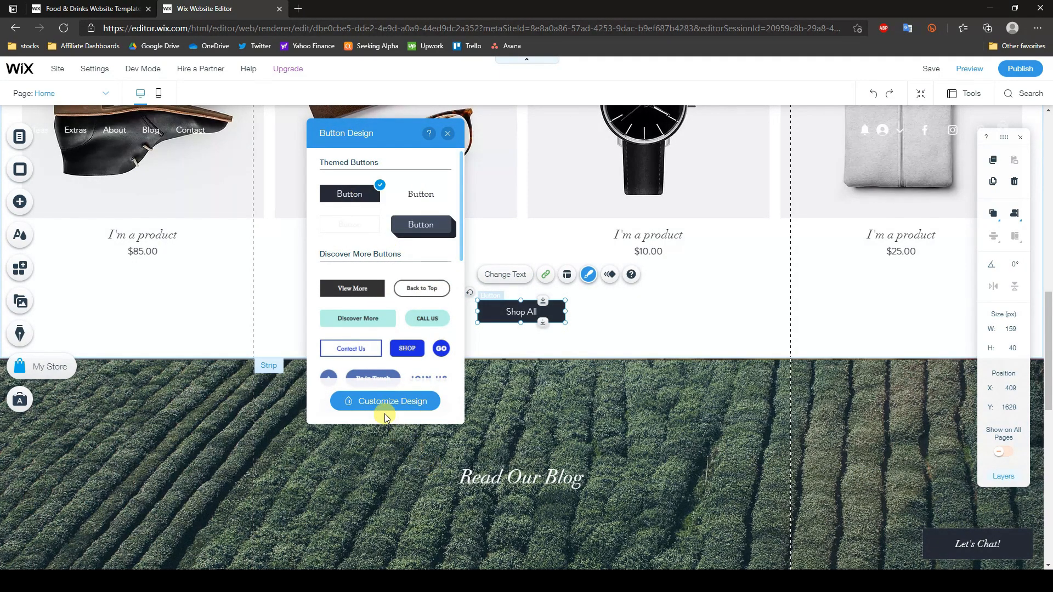
# Step: Customize the Shop All button's design by setting its background fill to the custom brown #9A6430
pyautogui.click(384, 403)
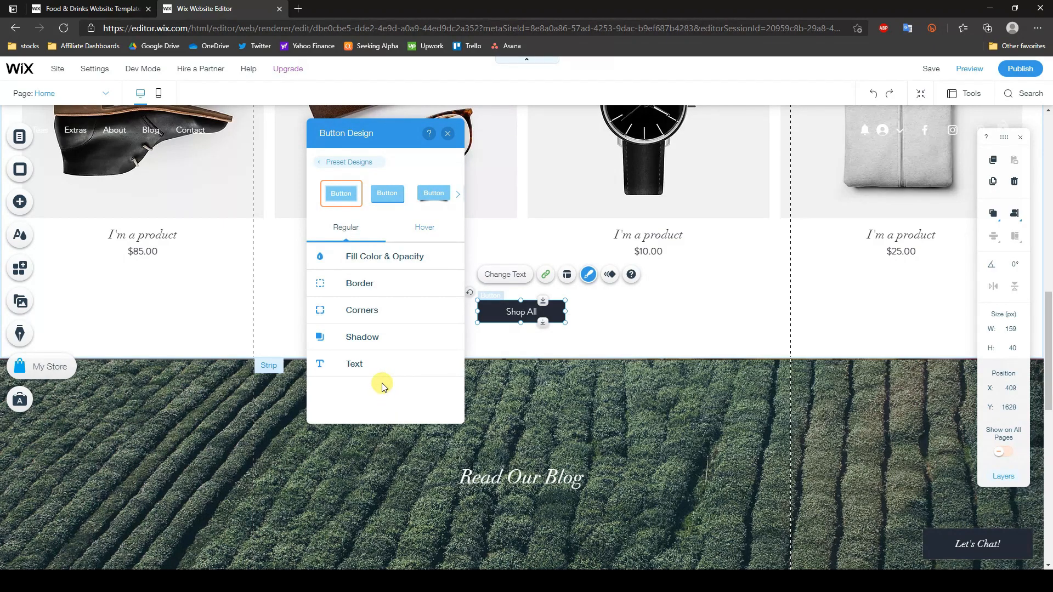
pyautogui.click(367, 260)
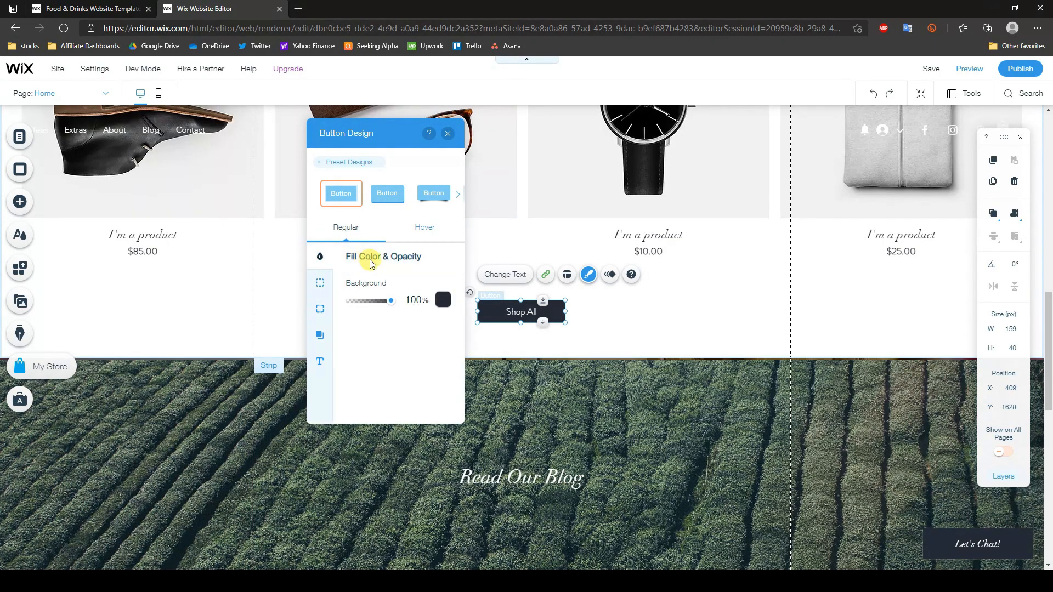
pyautogui.click(442, 301)
pyautogui.click(508, 461)
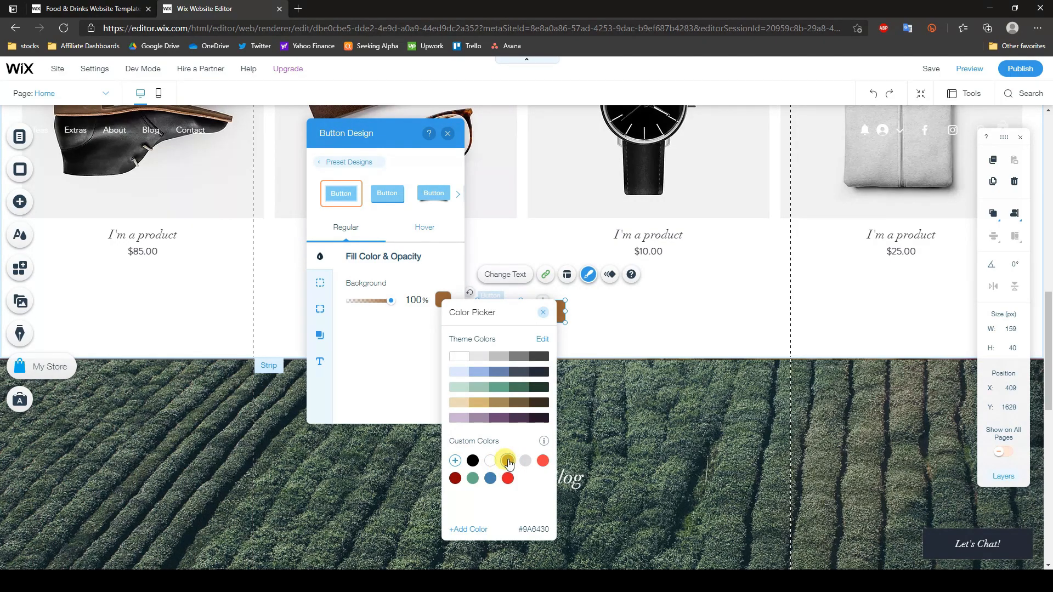
pyautogui.click(675, 326)
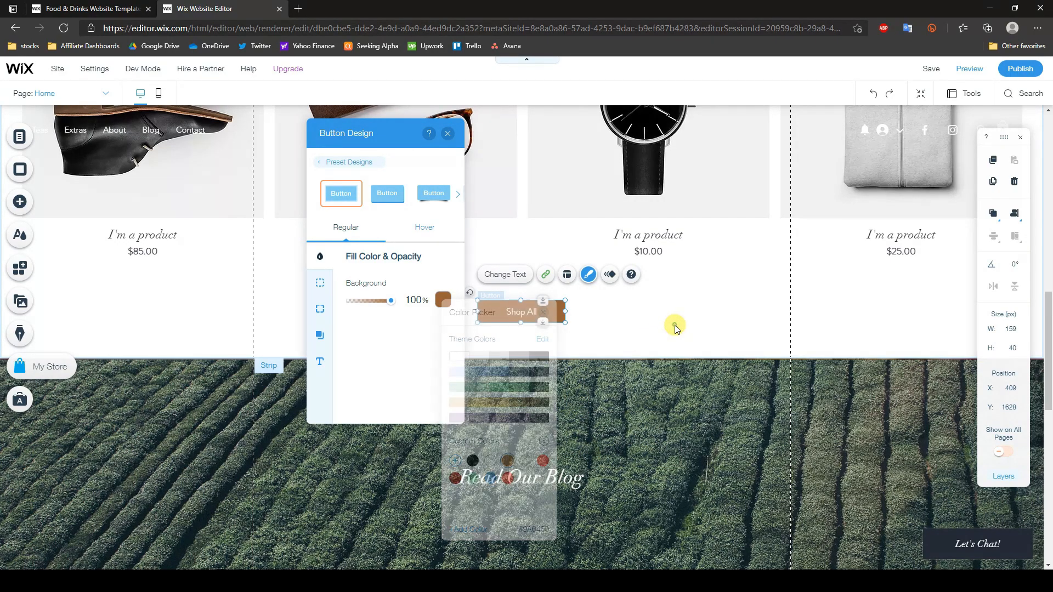
pyautogui.click(667, 325)
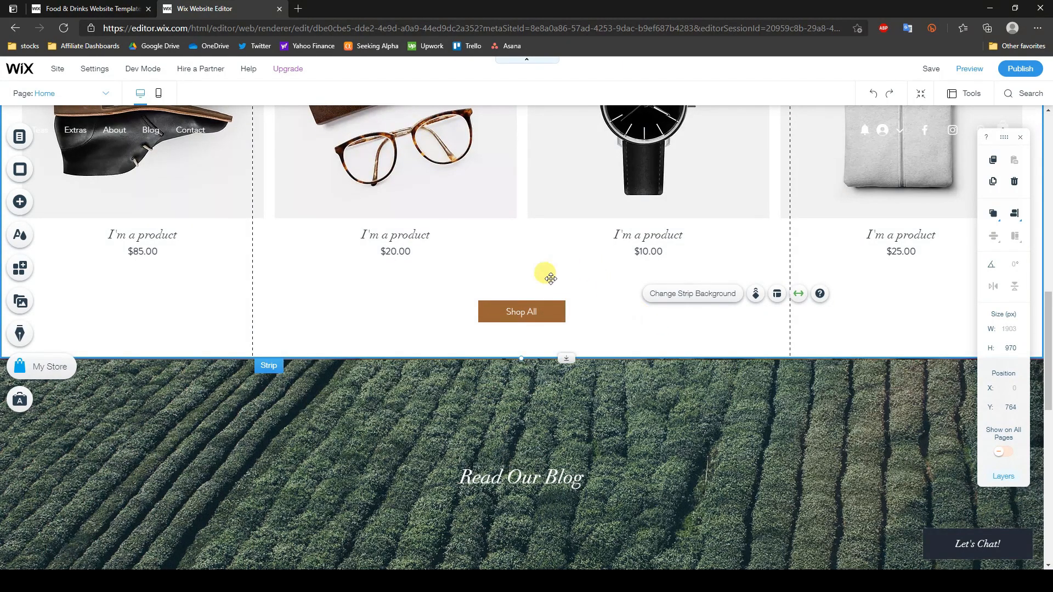
# Step: Look over the home page from the Our Cookies product gallery down to the Read Our Blog strip and the testimonial section
pyautogui.scroll(5, 554, 351)
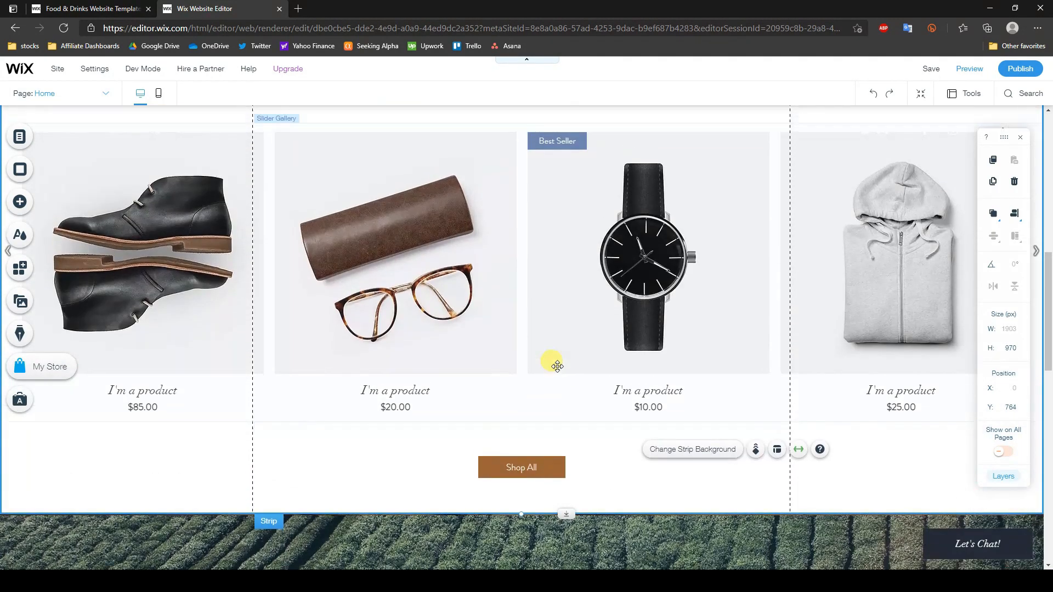
pyautogui.scroll(-5, 559, 340)
pyautogui.scroll(-4, 535, 345)
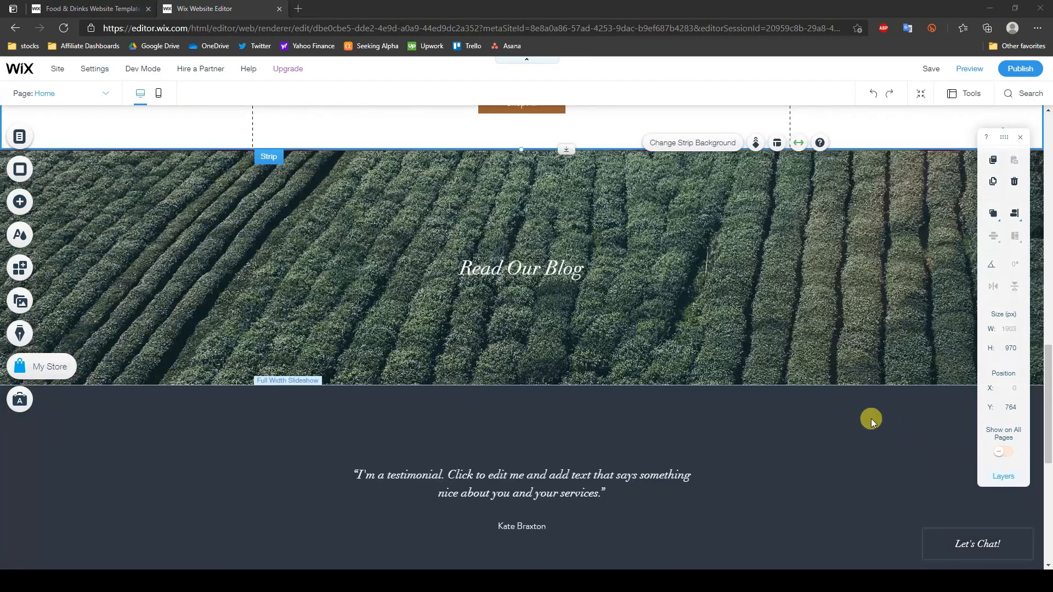
pyautogui.scroll(2, 701, 327)
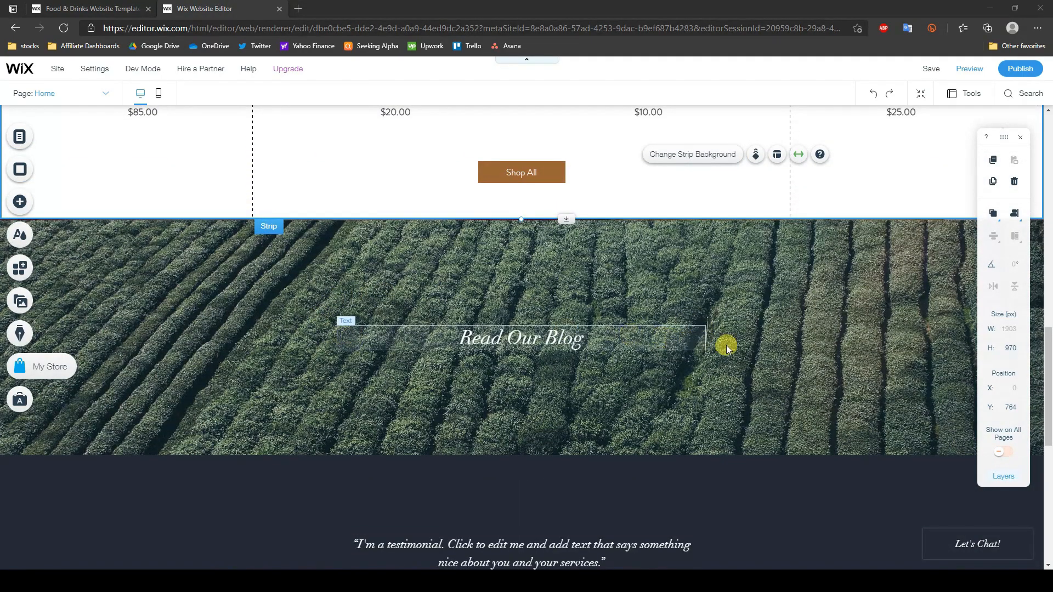
pyautogui.scroll(2, 786, 352)
pyautogui.scroll(-1, 844, 382)
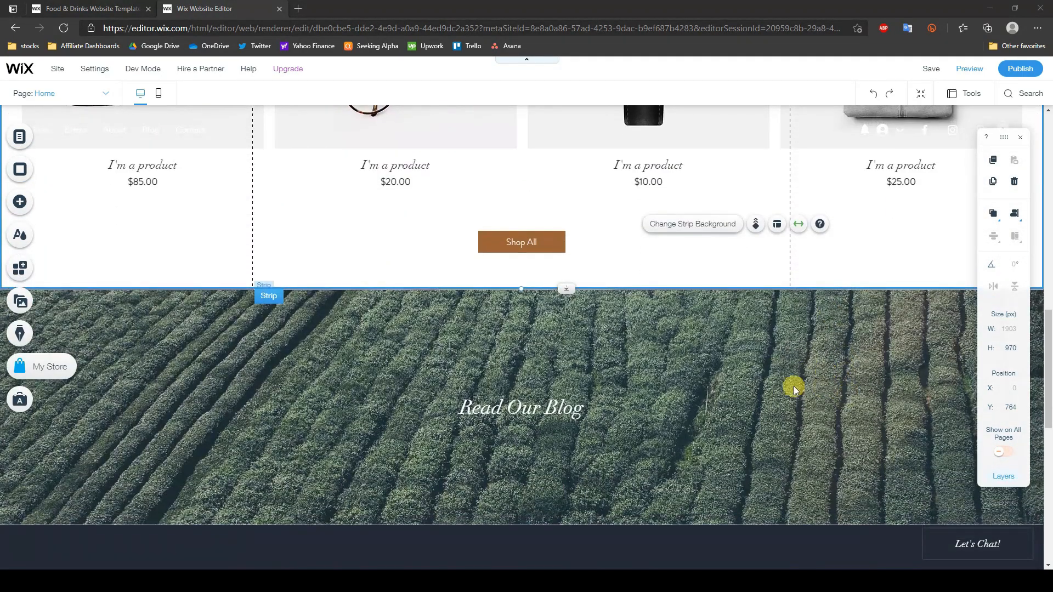
pyautogui.scroll(5, 878, 340)
pyautogui.scroll(8, 823, 285)
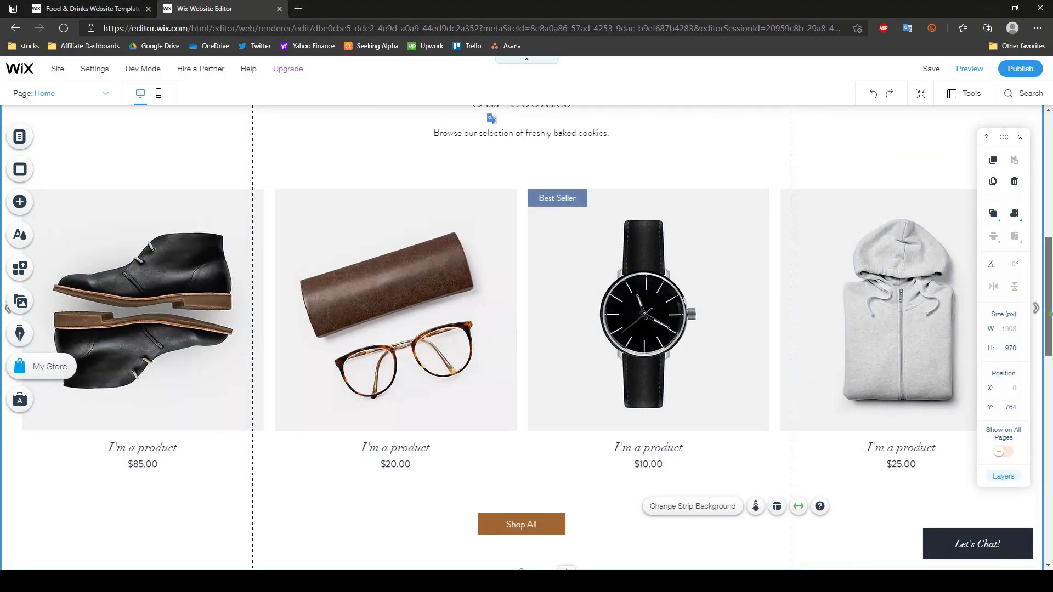
pyautogui.scroll(-10, 751, 363)
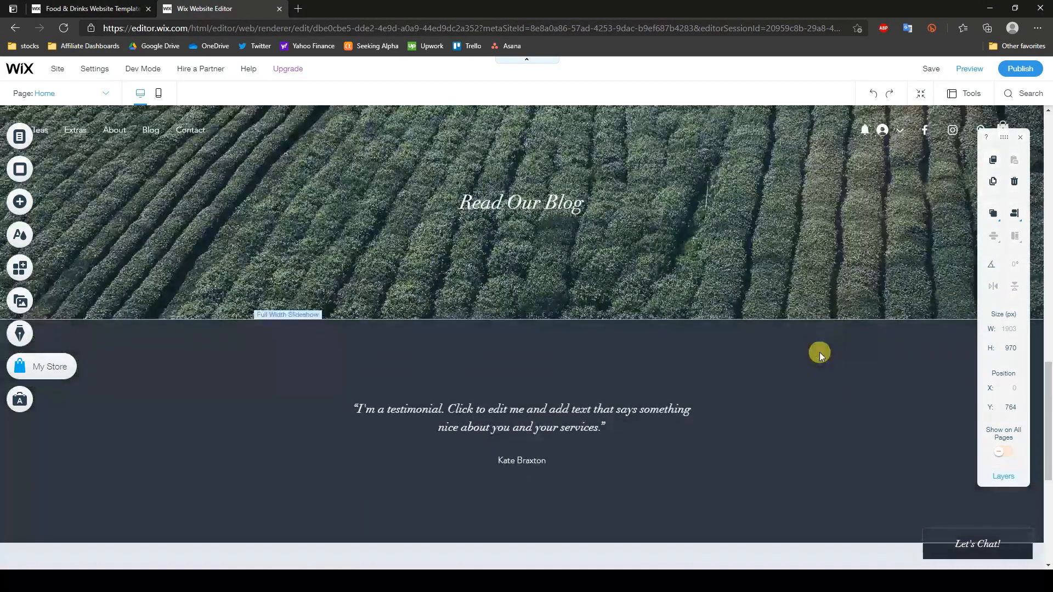
# Step: Upload the image middle hp wp.jpg from the computer and use it as the background of the Read Our Blog strip
pyautogui.click(693, 313)
pyautogui.scroll(1, 690, 320)
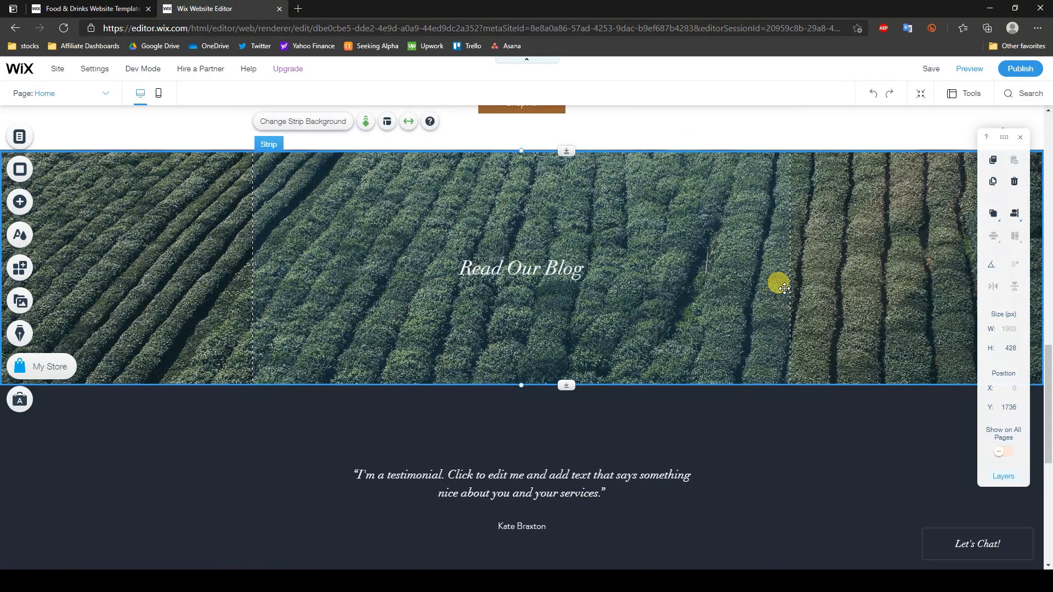
pyautogui.scroll(2, 201, 321)
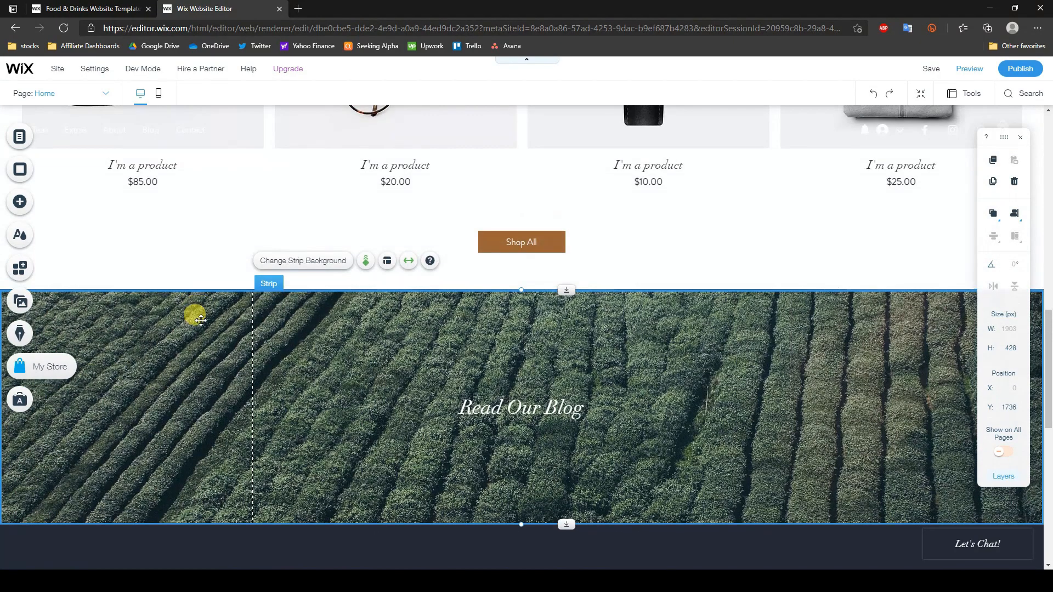
pyautogui.click(322, 263)
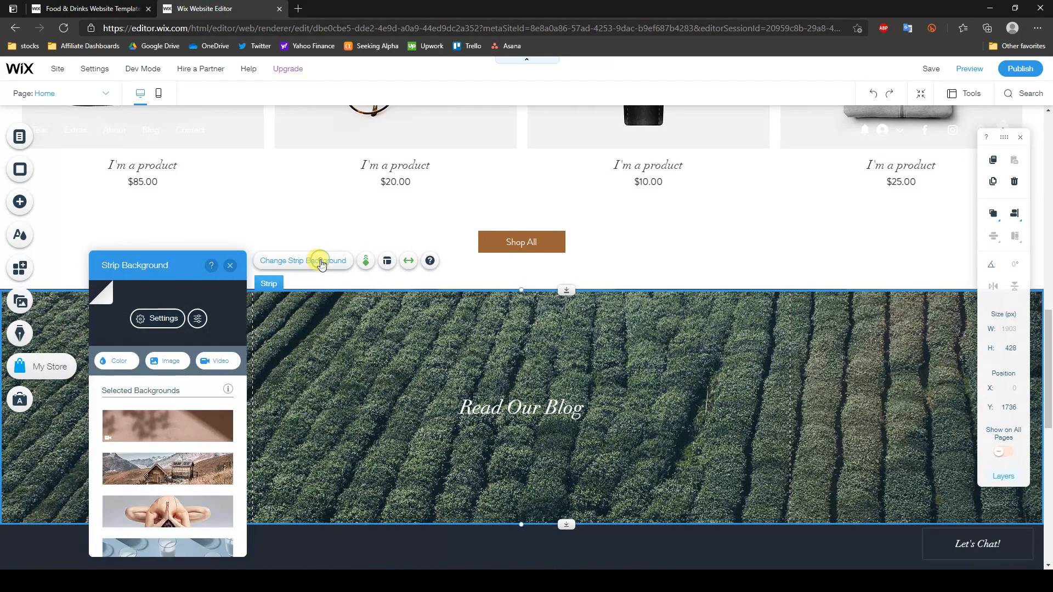
pyautogui.click(174, 364)
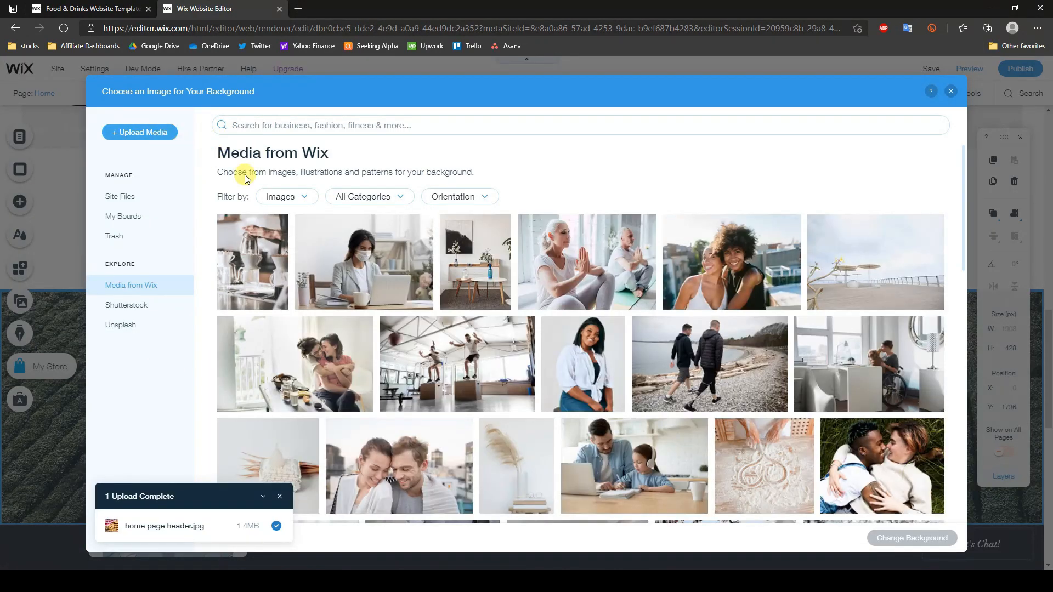
pyautogui.click(161, 132)
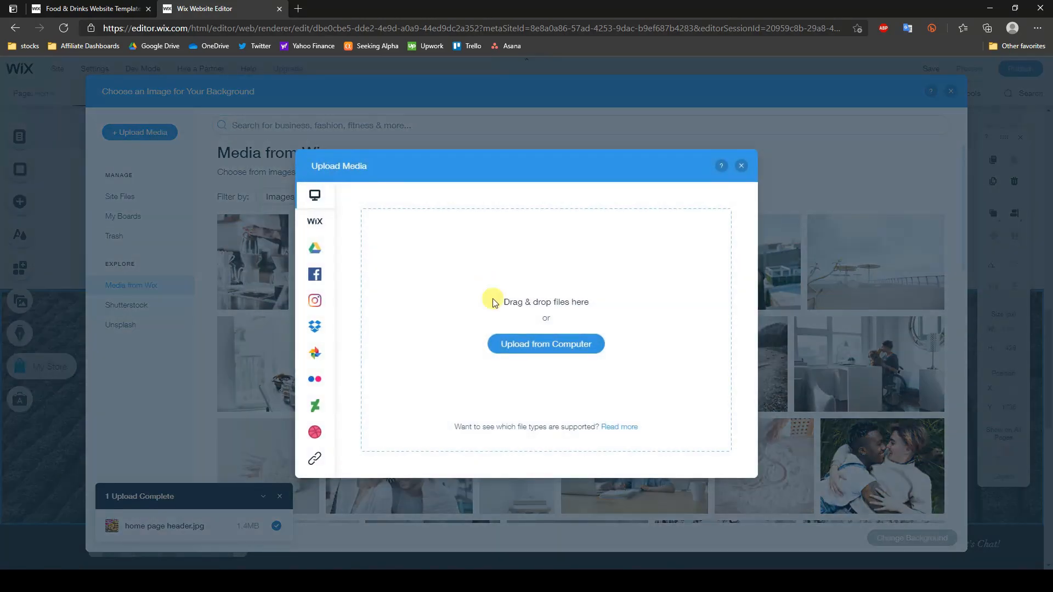
pyautogui.click(557, 346)
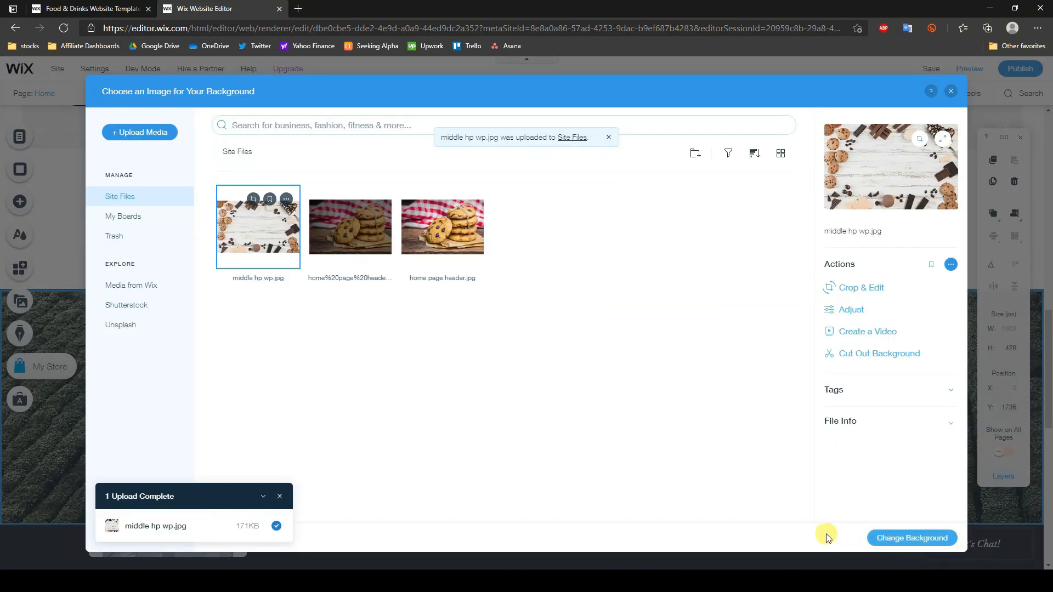
pyautogui.click(901, 539)
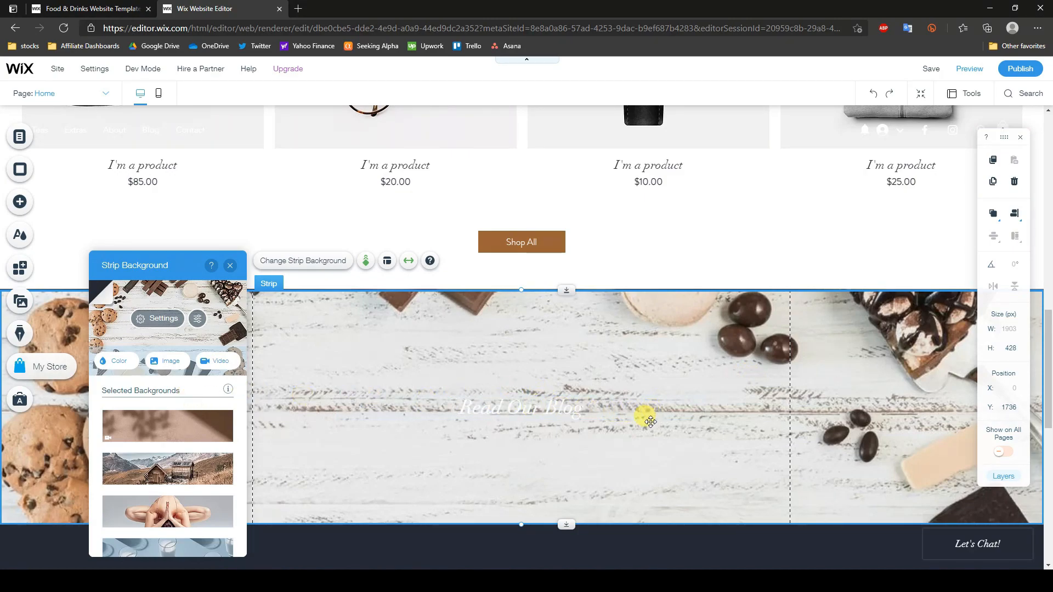
# Step: Darken middle hp wp.jpg with a dark tint using the Photo Studio adjustments, and apply it as the strip's background
pyautogui.click(162, 366)
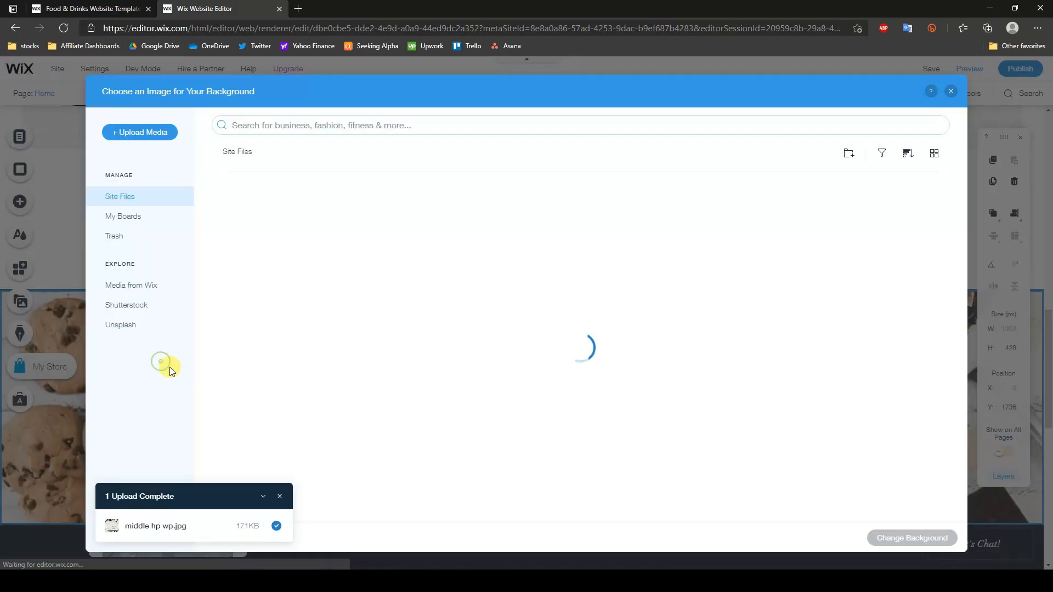
pyautogui.click(272, 230)
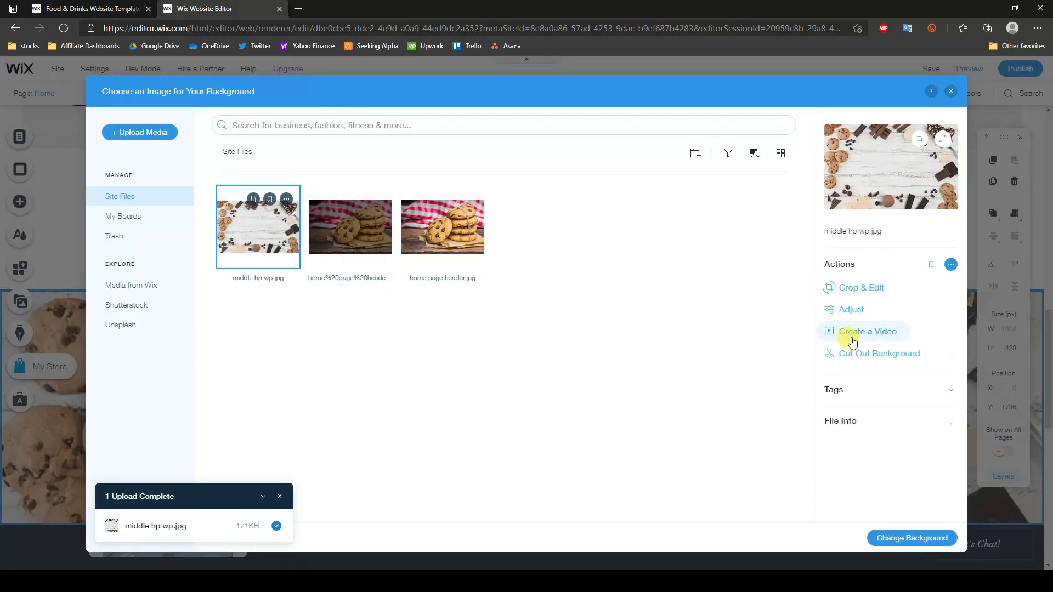
pyautogui.click(836, 310)
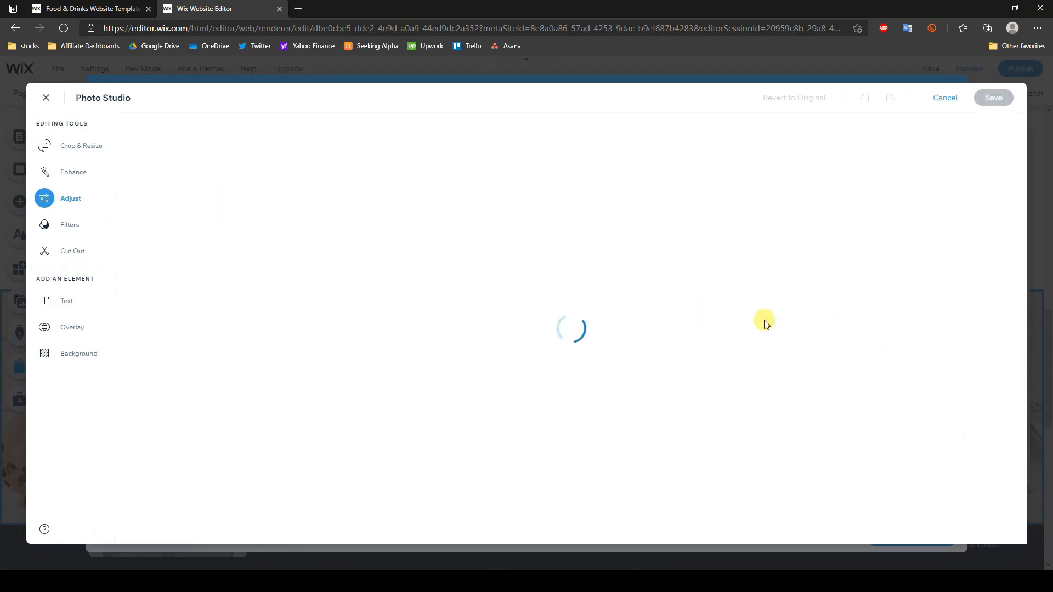
pyautogui.click(140, 516)
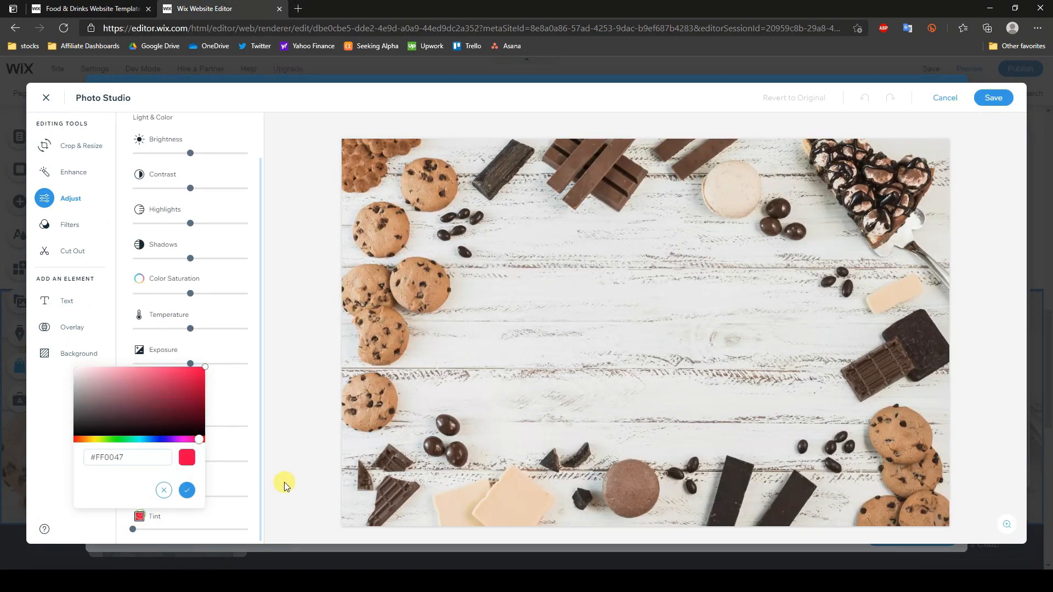
pyautogui.click(190, 409)
pyautogui.click(208, 447)
pyautogui.click(153, 519)
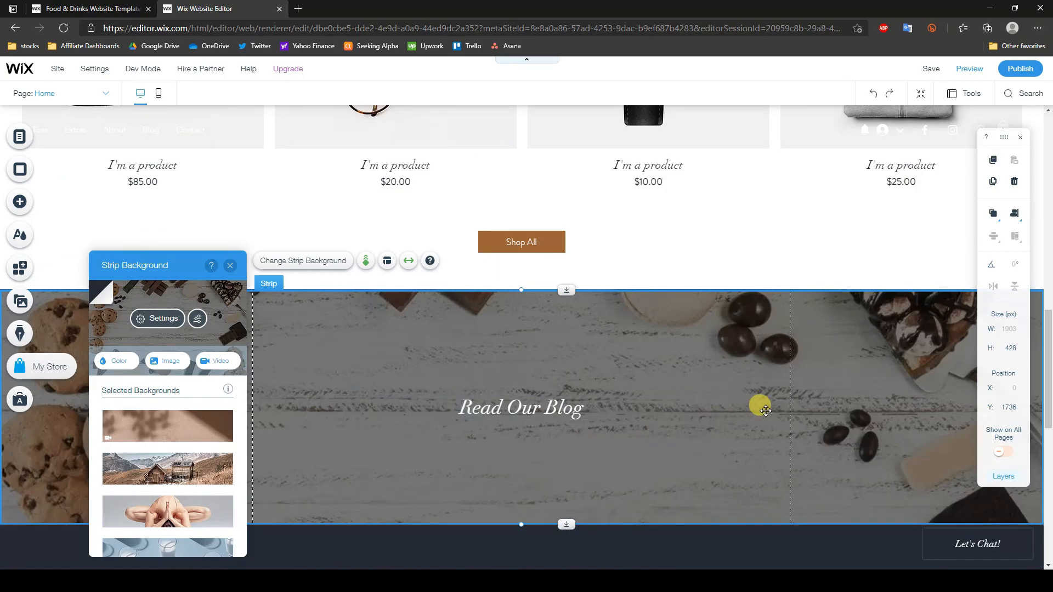
# Step: Replace the Read Our Blog heading with "Satisfy Your Sweet Tooth" and move it up in the strip to about Y 1879
pyautogui.scroll(-1, 759, 404)
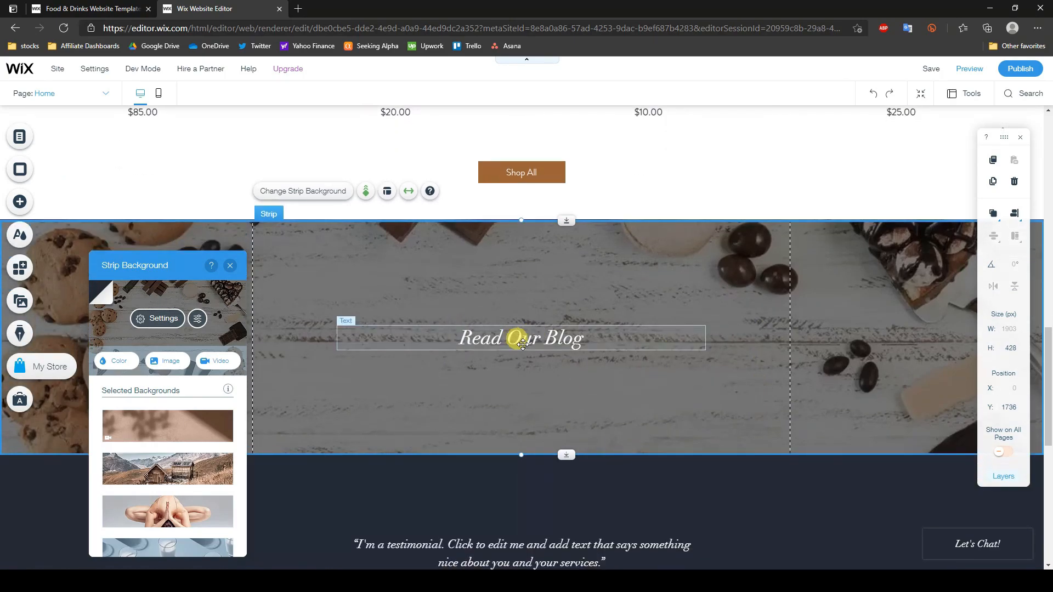
pyautogui.click(576, 337)
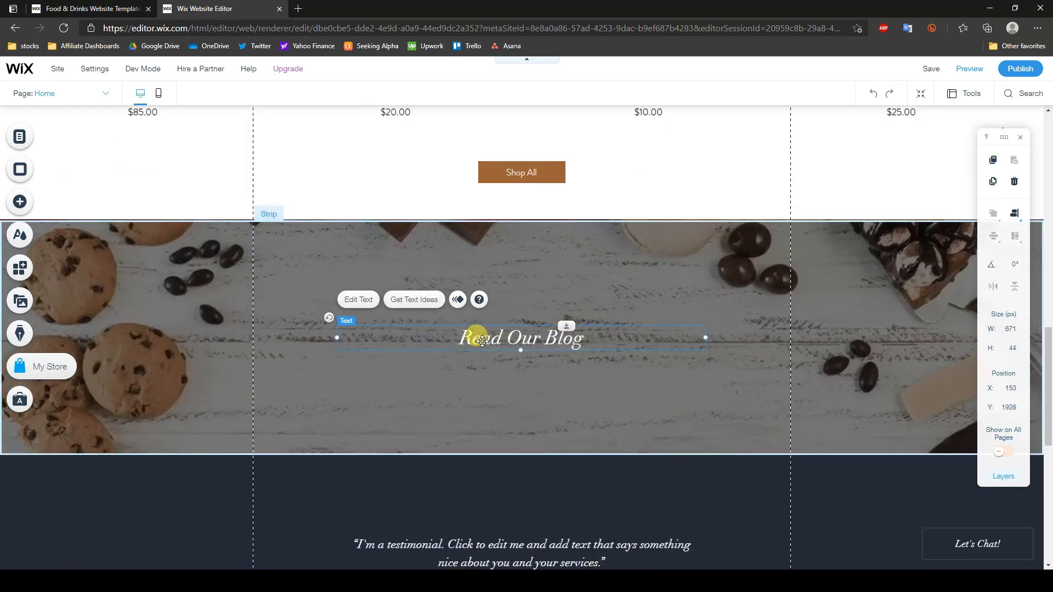
pyautogui.doubleClick(472, 338)
pyautogui.click(597, 296)
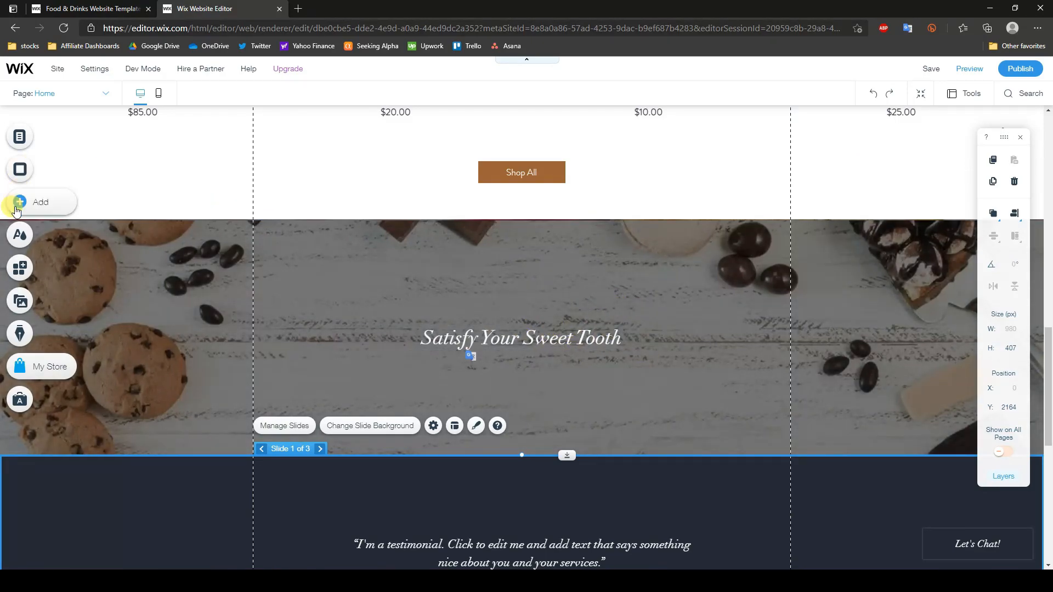
pyautogui.click(515, 326)
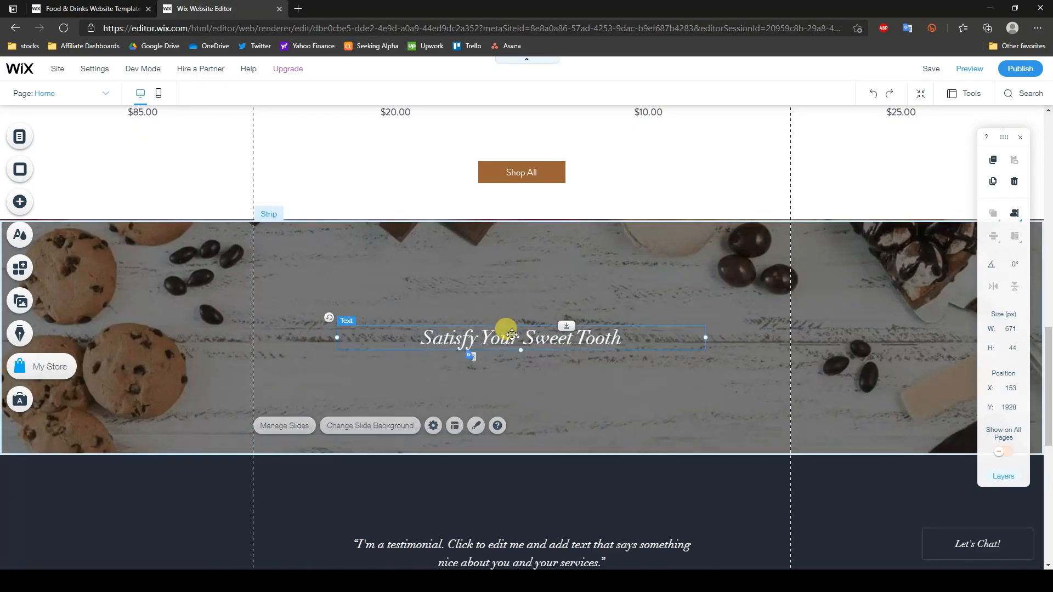
pyautogui.moveTo(513, 332); pyautogui.dragTo(519, 307)
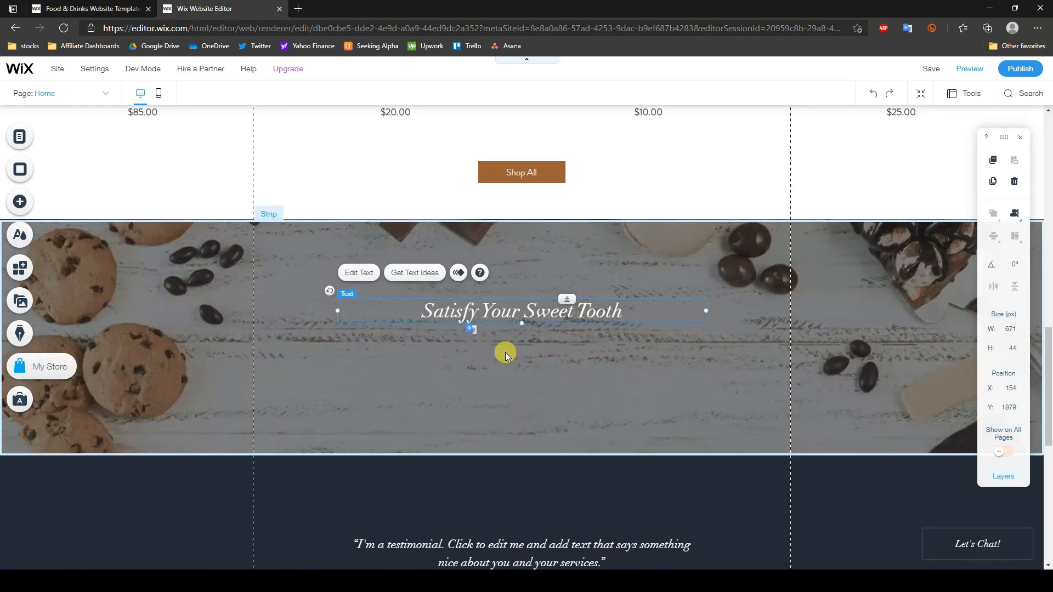
# Step: Add an italic themed paragraph text to the cookie strip, just below the Satisfy Your Sweet Tooth heading
pyautogui.click(282, 332)
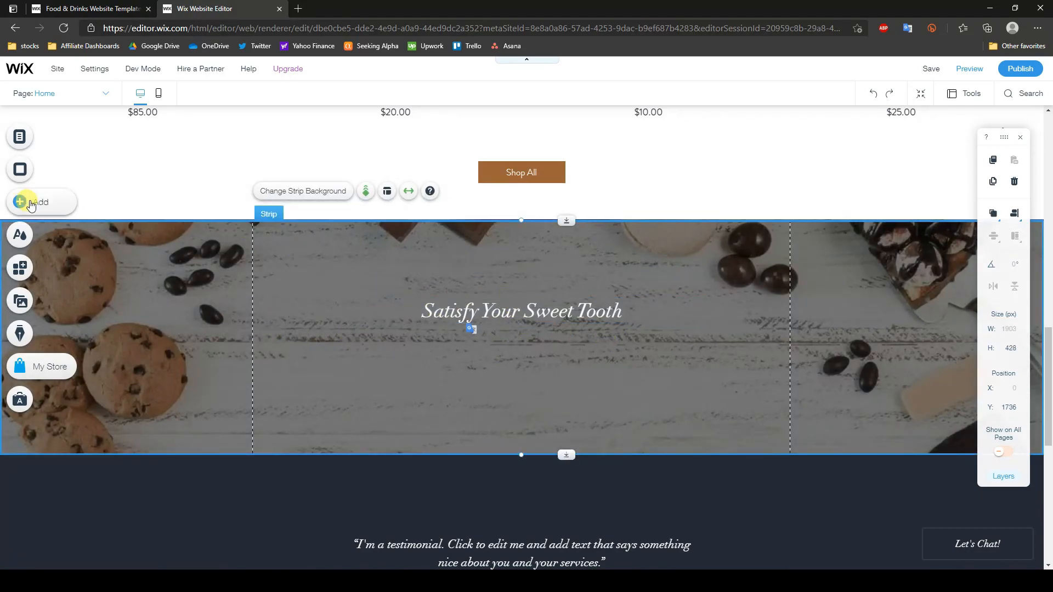
pyautogui.click(22, 202)
pyautogui.click(64, 180)
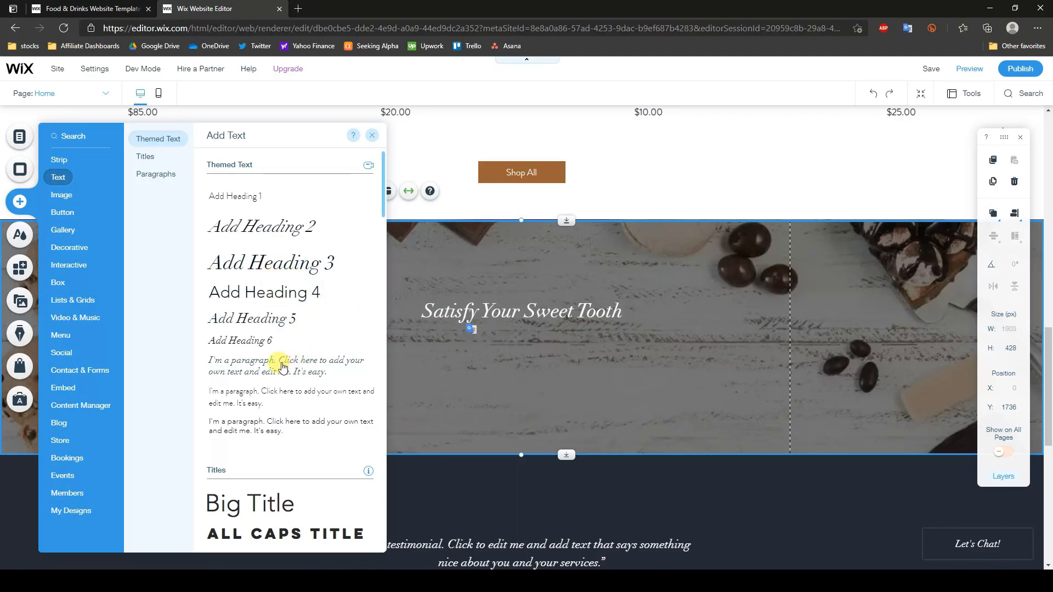
pyautogui.moveTo(271, 367); pyautogui.dragTo(507, 336)
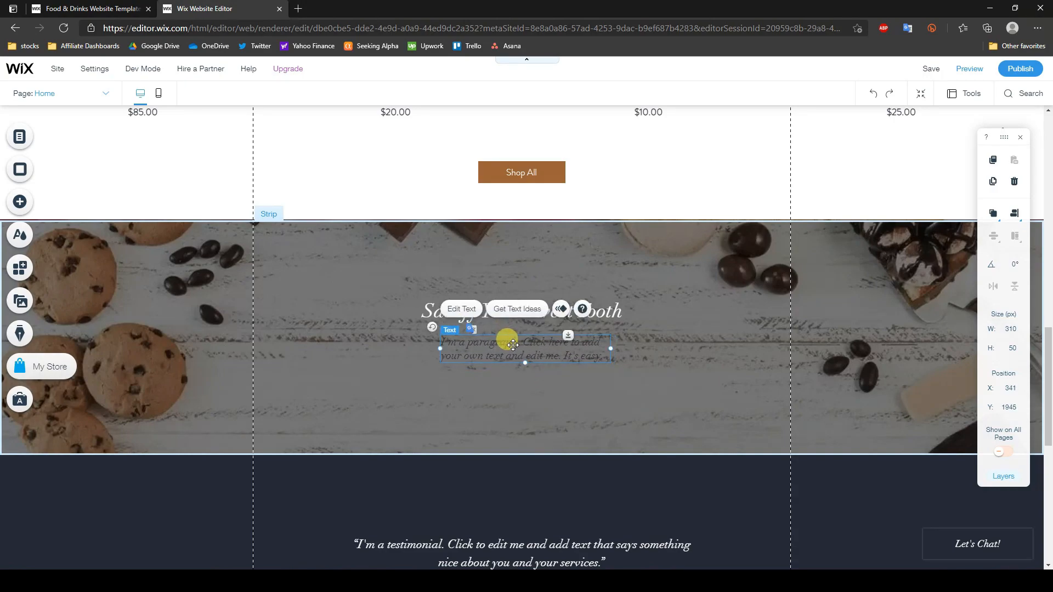
# Step: Make the new paragraph white and replace its text with "Come in and satisfy your craving with a dozen of our world renowned cookies."
pyautogui.doubleClick(511, 345)
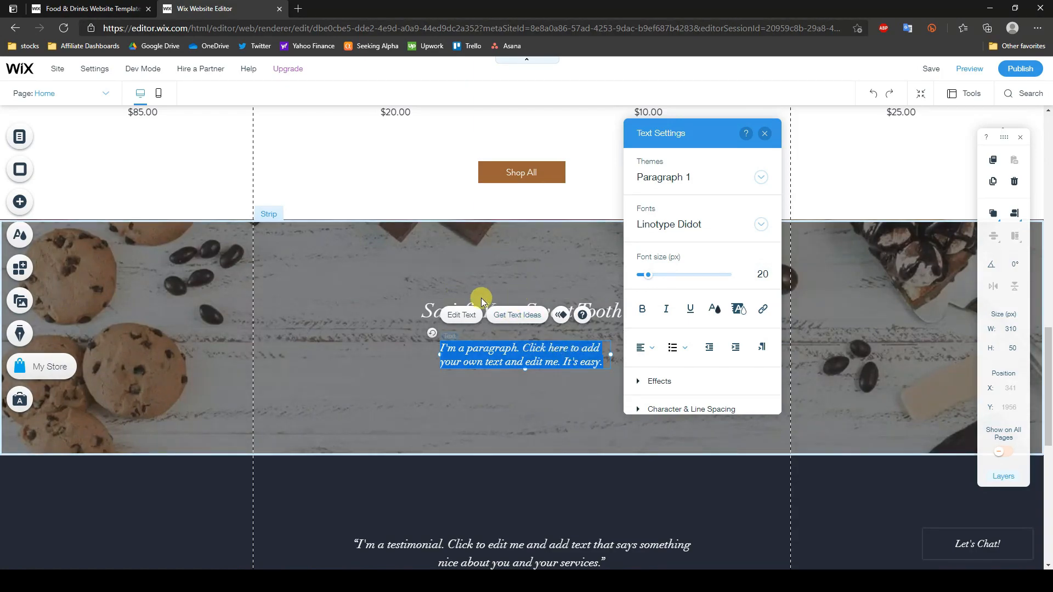
pyautogui.click(713, 308)
pyautogui.click(666, 319)
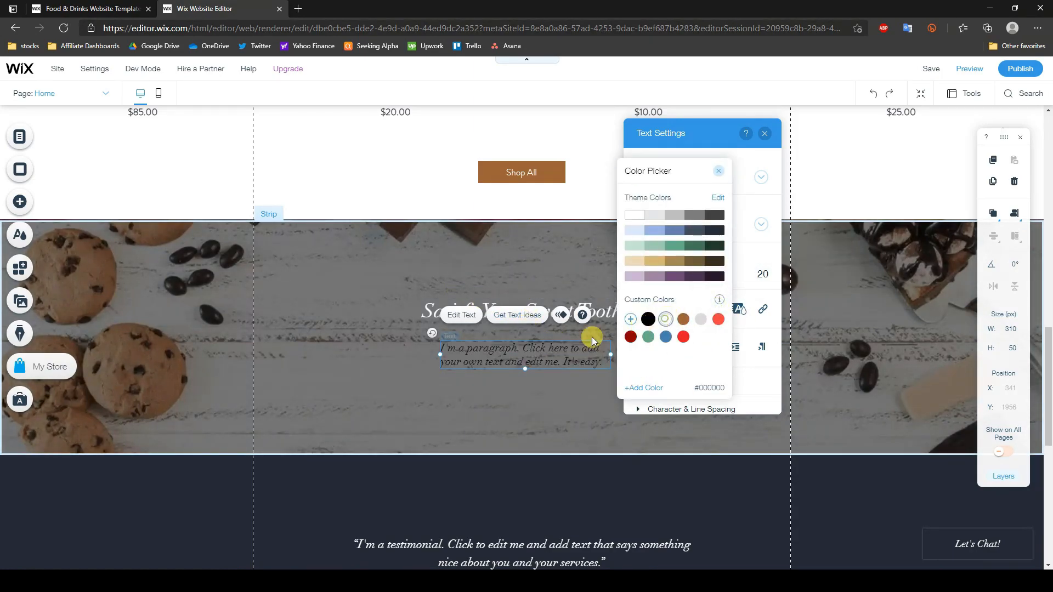
pyautogui.click(545, 348)
pyautogui.write('Come in and satisfy your craving with a dozen of our world renowned cookies.')
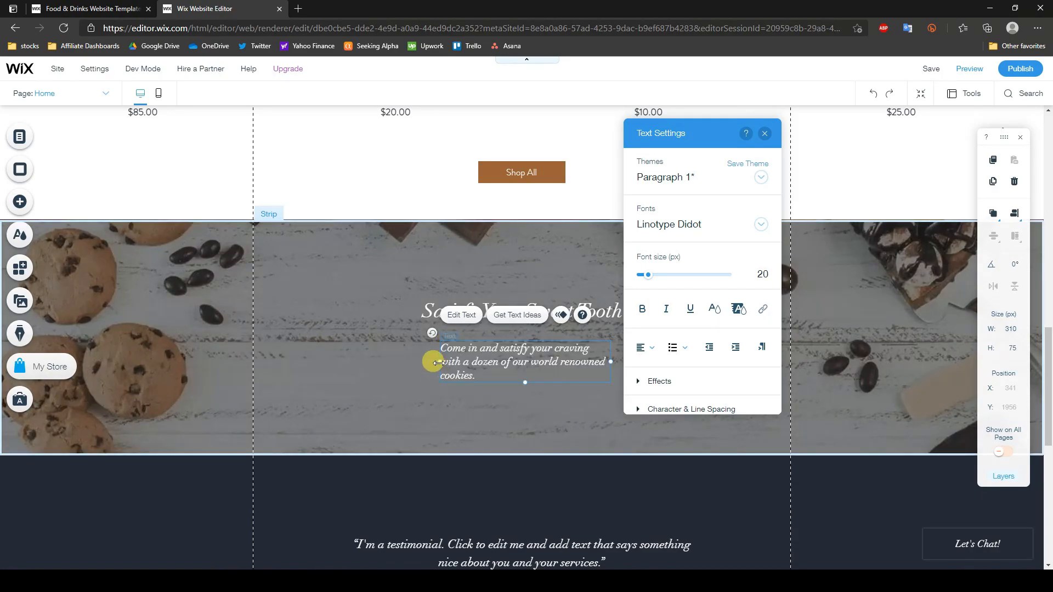
# Step: Widen the paragraph's text box on both sides to about 511 px and center-align its text
pyautogui.moveTo(438, 362); pyautogui.dragTo(390, 360)
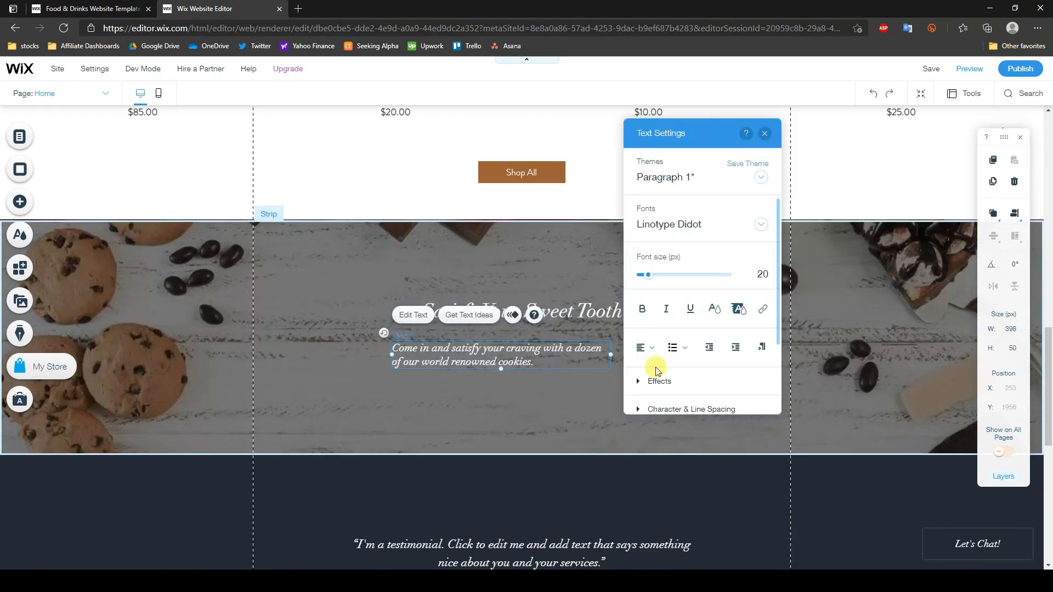
pyautogui.moveTo(611, 356); pyautogui.dragTo(673, 357)
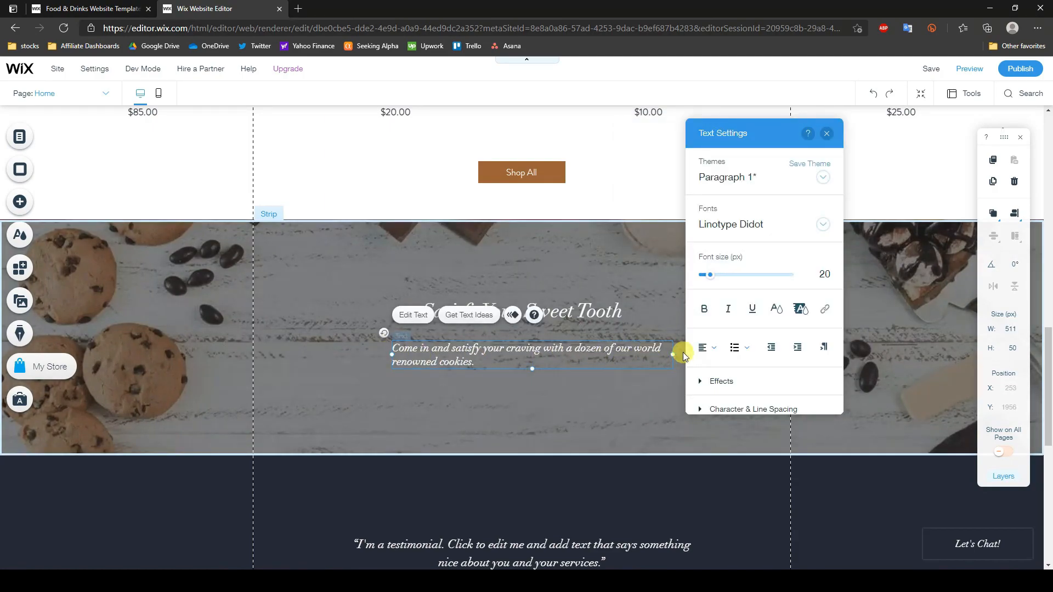
pyautogui.click(709, 348)
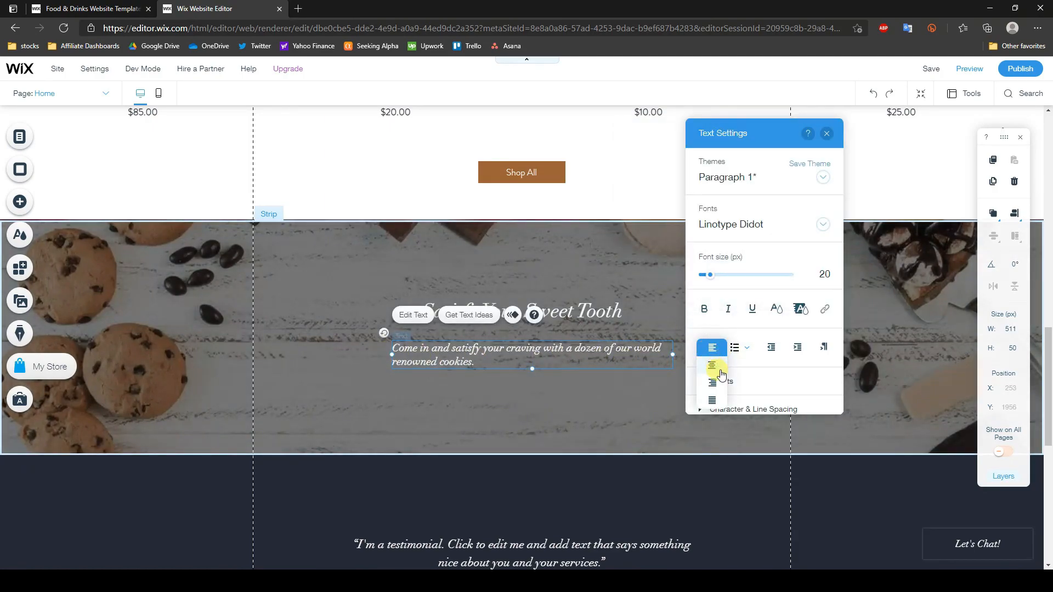
pyautogui.click(718, 368)
# Step: Center the paragraph under the Satisfy Your Sweet Tooth heading, at about X 233 and Y 1942
pyautogui.doubleClick(587, 367)
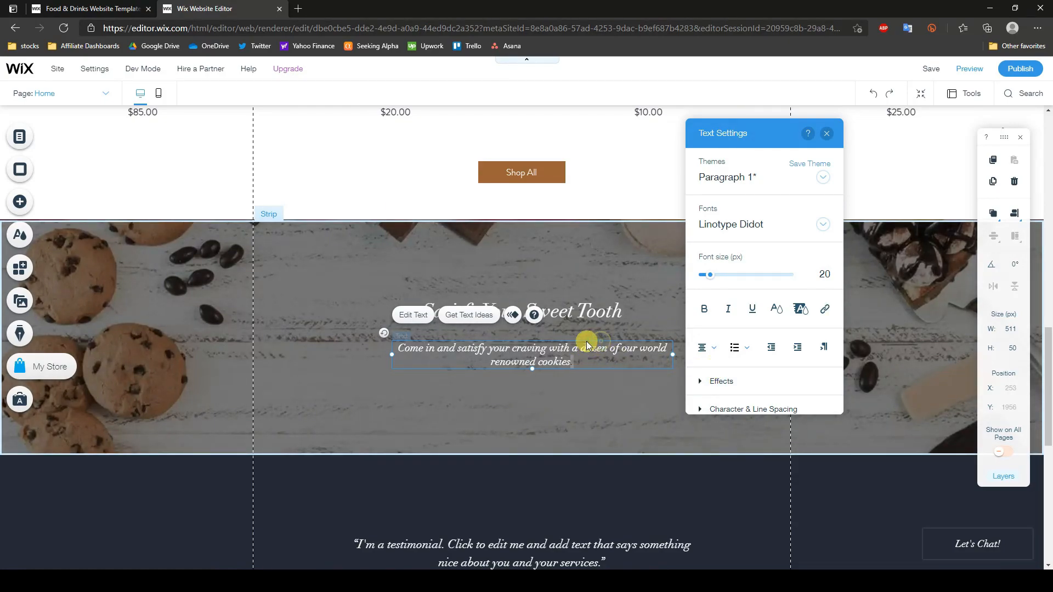
pyautogui.click(588, 339)
pyautogui.moveTo(567, 348); pyautogui.dragTo(554, 341)
pyautogui.moveTo(554, 341); pyautogui.dragTo(554, 341)
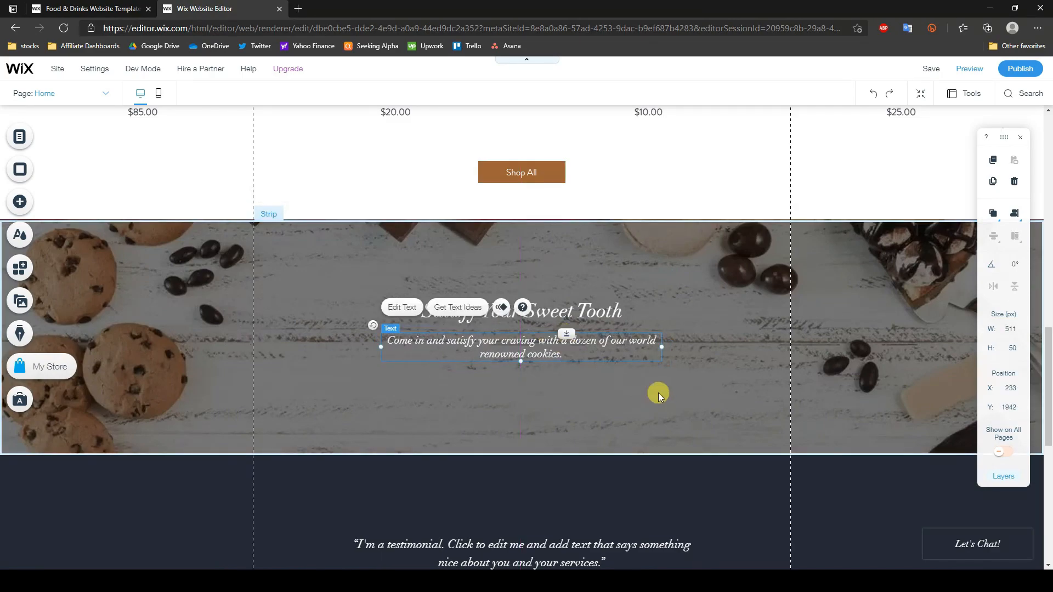
pyautogui.click(661, 394)
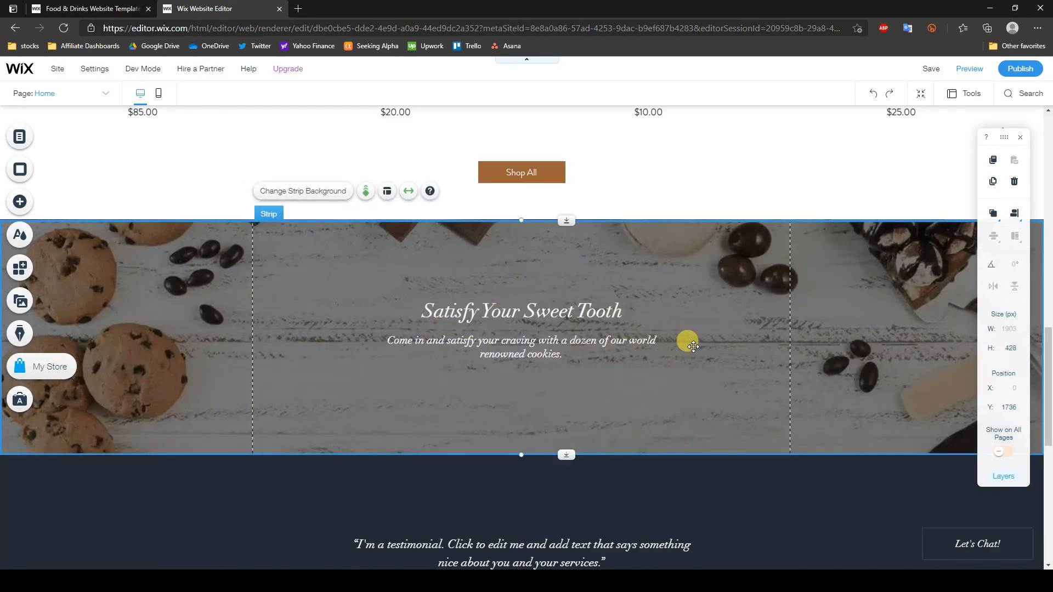
# Step: Change the background color of the first testimonial slide to the custom brown #9A6430
pyautogui.scroll(3, 655, 360)
pyautogui.scroll(-4, 680, 356)
pyautogui.scroll(-3, 686, 350)
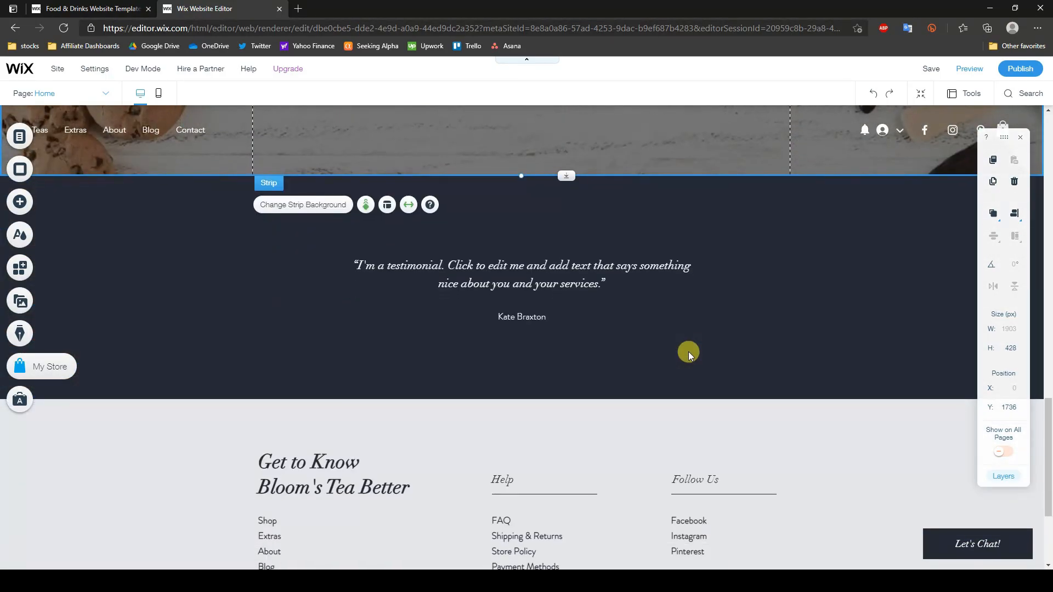
pyautogui.scroll(1, 682, 357)
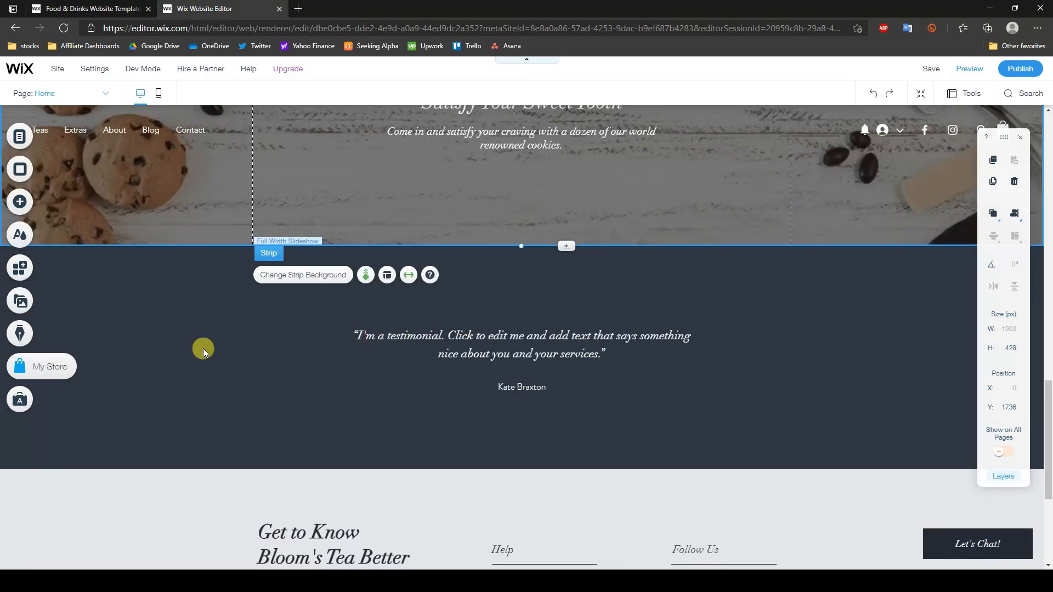
pyautogui.click(203, 351)
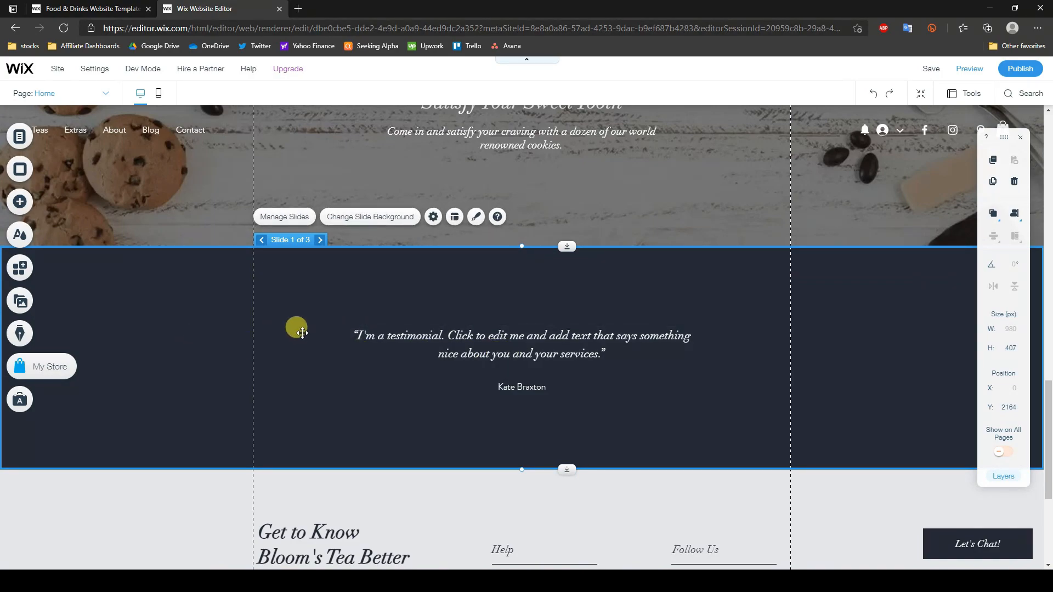
pyautogui.click(373, 226)
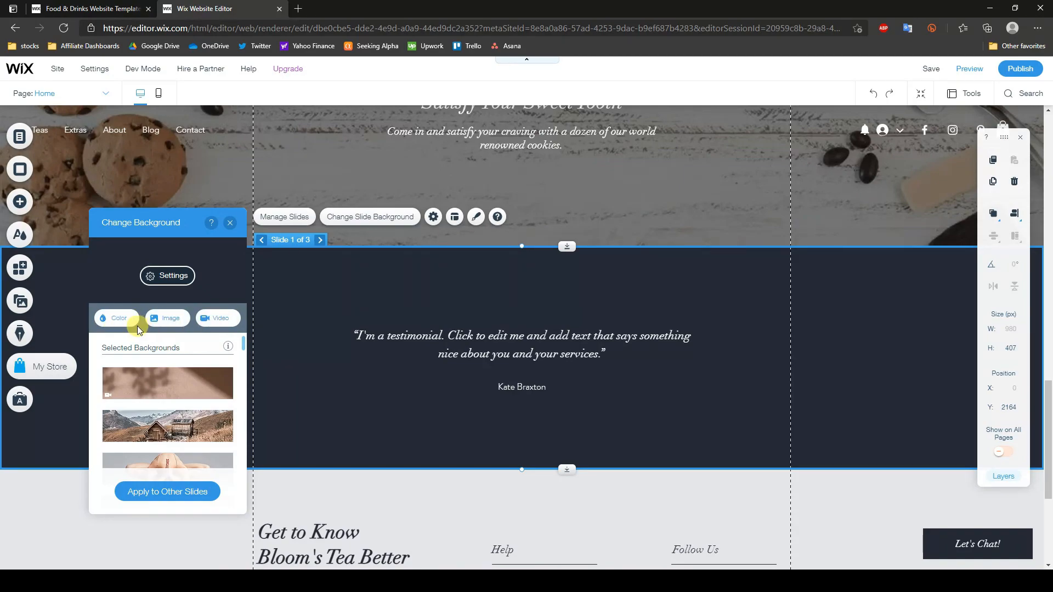
pyautogui.click(117, 324)
pyautogui.click(182, 484)
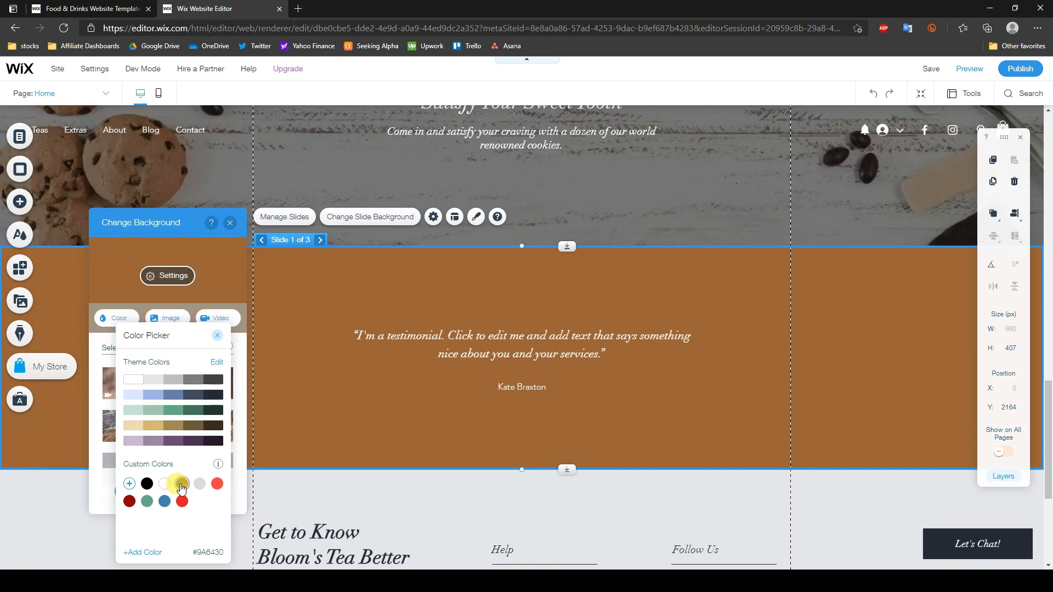
pyautogui.click(895, 430)
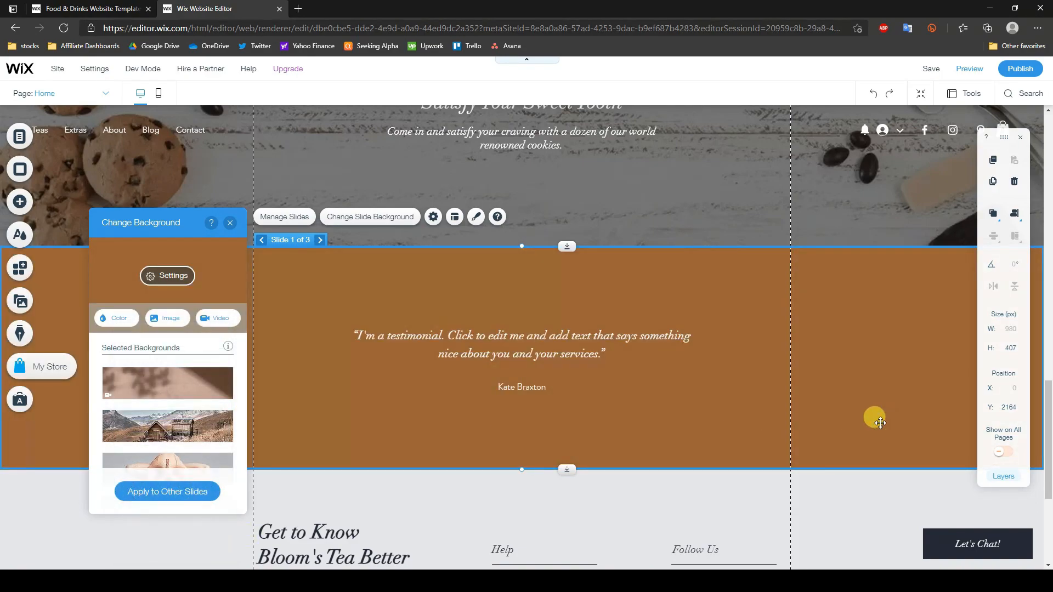
pyautogui.click(231, 223)
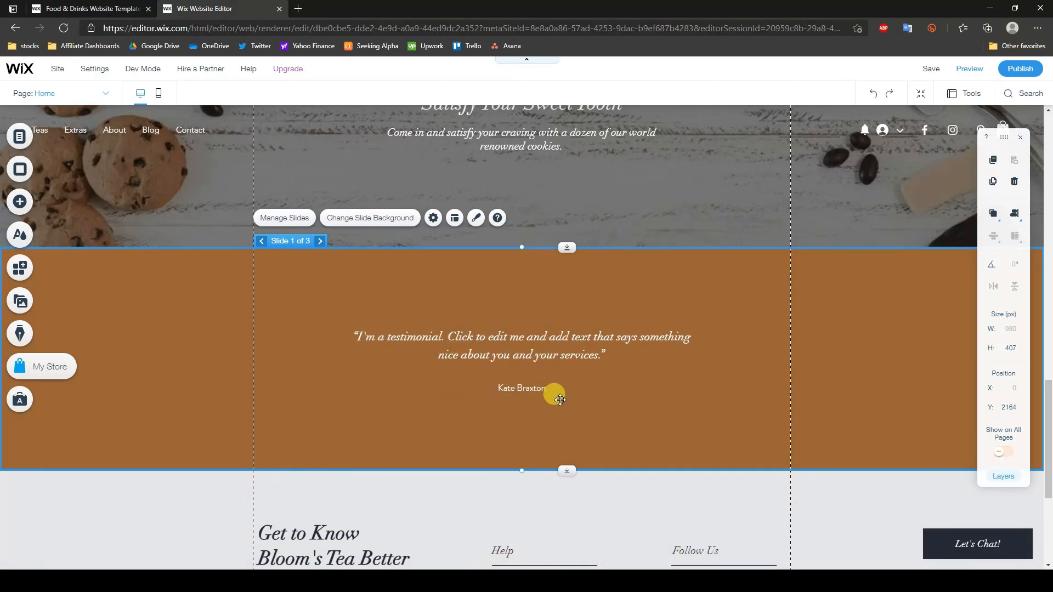
# Step: Review the home page's product section, cookie strip, testimonial slide and welcome header for a consistent look
pyautogui.scroll(5, 607, 394)
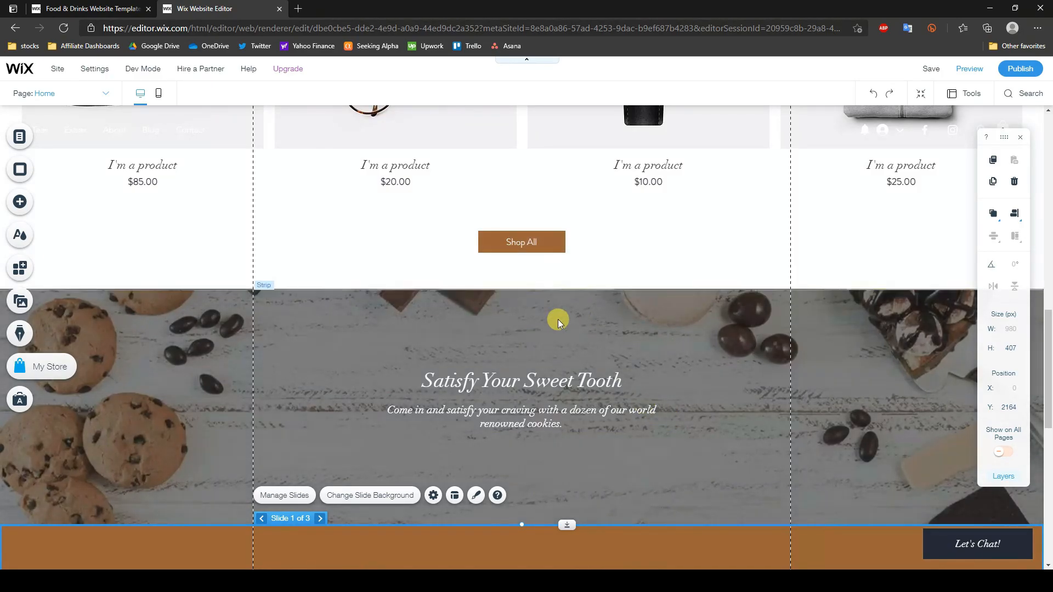
pyautogui.scroll(1, 653, 349)
pyautogui.scroll(-4, 651, 350)
pyautogui.scroll(4, 642, 349)
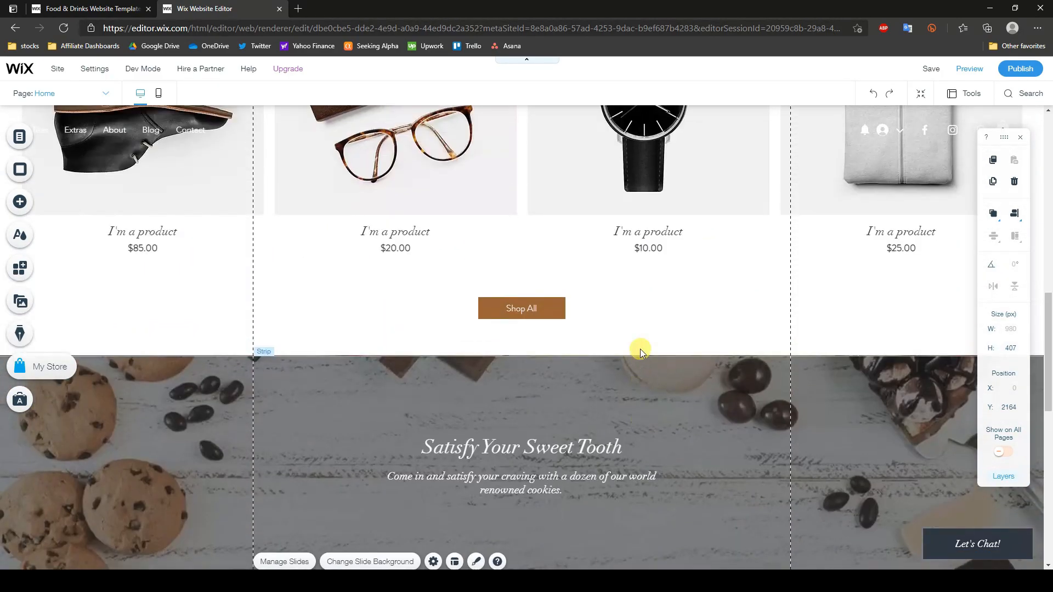
pyautogui.scroll(-6, 636, 348)
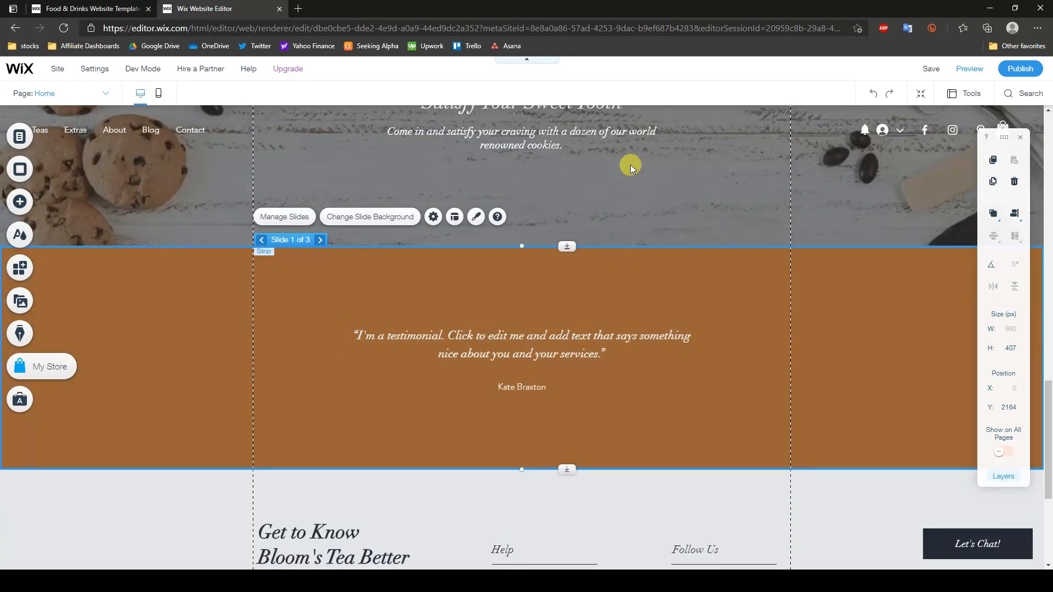
pyautogui.scroll(4, 677, 390)
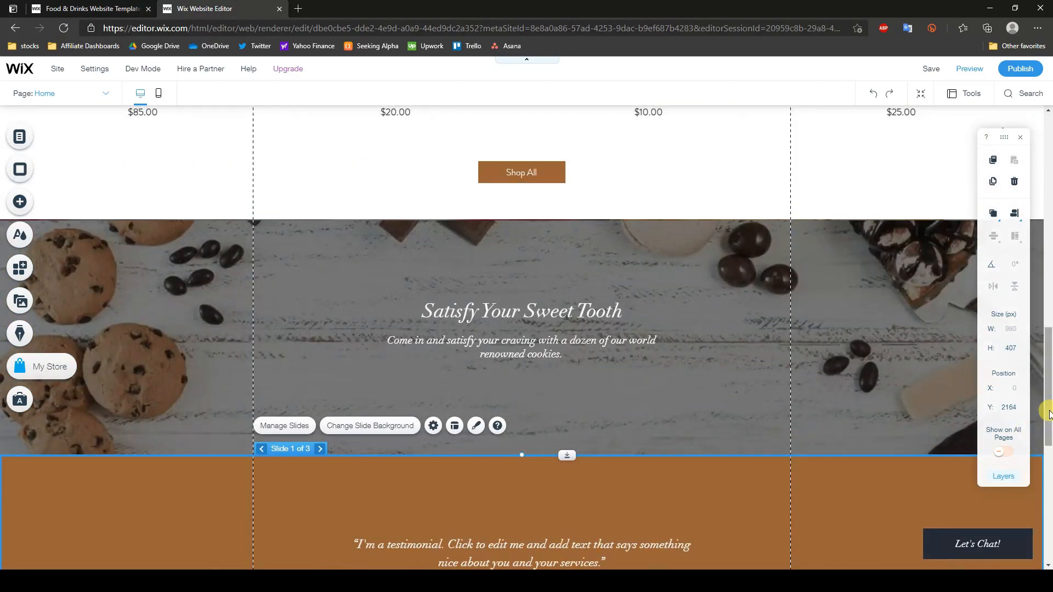
pyautogui.scroll(-4, 1048, 415)
pyautogui.moveTo(1048, 437); pyautogui.dragTo(981, 169)
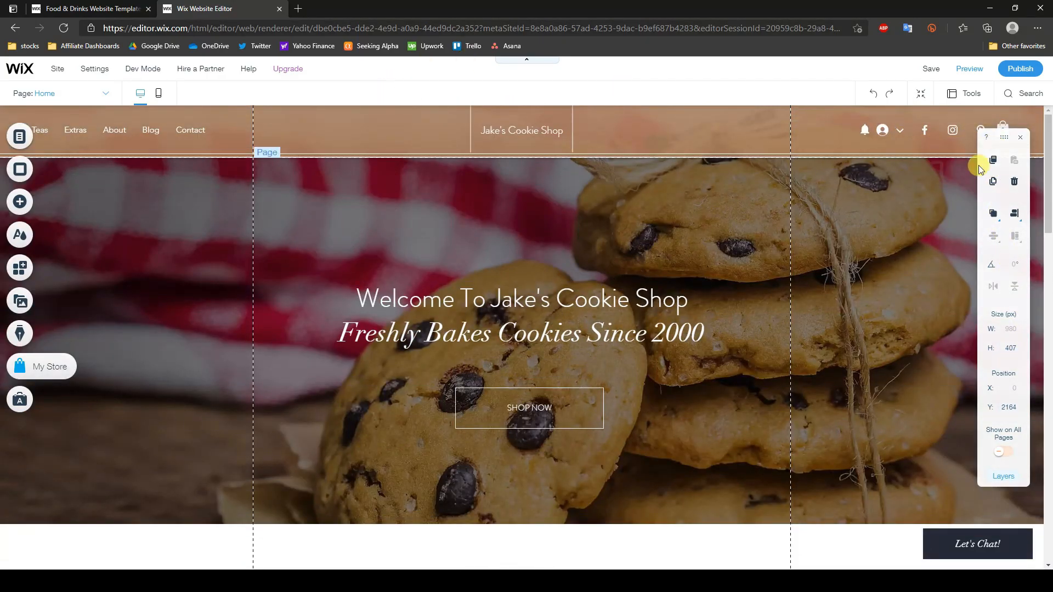
# Step: Change the footer heading's text to "Get to Know Jake's Cookies Better"
pyautogui.moveTo(1047, 147); pyautogui.dragTo(1024, 486)
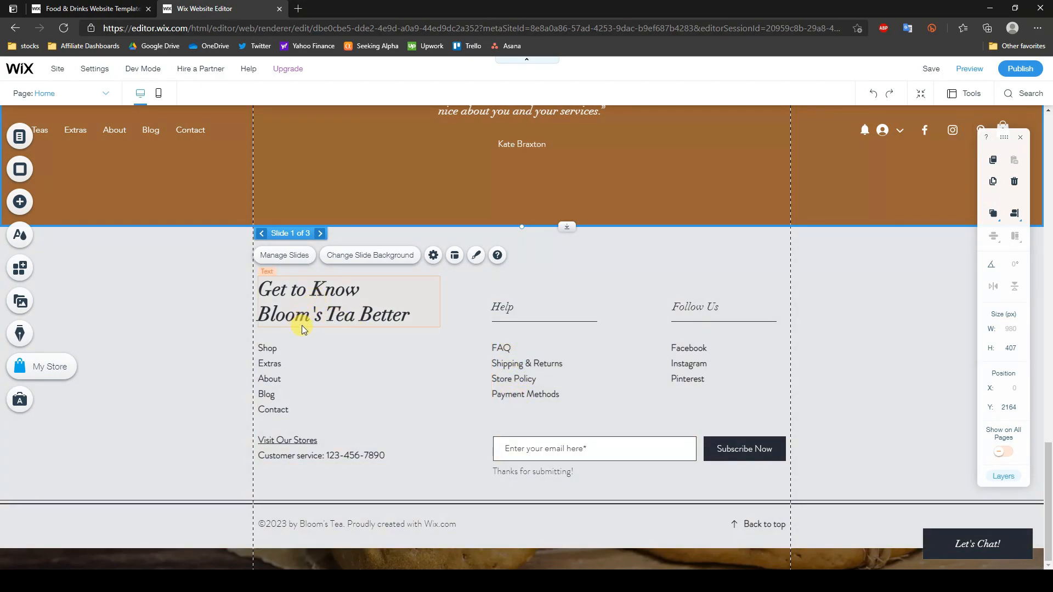
pyautogui.click(311, 303)
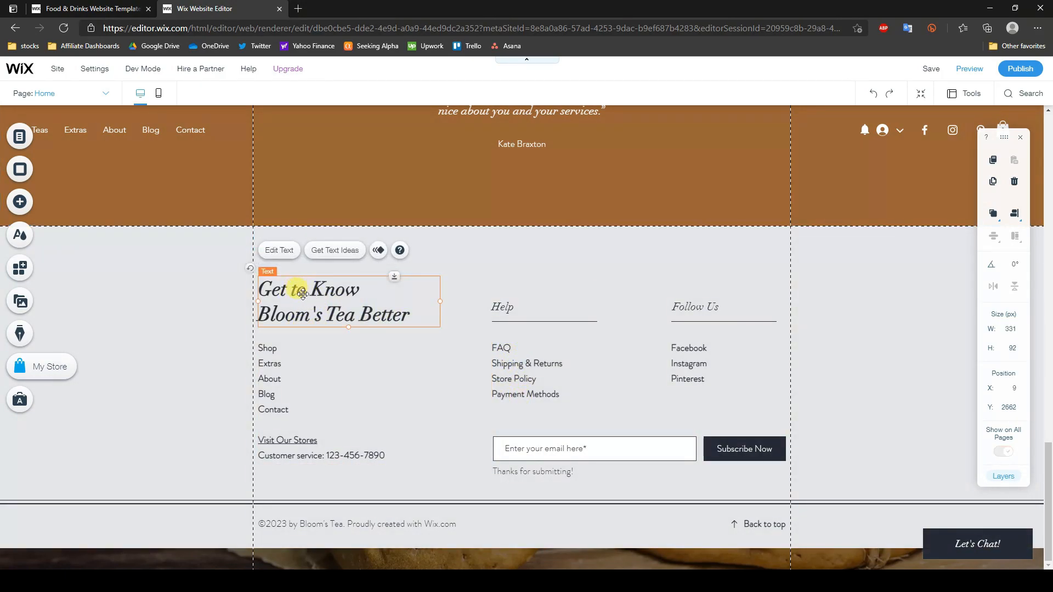
pyautogui.click(654, 503)
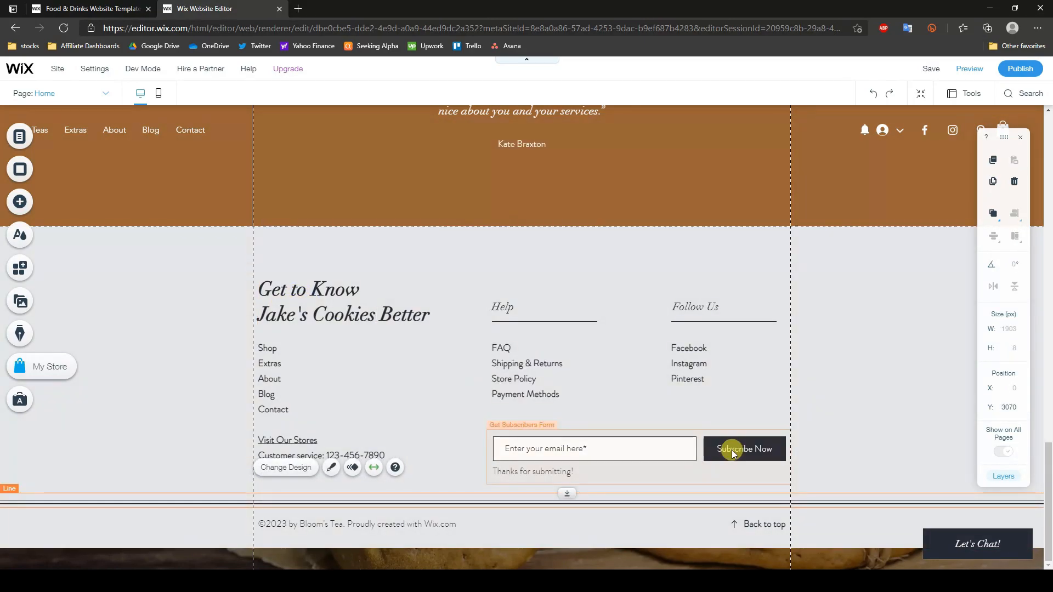
# Step: Open the custom design options for the footer's Get Subscribers form
pyautogui.click(756, 449)
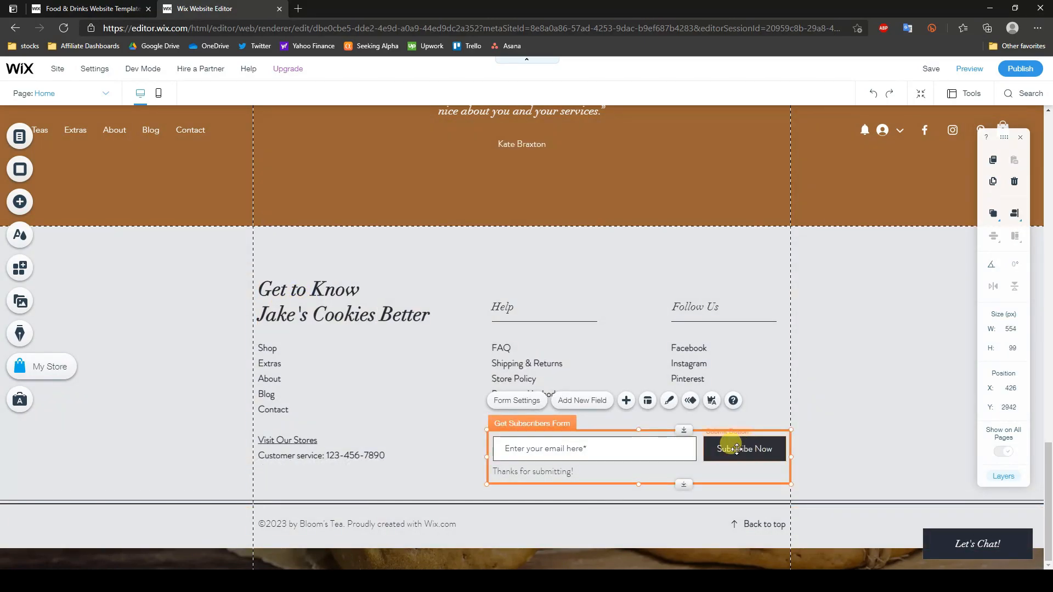
pyautogui.click(670, 403)
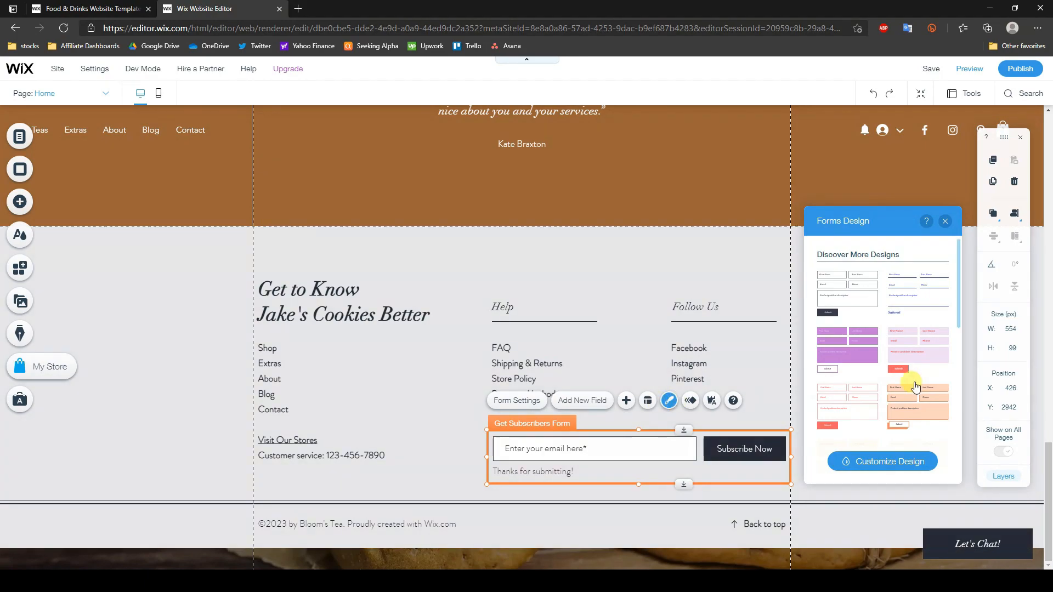
pyautogui.click(883, 462)
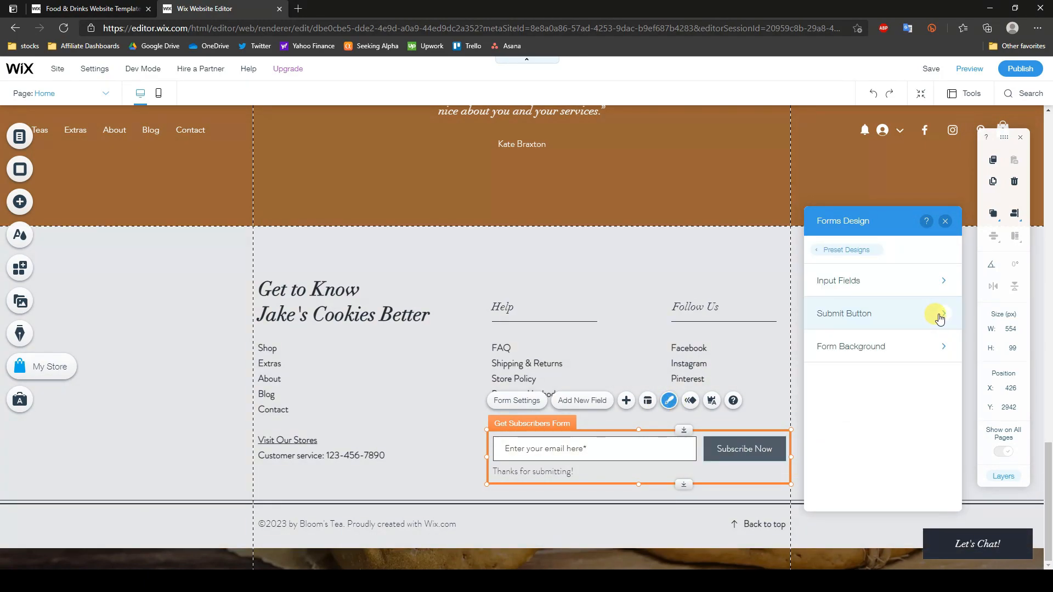
# Step: Set the regular fill colour of the subscriber form's Subscribe Now button to the custom brown #9A6430
pyautogui.click(939, 317)
pyautogui.click(888, 306)
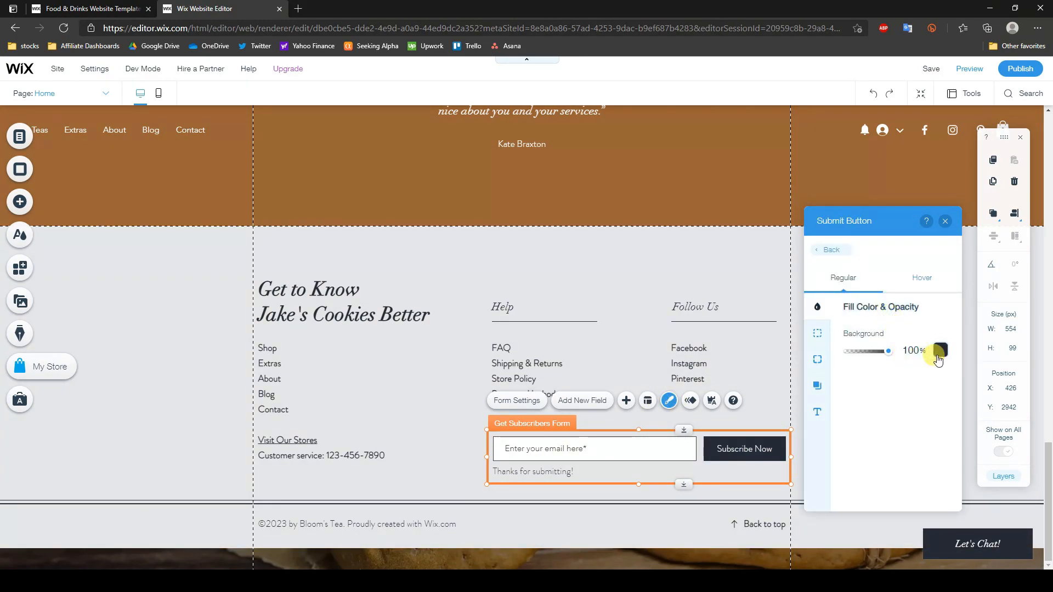
pyautogui.click(942, 356)
pyautogui.click(1004, 489)
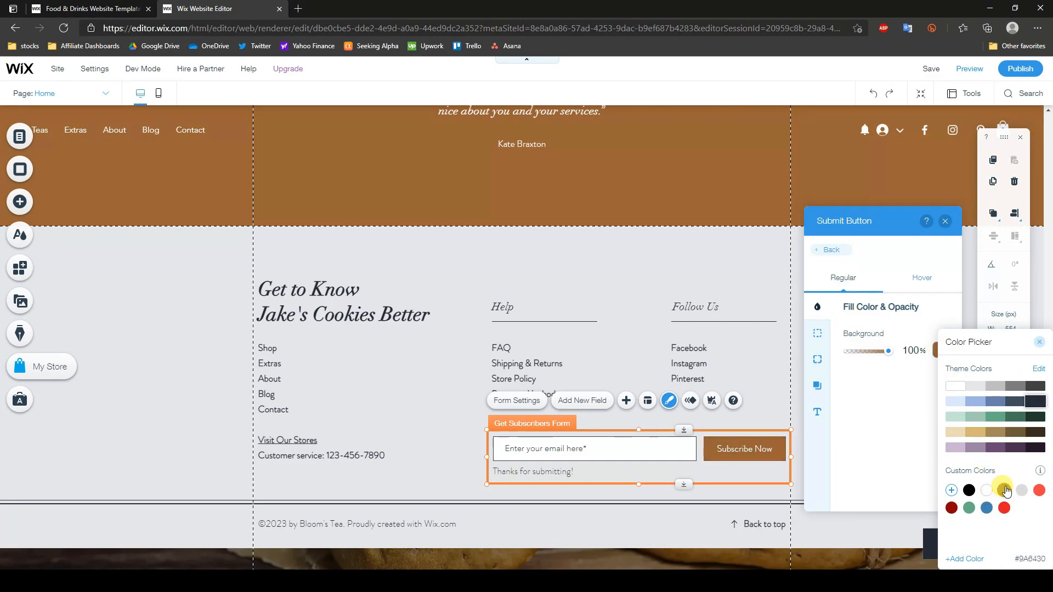
pyautogui.click(945, 224)
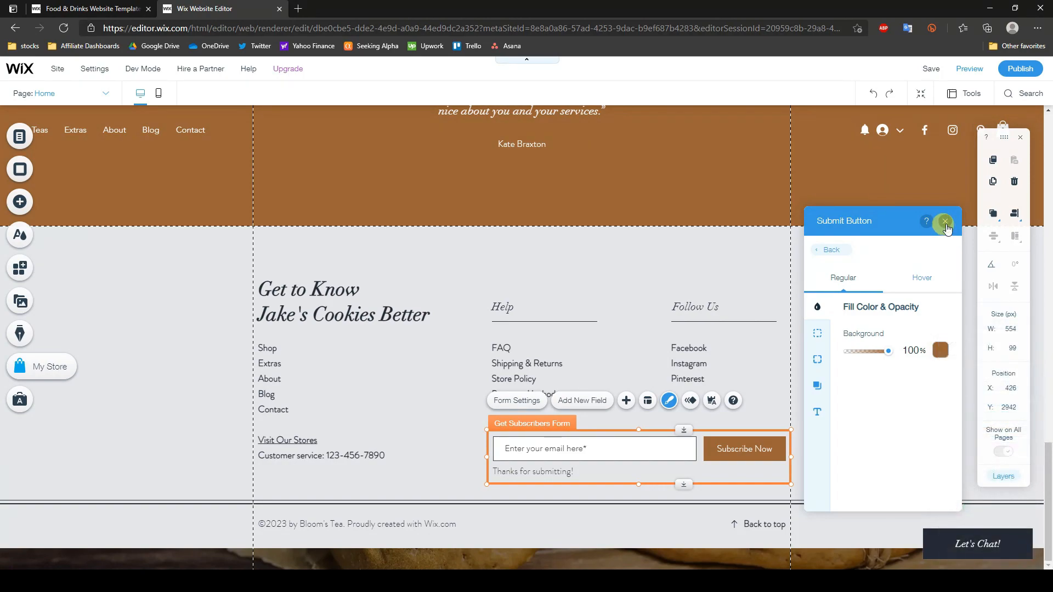
pyautogui.click(946, 223)
pyautogui.click(834, 423)
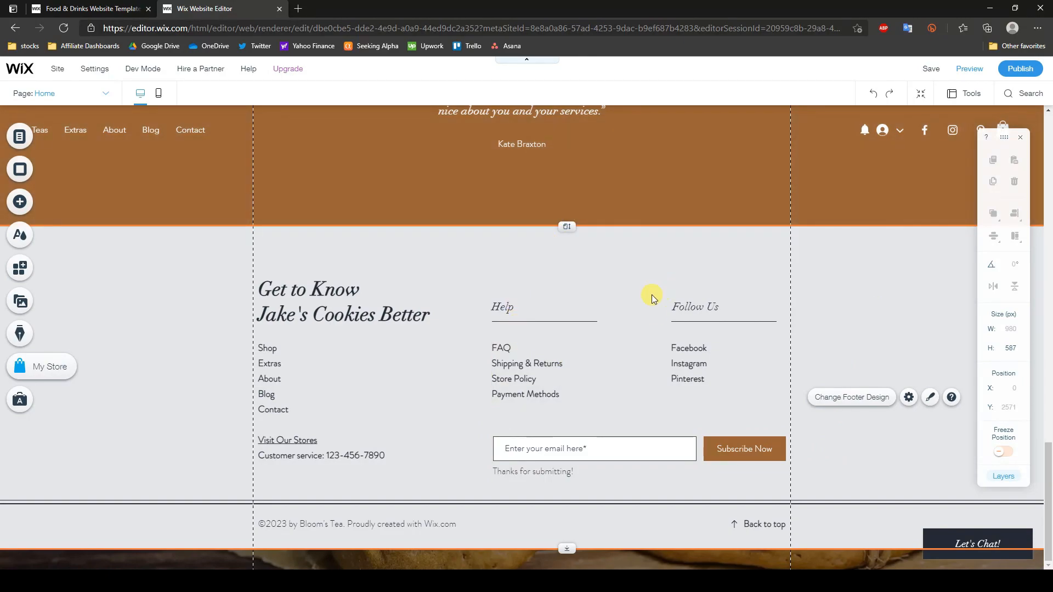
# Step: Review the home page from the footer up to the welcome banner, including the Our Cookies product gallery
pyautogui.scroll(1, 651, 300)
pyautogui.scroll(-1, 627, 298)
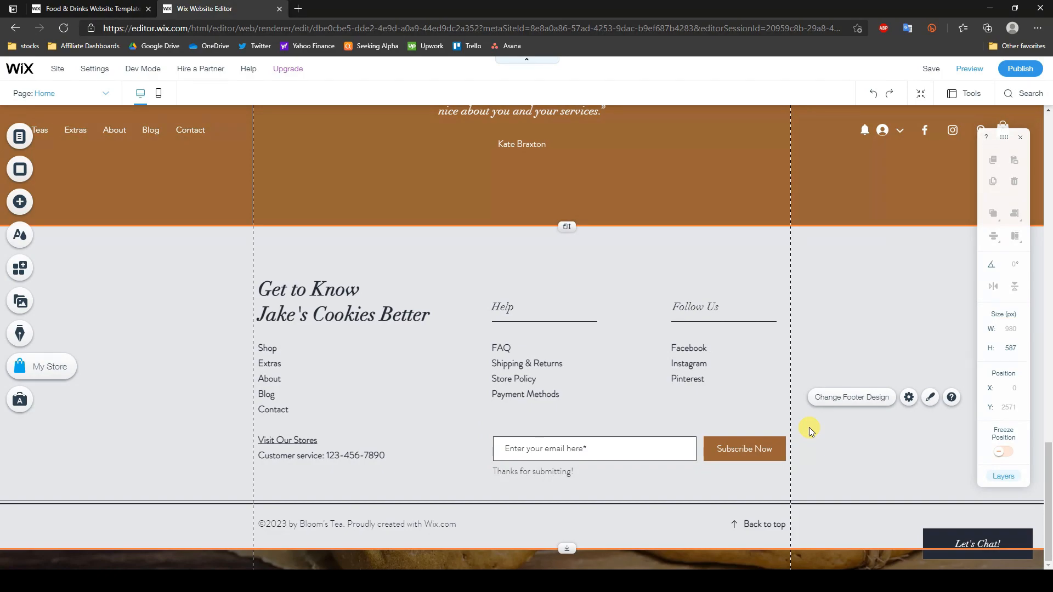
pyautogui.scroll(3, 817, 441)
pyautogui.scroll(7, 802, 443)
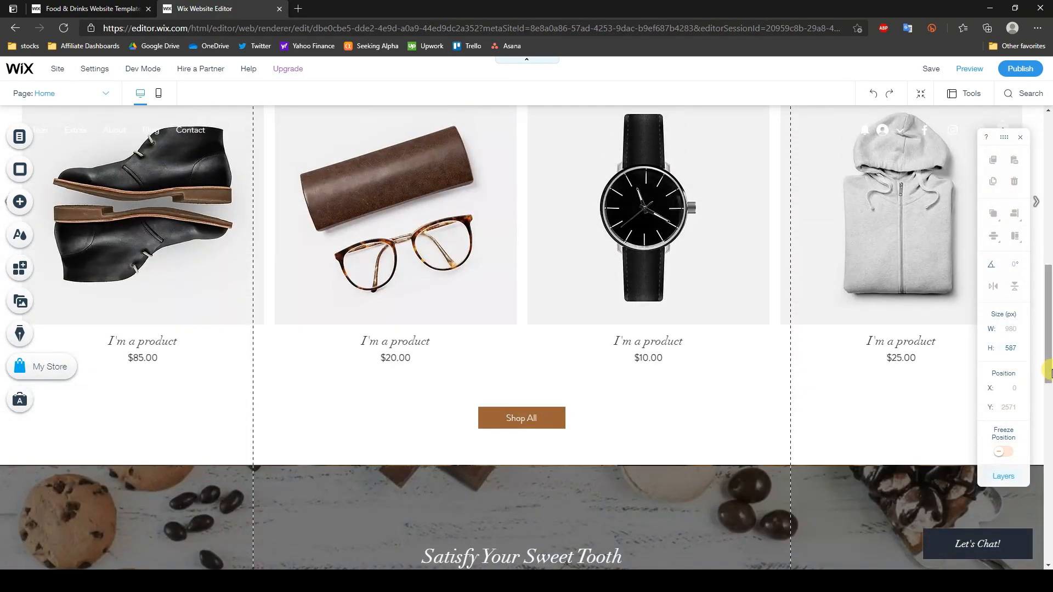
pyautogui.moveTo(1045, 376); pyautogui.dragTo(1041, 470)
pyautogui.scroll(-4, 1027, 477)
pyautogui.scroll(20, 1010, 347)
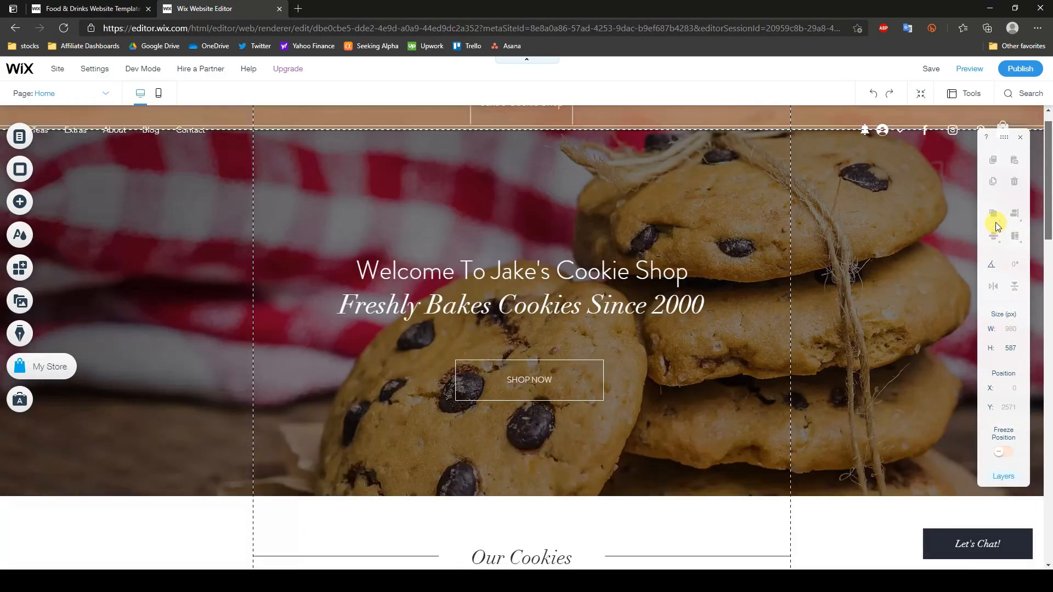
pyautogui.scroll(-5, 1015, 277)
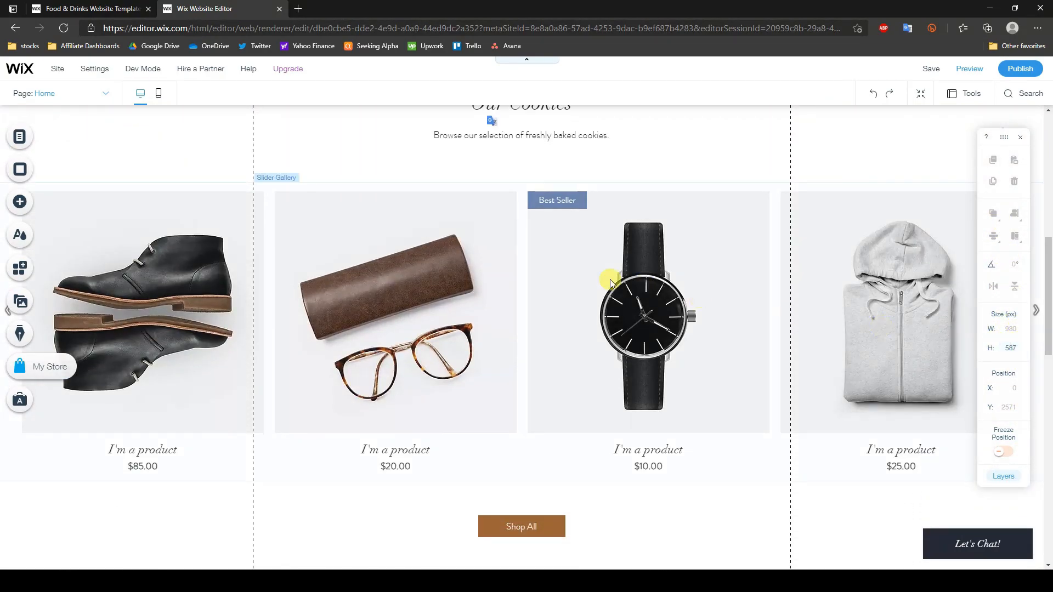
pyautogui.scroll(1, 663, 465)
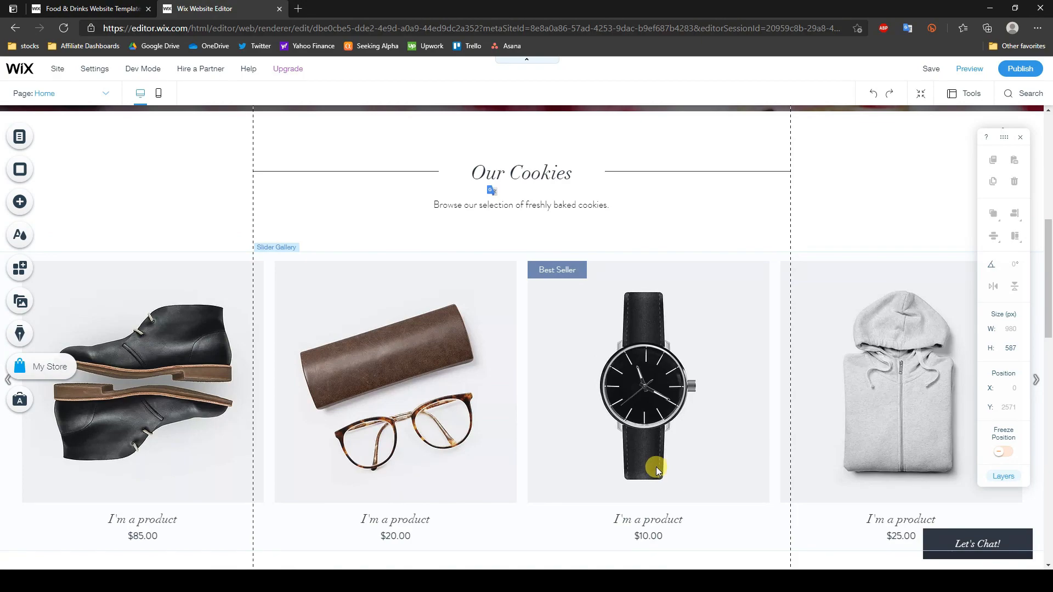
pyautogui.scroll(10, 679, 385)
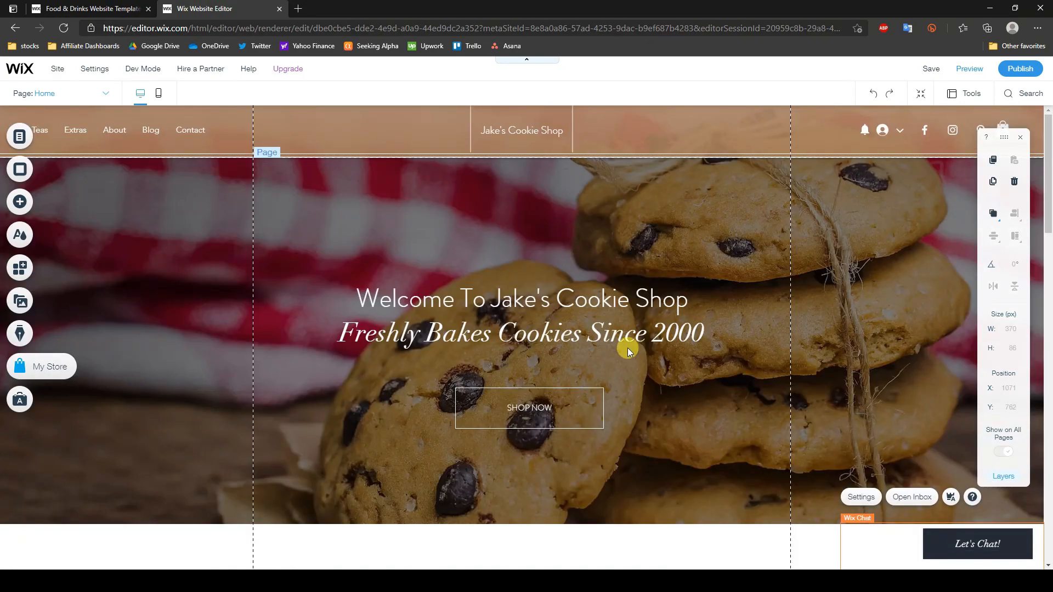
# Step: Set the background colour of the Wix Chat header design to the custom brown #9A6430
pyautogui.click(800, 538)
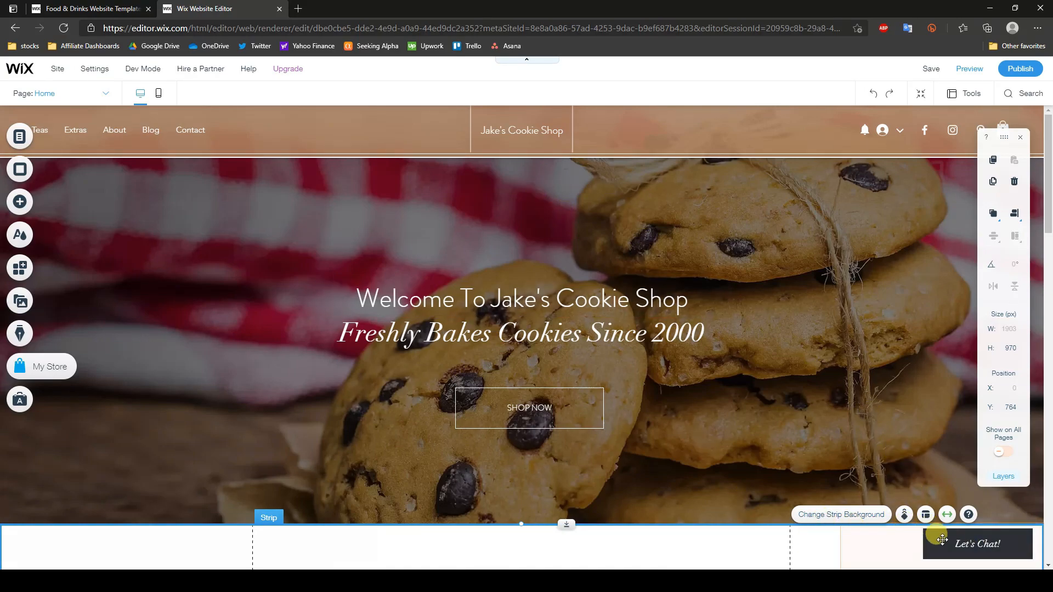
pyautogui.click(942, 546)
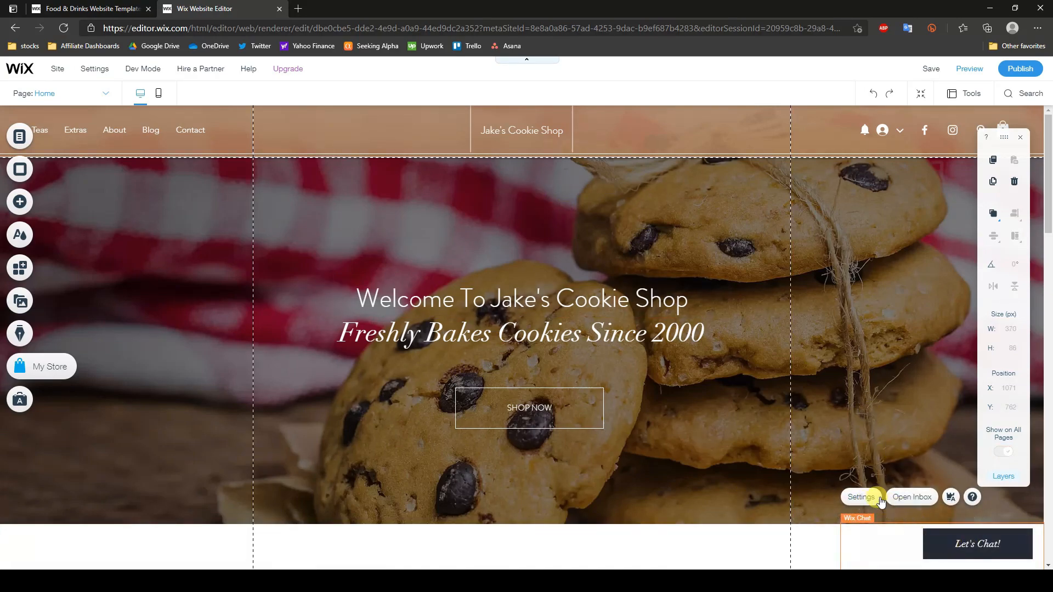
pyautogui.click(862, 498)
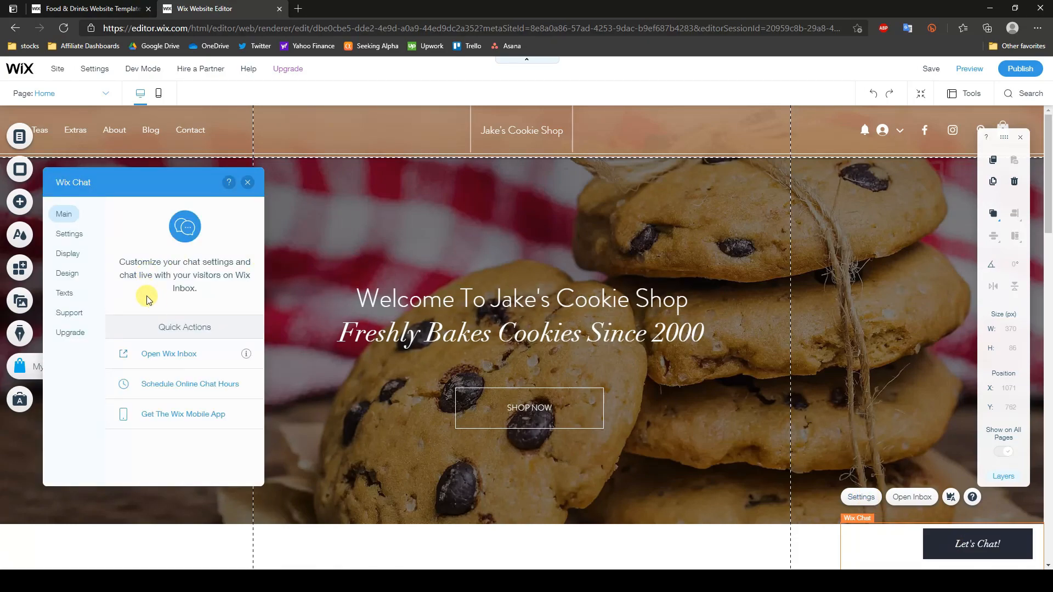
pyautogui.click(68, 273)
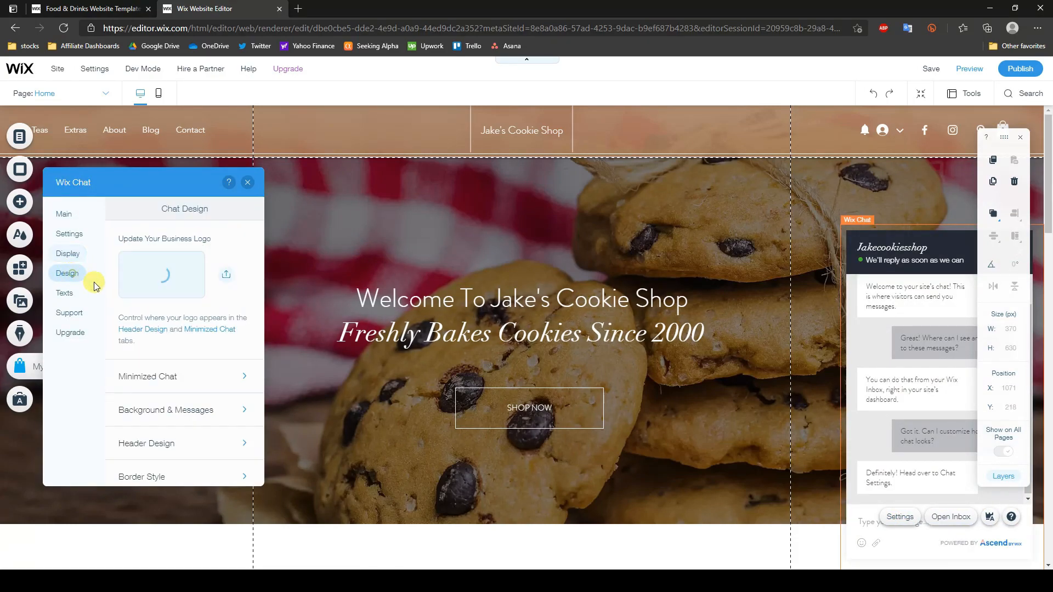
pyautogui.scroll(-1, 192, 364)
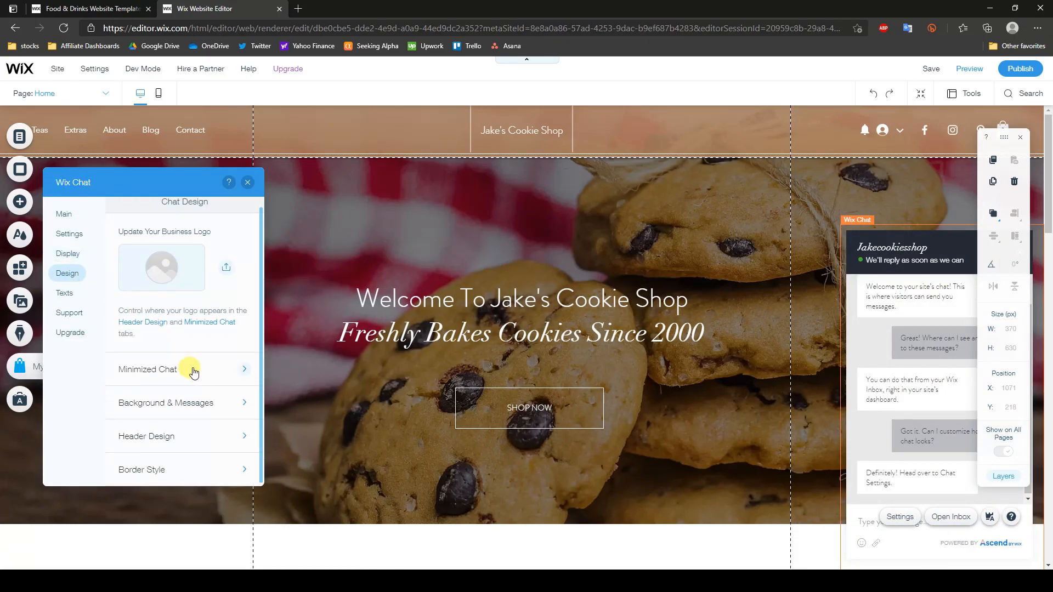
pyautogui.click(207, 326)
pyautogui.click(242, 304)
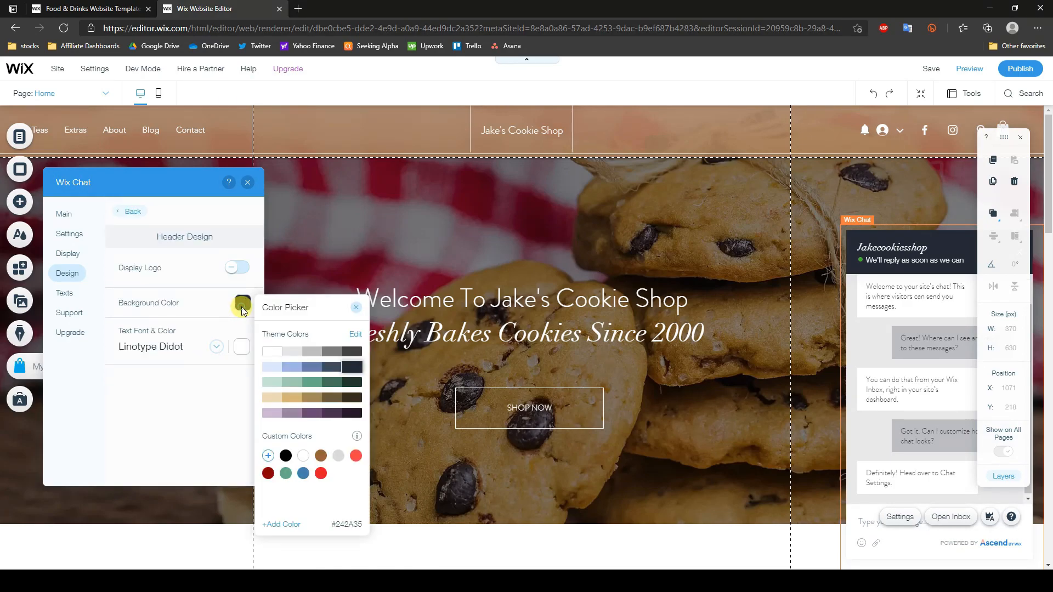
pyautogui.click(320, 455)
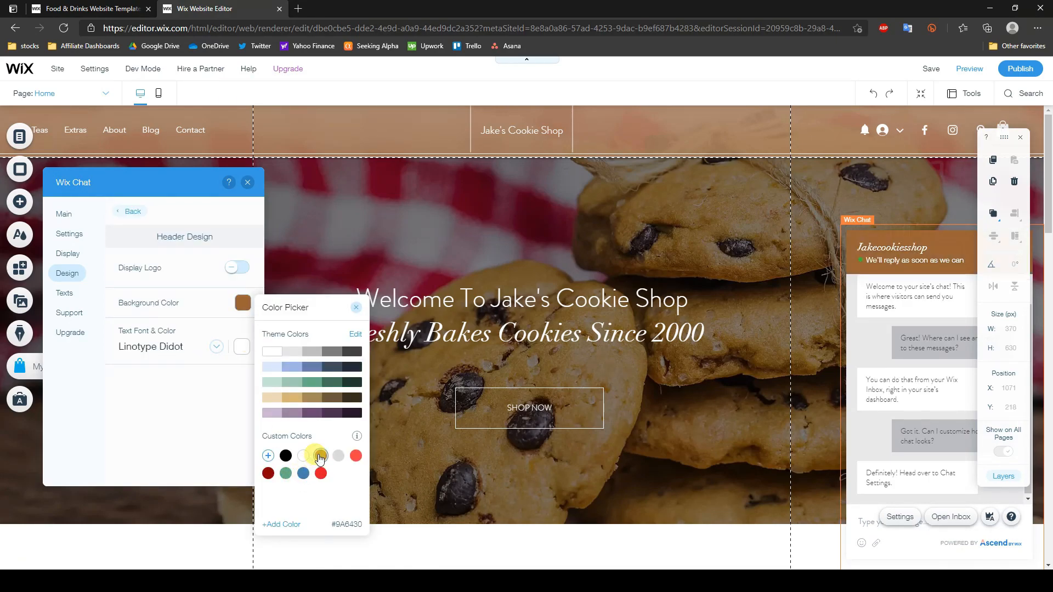
# Step: Set the minimized chat's background to the same custom brown as the chat header and close the chat settings
pyautogui.click(202, 422)
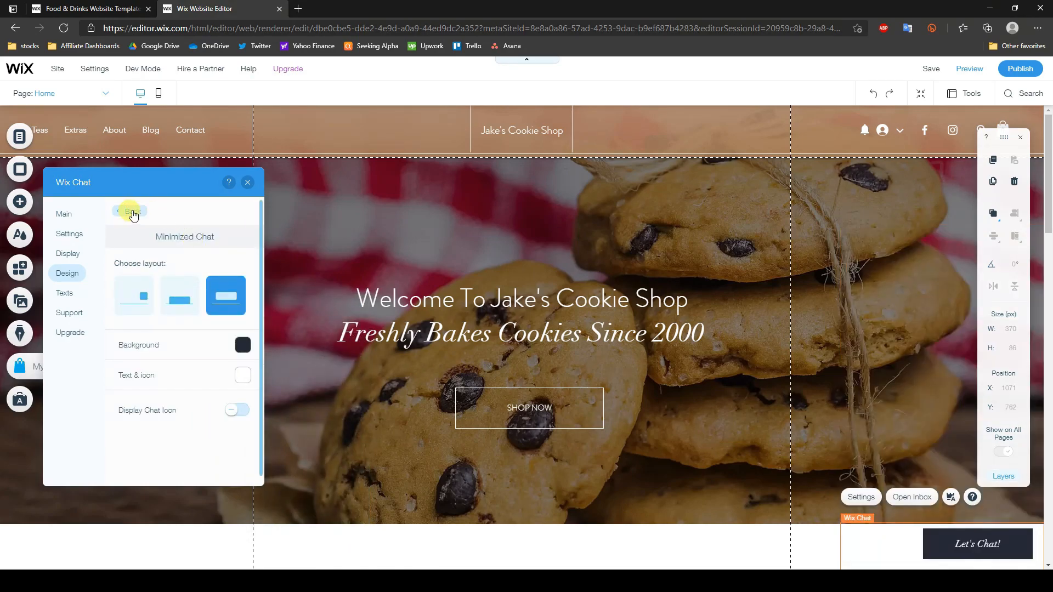
pyautogui.click(132, 213)
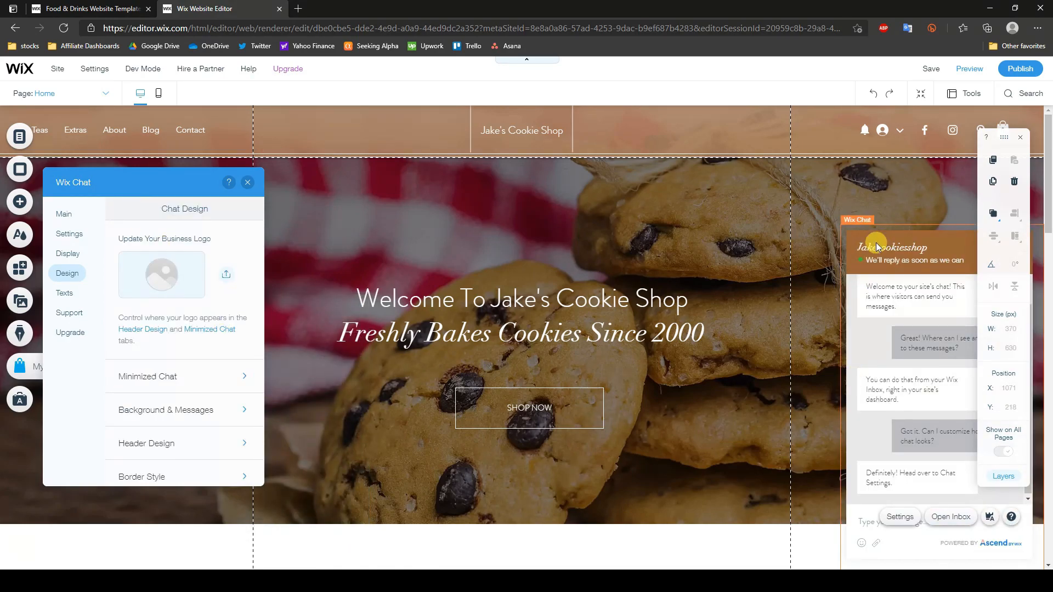
pyautogui.click(180, 378)
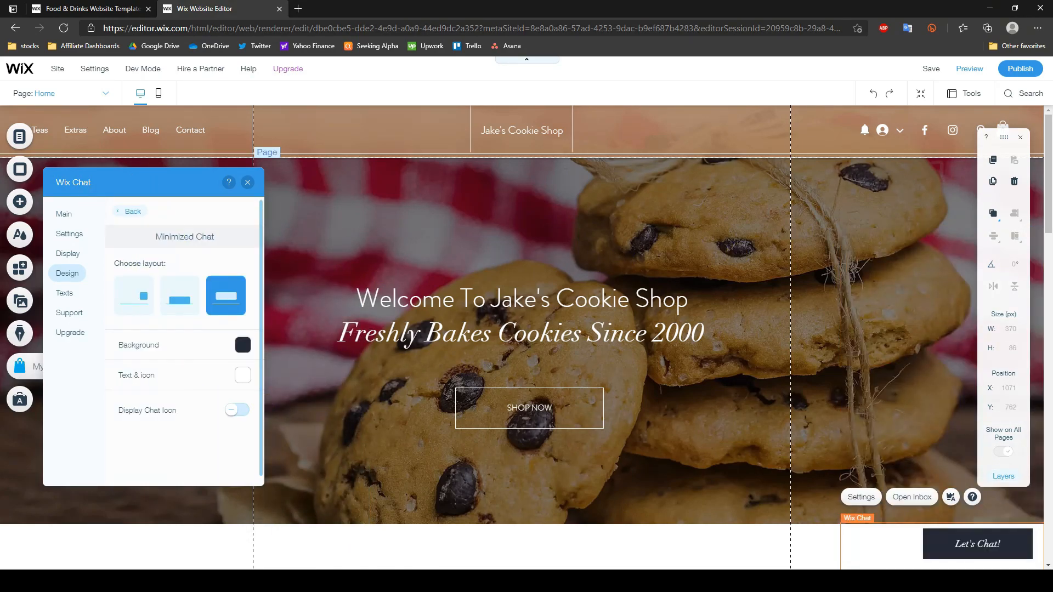
pyautogui.click(241, 344)
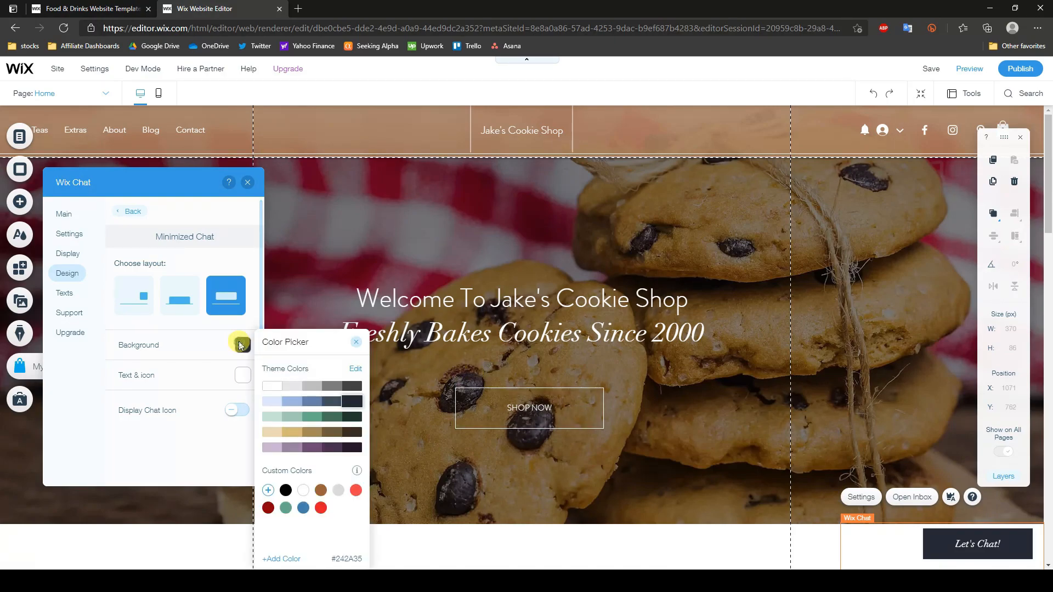
pyautogui.click(320, 491)
pyautogui.click(209, 521)
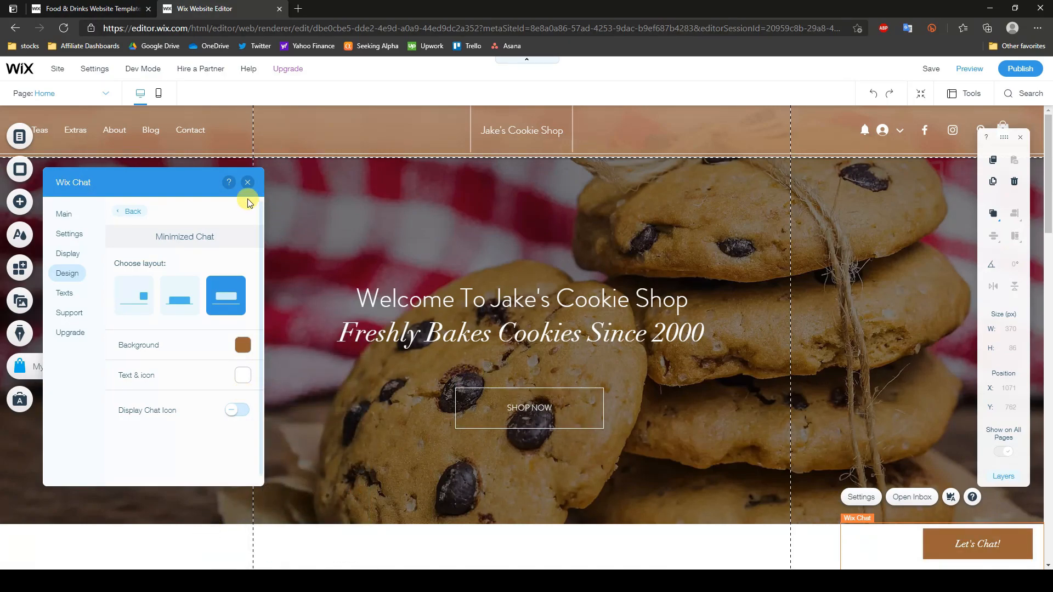
pyautogui.click(247, 184)
pyautogui.click(810, 537)
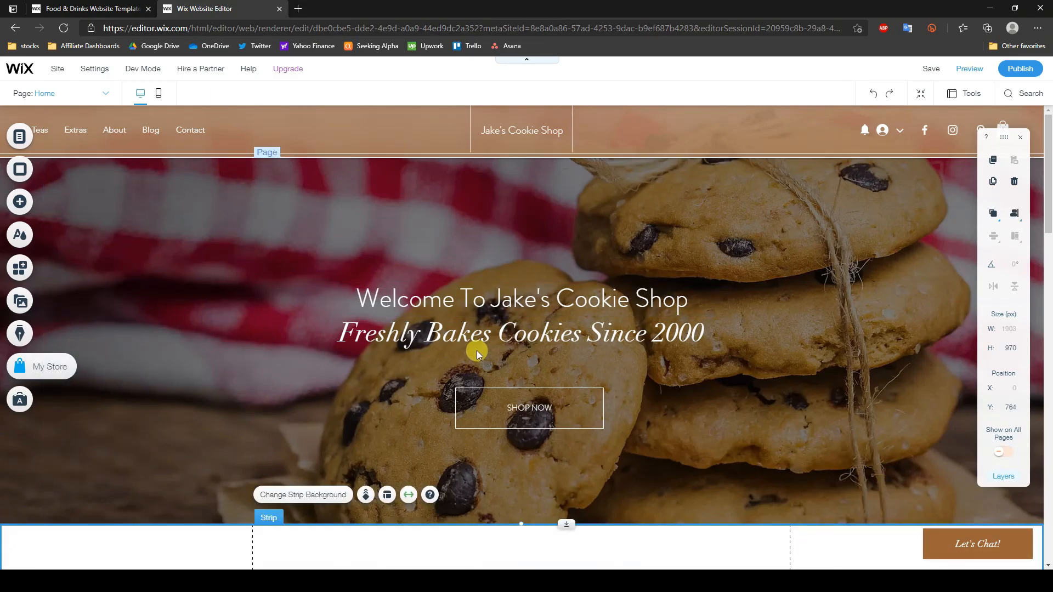
# Step: Switch from the Home page to the About page for editing
pyautogui.scroll(-5, 603, 329)
pyautogui.scroll(5, 658, 323)
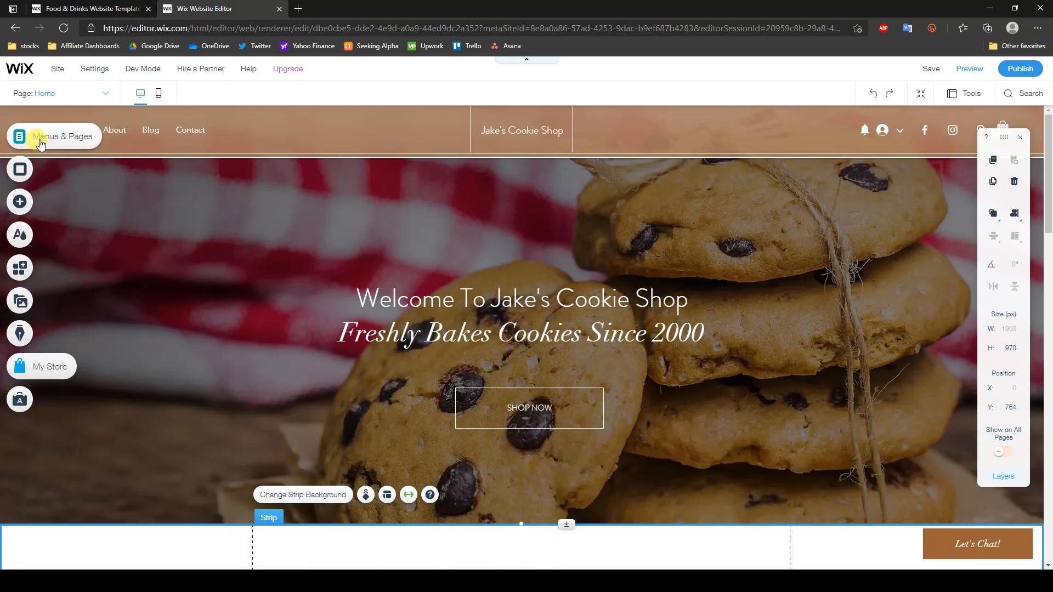
pyautogui.click(46, 141)
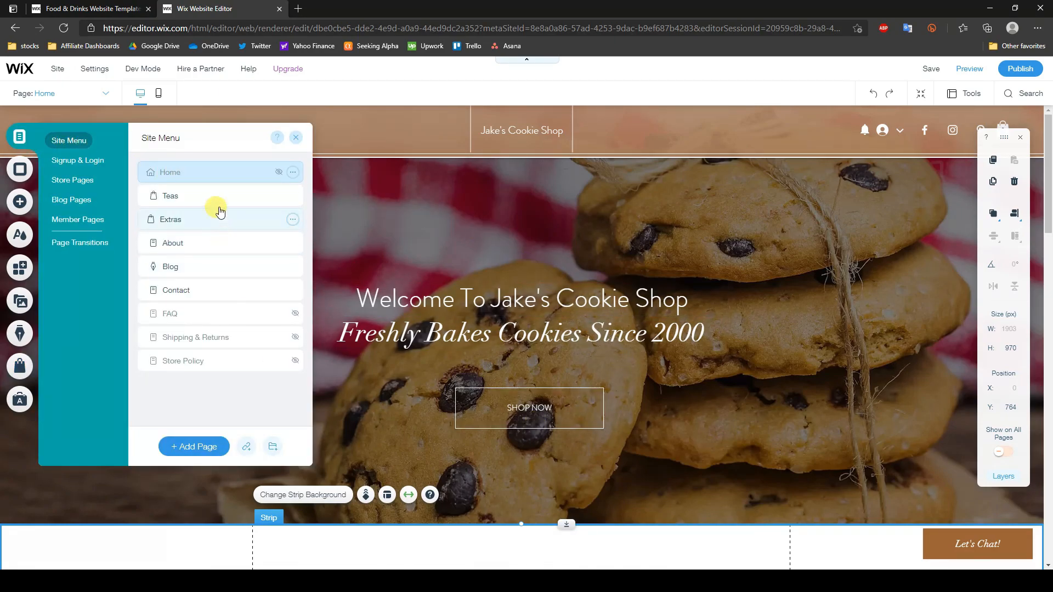
pyautogui.click(204, 248)
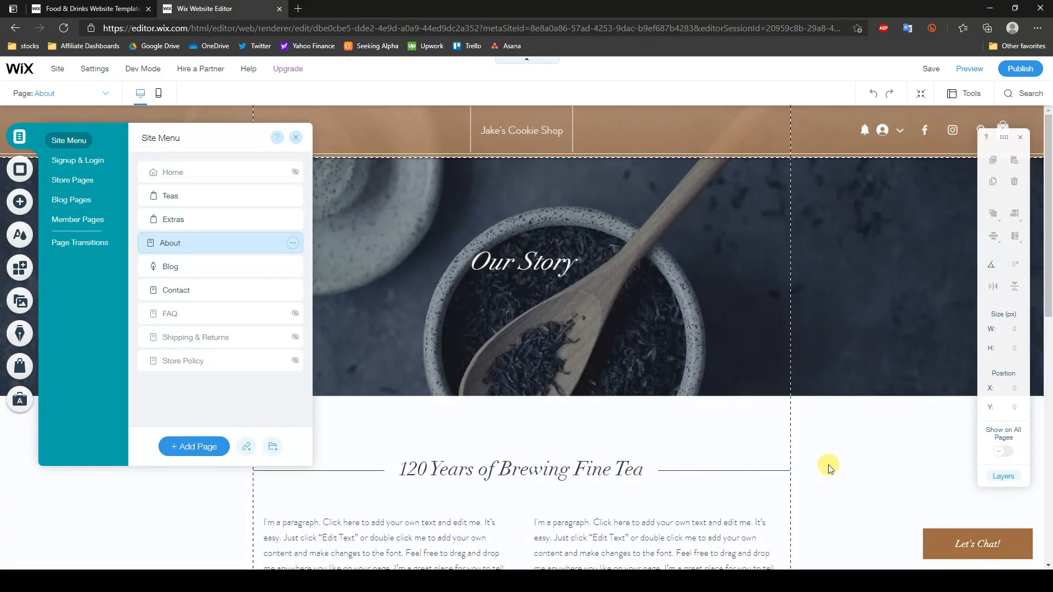
# Step: Examine the About page's Our Story banner, heading, paragraph text and footer
pyautogui.scroll(-4, 833, 459)
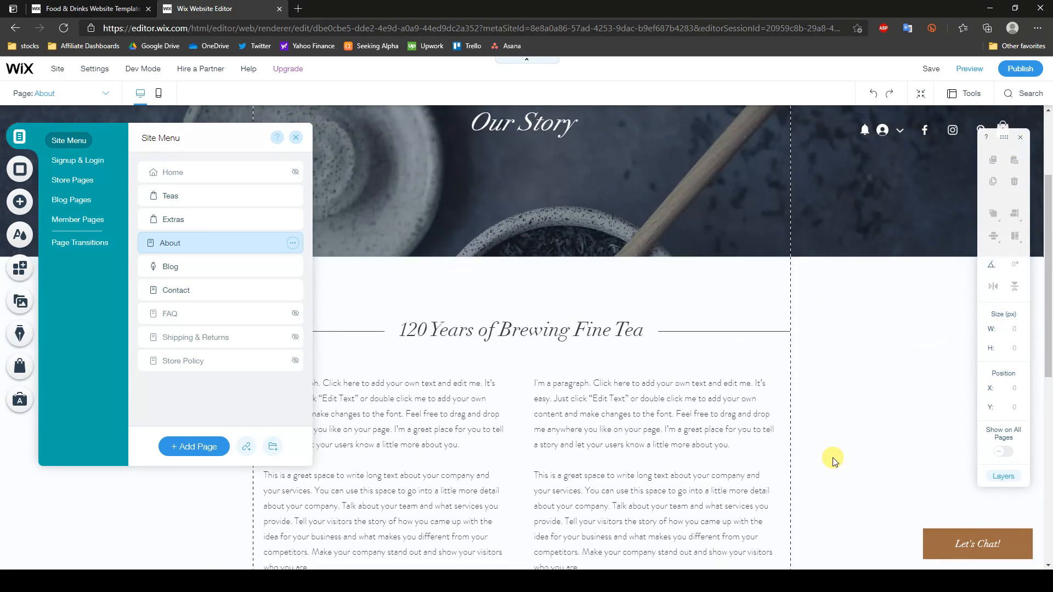
pyautogui.scroll(4, 833, 459)
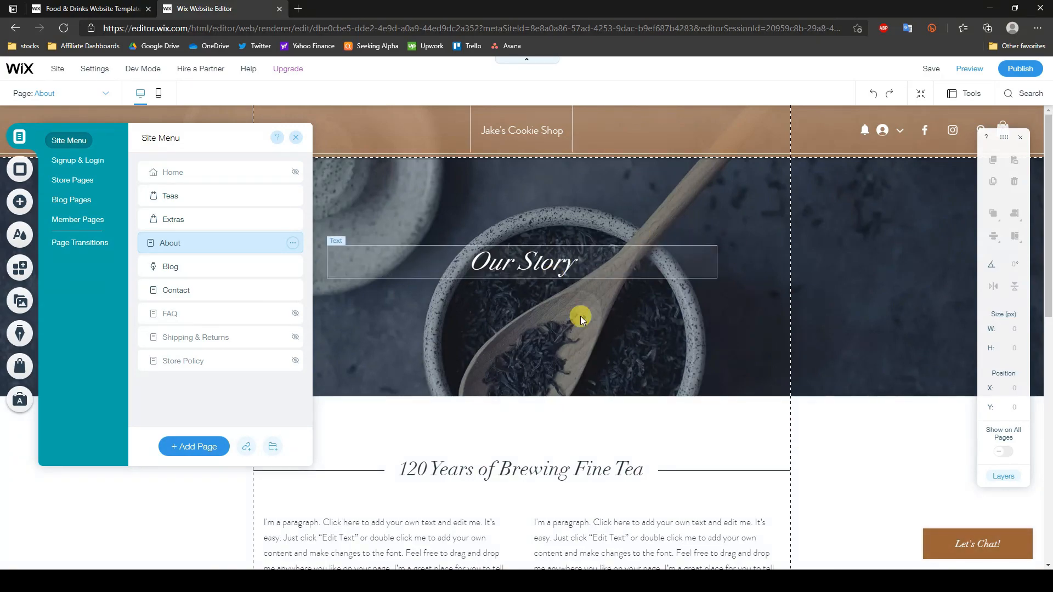
pyautogui.click(845, 426)
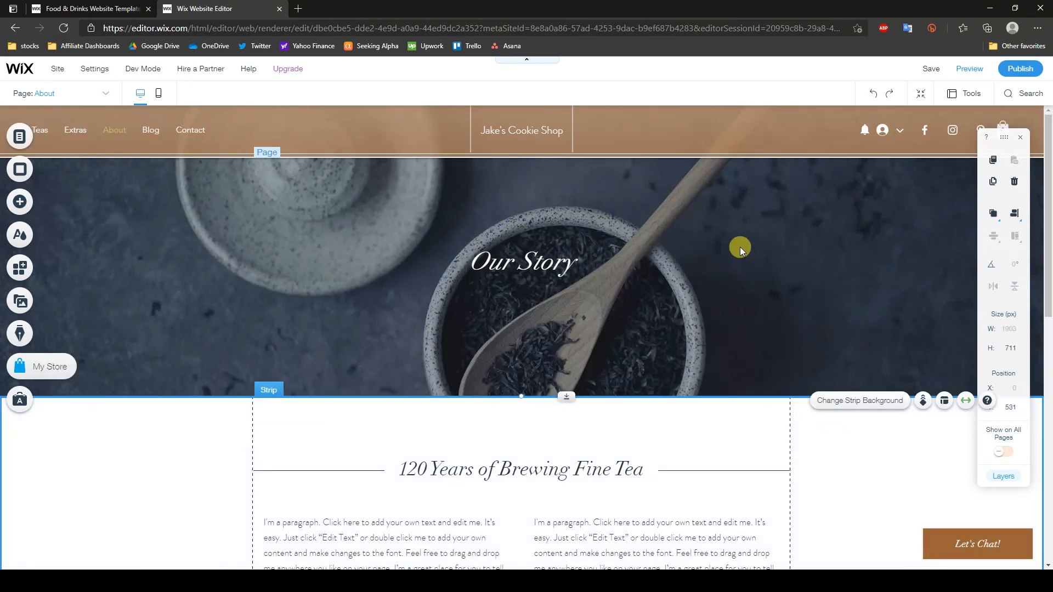
pyautogui.scroll(-5, 620, 311)
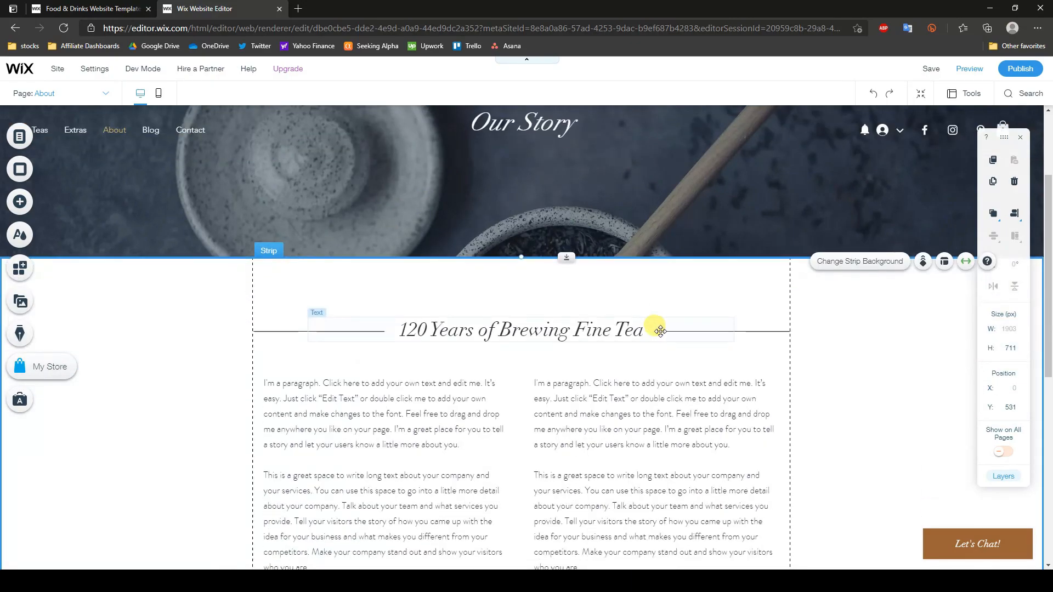
pyautogui.scroll(-4, 401, 316)
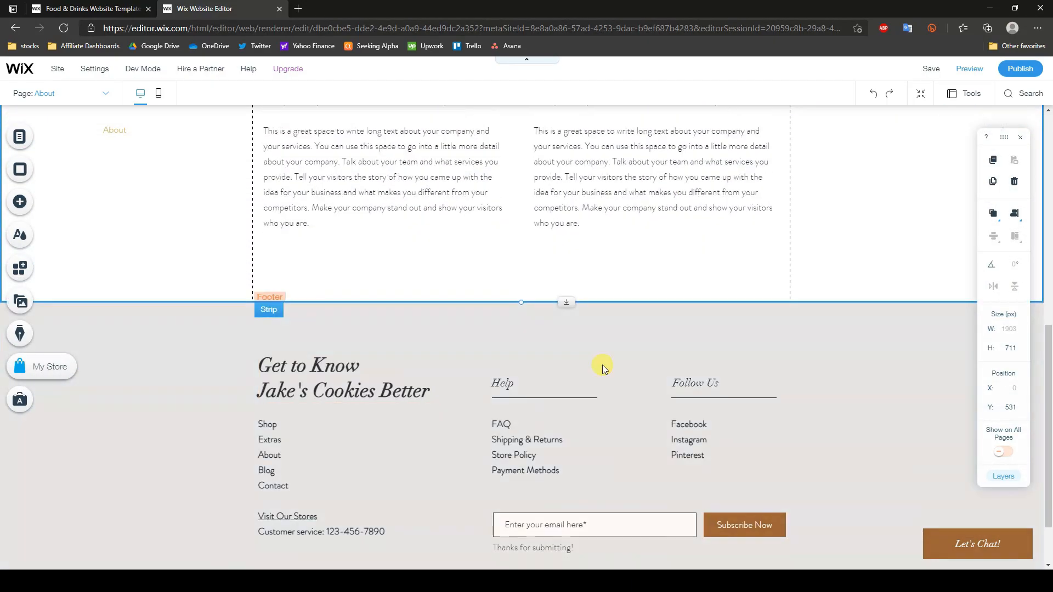
pyautogui.scroll(9, 564, 346)
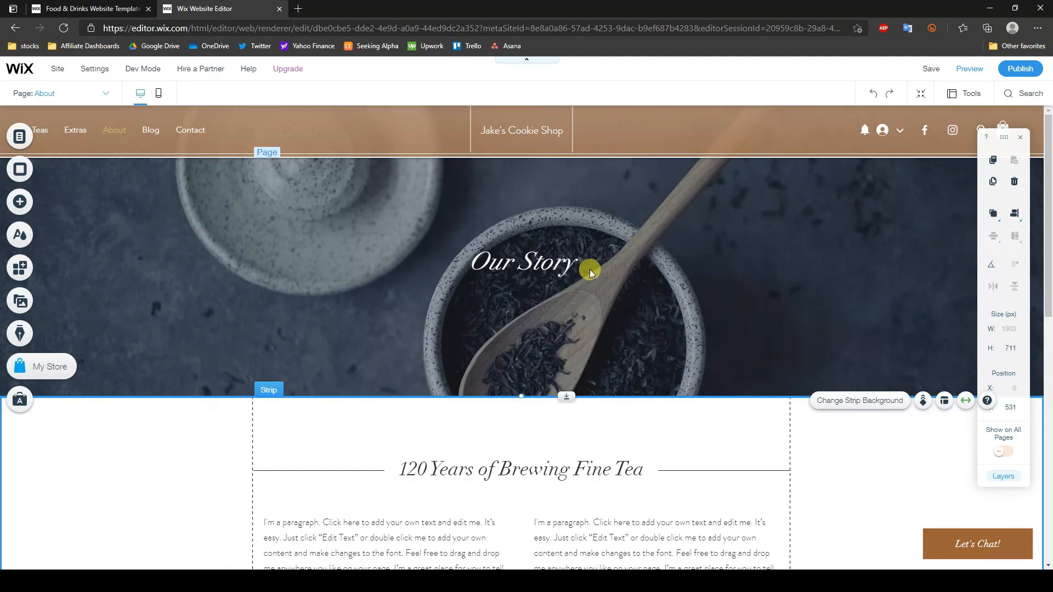
pyautogui.scroll(-1, 378, 288)
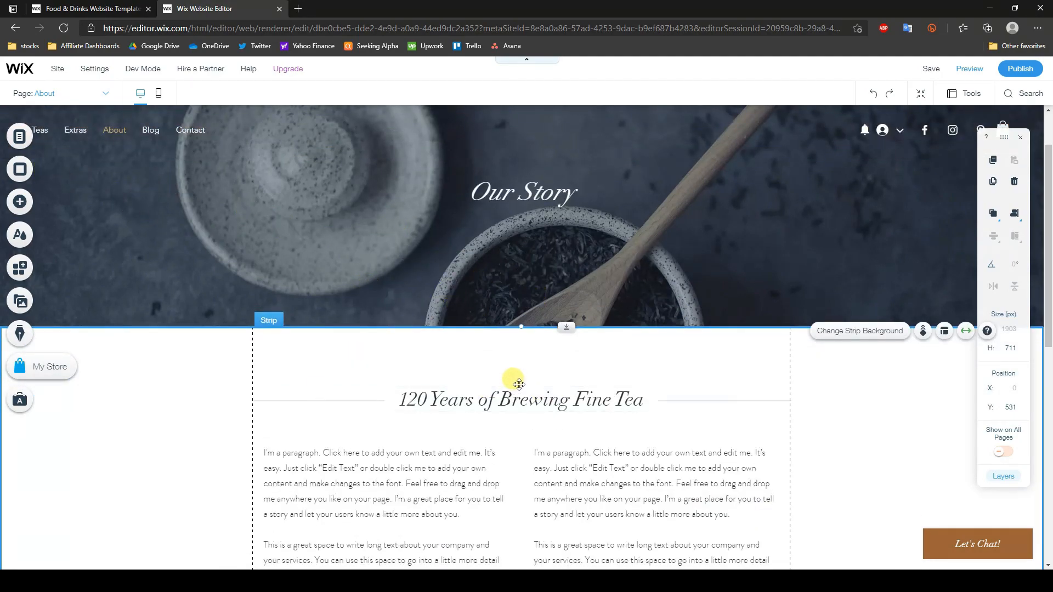
pyautogui.scroll(-1, 515, 379)
pyautogui.scroll(2, 515, 378)
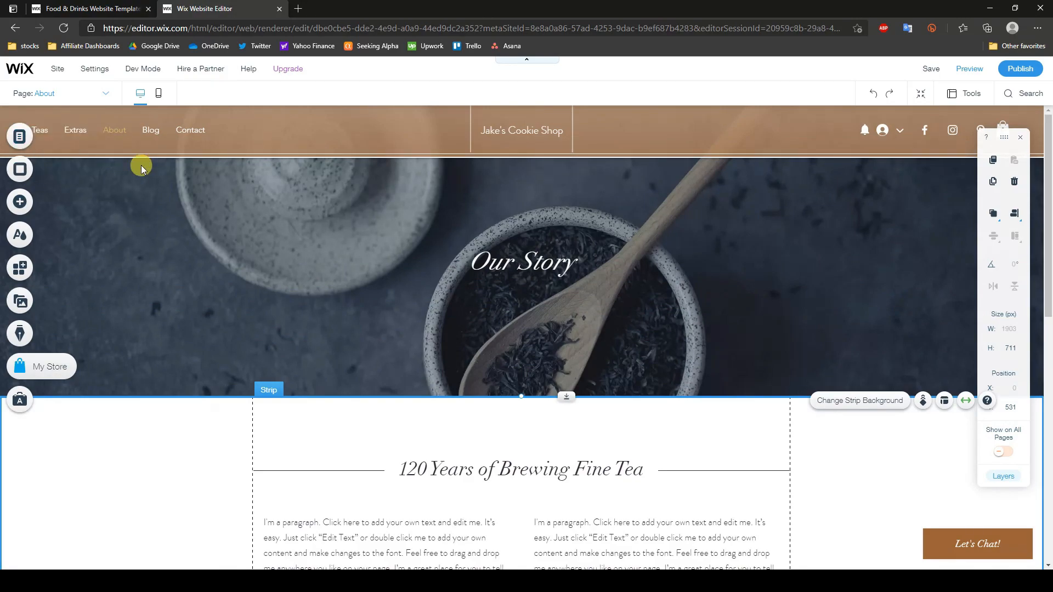
# Step: Add the three-column About Us strip with food photos from the About strip designs below the Our Story banner
pyautogui.click(29, 212)
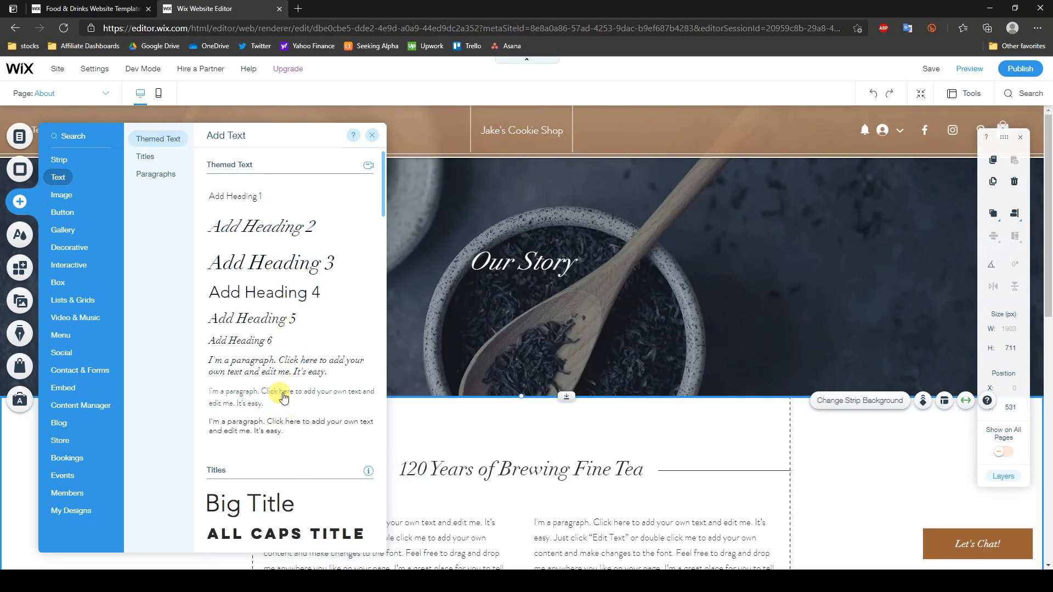
pyautogui.click(58, 160)
pyautogui.click(174, 202)
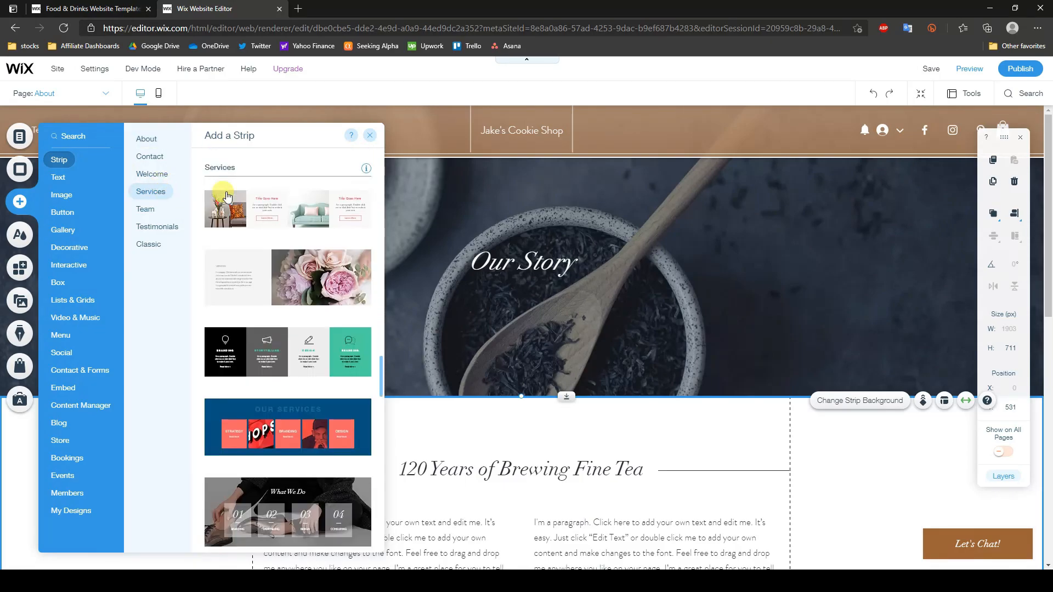
pyautogui.click(153, 144)
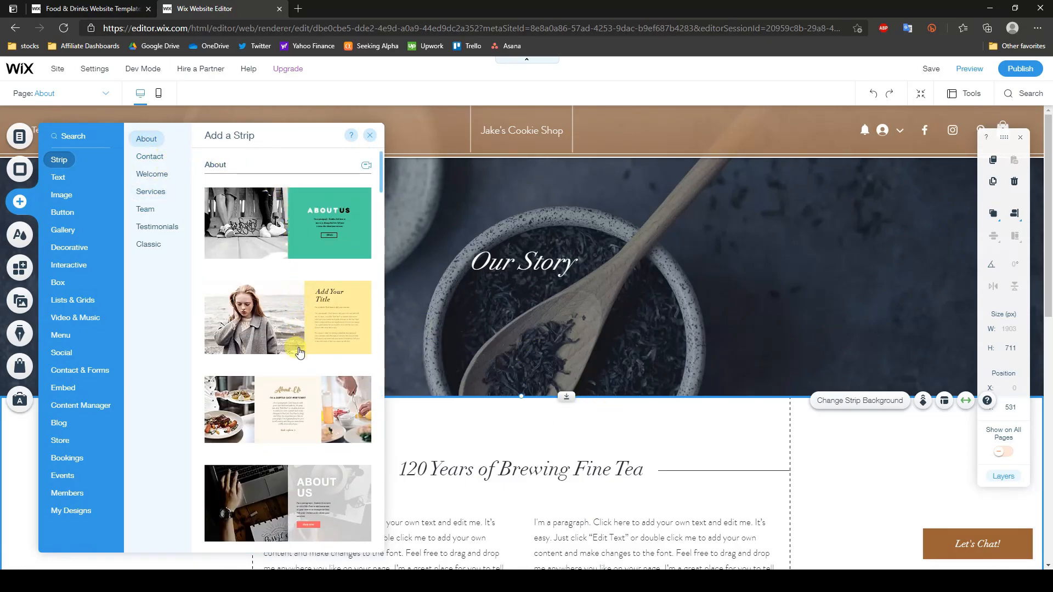
pyautogui.scroll(-1, 311, 344)
pyautogui.scroll(1, 281, 392)
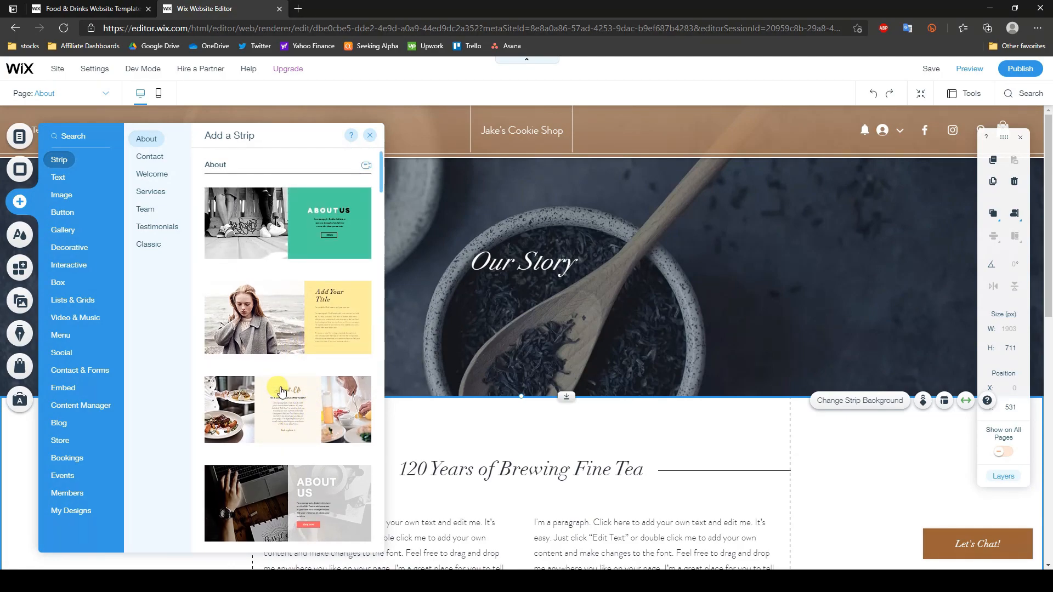
pyautogui.scroll(-4, 616, 360)
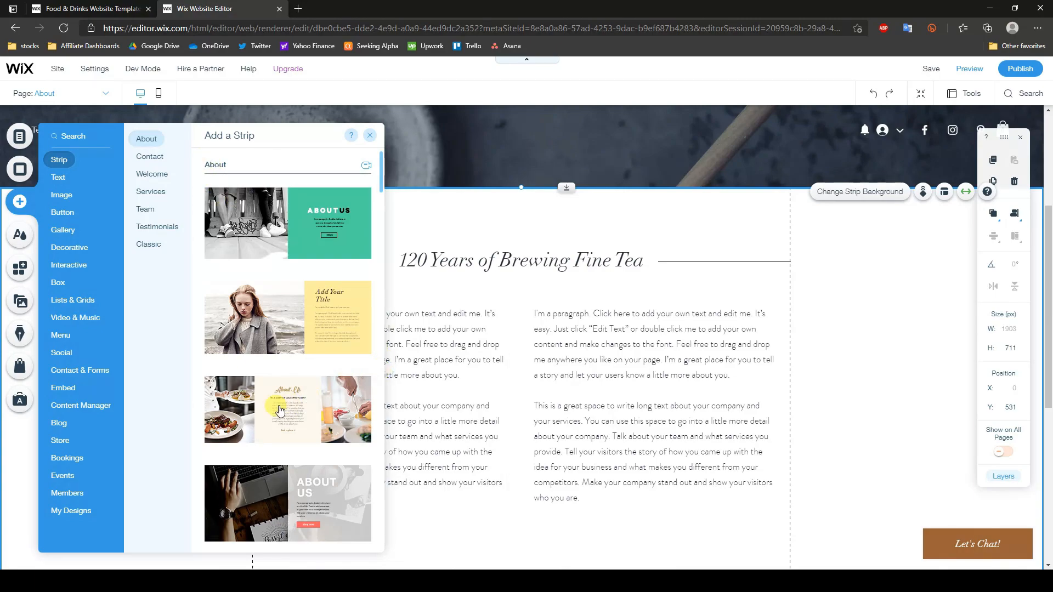
pyautogui.moveTo(276, 409); pyautogui.dragTo(547, 338)
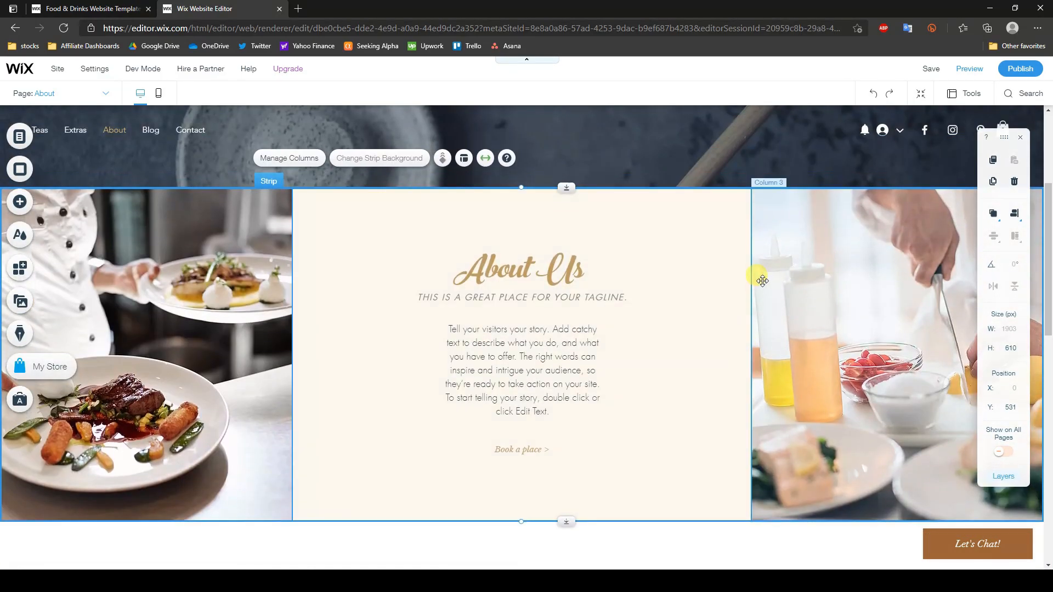
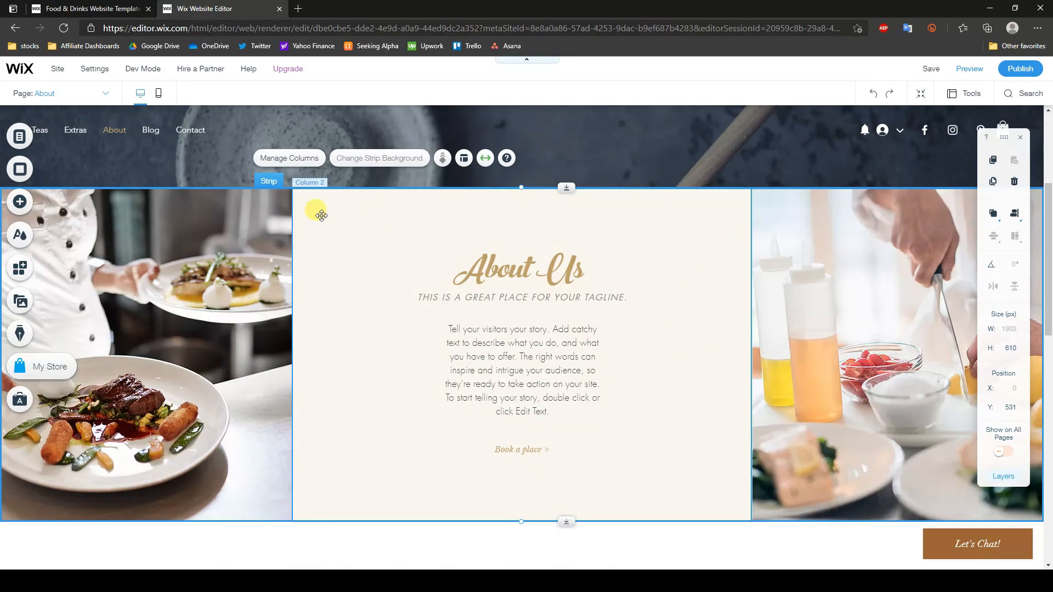
# Step: Delete the newly added About Us strip from the About page
pyautogui.click(802, 274)
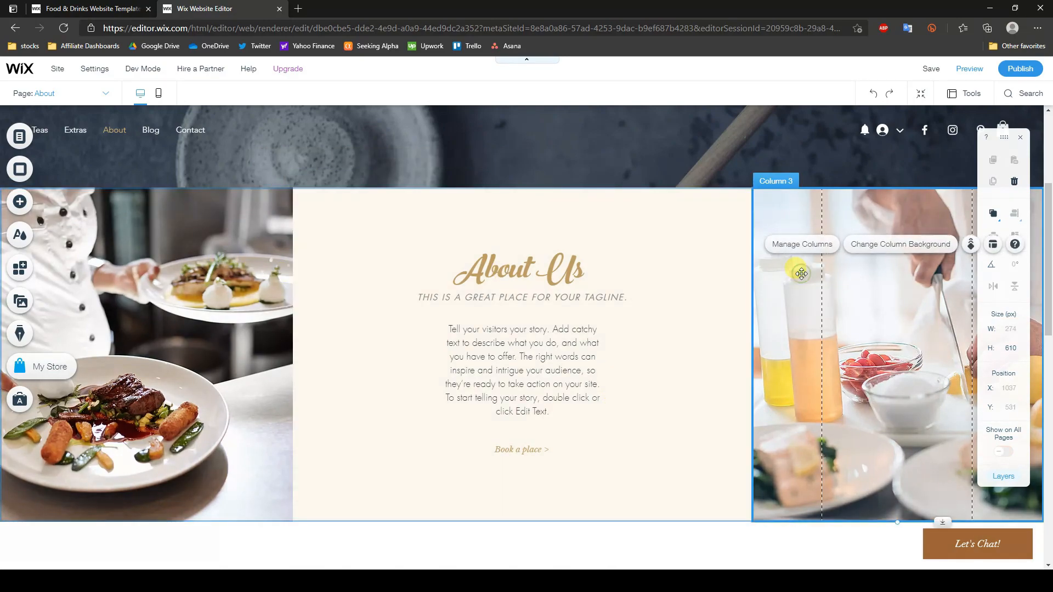
pyautogui.press('Delete')
pyautogui.scroll(3, 313, 201)
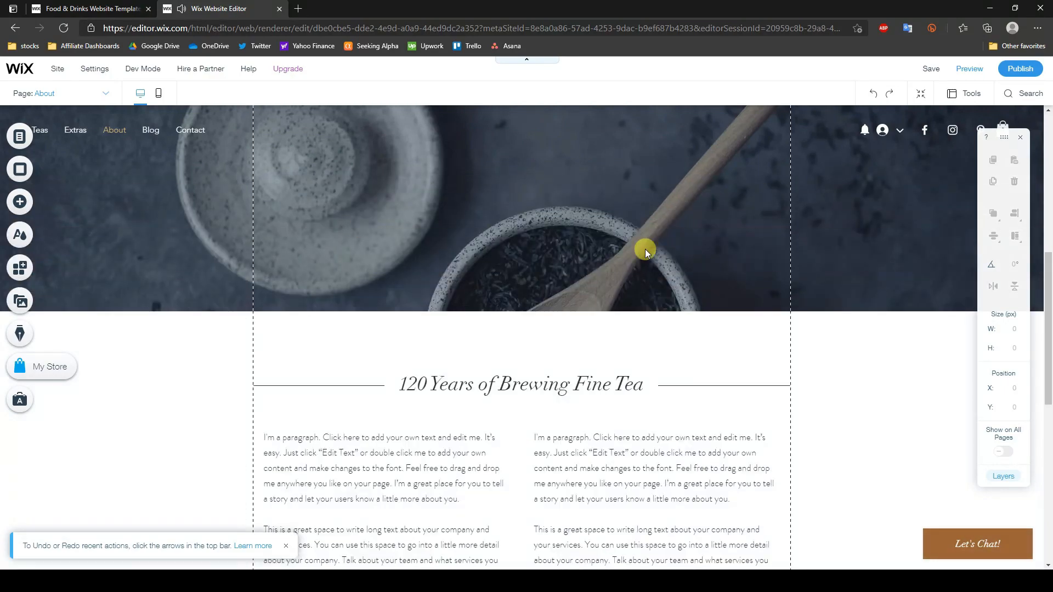
# Step: Browse the ready-made strip designs, including the Welcome, Services, Team and Testimonials groups
pyautogui.click(20, 202)
pyautogui.click(60, 162)
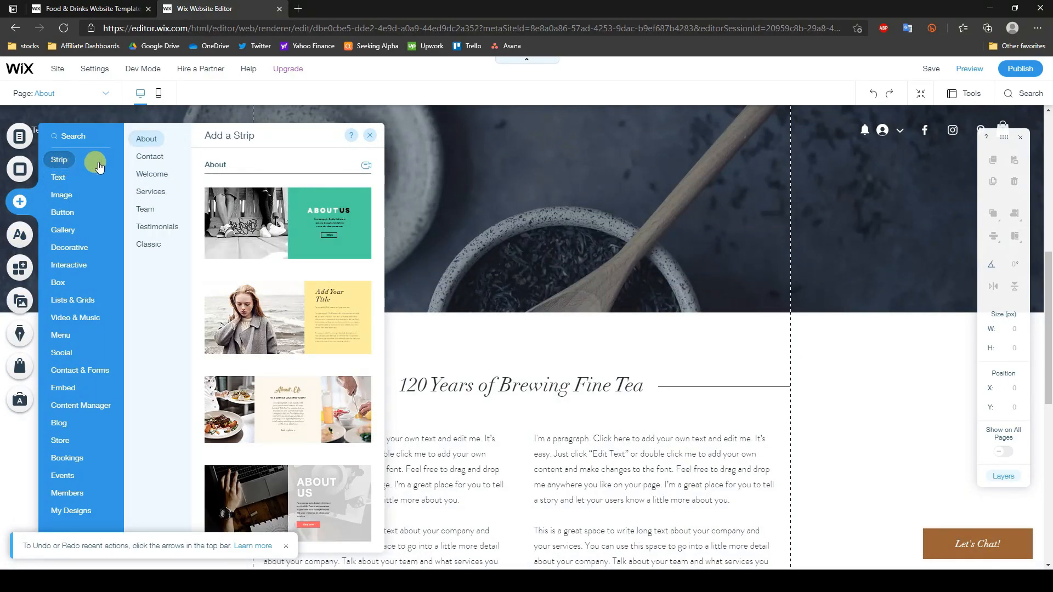
pyautogui.scroll(-10, 321, 251)
pyautogui.scroll(-10, 321, 250)
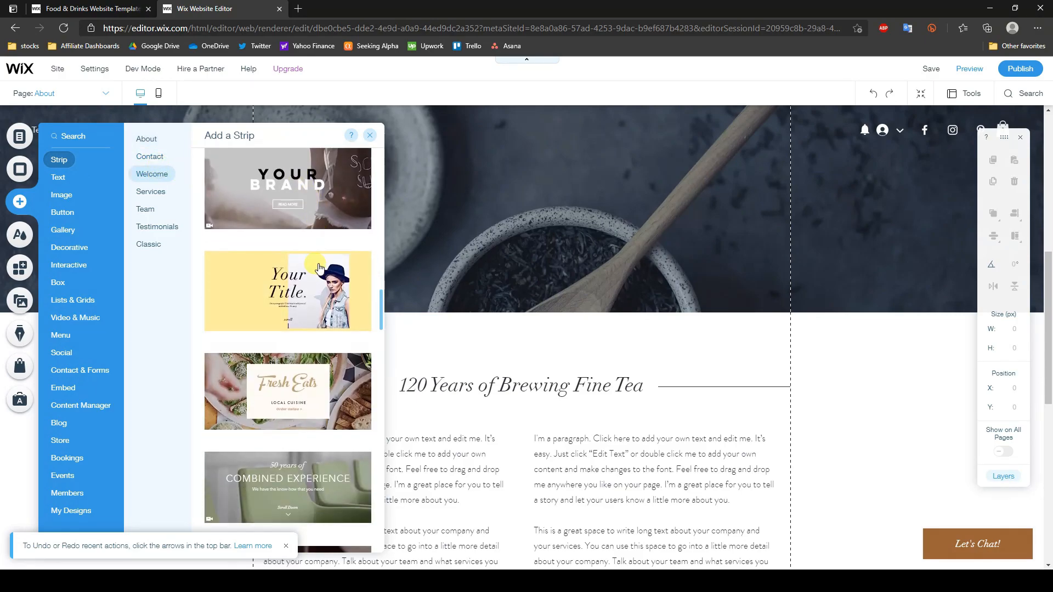
pyautogui.scroll(-3, 320, 335)
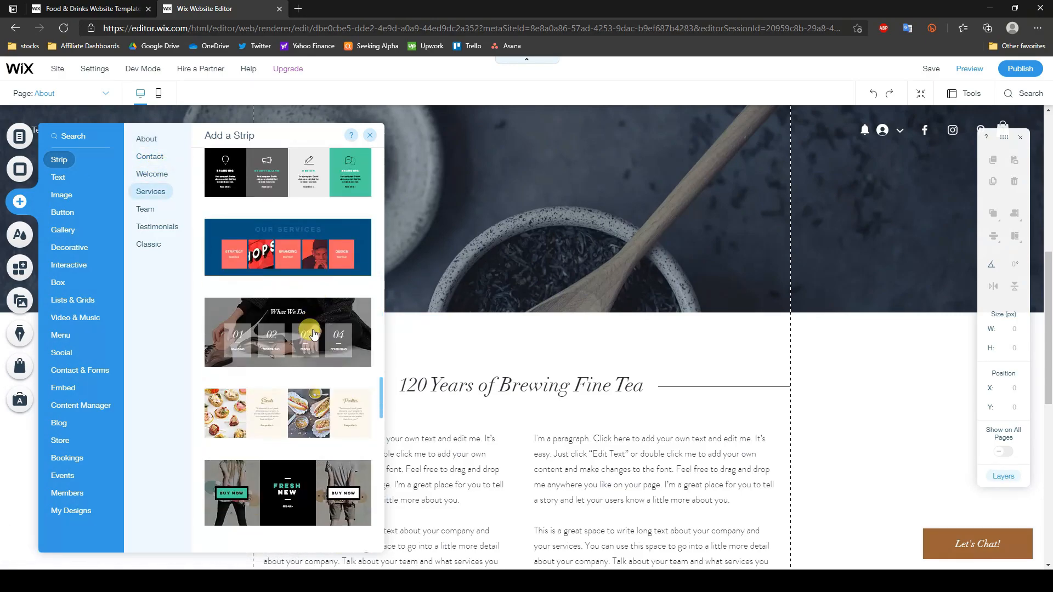
pyautogui.click(149, 209)
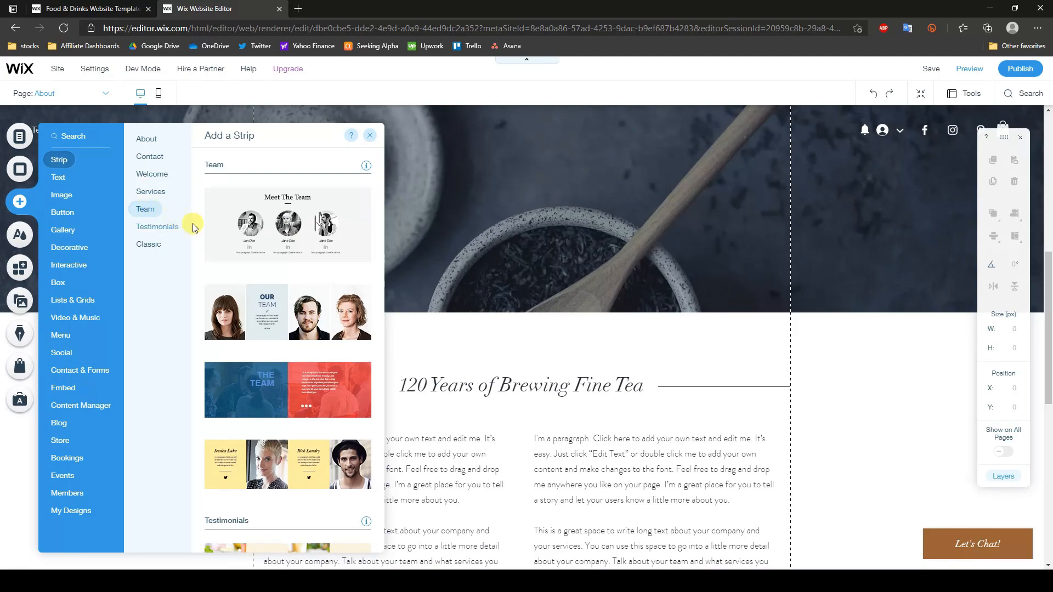
pyautogui.scroll(-6, 265, 285)
pyautogui.scroll(-3, 265, 285)
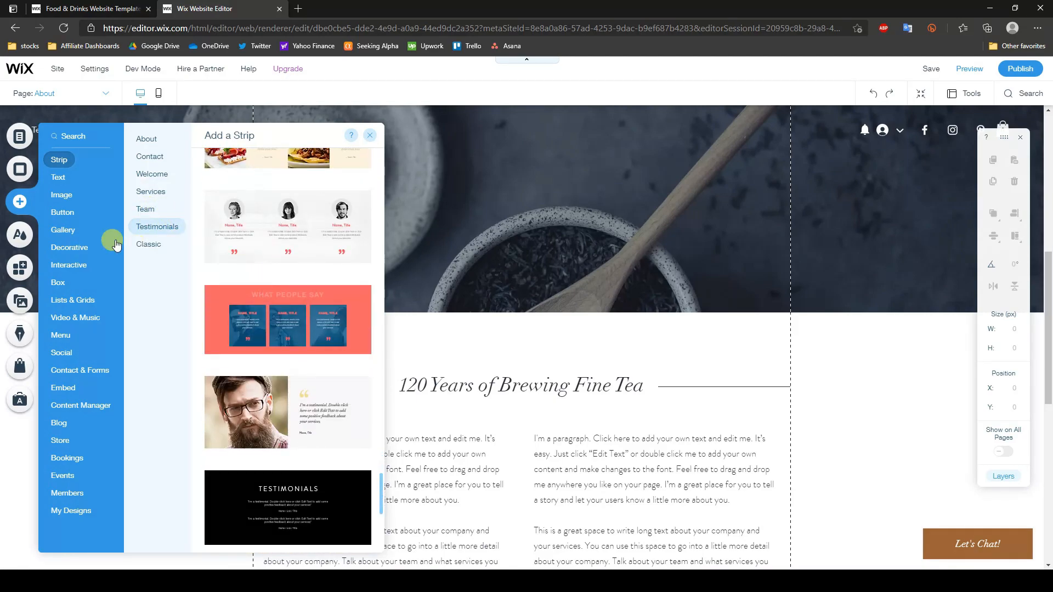
pyautogui.click(65, 160)
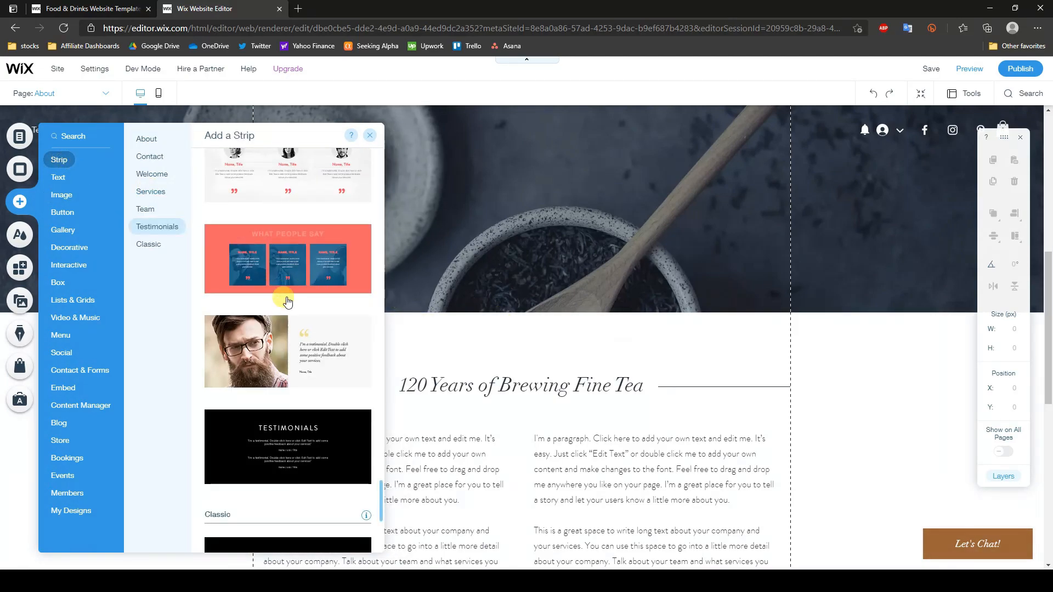
# Step: Look through the text styles and image sources that can be added to the page
pyautogui.click(71, 182)
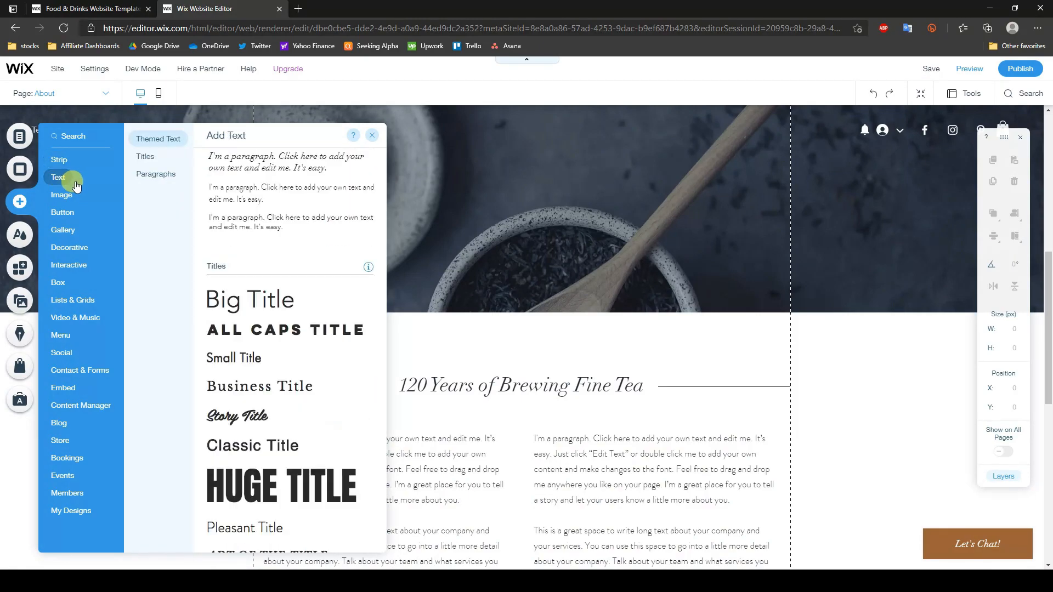
pyautogui.scroll(-3, 226, 265)
pyautogui.scroll(3, 268, 317)
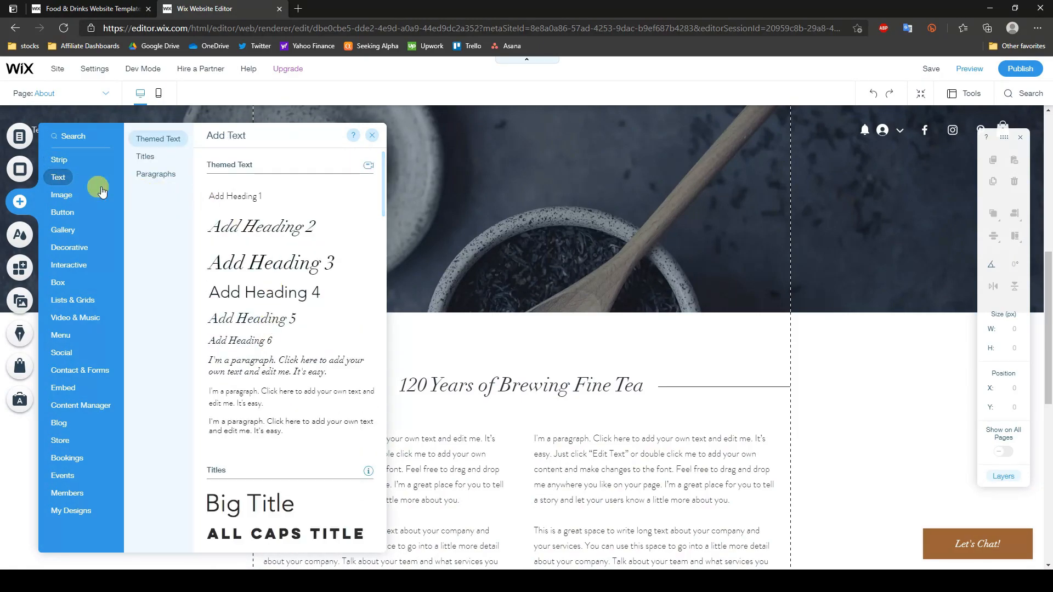
pyautogui.click(61, 195)
pyautogui.scroll(-5, 298, 321)
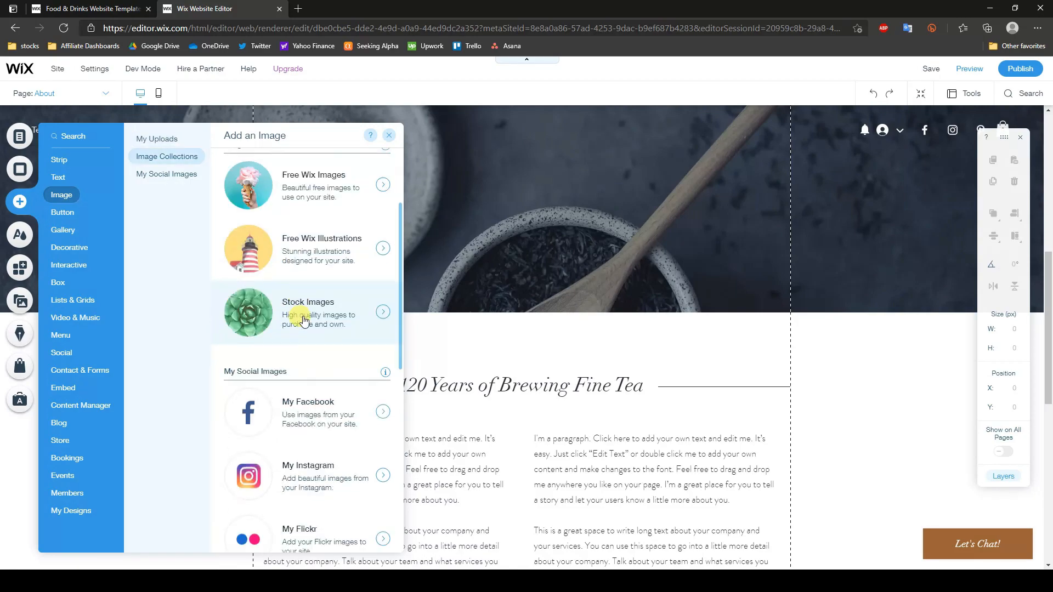
# Step: Place the round pink Shop button above the 120 Years of Brewing Fine Tea heading and delete it again
pyautogui.click(62, 212)
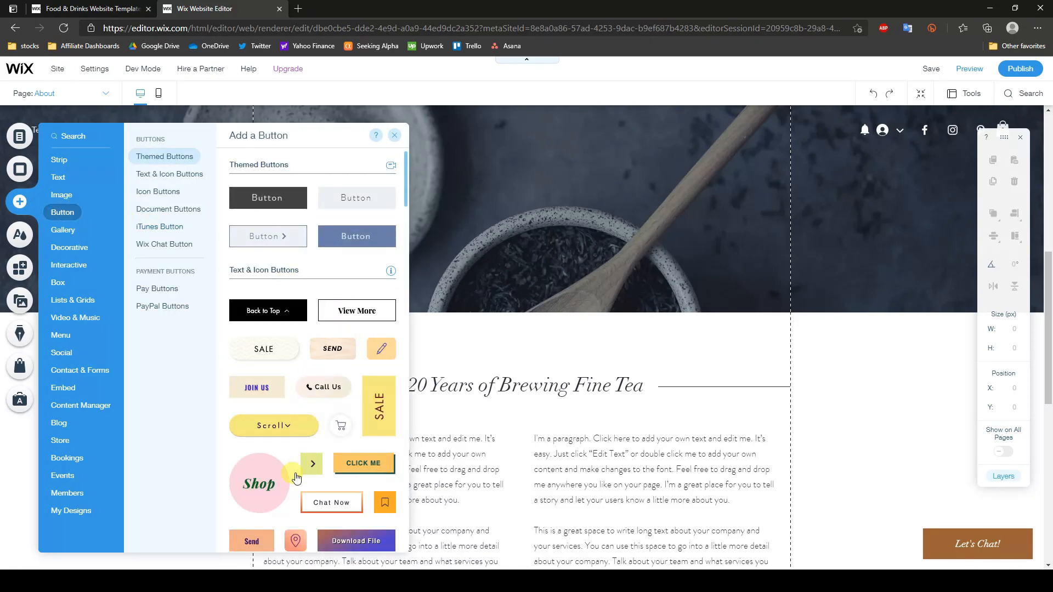
pyautogui.moveTo(257, 484); pyautogui.dragTo(528, 344)
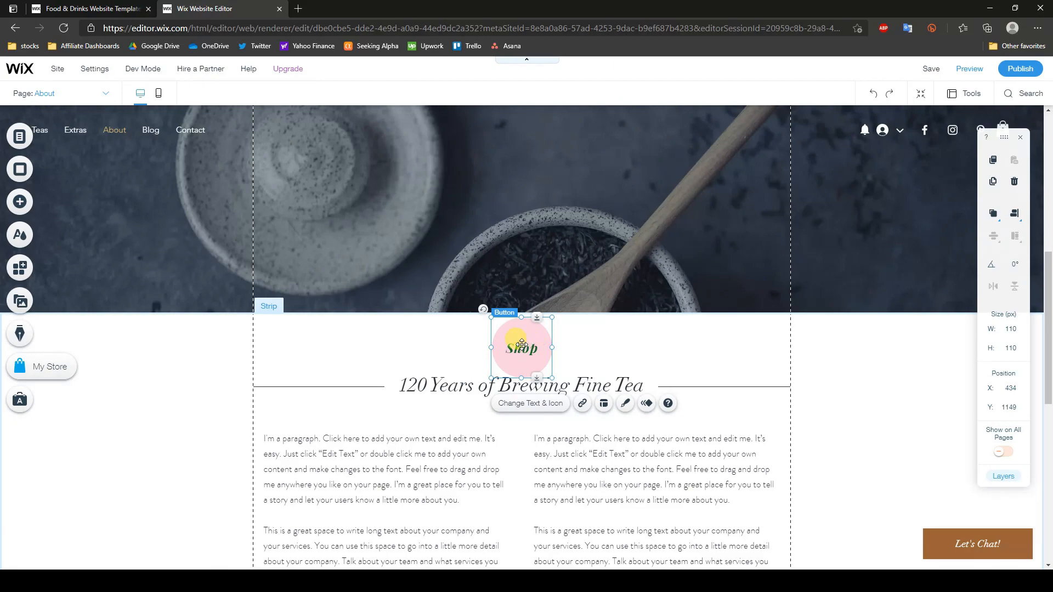
pyautogui.press('Delete')
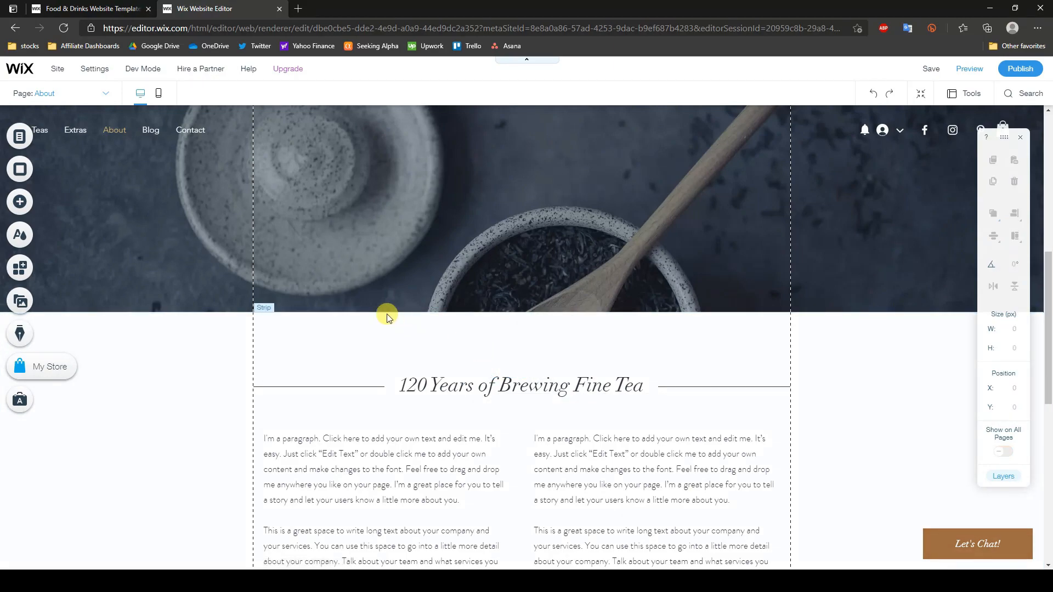
# Step: Browse the addable gallery, decorative, interactive, box, list, menu, social, contact form and content manager elements
pyautogui.click(32, 203)
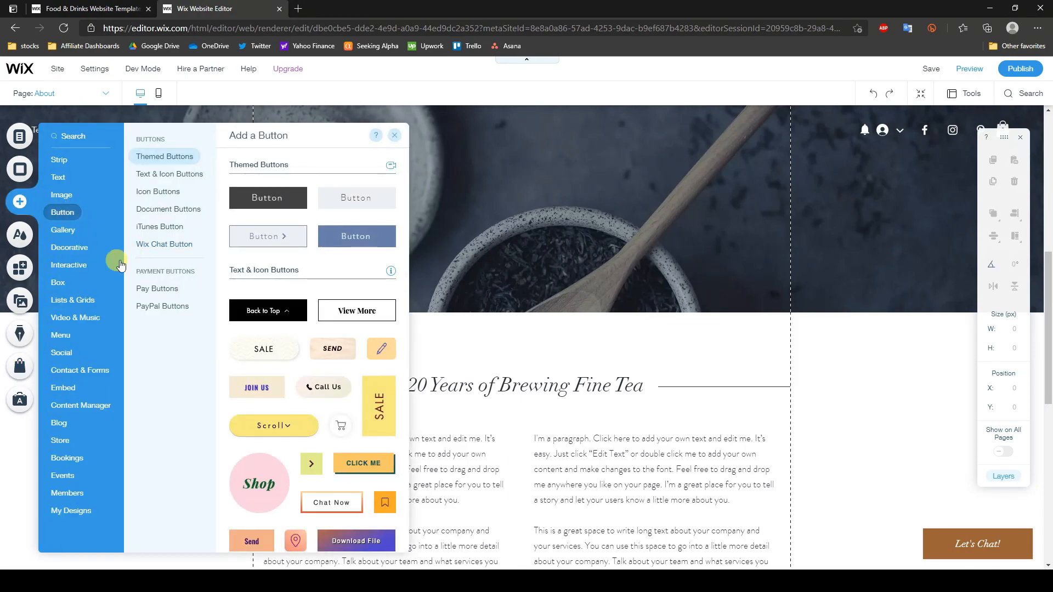
pyautogui.click(67, 235)
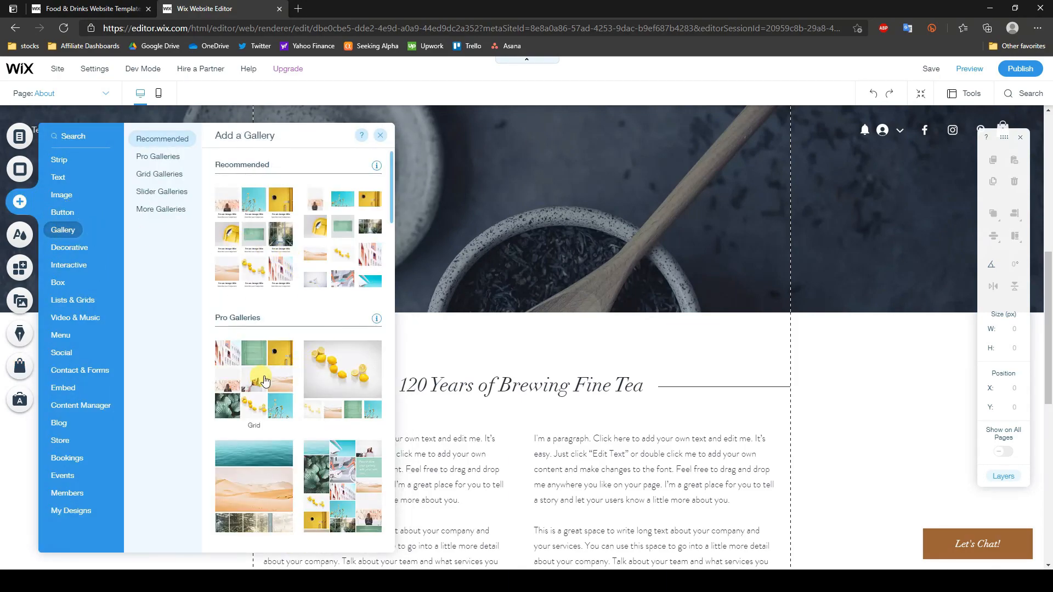
pyautogui.scroll(-3, 266, 395)
pyautogui.click(79, 250)
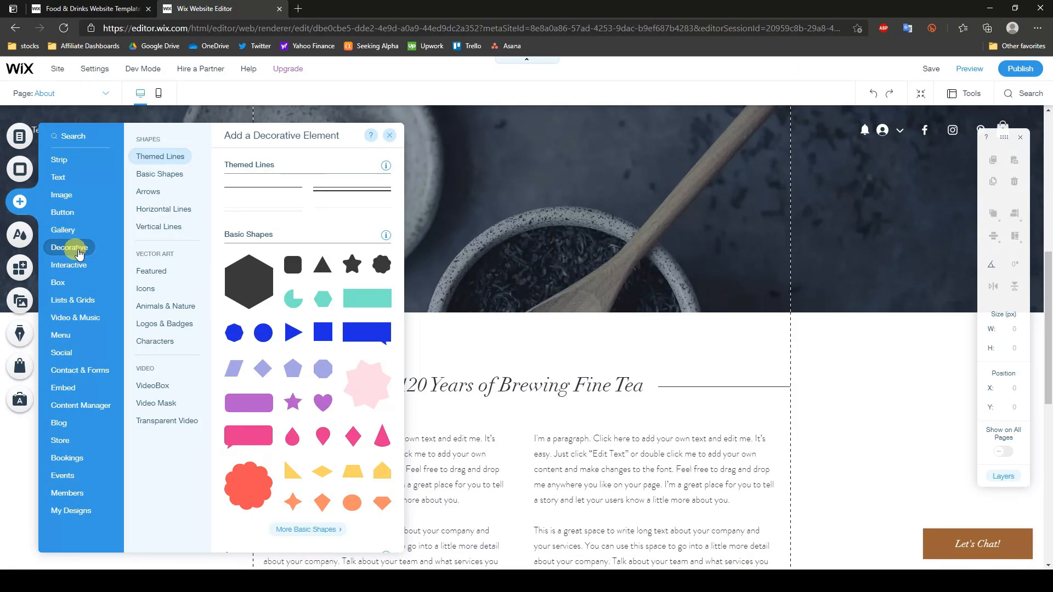
pyautogui.click(72, 264)
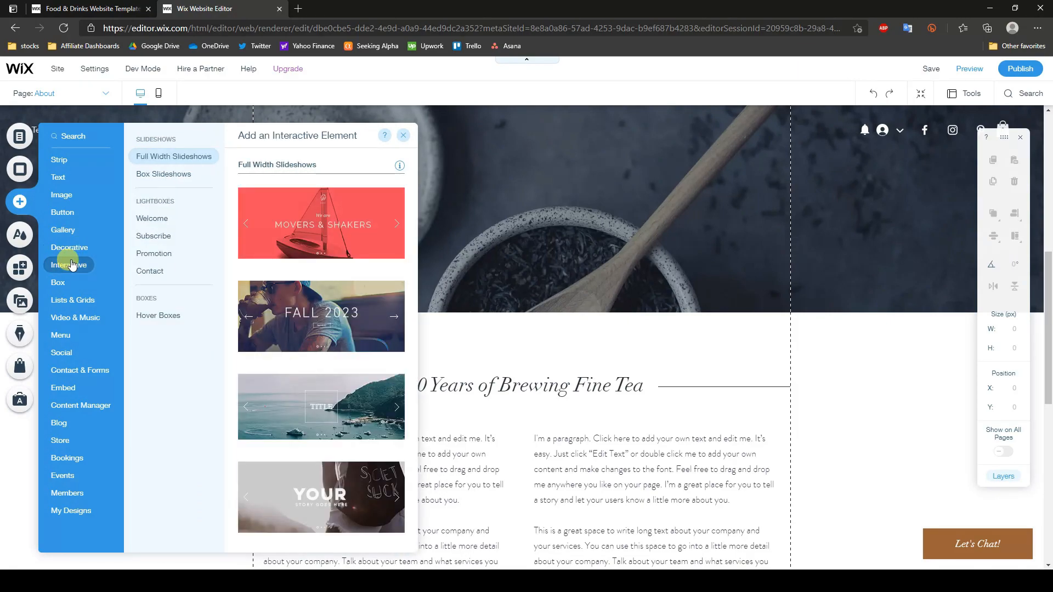
pyautogui.click(61, 282)
pyautogui.click(71, 300)
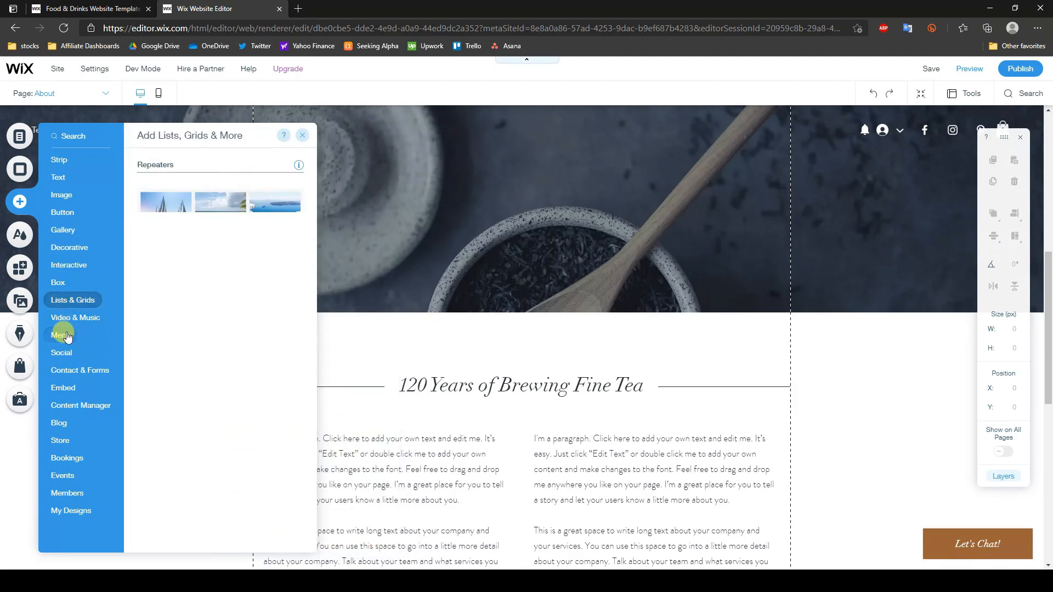
pyautogui.click(61, 335)
pyautogui.click(62, 351)
pyautogui.click(68, 372)
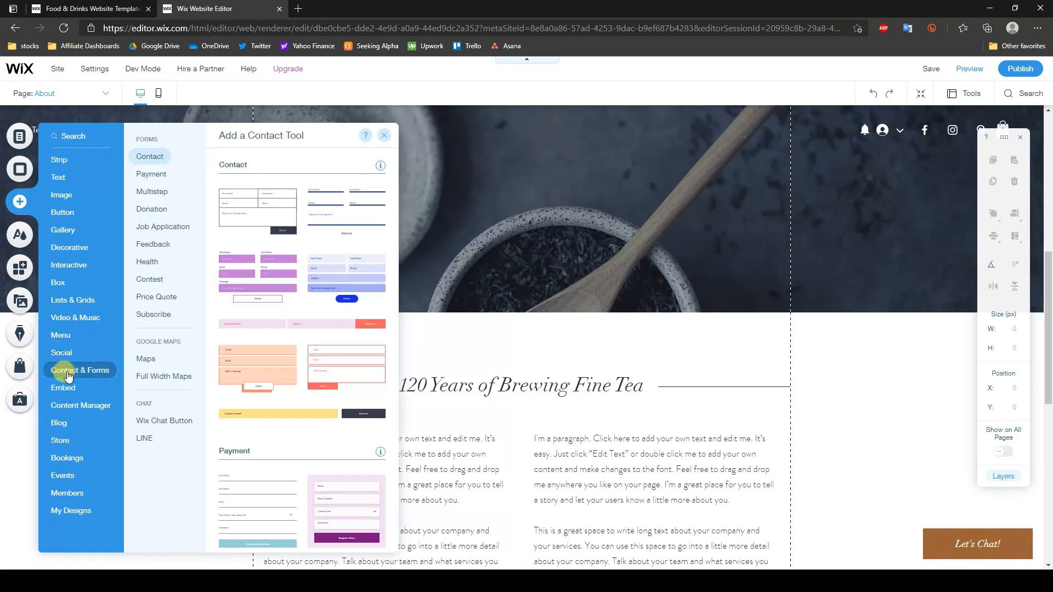
pyautogui.click(84, 404)
pyautogui.click(94, 372)
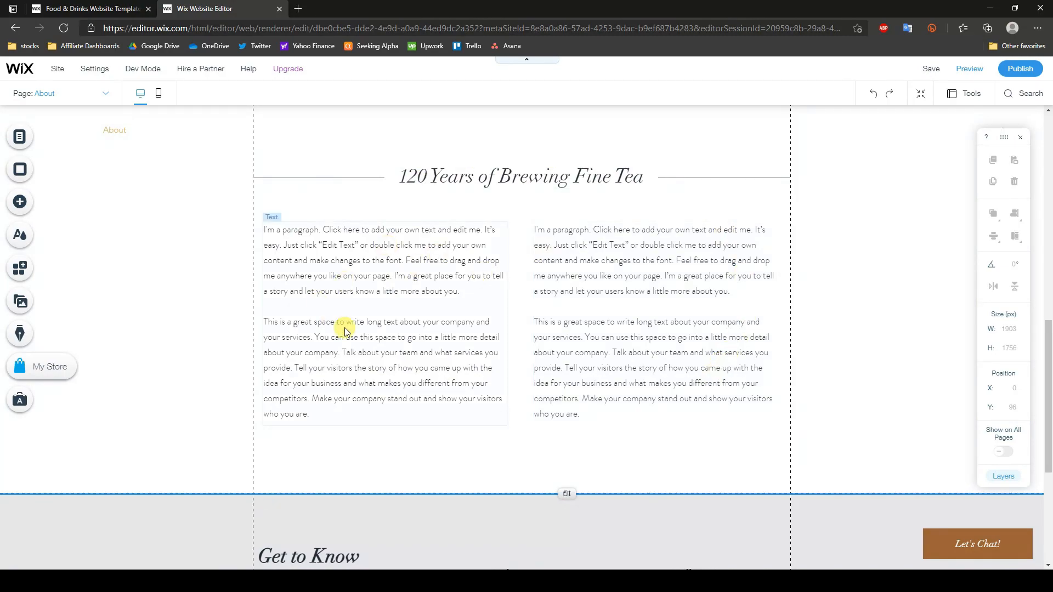
pyautogui.click(21, 201)
pyautogui.click(62, 212)
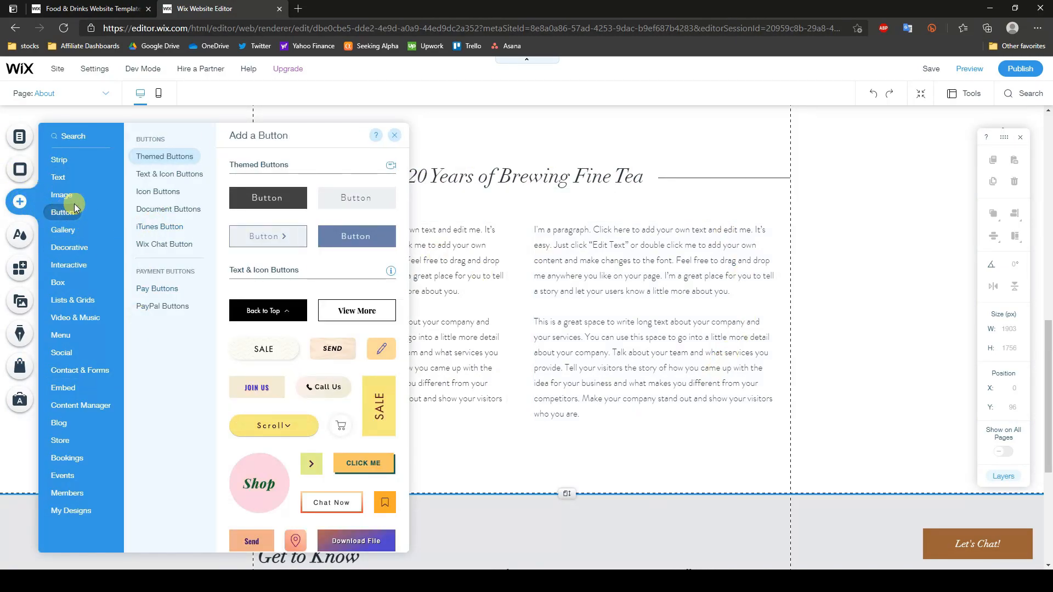
pyautogui.click(473, 296)
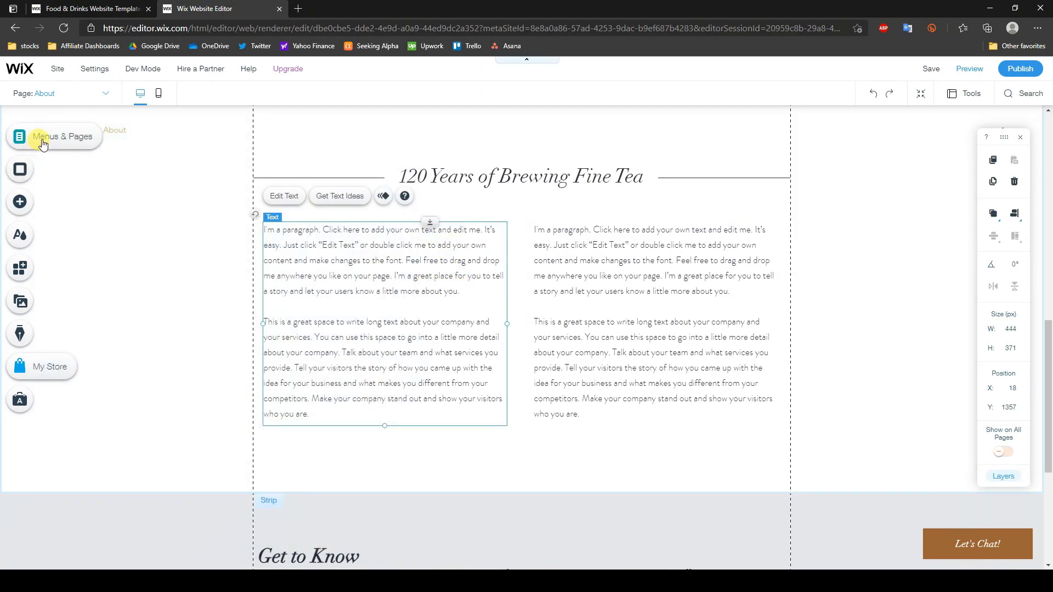
# Step: Open the Home page and move on to the Teas page, examining its banner and product gallery
pyautogui.click(42, 144)
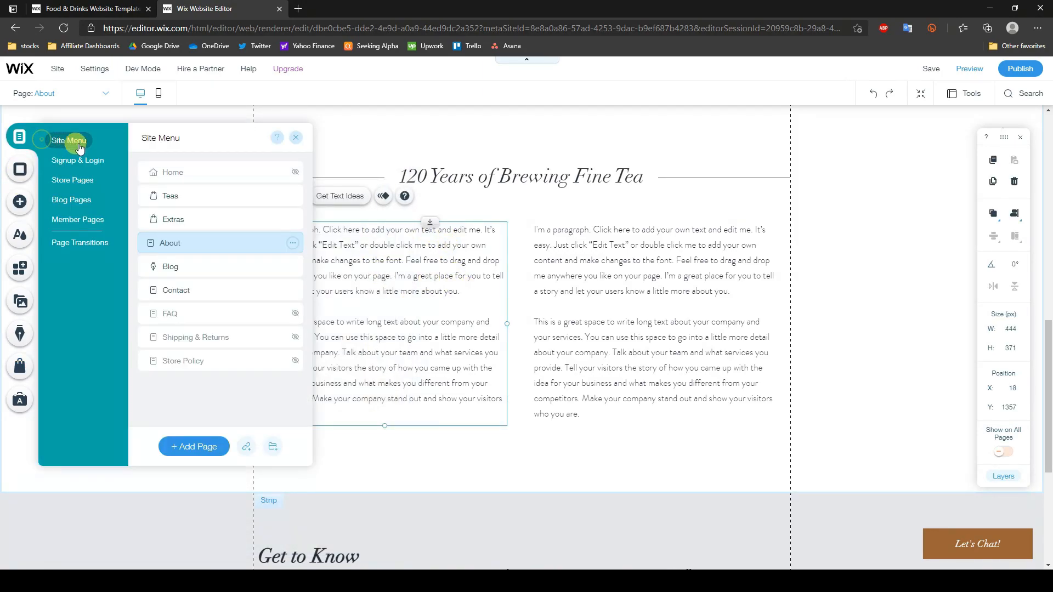
pyautogui.click(174, 173)
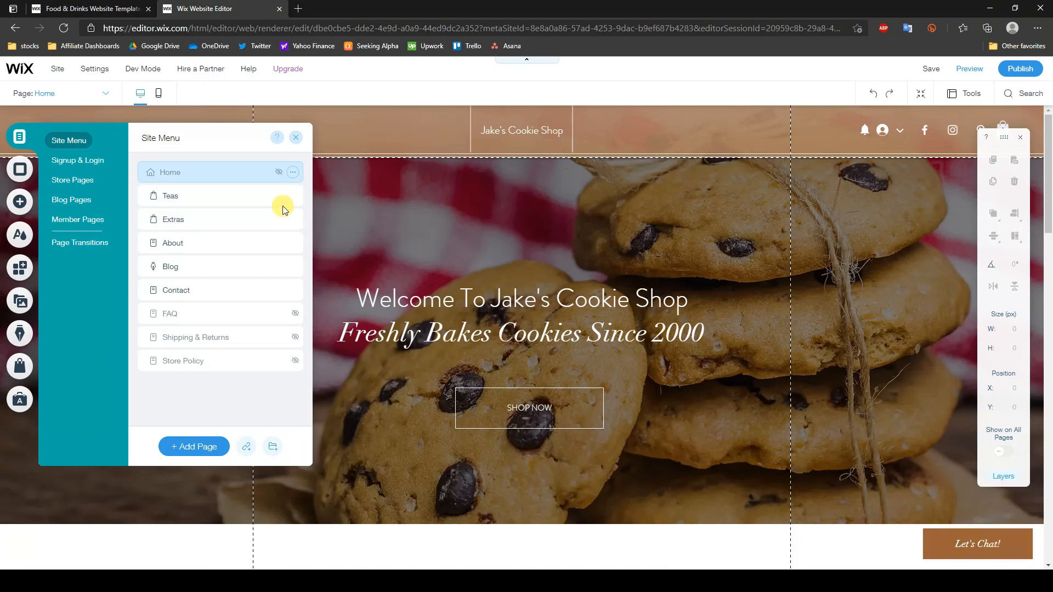
pyautogui.click(214, 203)
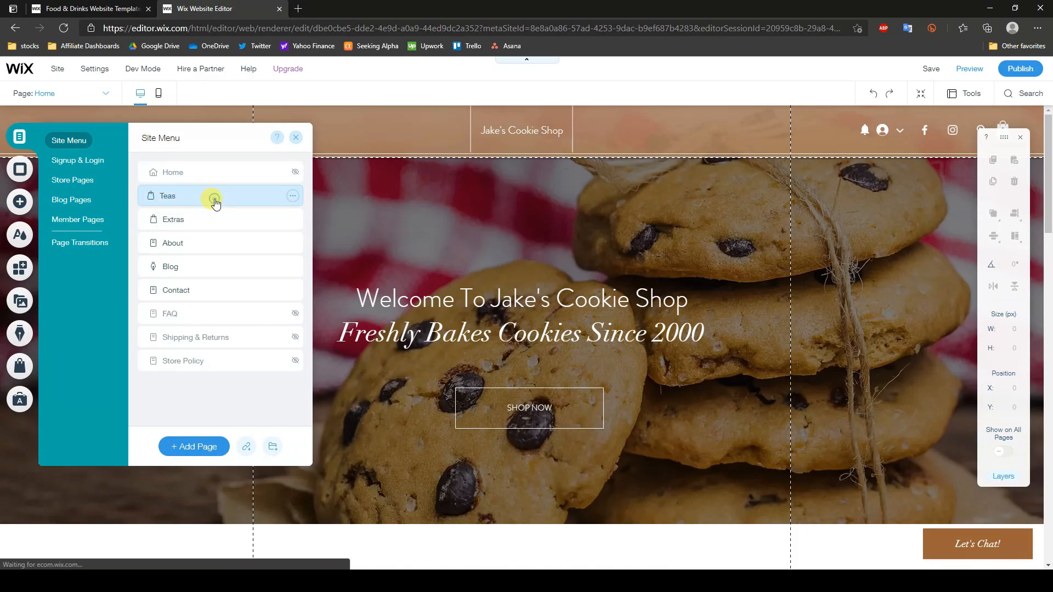
pyautogui.scroll(-10, 754, 315)
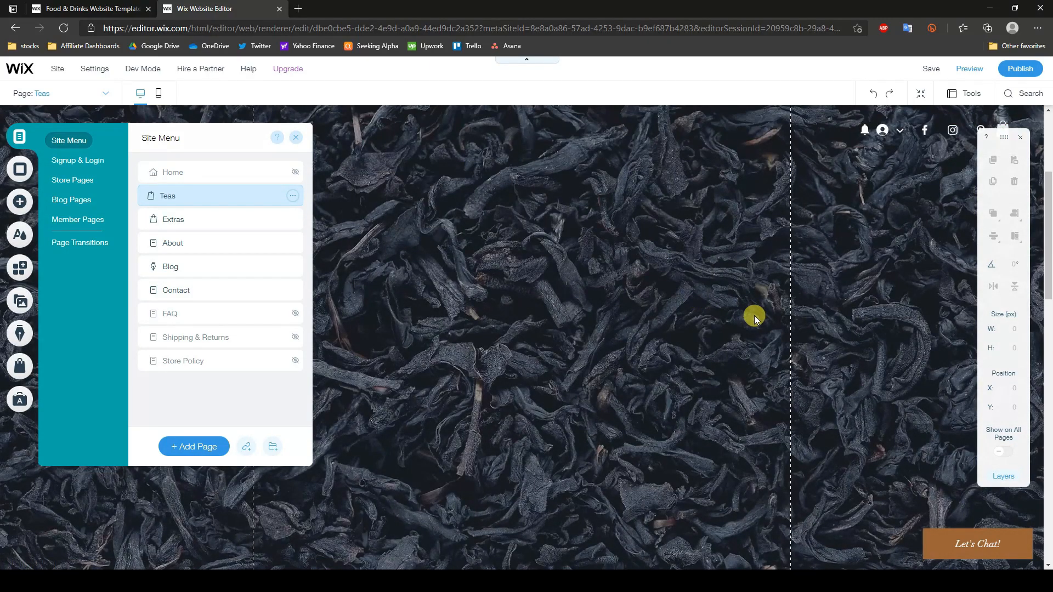
pyautogui.scroll(10, 644, 344)
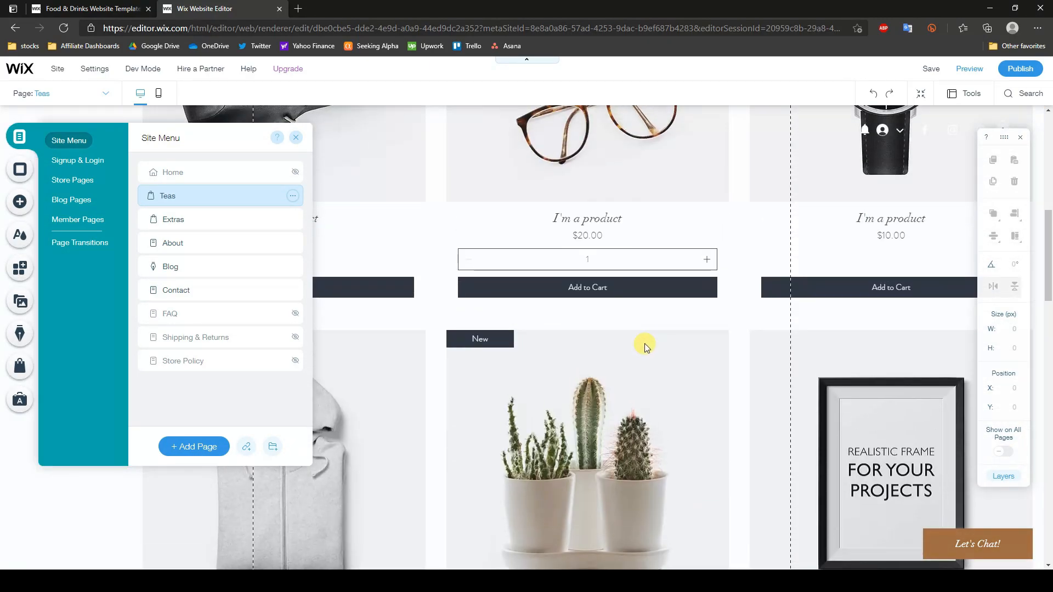
# Step: Rename the Teas page to Cookies in the site menu
pyautogui.scroll(-5, 503, 382)
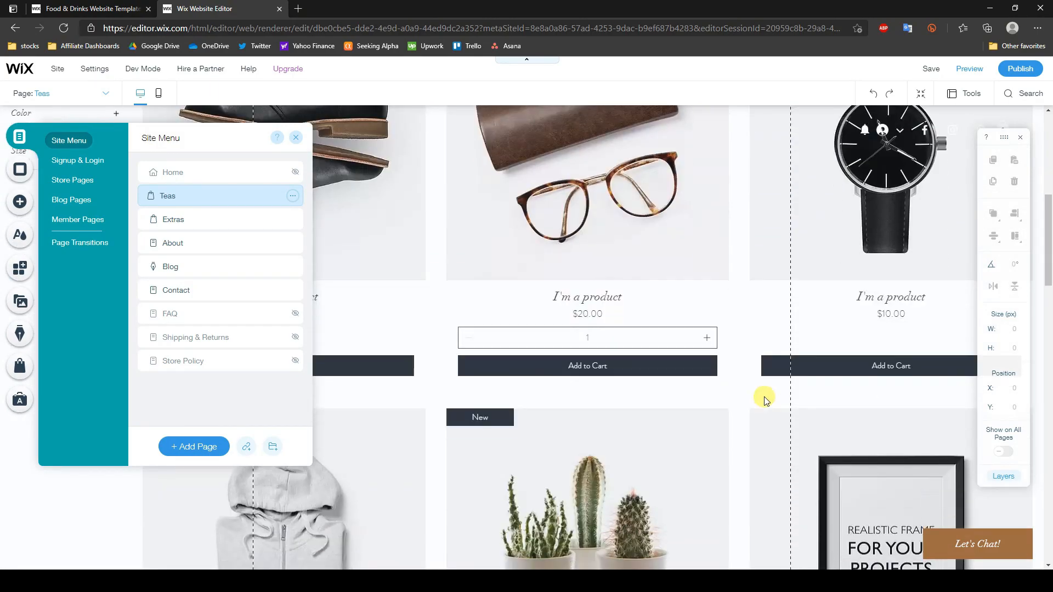
pyautogui.scroll(8, 567, 405)
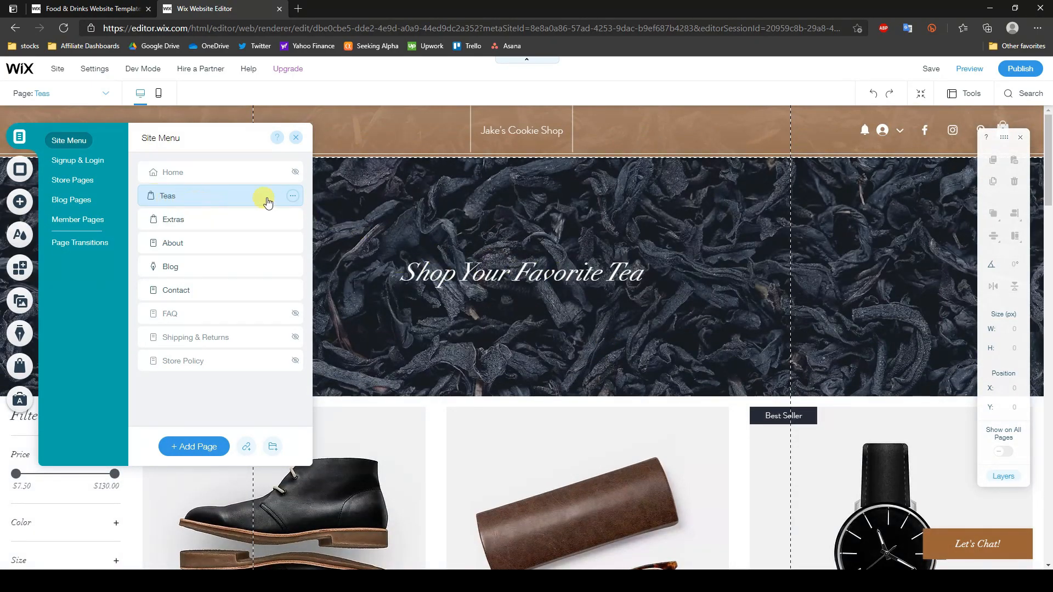
pyautogui.click(291, 197)
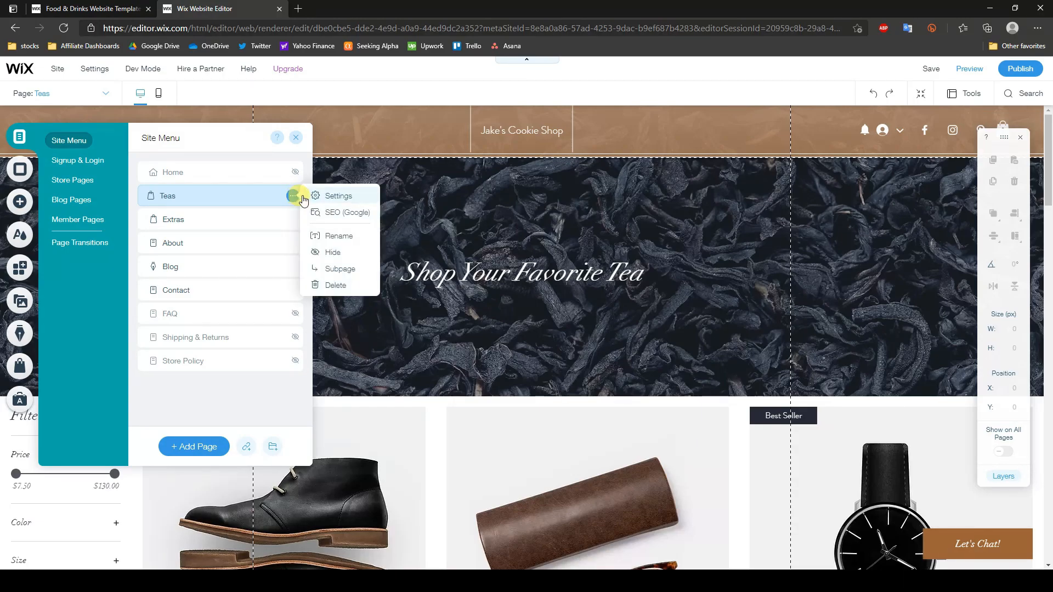
pyautogui.click(337, 235)
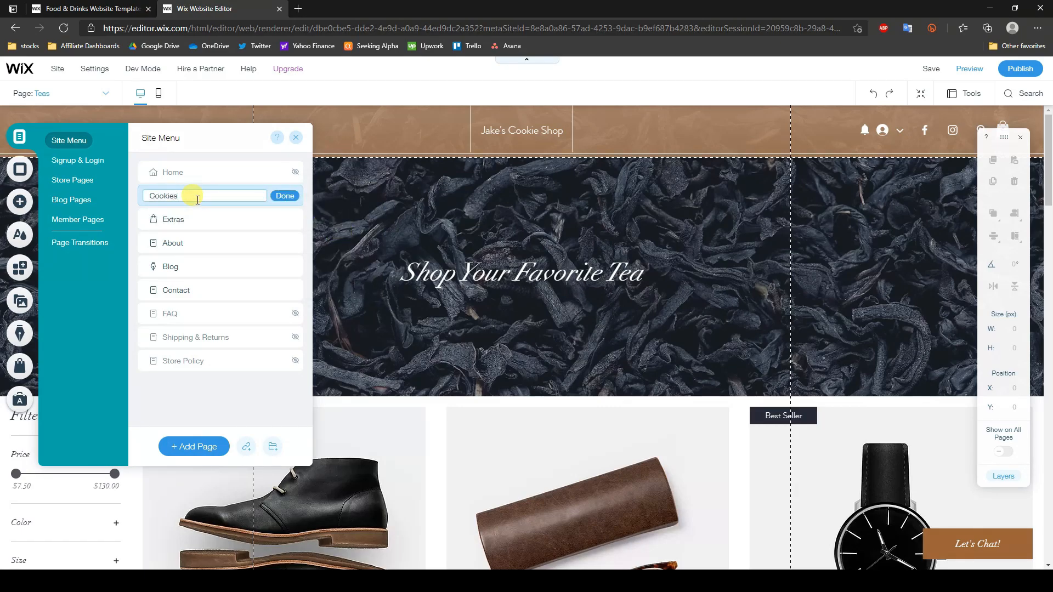
pyautogui.click(294, 200)
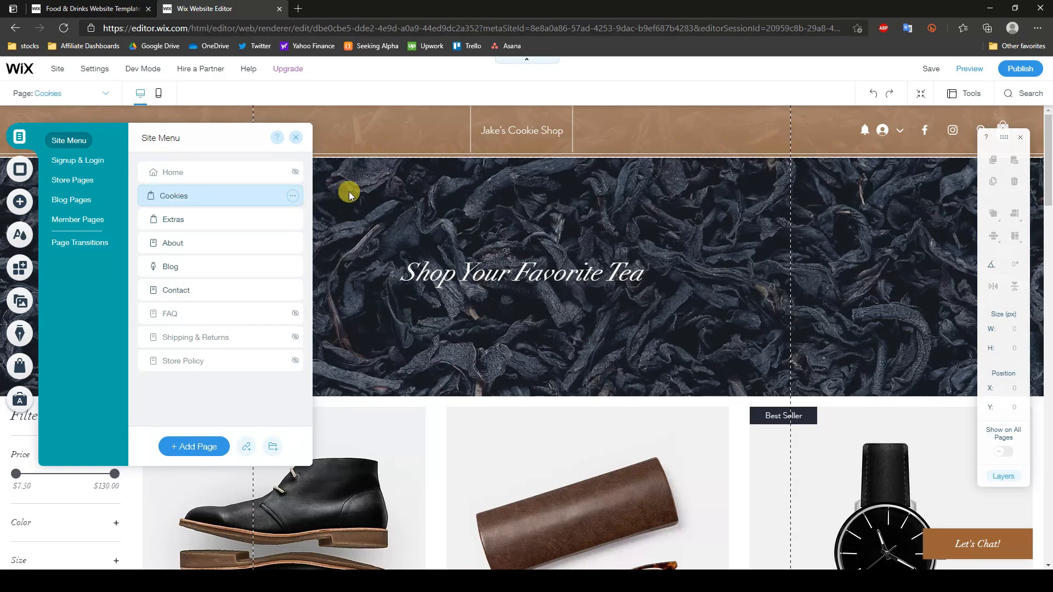
pyautogui.click(375, 196)
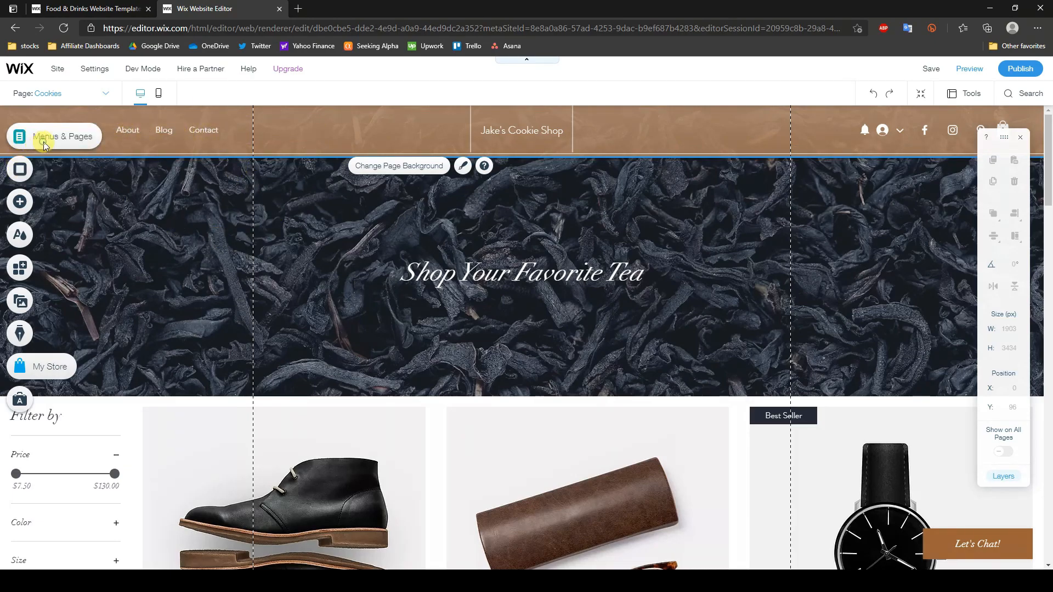
# Step: Review the store pages and the site menu's page list
pyautogui.click(45, 145)
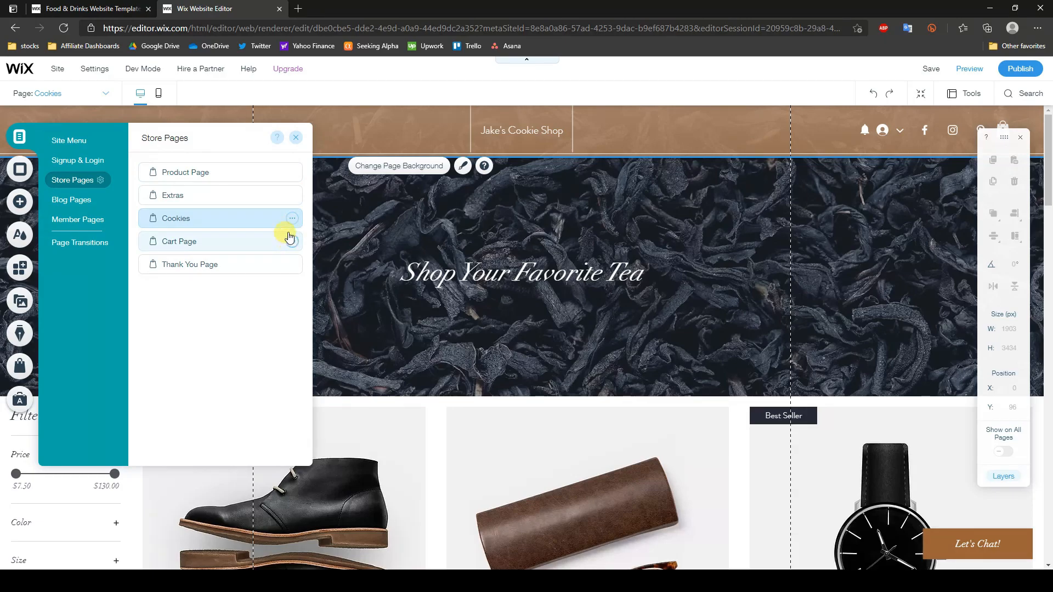
pyautogui.click(68, 140)
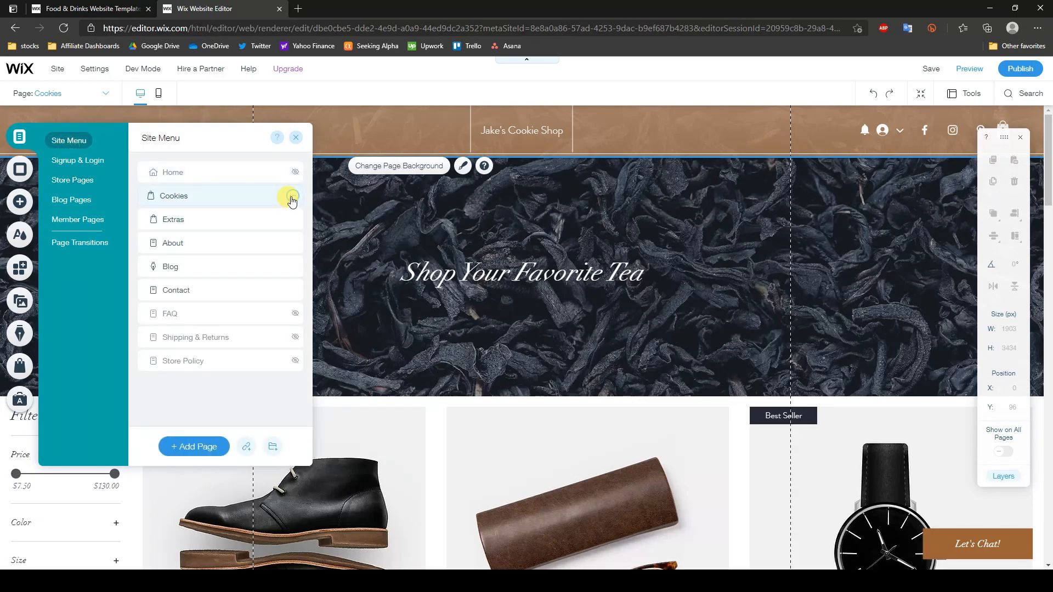
pyautogui.click(292, 198)
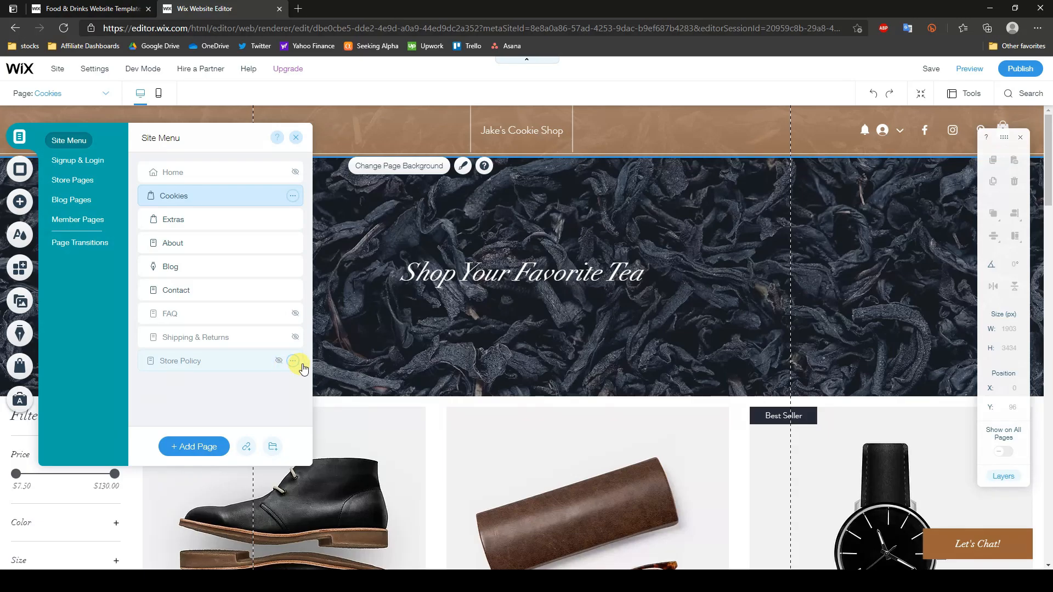
# Step: Get started with the store and open its product list, looking through the sample products
pyautogui.click(20, 373)
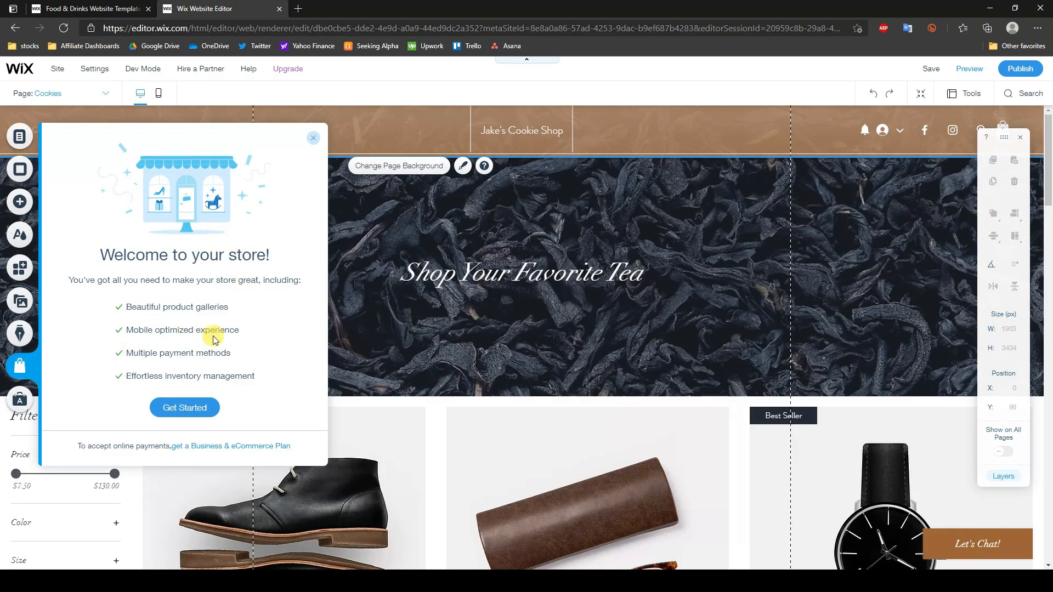
pyautogui.click(173, 408)
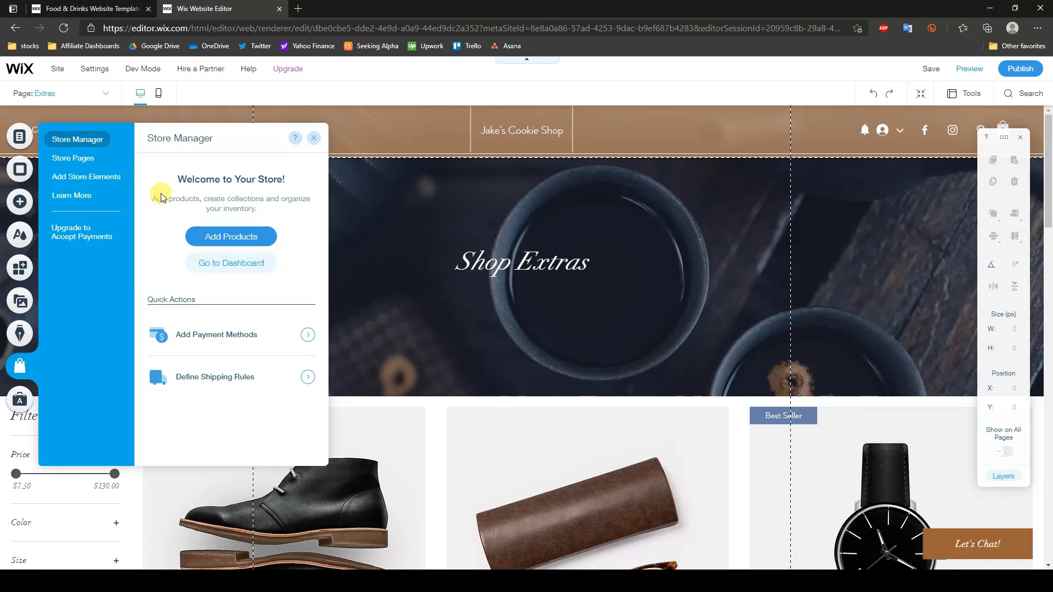
pyautogui.click(247, 240)
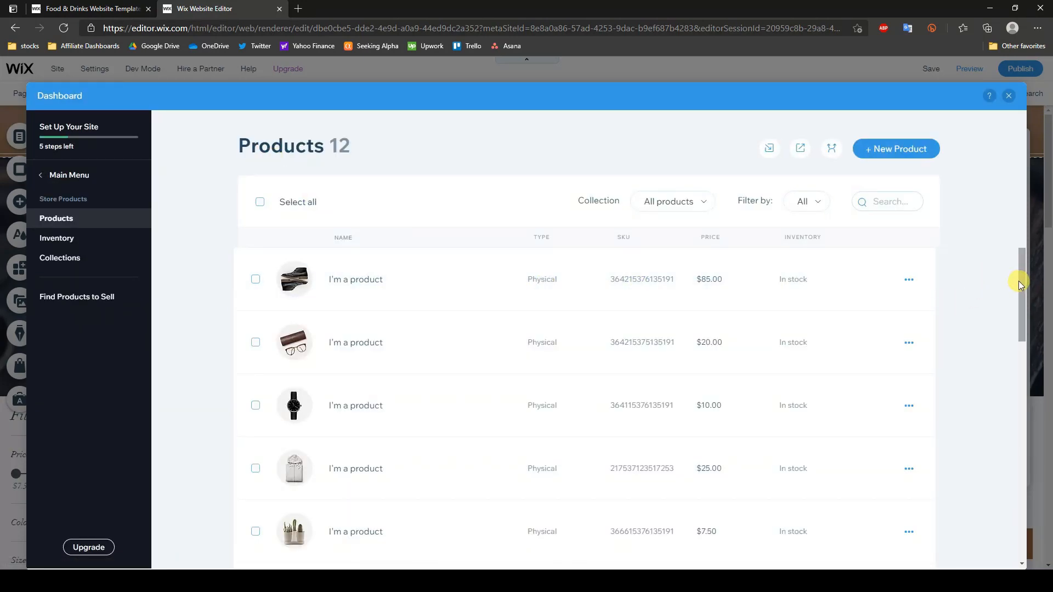
pyautogui.moveTo(1019, 281); pyautogui.dragTo(1012, 533)
pyautogui.scroll(7, 439, 329)
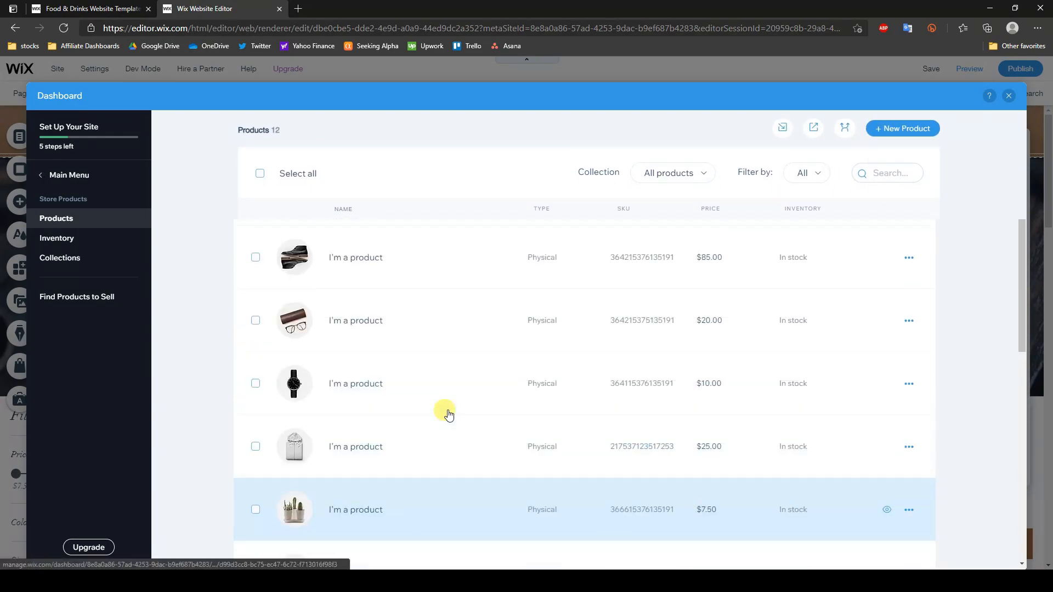
pyautogui.scroll(2, 448, 414)
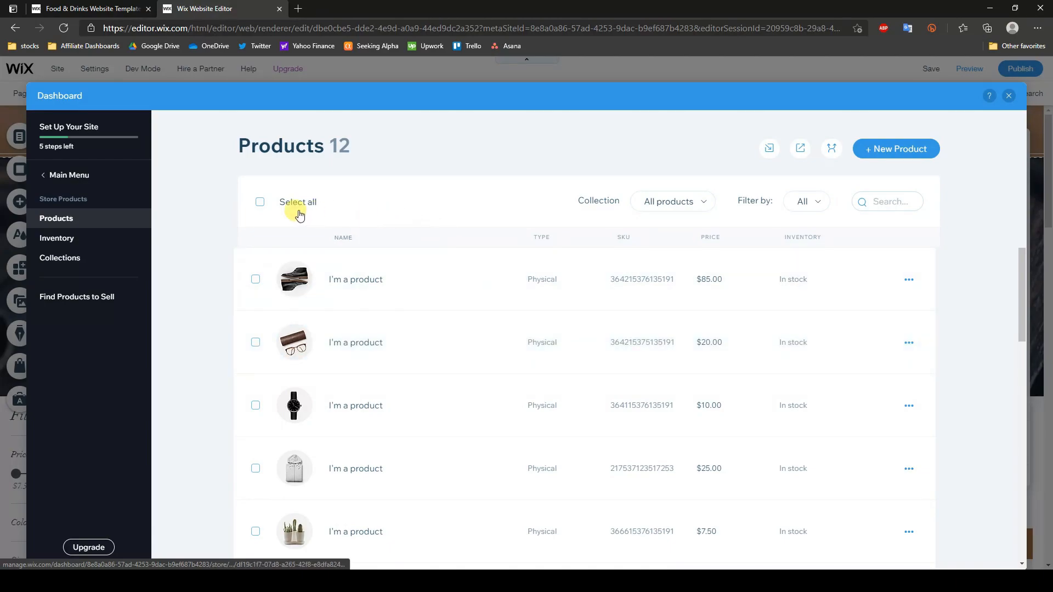
# Step: Select all the sample products and delete them from the store
pyautogui.click(260, 204)
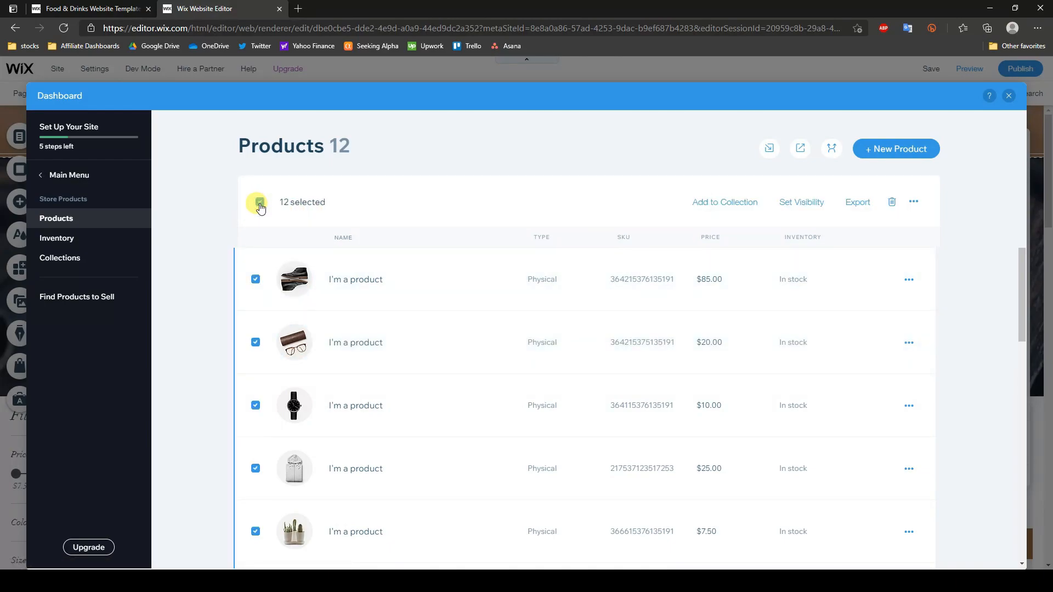
pyautogui.click(893, 203)
pyautogui.click(657, 413)
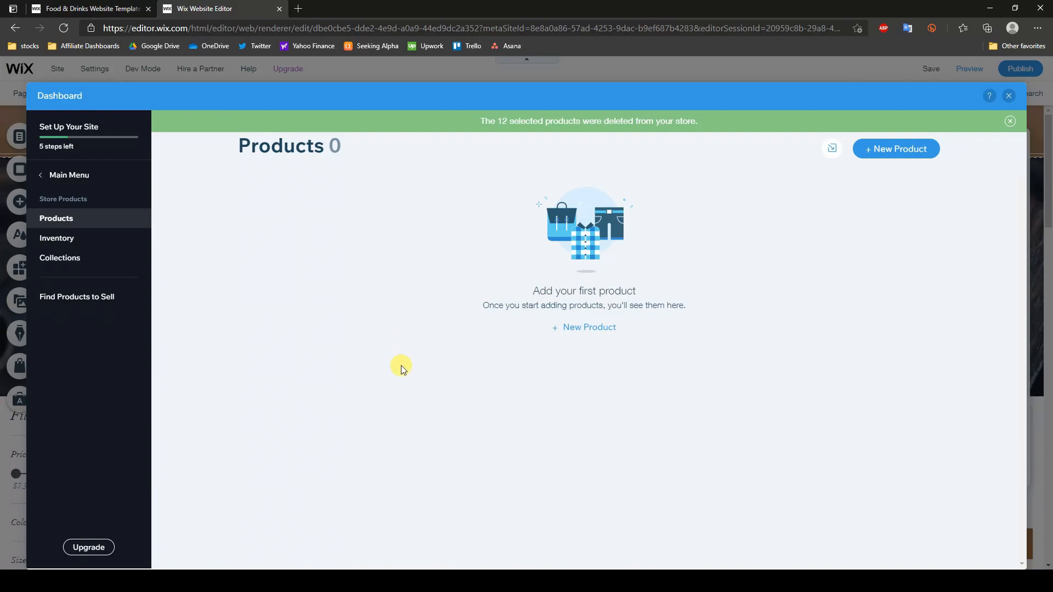
# Step: Create a new physical product named Chocolate Chip Cookies
pyautogui.click(873, 153)
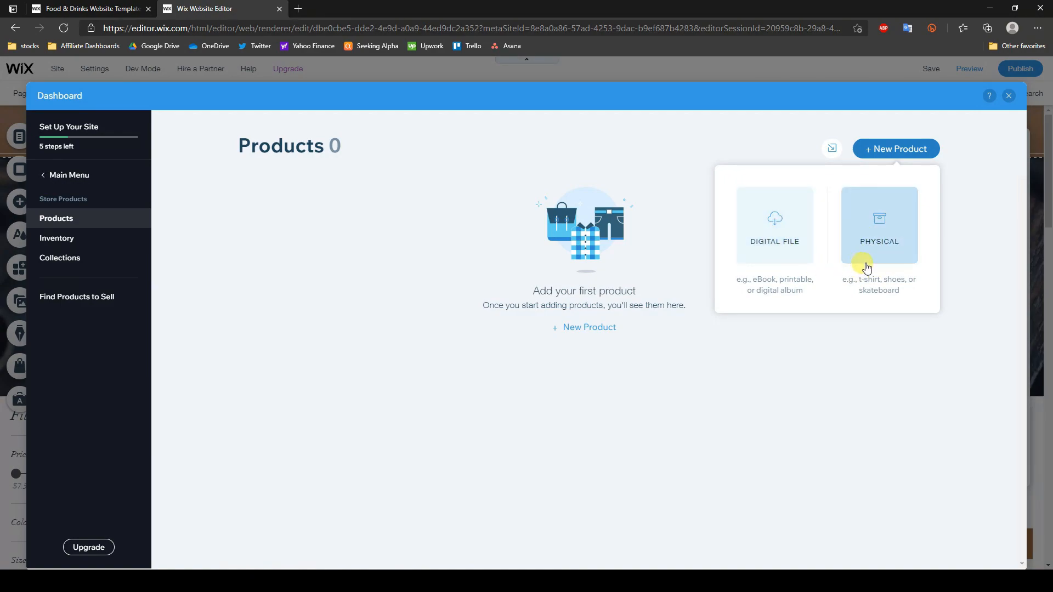
pyautogui.click(887, 243)
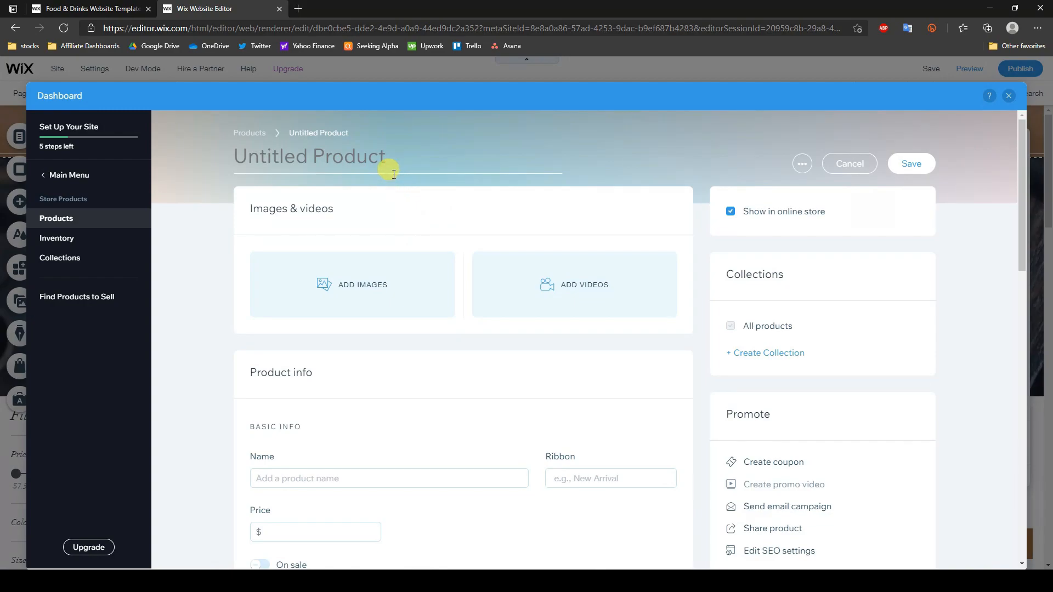
pyautogui.click(391, 156)
pyautogui.write('C')
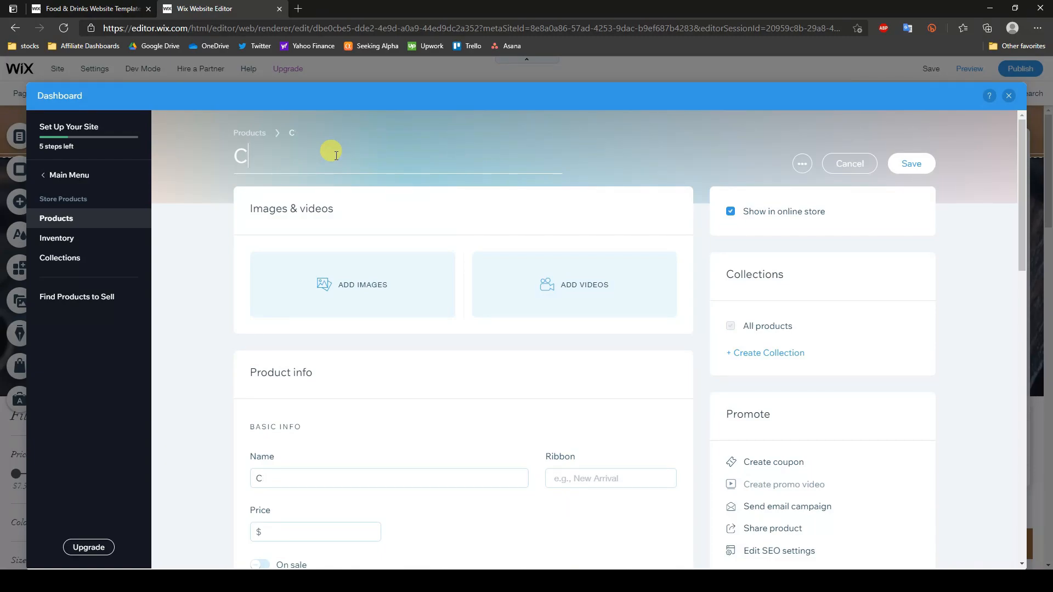
pyautogui.write('hocolate Chip Cookies')
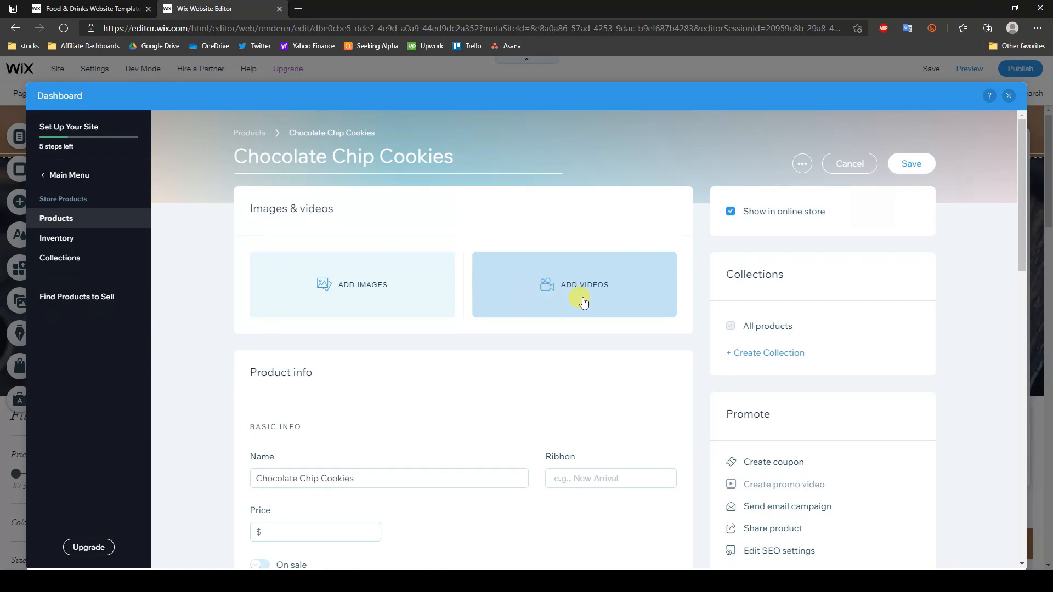
# Step: Upload choco chip cookies.jpg and add it as the product's image
pyautogui.click(345, 303)
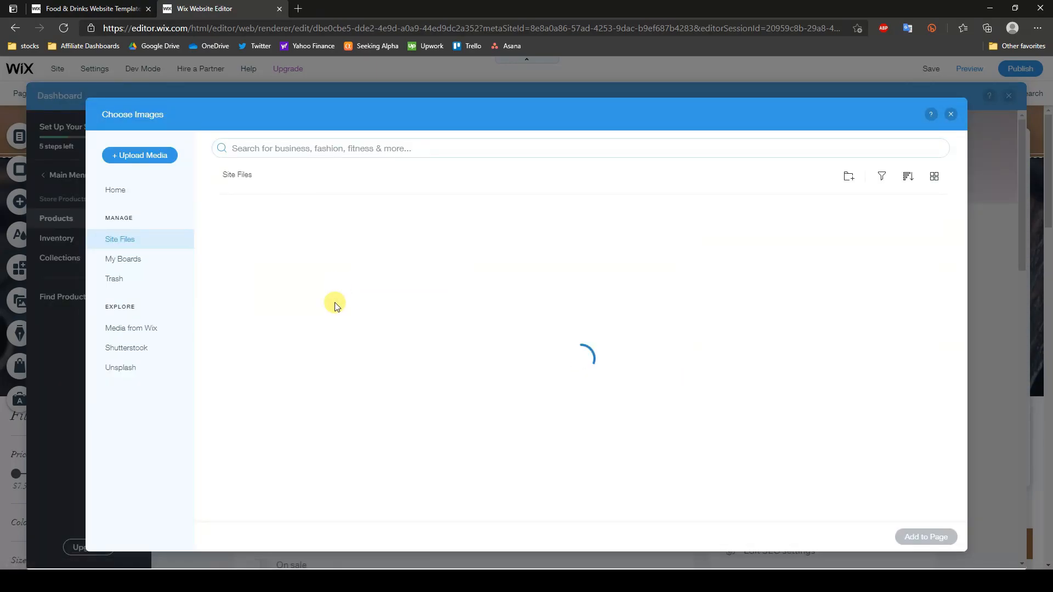
pyautogui.click(141, 158)
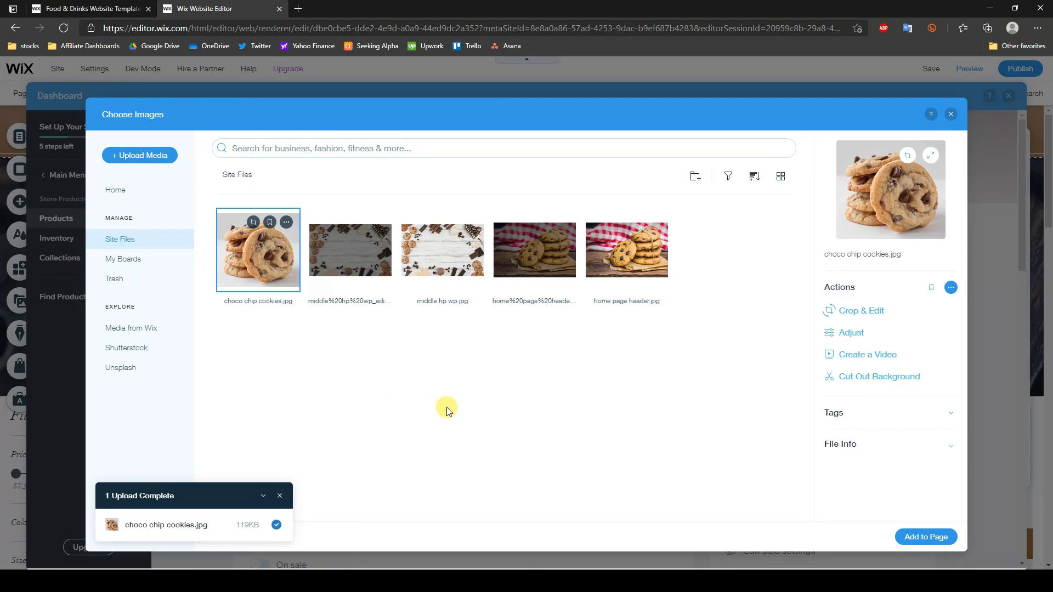
pyautogui.click(915, 537)
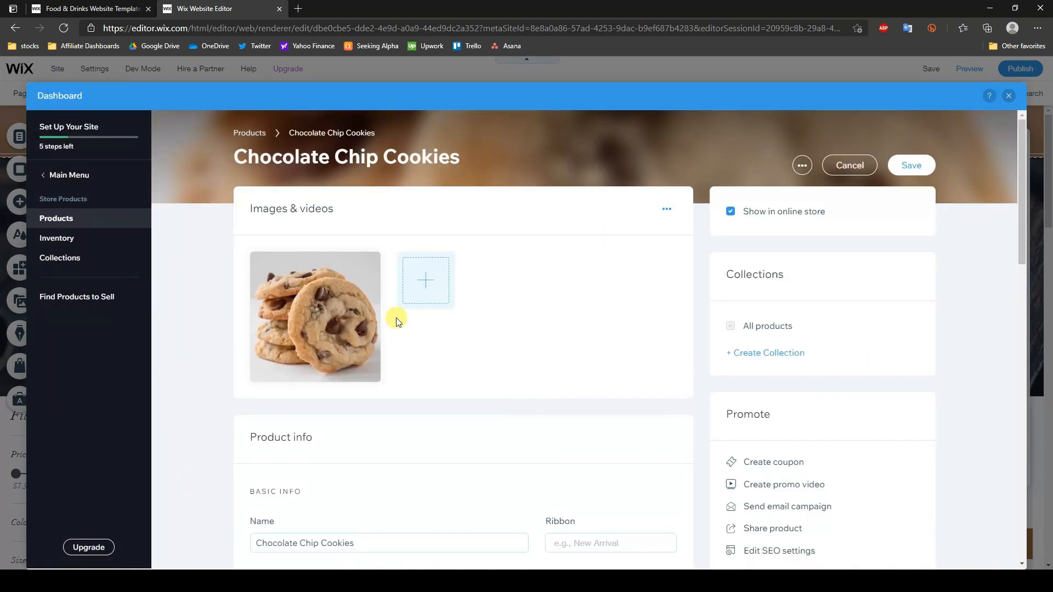
# Step: Set the price of the Chocolate Chip Cookies product to $19.99
pyautogui.moveTo(313, 311)
pyautogui.scroll(-2, 549, 378)
pyautogui.scroll(-2, 363, 272)
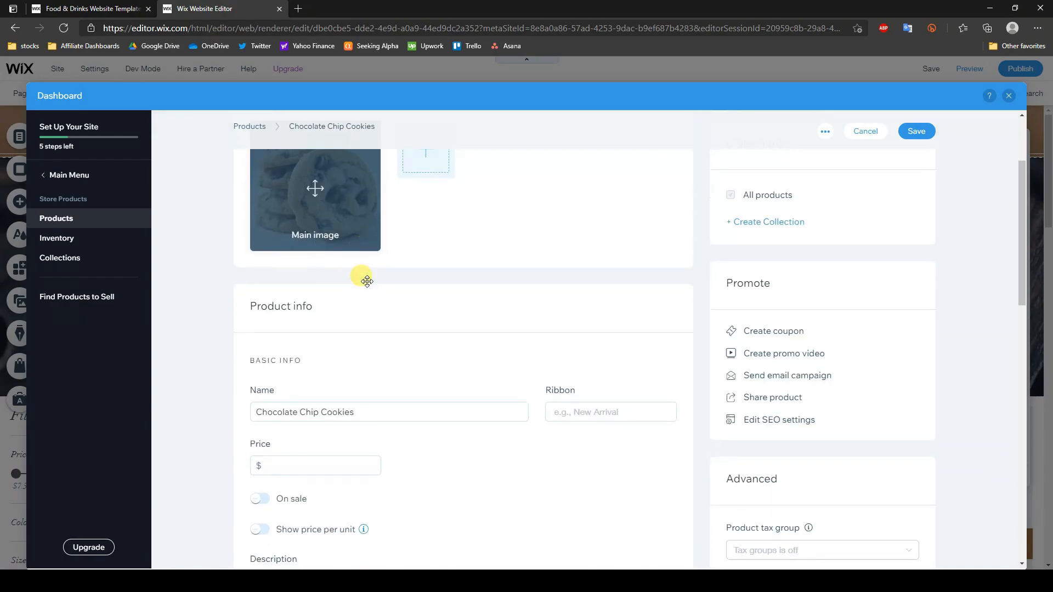
pyautogui.scroll(-2, 422, 365)
pyautogui.scroll(3, 411, 345)
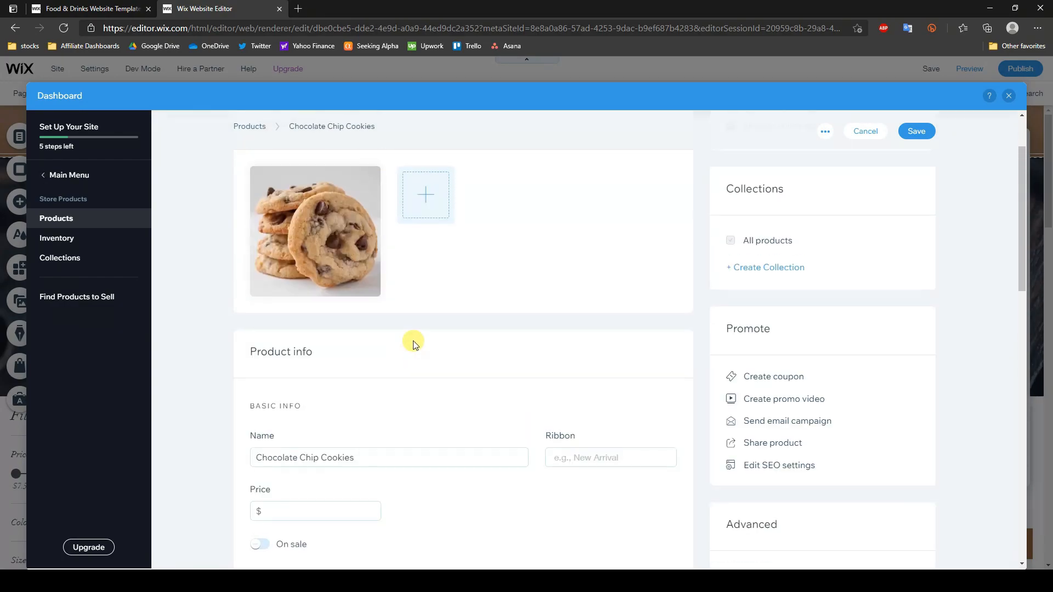
pyautogui.scroll(-1, 407, 315)
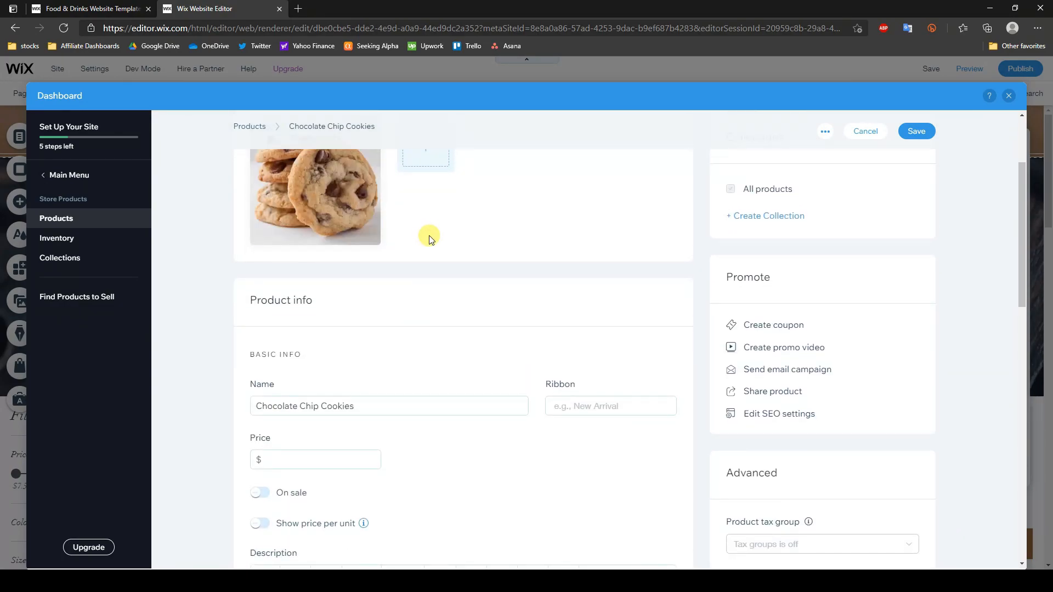
pyautogui.scroll(-2, 429, 240)
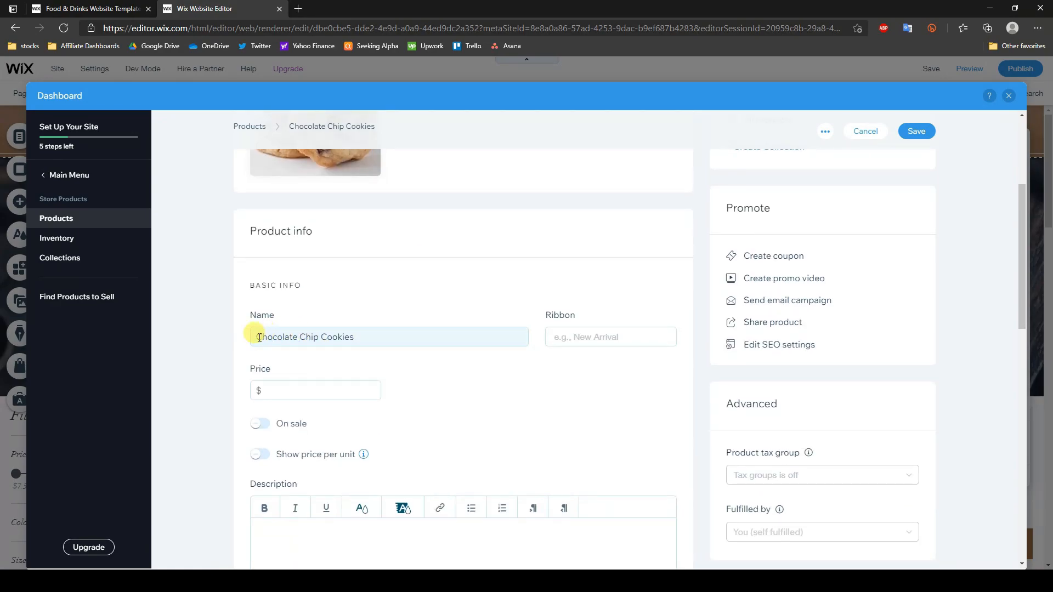
pyautogui.scroll(-2, 345, 341)
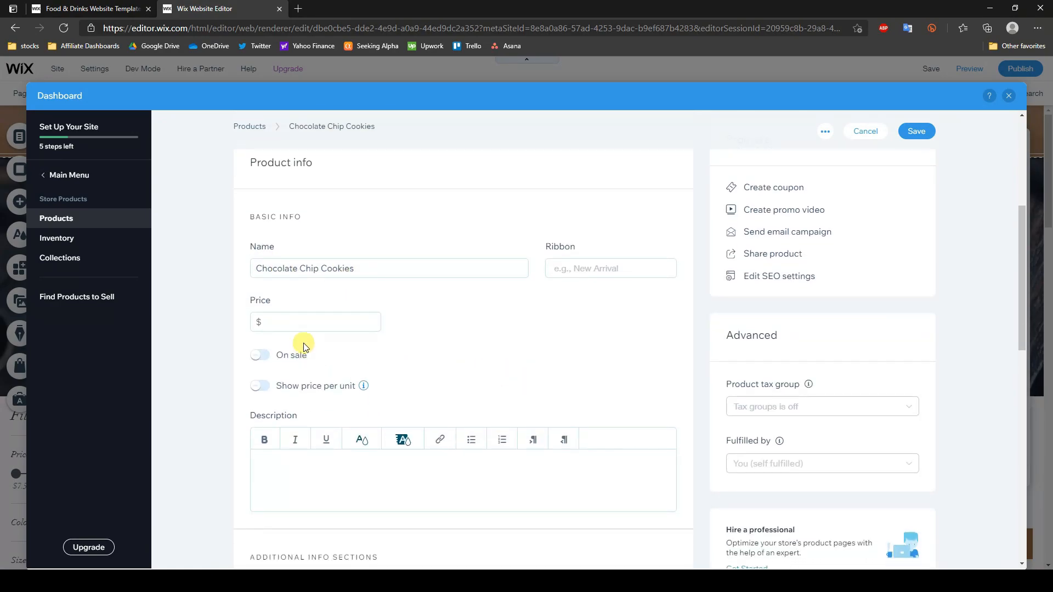
pyautogui.click(308, 325)
pyautogui.click(433, 329)
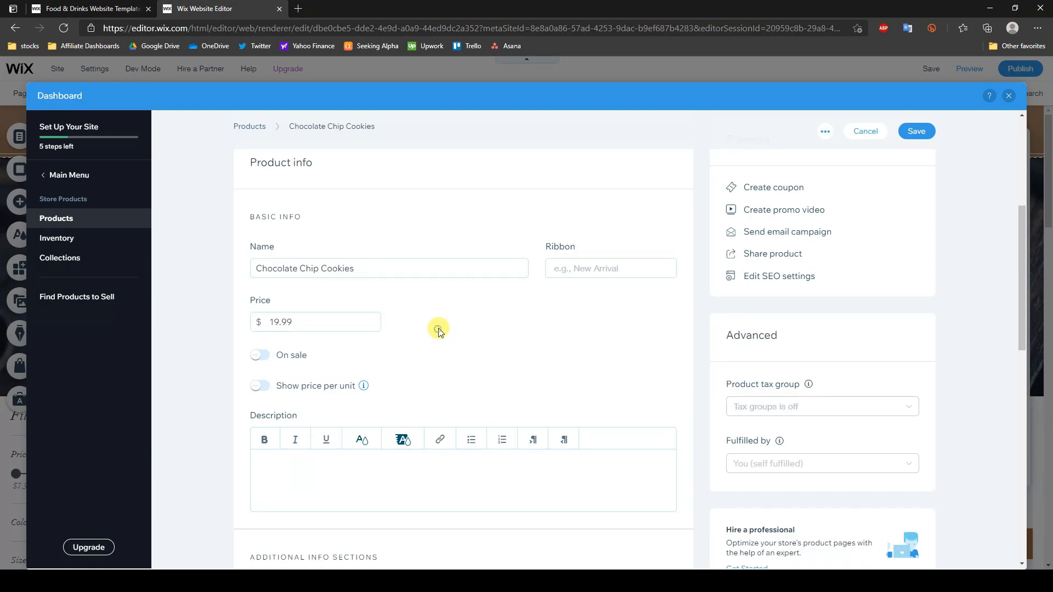
# Step: Put the product on sale with a 10% discount and take it off sale again
pyautogui.click(263, 358)
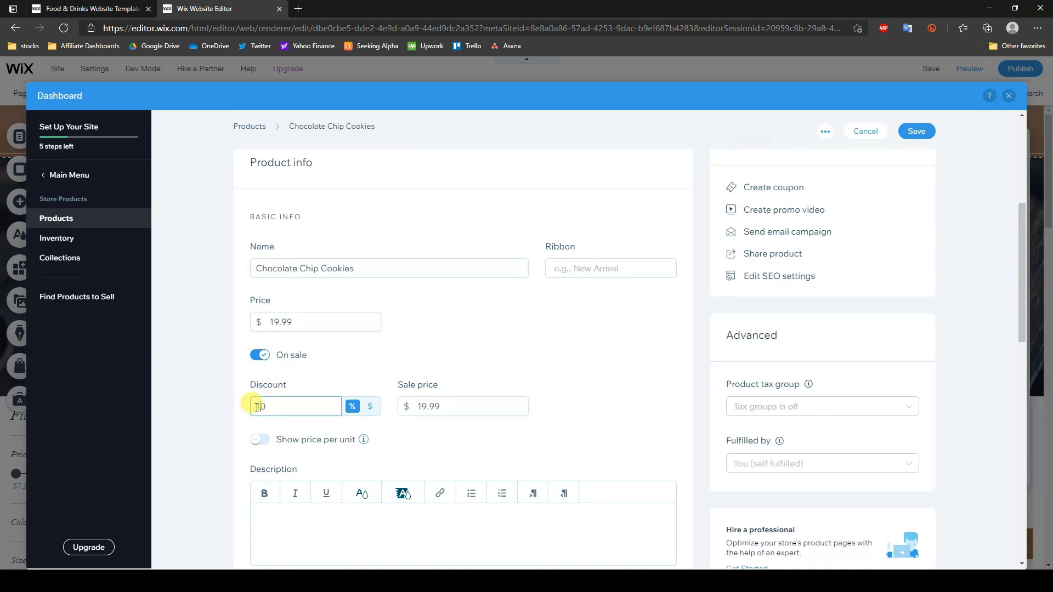
pyautogui.click(446, 442)
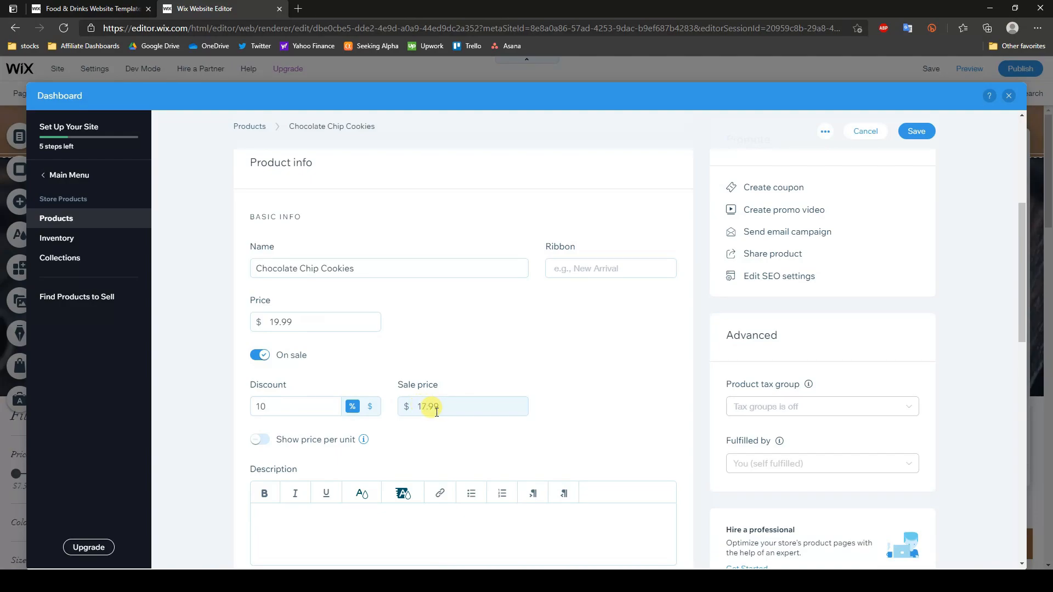
pyautogui.click(258, 356)
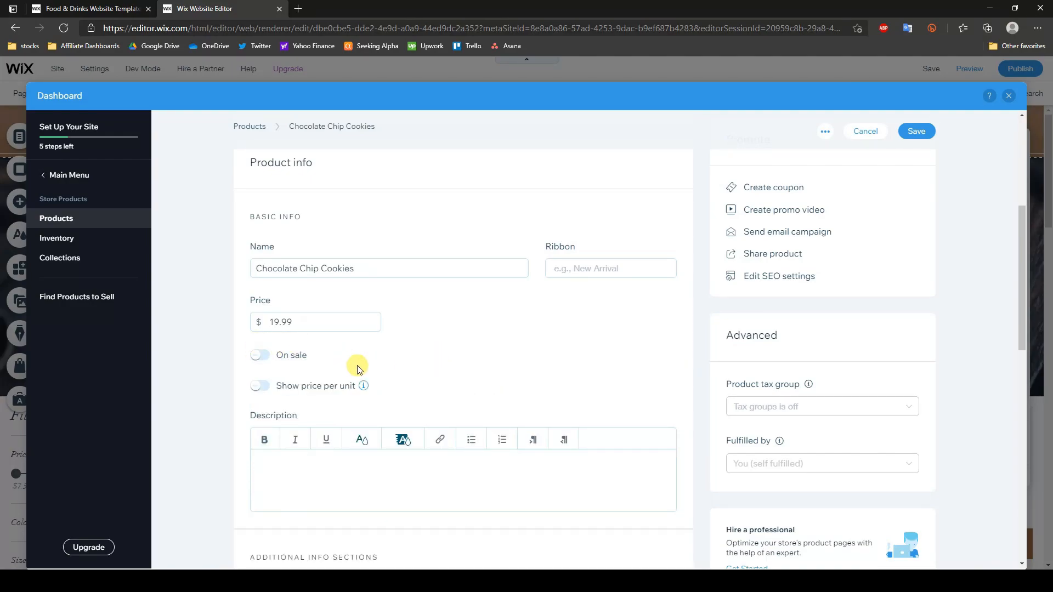
# Step: Add a Monthly Special ribbon to the Chocolate Chip Cookies product
pyautogui.scroll(1, 610, 315)
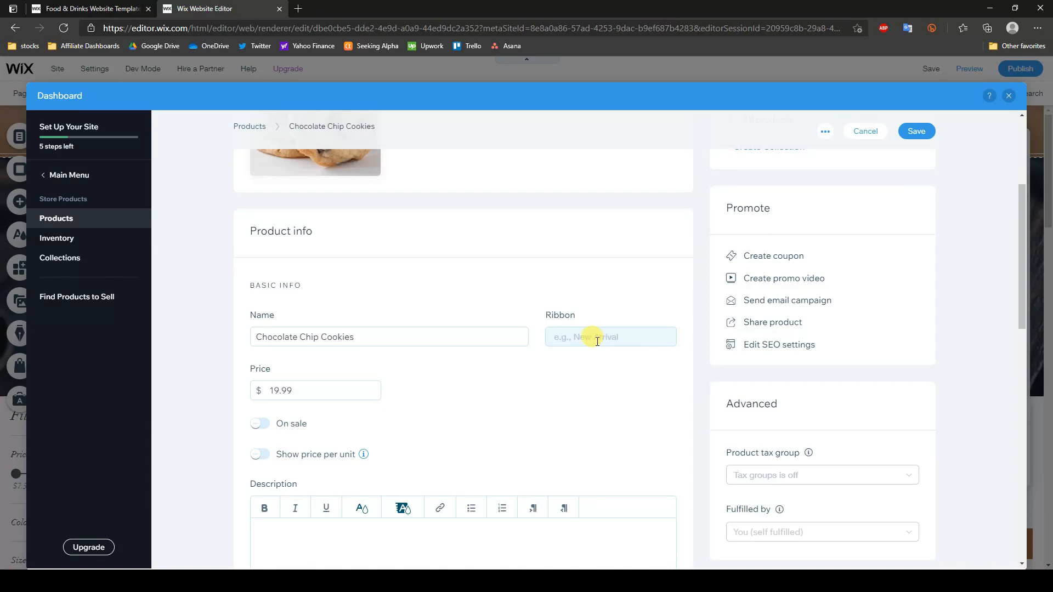
pyautogui.click(587, 341)
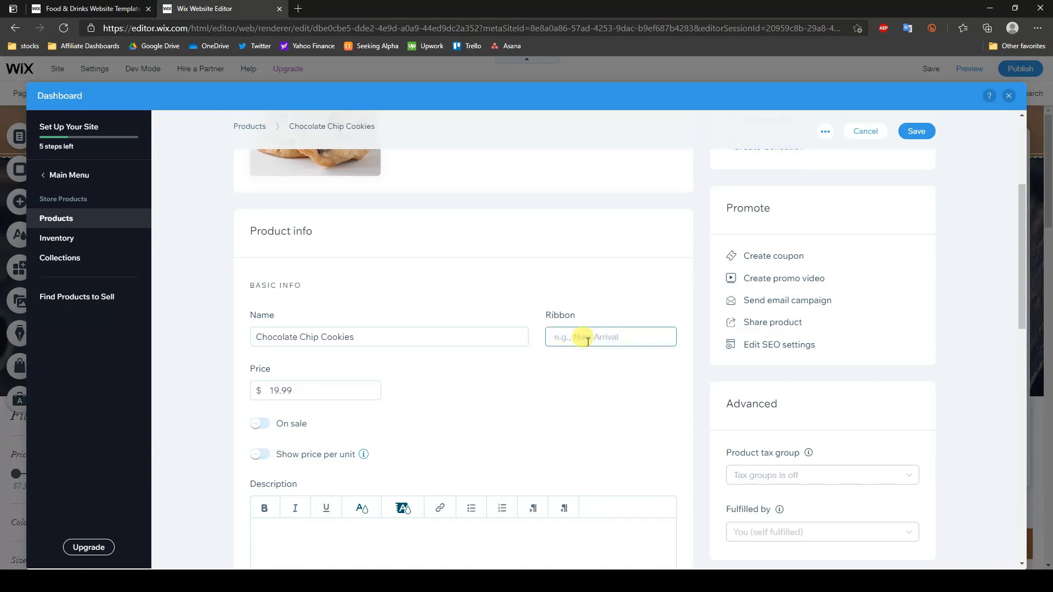
pyautogui.write('Monthly')
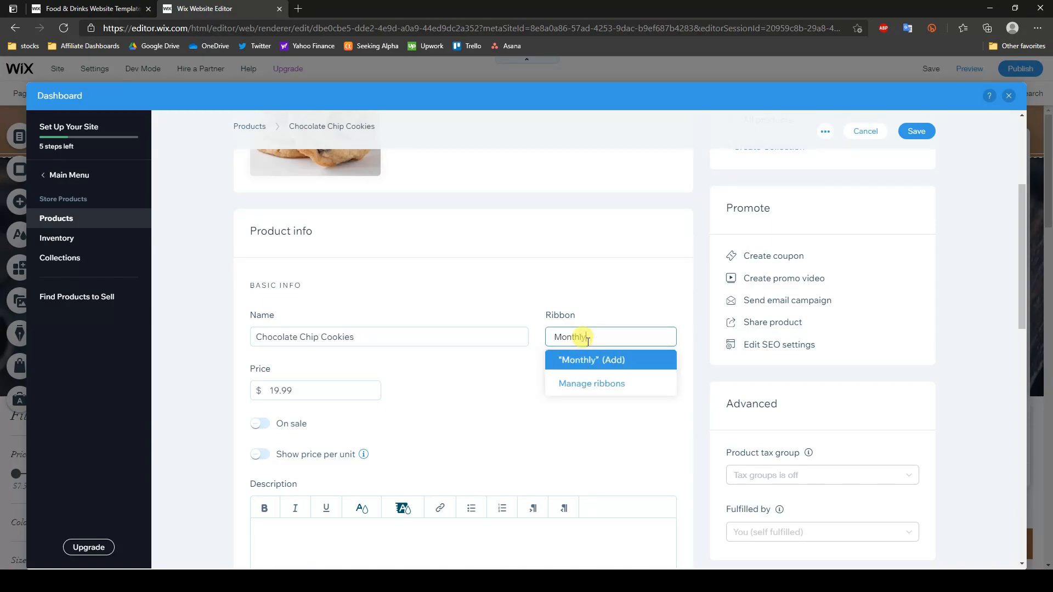
pyautogui.write(' SPecial')
pyautogui.click(652, 360)
# Step: Write the product description as "The best cookies ever."
pyautogui.scroll(-3, 598, 387)
pyautogui.scroll(-1, 598, 385)
pyautogui.scroll(1, 548, 386)
pyautogui.click(347, 390)
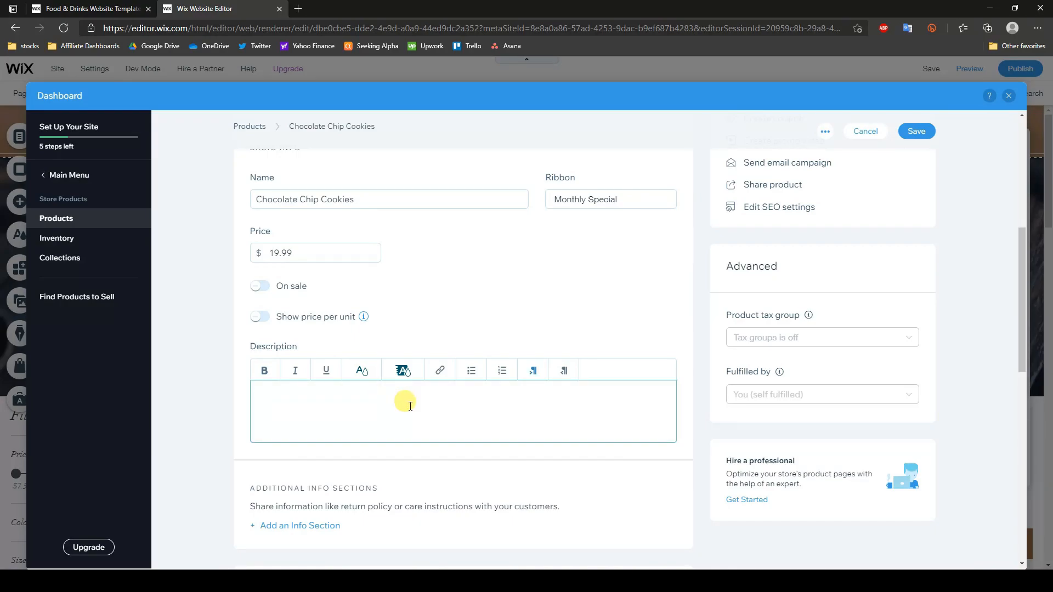
pyautogui.write('The best cookies ever.')
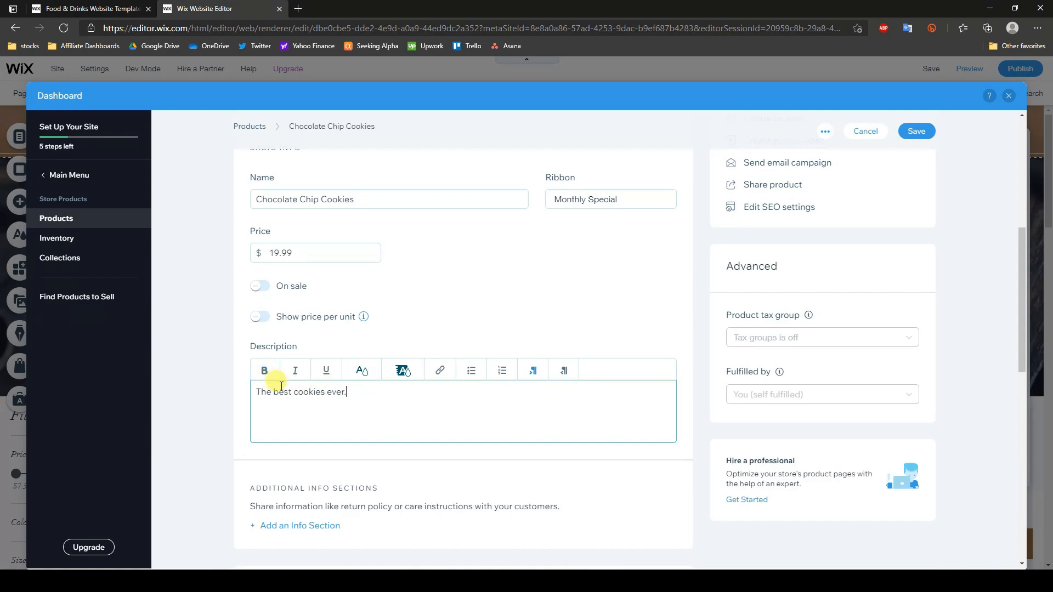
# Step: Start a new product option named Amount for the Chocolate Chip Cookies
pyautogui.scroll(-1, 447, 391)
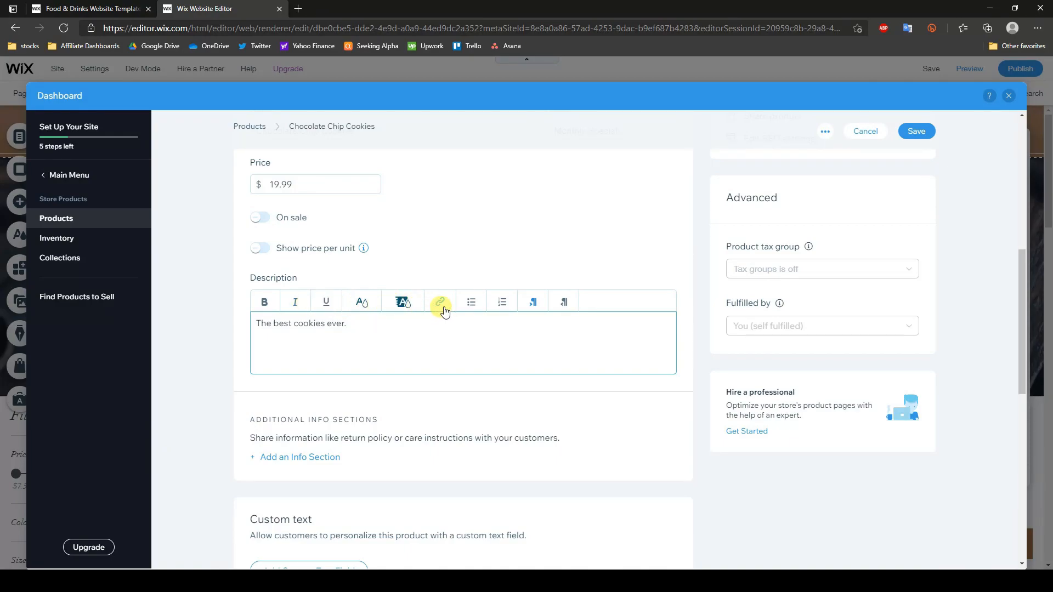
pyautogui.scroll(-1, 339, 313)
pyautogui.scroll(-1, 455, 319)
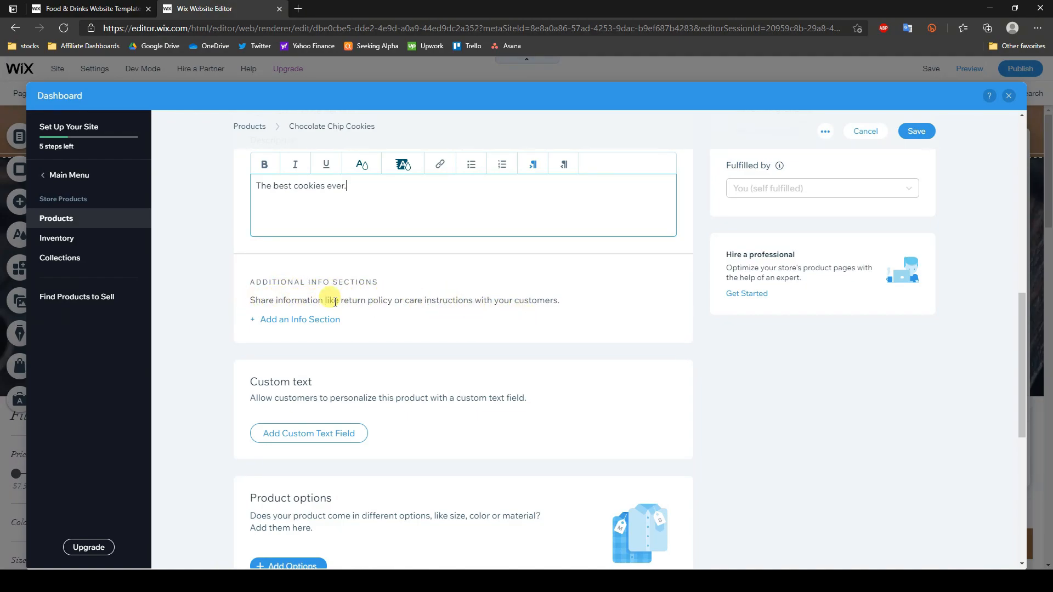
pyautogui.scroll(-2, 400, 306)
pyautogui.scroll(1, 433, 304)
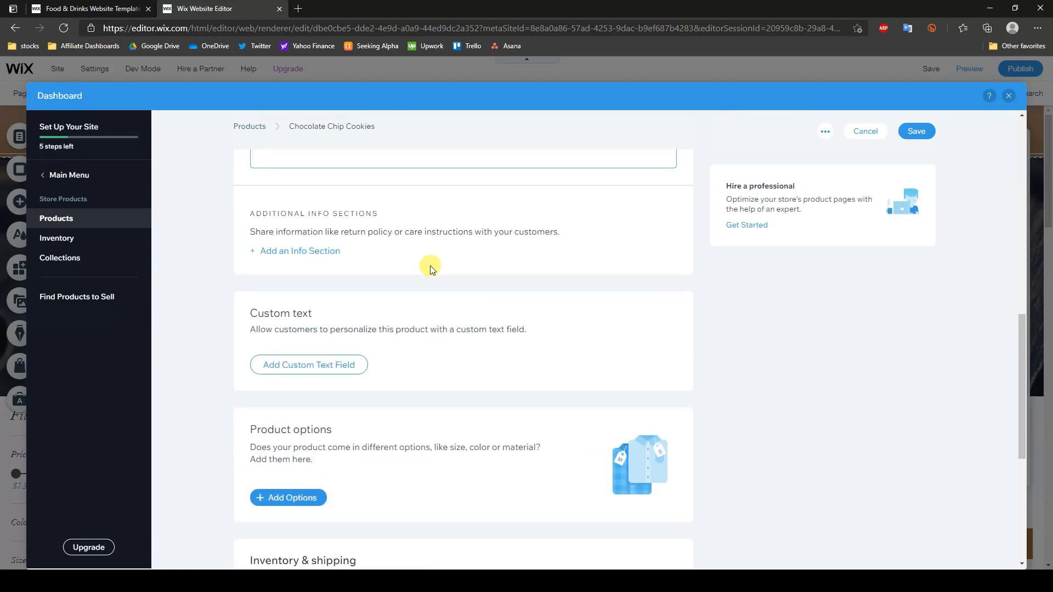
pyautogui.scroll(-1, 429, 268)
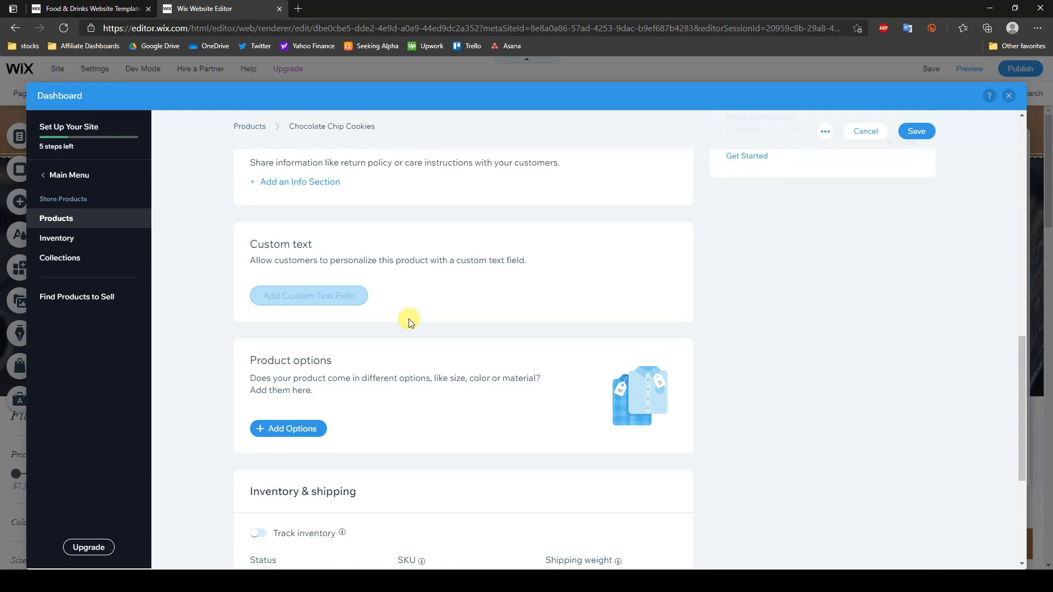
pyautogui.scroll(-1, 493, 340)
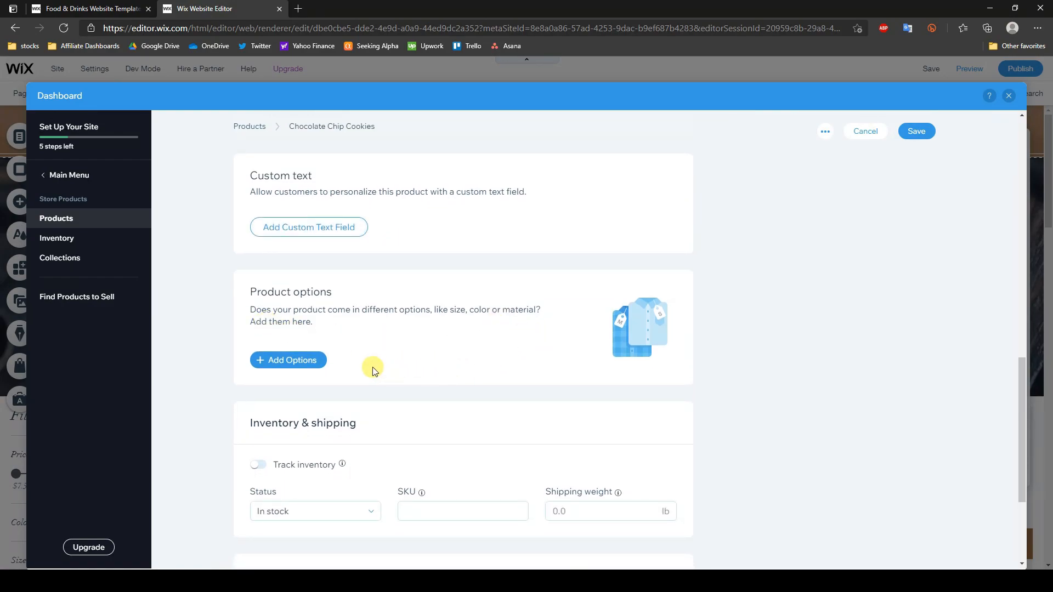
pyautogui.click(276, 360)
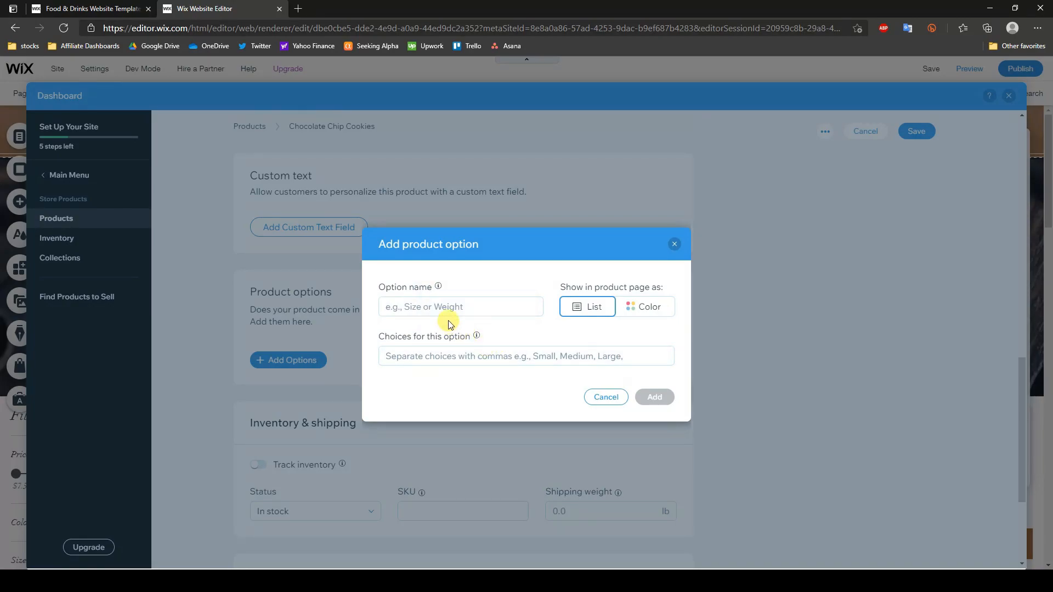
pyautogui.click(463, 312)
pyautogui.write('Amount')
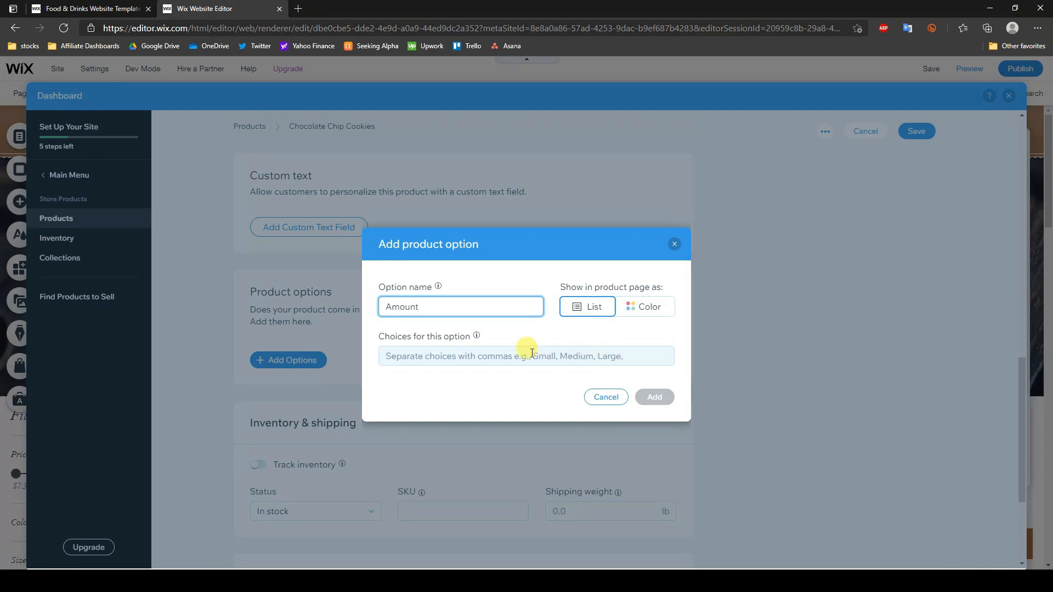
# Step: Add the Amount option with the choices 1 dozen, 2 dozen and 3 dozen, and check its settings
pyautogui.click(461, 352)
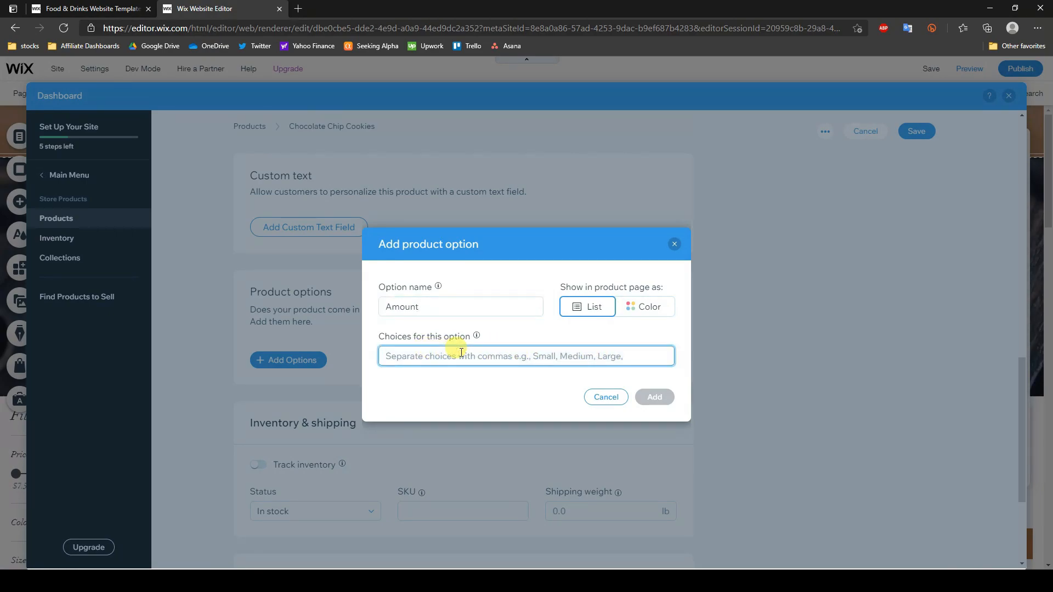
pyautogui.write('1 dozen')
pyautogui.press('Return')
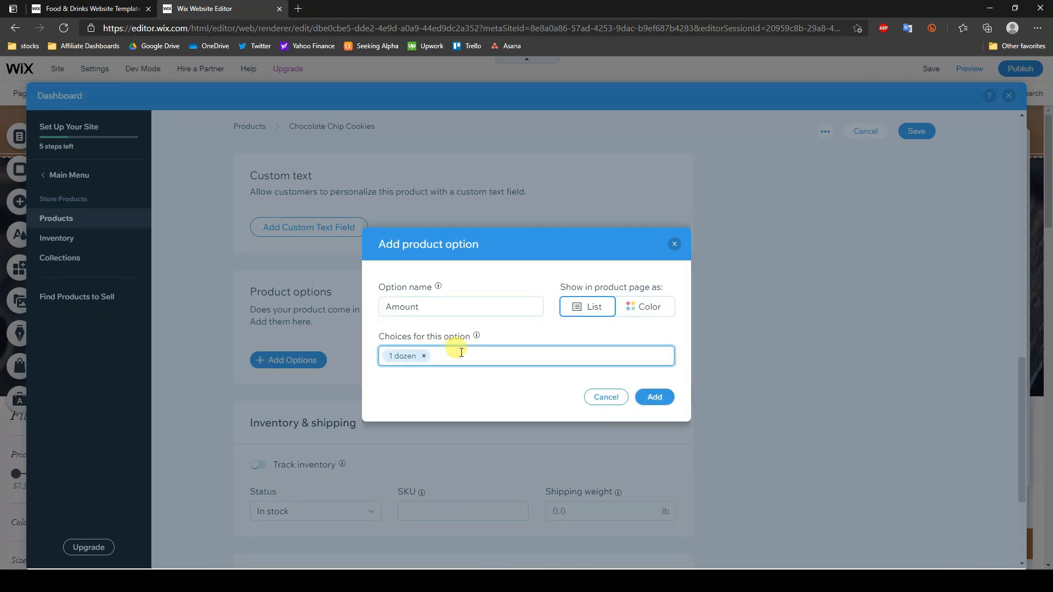
pyautogui.write('2 dozen')
pyautogui.press('Return')
pyautogui.write('3doz')
pyautogui.write('en')
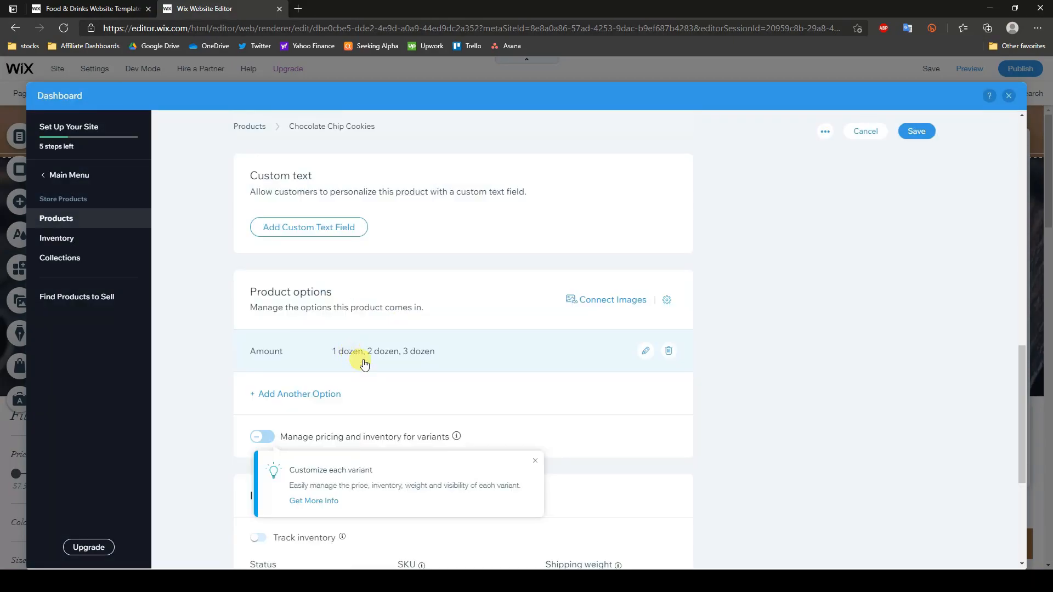
pyautogui.click(646, 350)
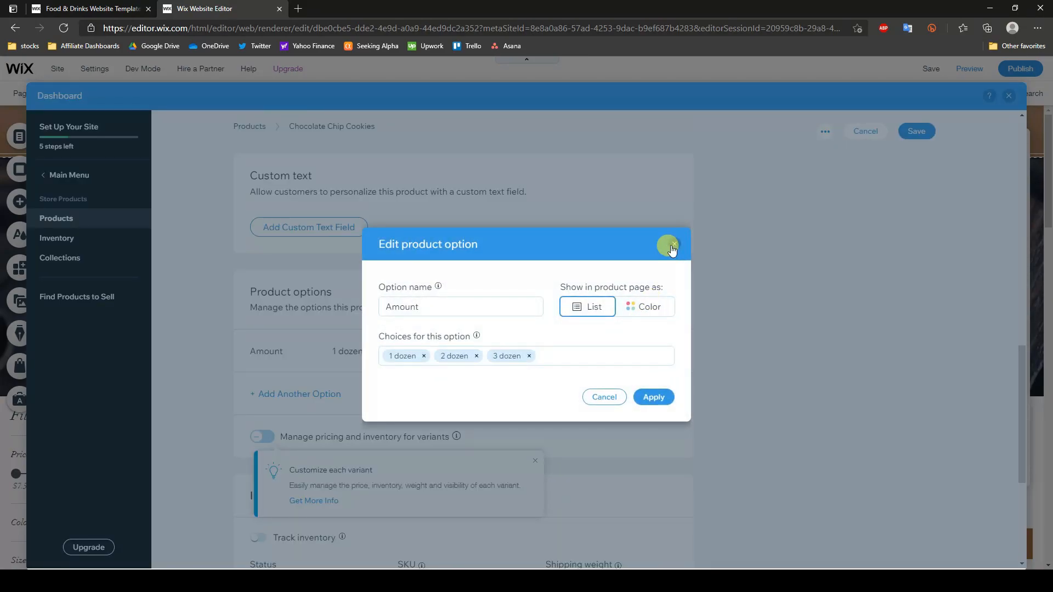
pyautogui.click(672, 248)
# Step: Add a second product option named Color, shown as color swatches, with the choices red, blue and purple
pyautogui.click(307, 395)
pyautogui.click(654, 316)
pyautogui.click(465, 305)
pyautogui.write('Color')
pyautogui.click(442, 356)
pyautogui.write('red')
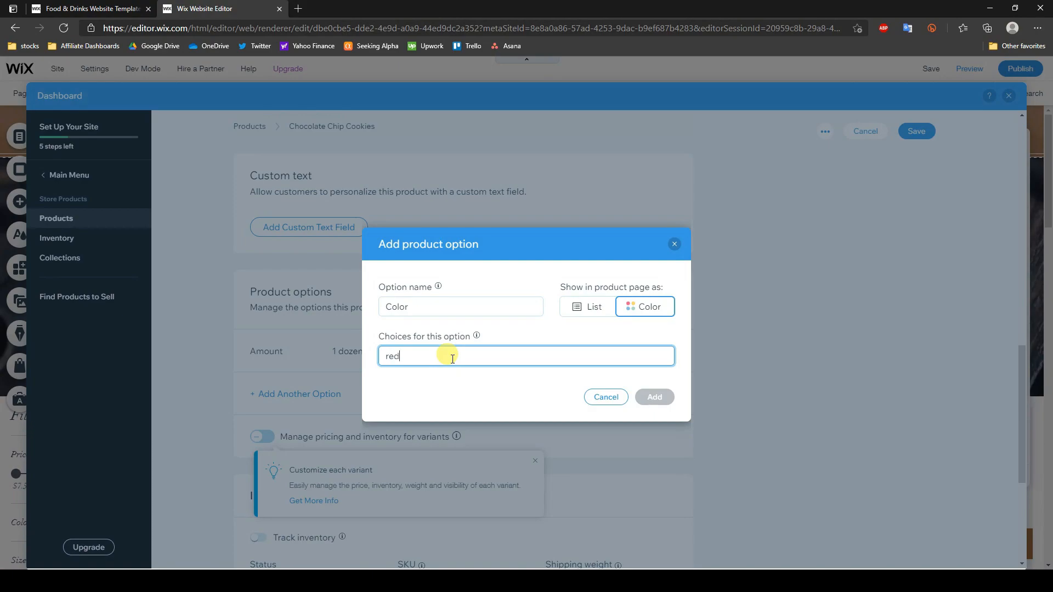
pyautogui.press('Return')
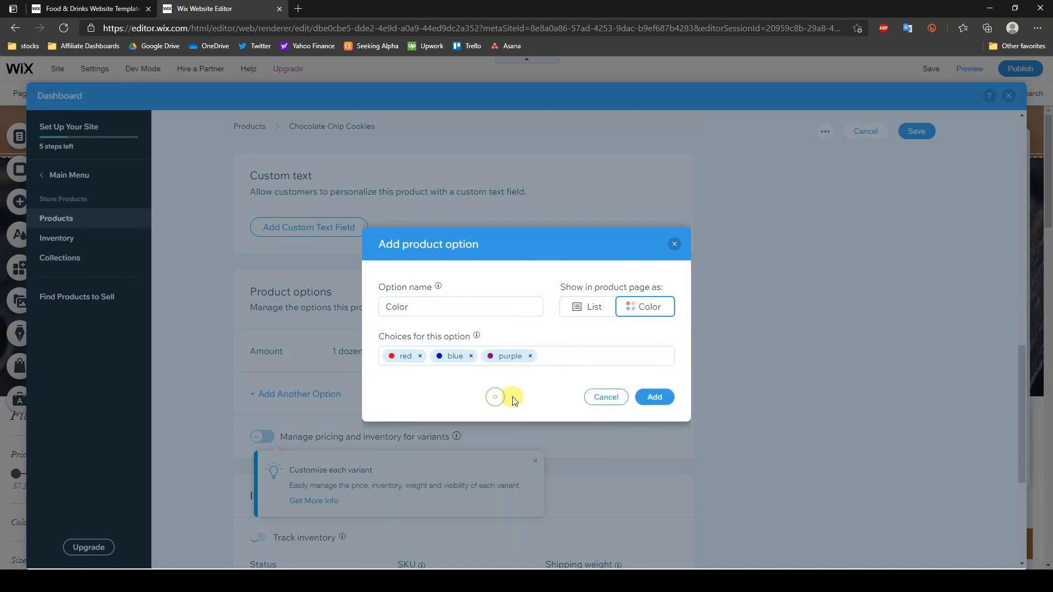
pyautogui.click(652, 396)
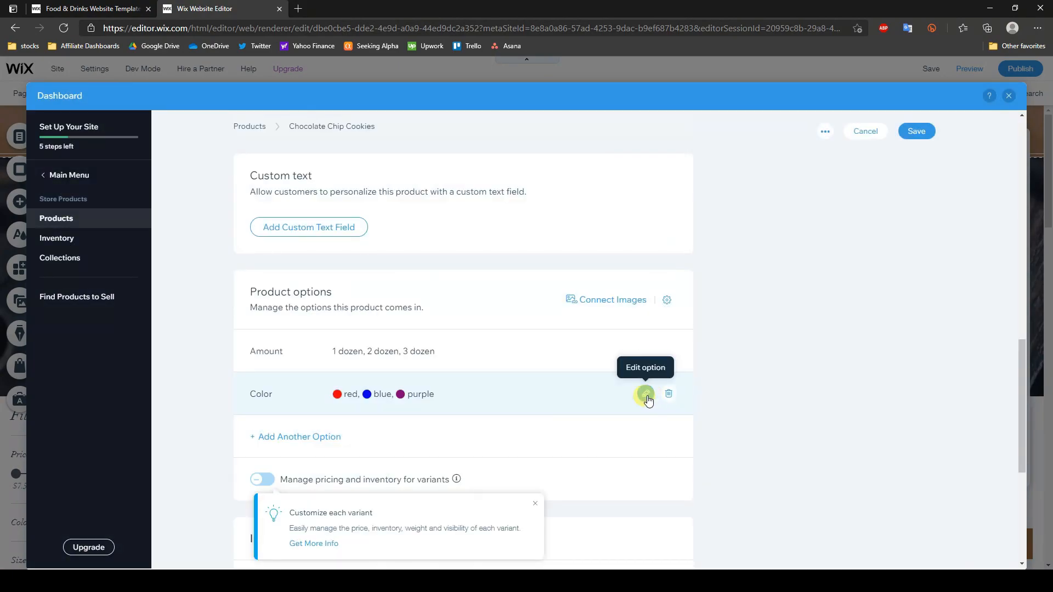
pyautogui.scroll(-1, 535, 435)
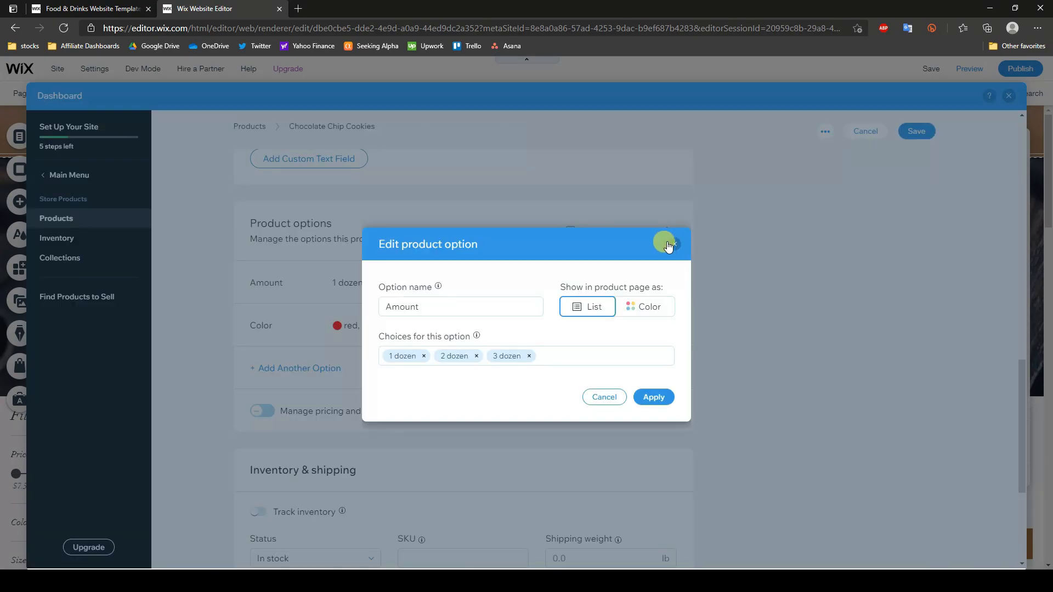
pyautogui.click(667, 243)
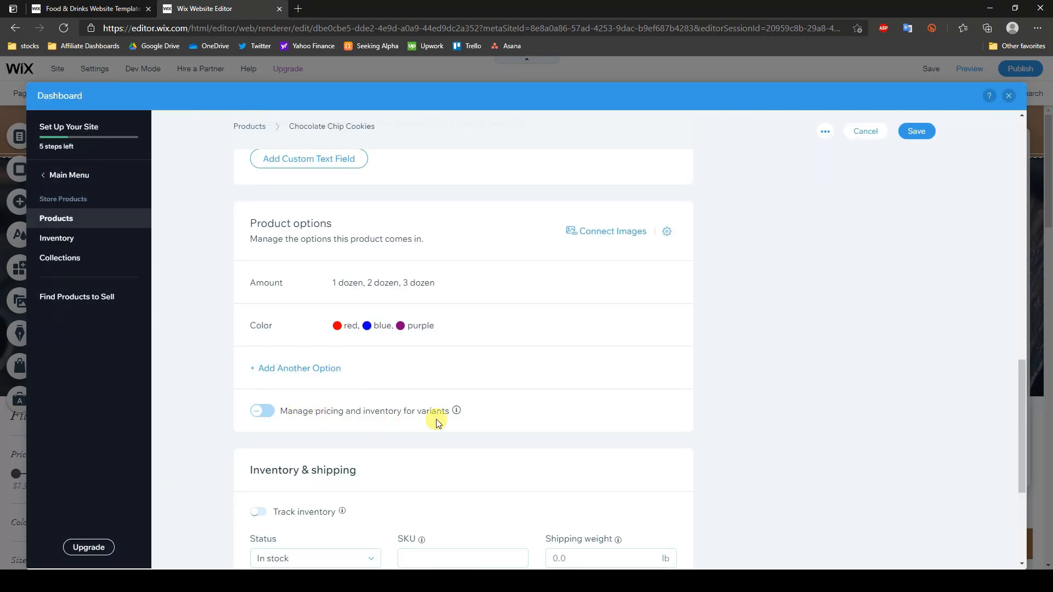
# Step: Enable pricing and inventory management for variants and set an additional charge of $1 for the 1 dozen red variant
pyautogui.click(261, 411)
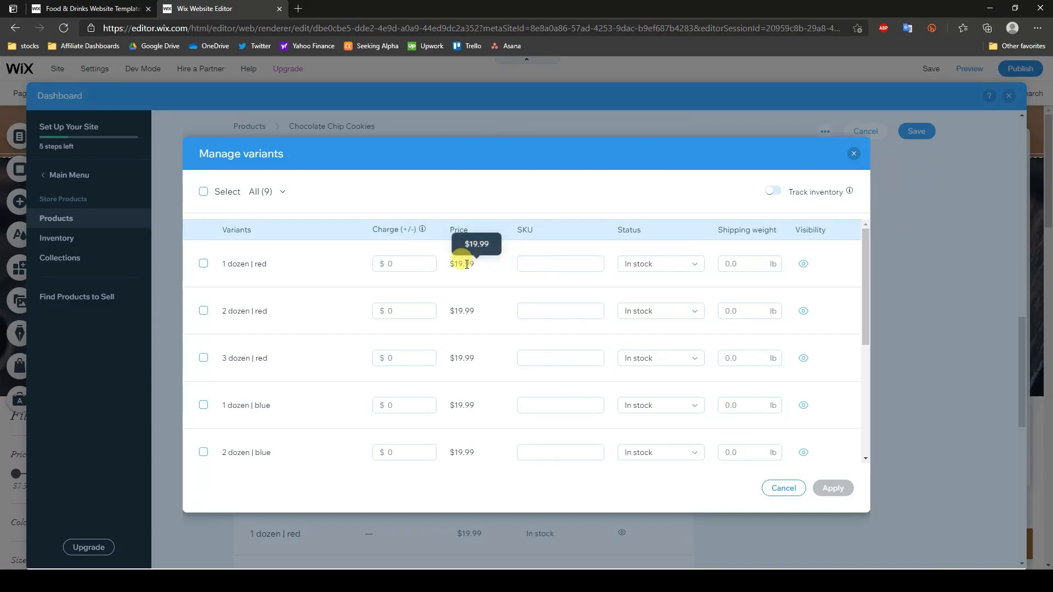
pyautogui.scroll(-1, 402, 336)
pyautogui.scroll(1, 375, 389)
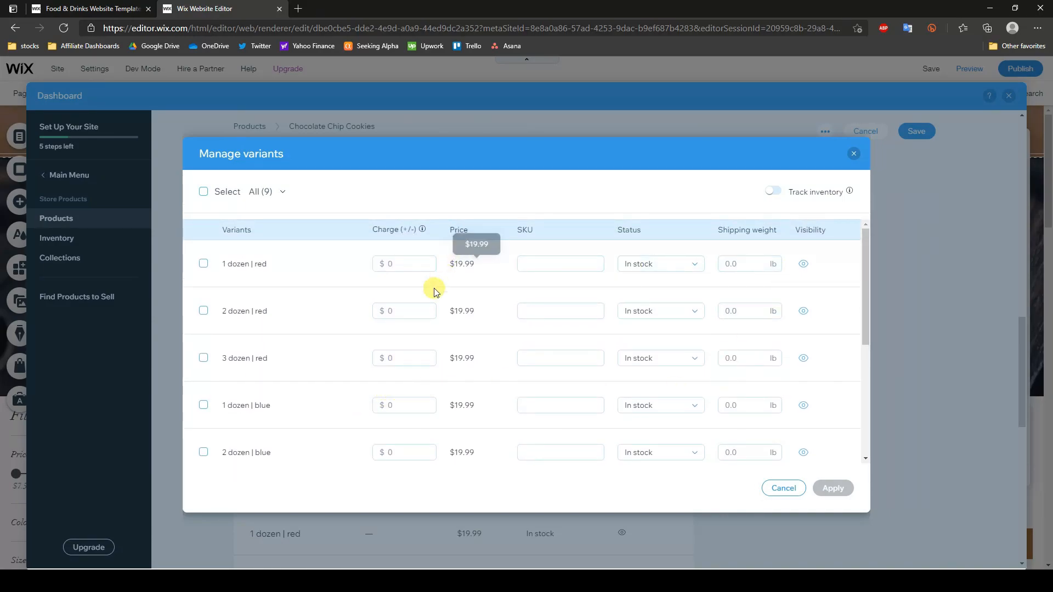
pyautogui.click(403, 265)
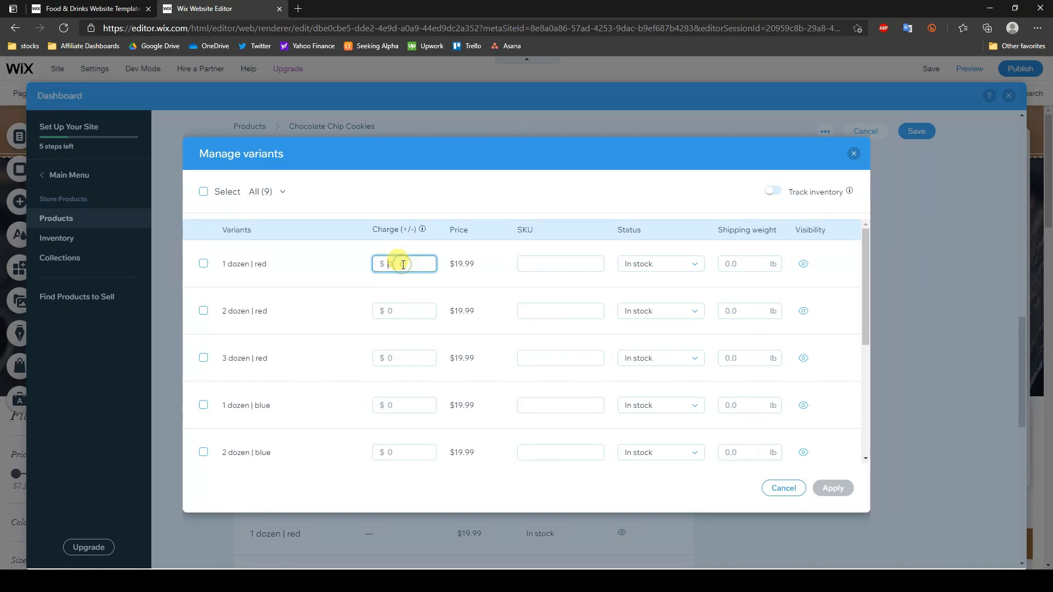
pyautogui.write('1')
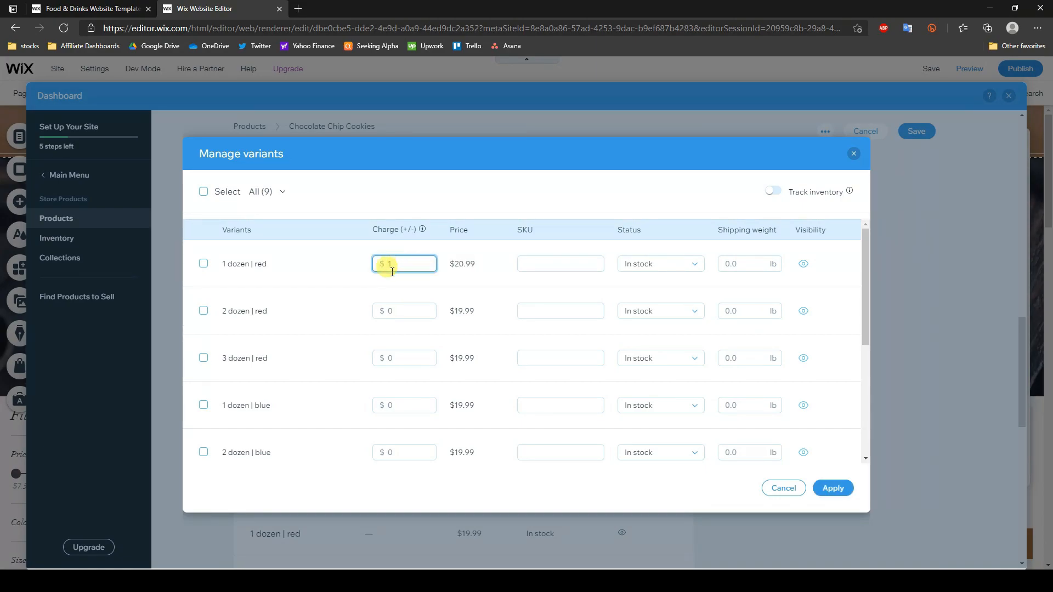
pyautogui.click(450, 289)
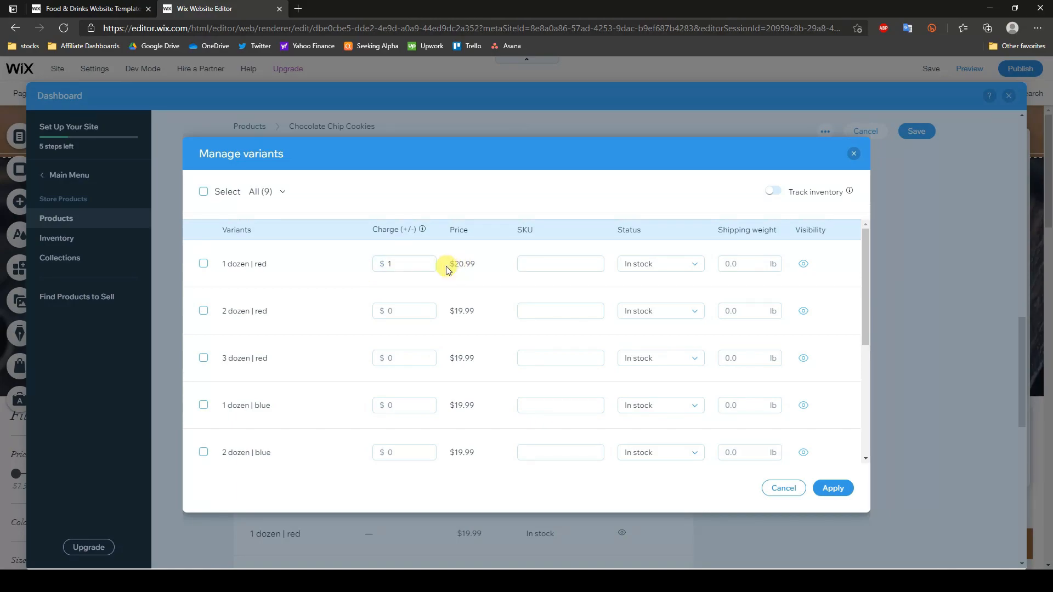
# Step: Set an additional charge of $1 for the 2 dozen red and 3 dozen red variants and apply the variant changes
pyautogui.moveTo(454, 264); pyautogui.dragTo(477, 266)
pyautogui.scroll(-1, 465, 384)
pyautogui.scroll(1, 469, 454)
pyautogui.click(395, 311)
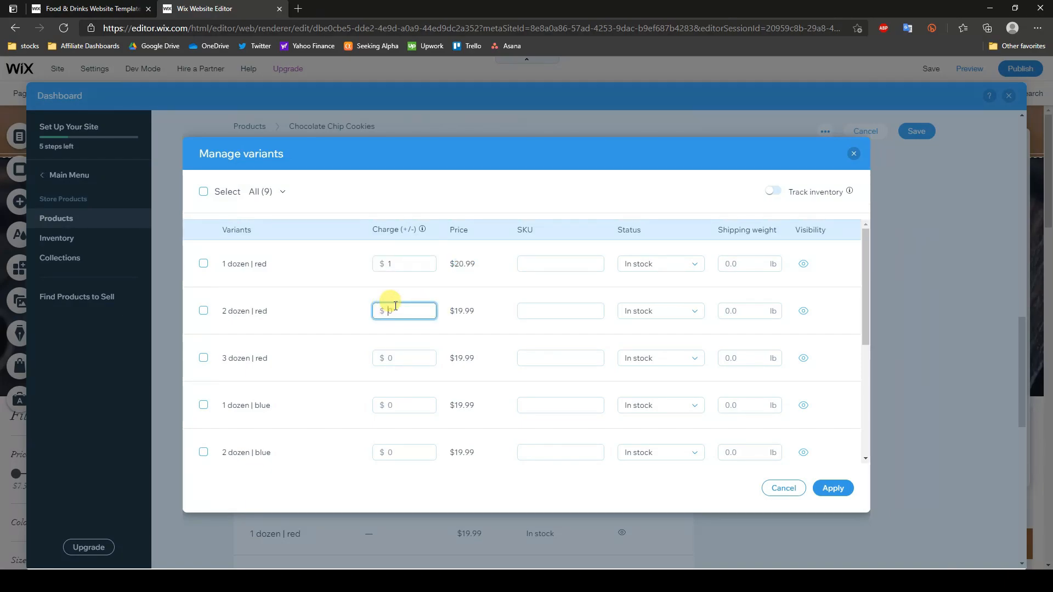
pyautogui.click(403, 360)
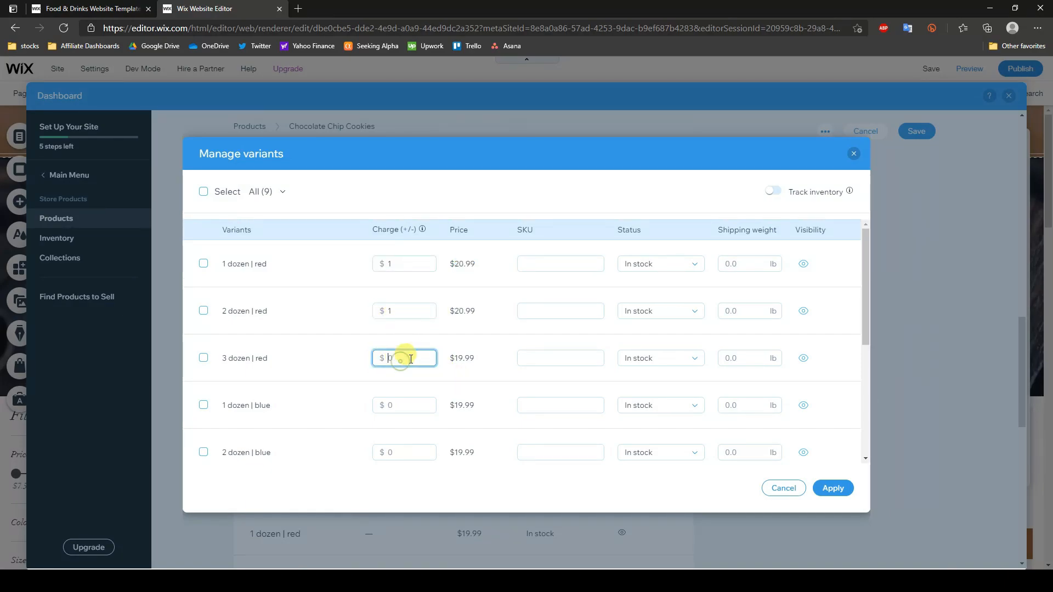
pyautogui.write('1')
pyautogui.click(834, 488)
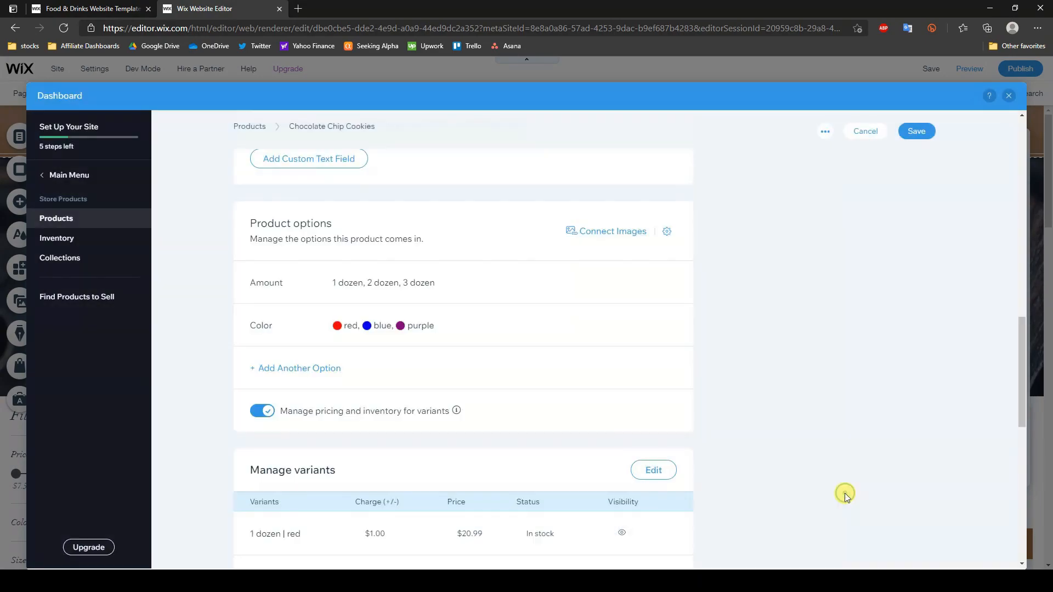
# Step: Create a collection named Cookies for the Chocolate Chip Cookies product
pyautogui.scroll(-10, 692, 437)
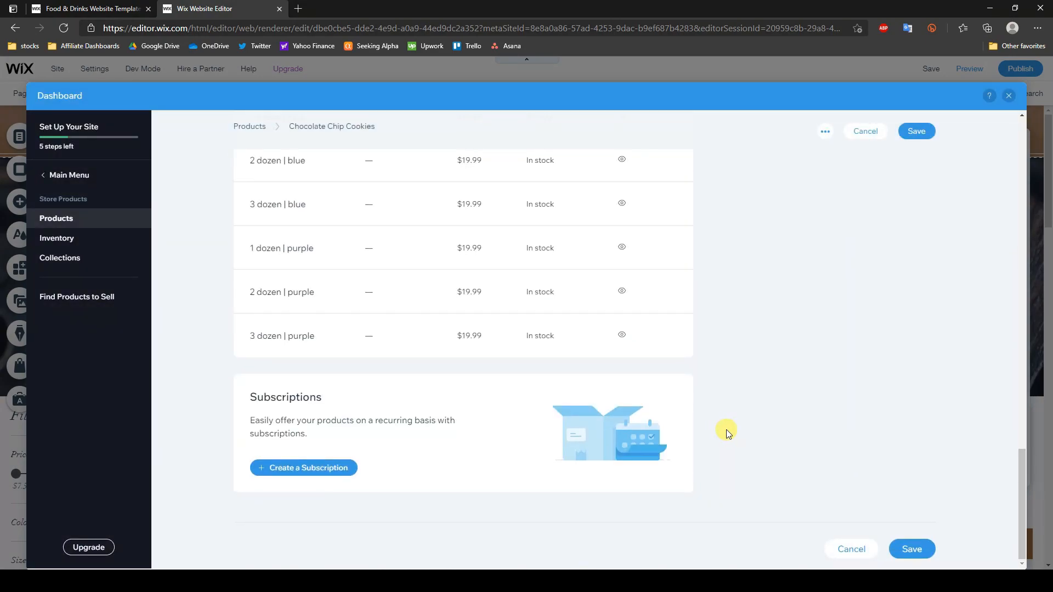
pyautogui.moveTo(249, 395); pyautogui.dragTo(346, 425)
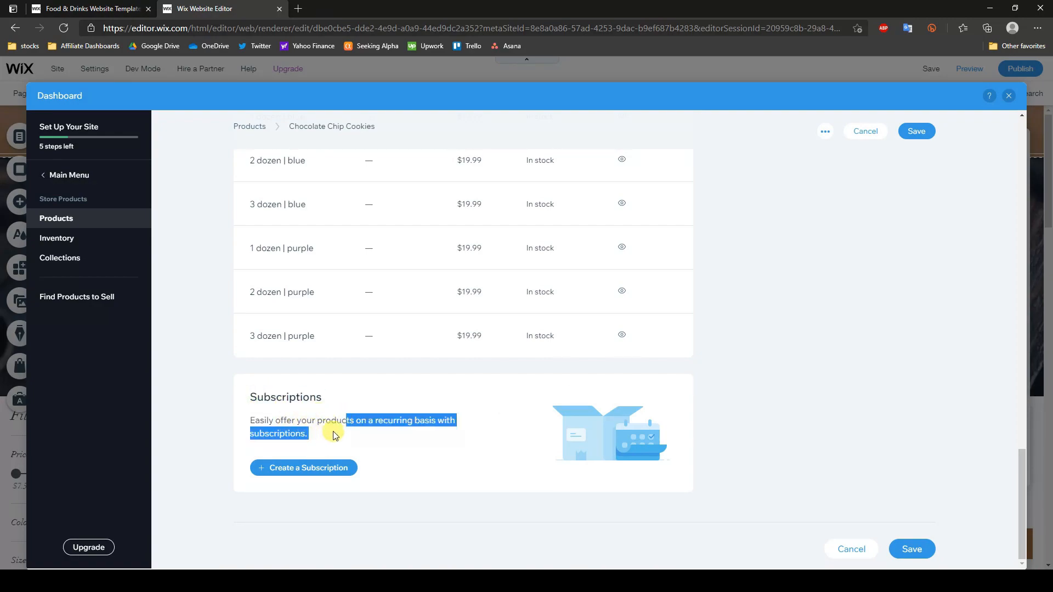
pyautogui.click(329, 431)
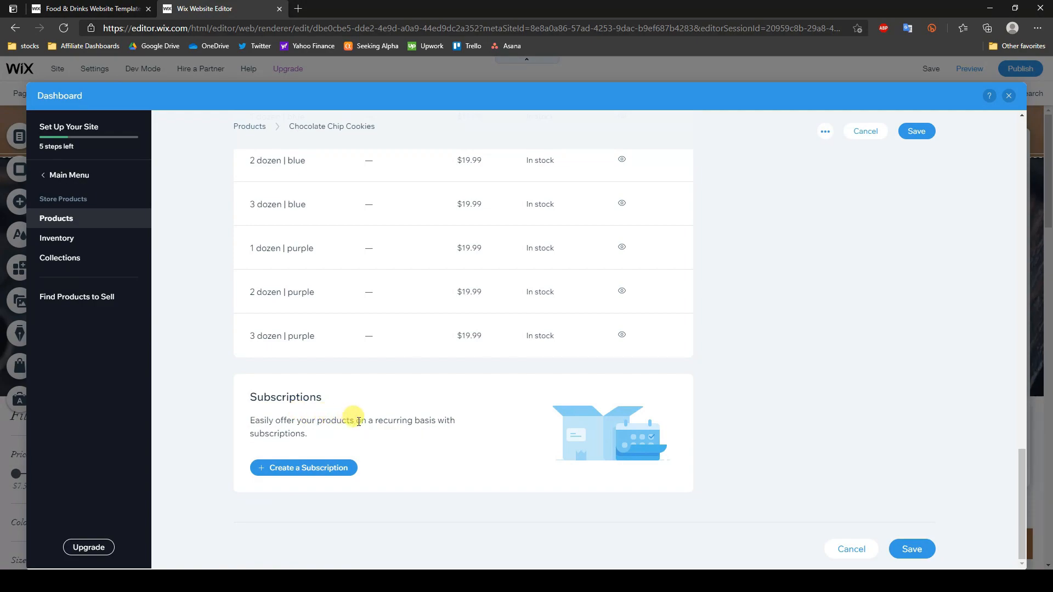
pyautogui.scroll(2, 410, 434)
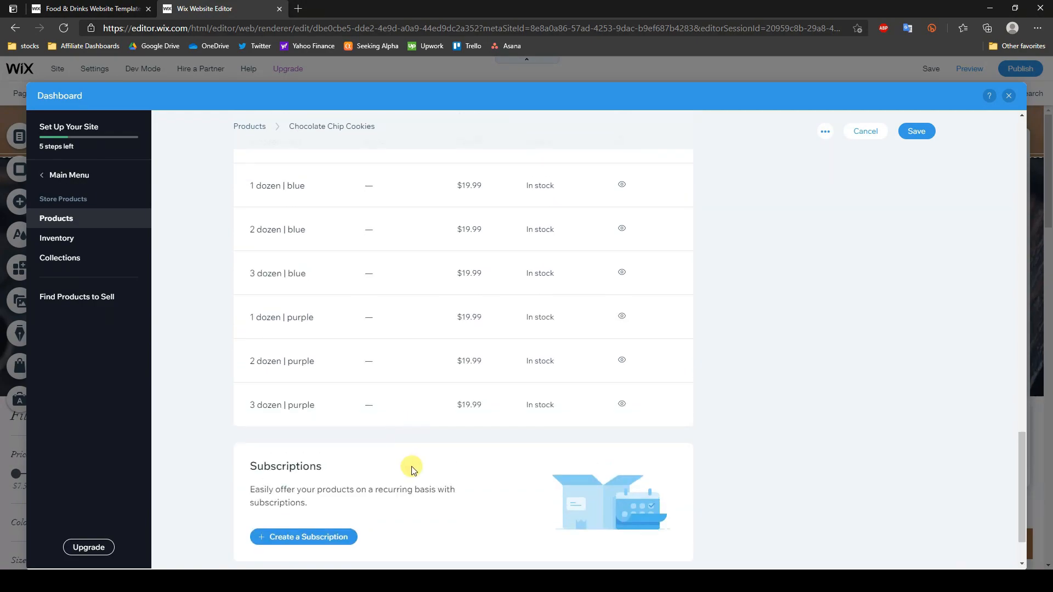
pyautogui.scroll(2, 410, 467)
pyautogui.moveTo(1019, 439); pyautogui.dragTo(985, 156)
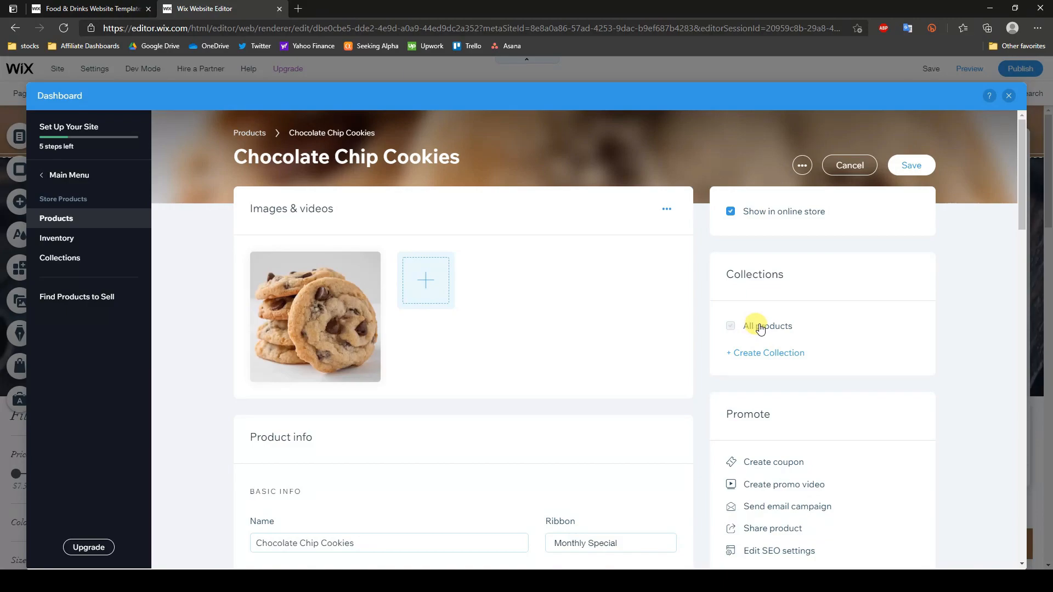
pyautogui.click(750, 355)
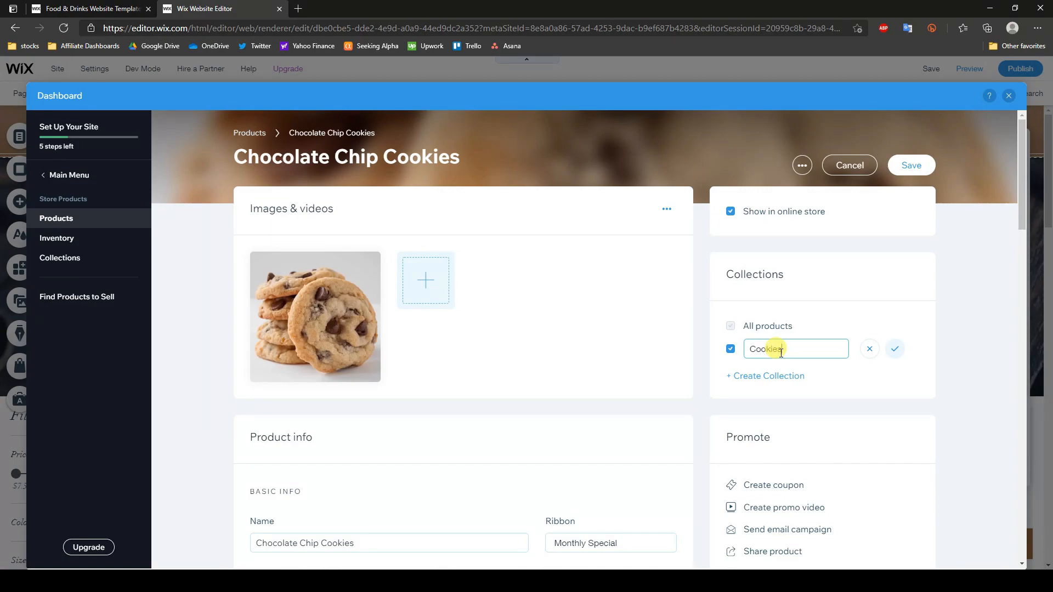
pyautogui.click(894, 350)
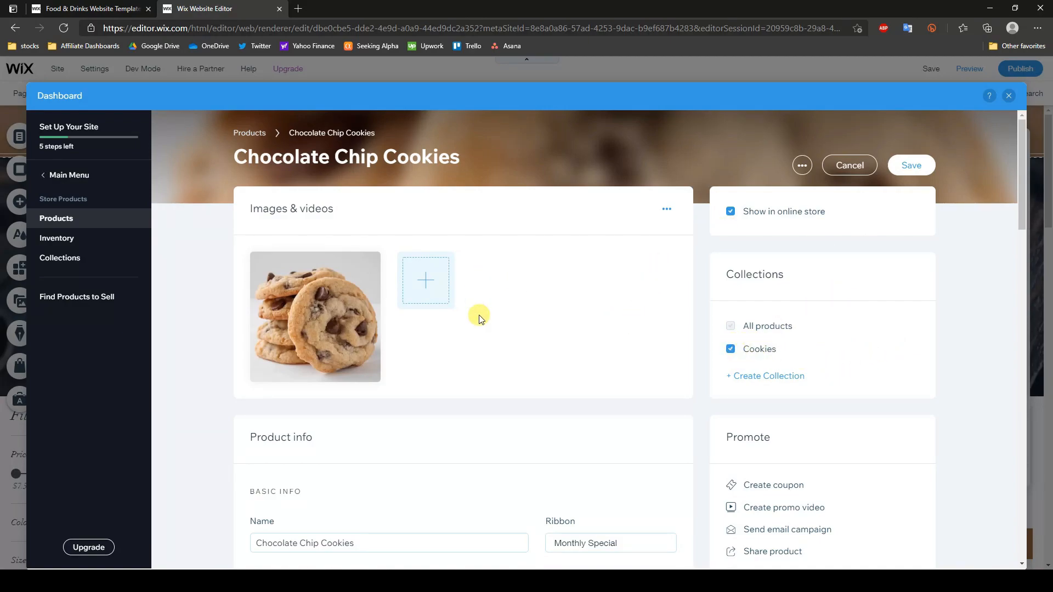
# Step: Save the Chocolate Chip Cookies product and open its SEO settings
pyautogui.scroll(-2, 494, 318)
pyautogui.scroll(1, 538, 352)
pyautogui.scroll(-1, 545, 354)
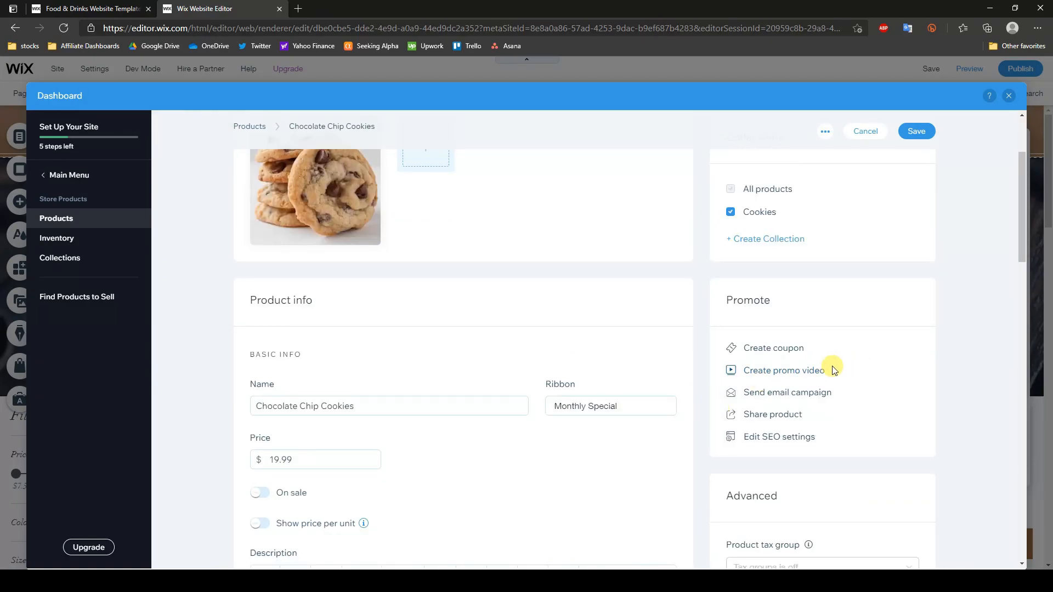
pyautogui.click(786, 437)
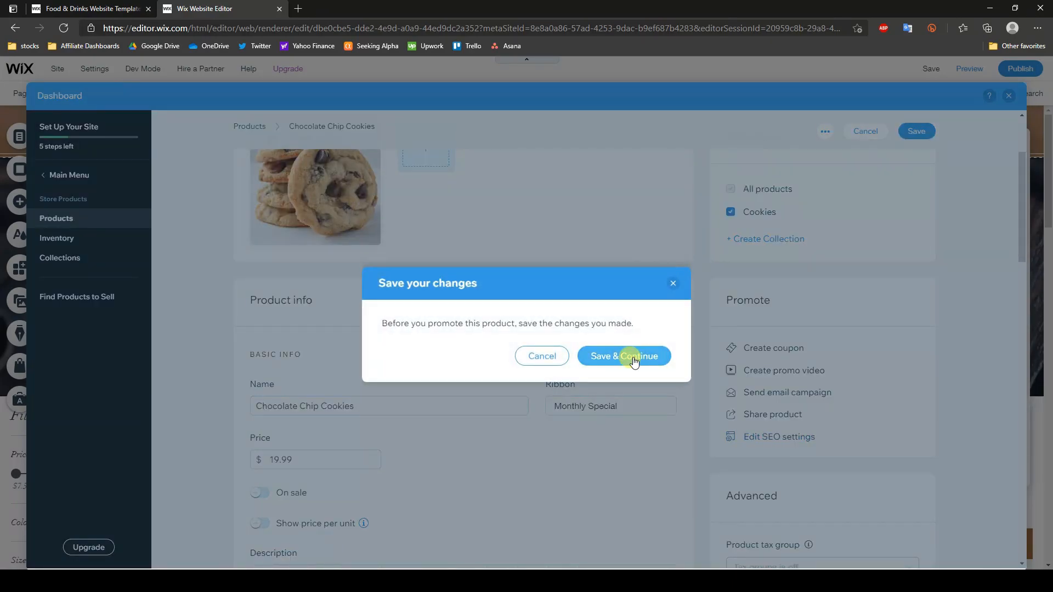
pyautogui.click(629, 358)
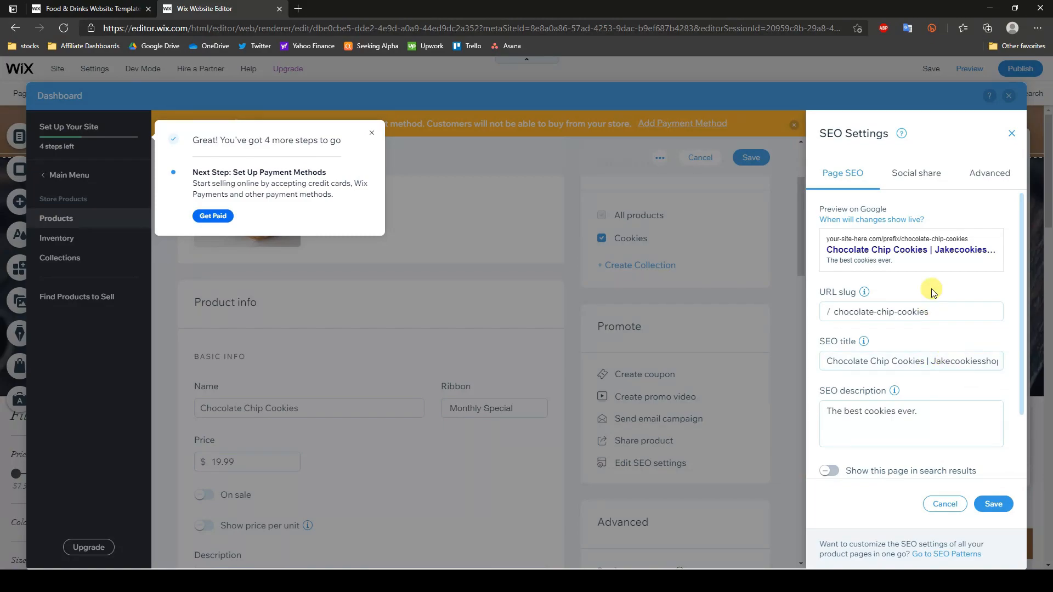
# Step: Correct the shop name in the product's SEO title so it reads "Chocolate Chip Cookies | Jake Cookies Shop"
pyautogui.click(954, 363)
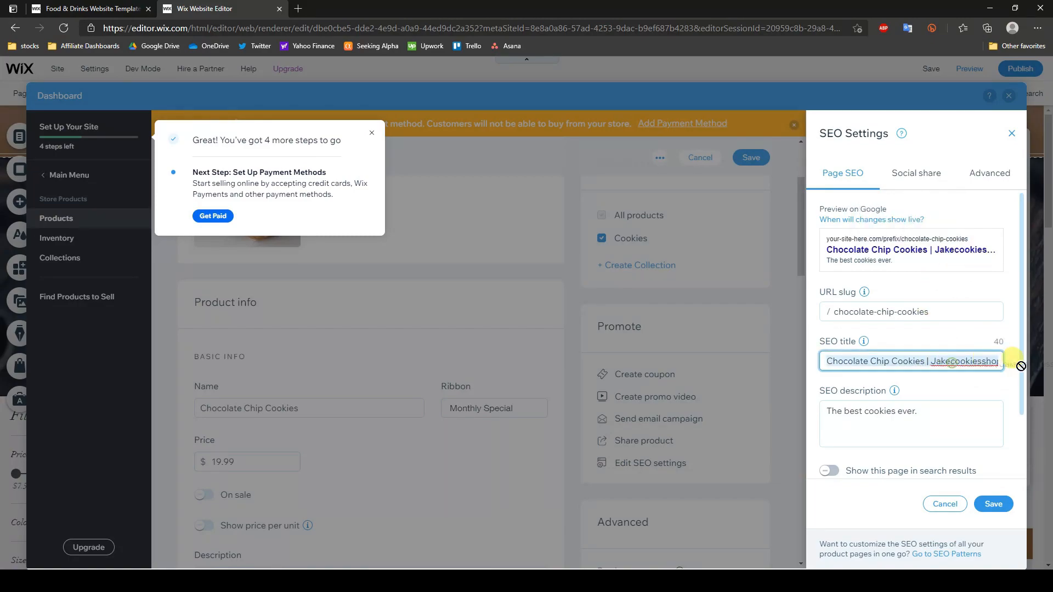
pyautogui.press('BackSpace')
pyautogui.write('C')
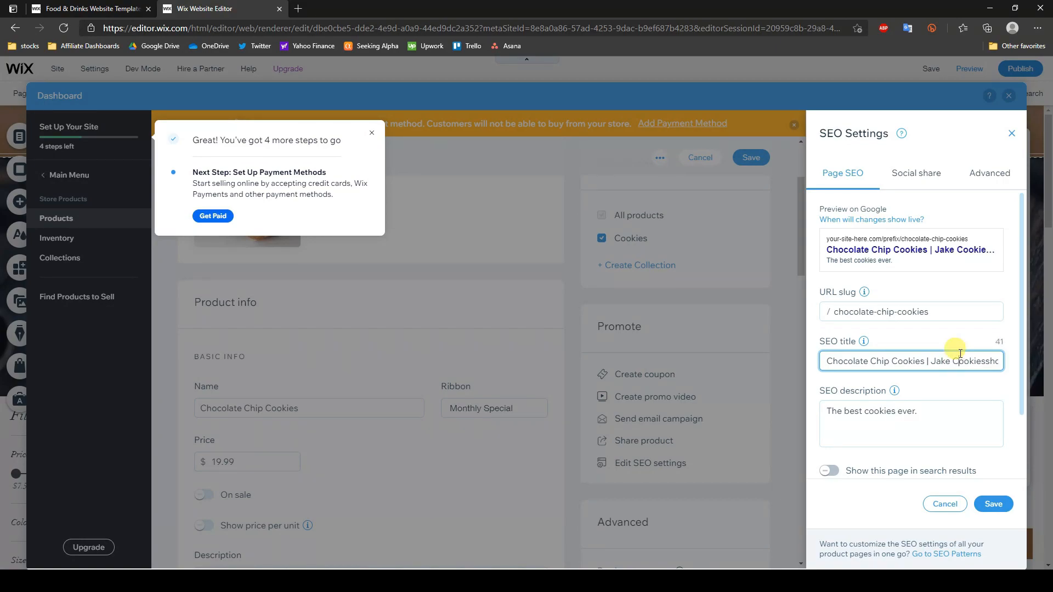
pyautogui.write(' S')
# Step: Set the SEO description to "The best chocolate chip cookies ever." and save the SEO settings
pyautogui.click(924, 406)
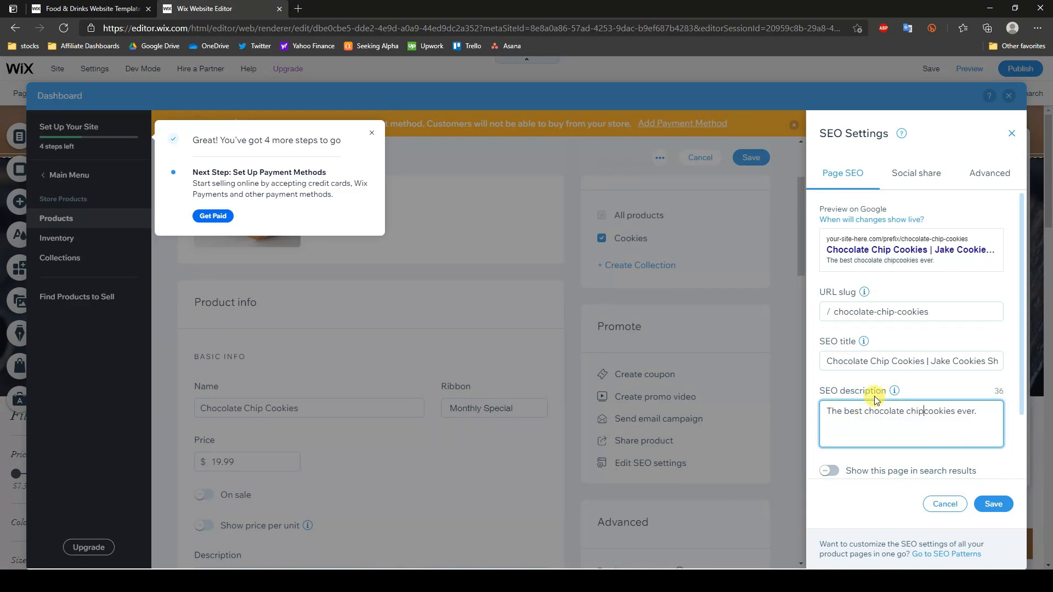
pyautogui.click(979, 416)
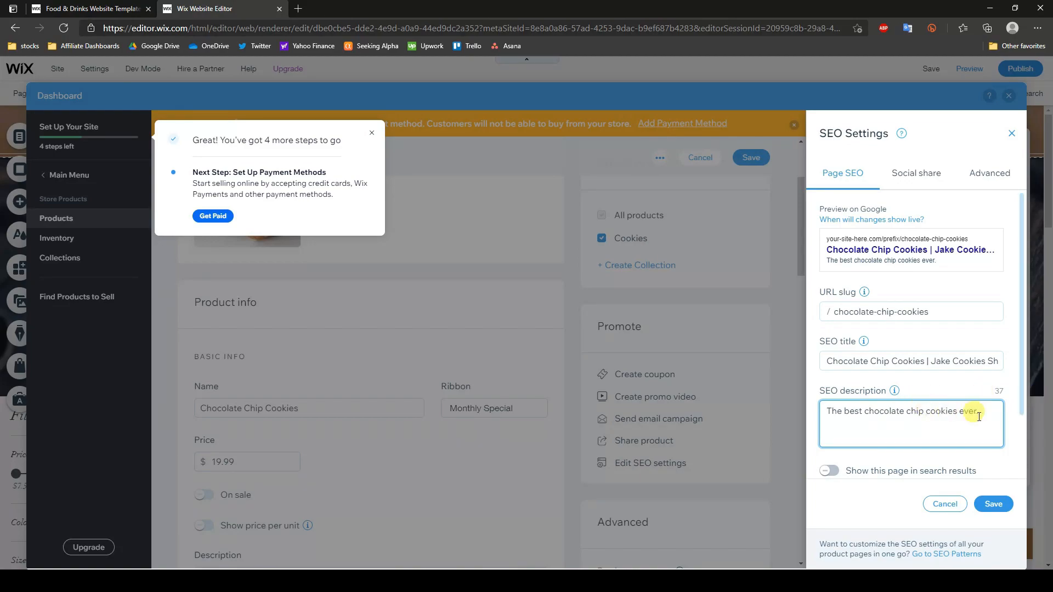
pyautogui.moveTo(843, 411); pyautogui.dragTo(970, 413)
pyautogui.click(979, 416)
pyautogui.click(994, 504)
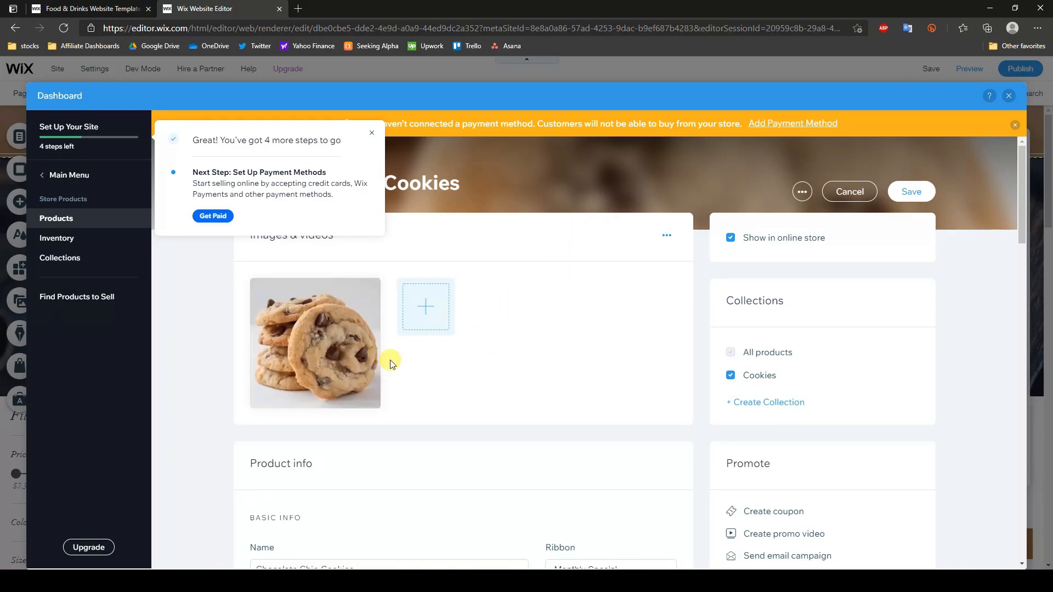
# Step: Open the payment method setup and confirm United States as the business location
pyautogui.moveTo(347, 357)
pyautogui.click(212, 216)
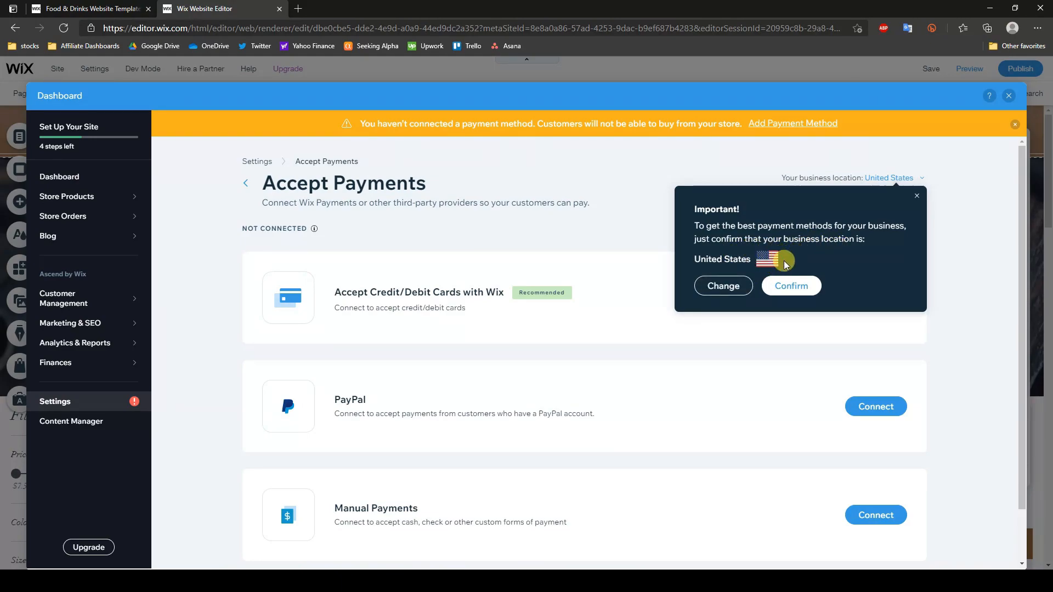
pyautogui.click(797, 286)
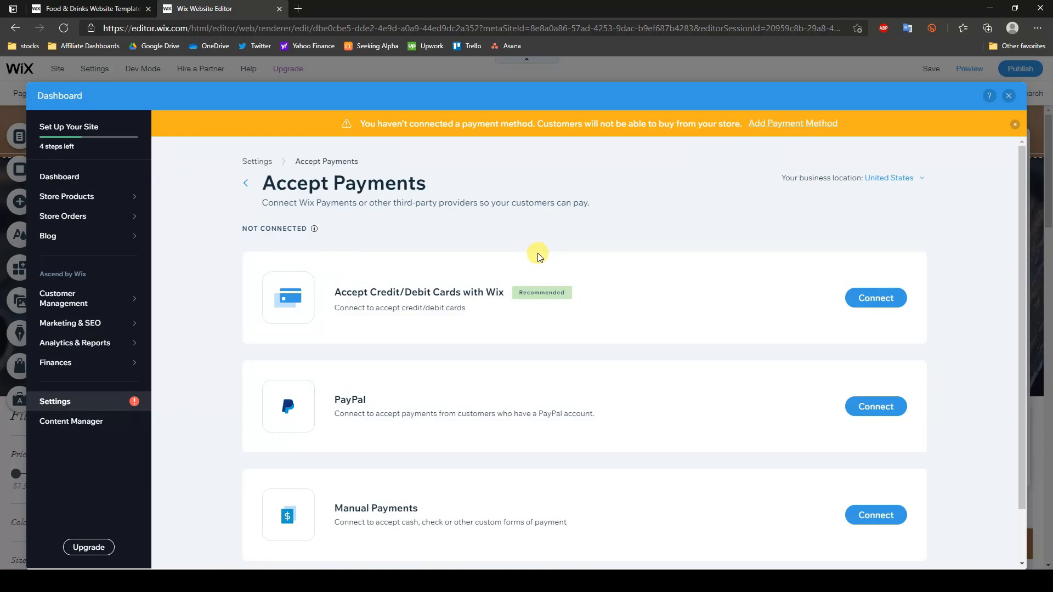
# Step: Start connecting credit/debit card payments with Wix, declaring that no restricted or prohibited products are sold
pyautogui.scroll(-1, 629, 277)
pyautogui.scroll(1, 630, 280)
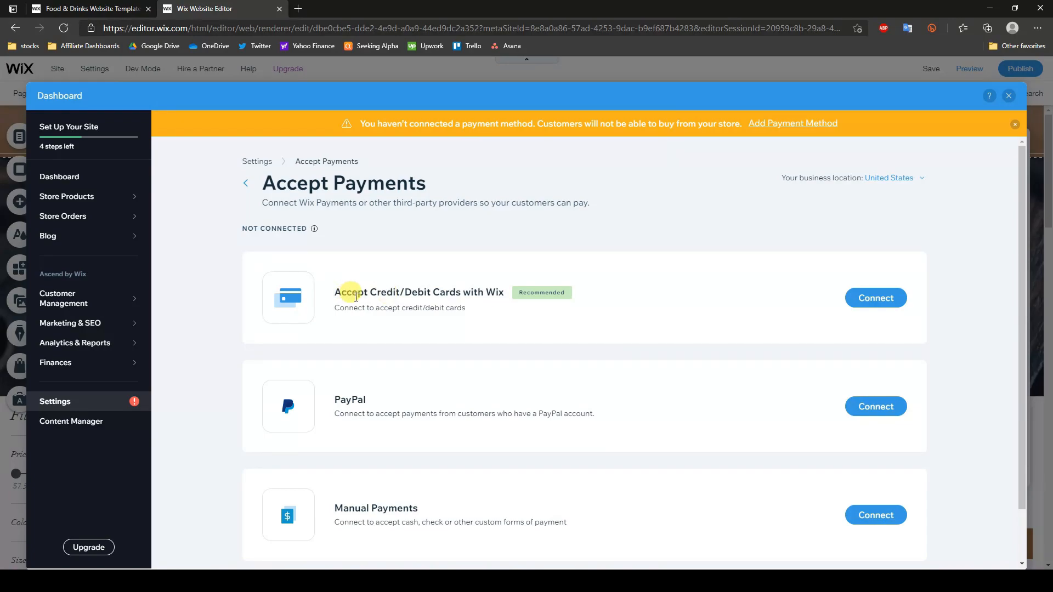
pyautogui.moveTo(325, 295); pyautogui.dragTo(610, 302)
pyautogui.click(609, 302)
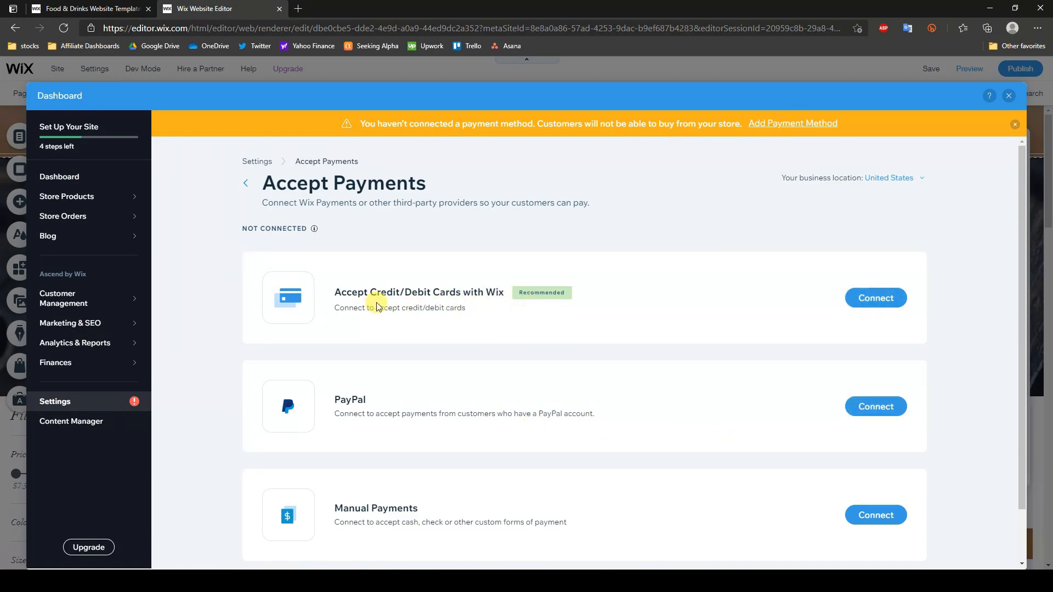
pyautogui.click(875, 298)
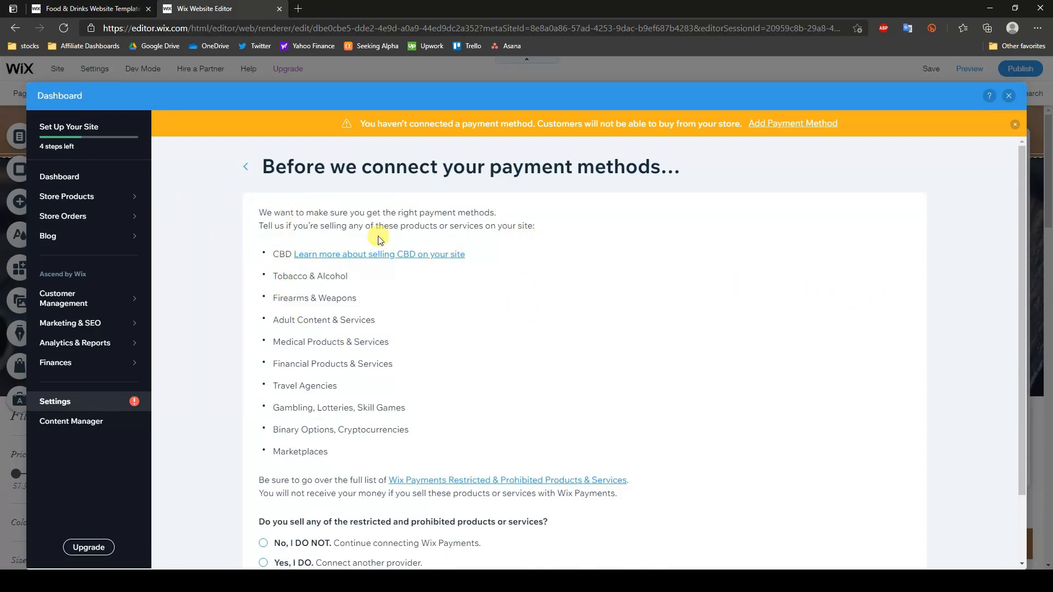
pyautogui.scroll(-2, 388, 469)
pyautogui.scroll(2, 387, 469)
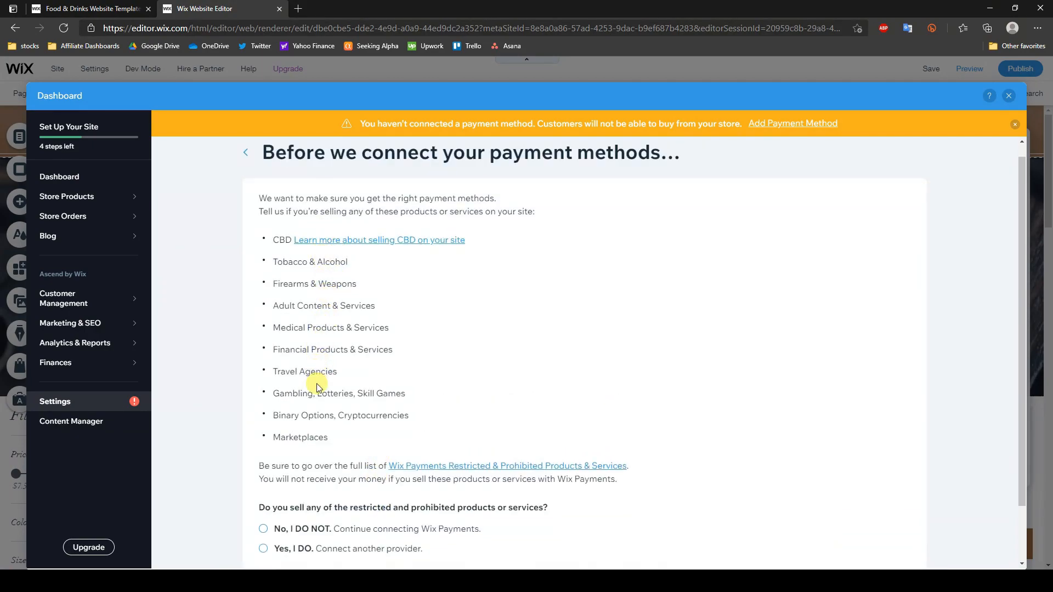
pyautogui.scroll(-1, 316, 384)
pyautogui.click(309, 467)
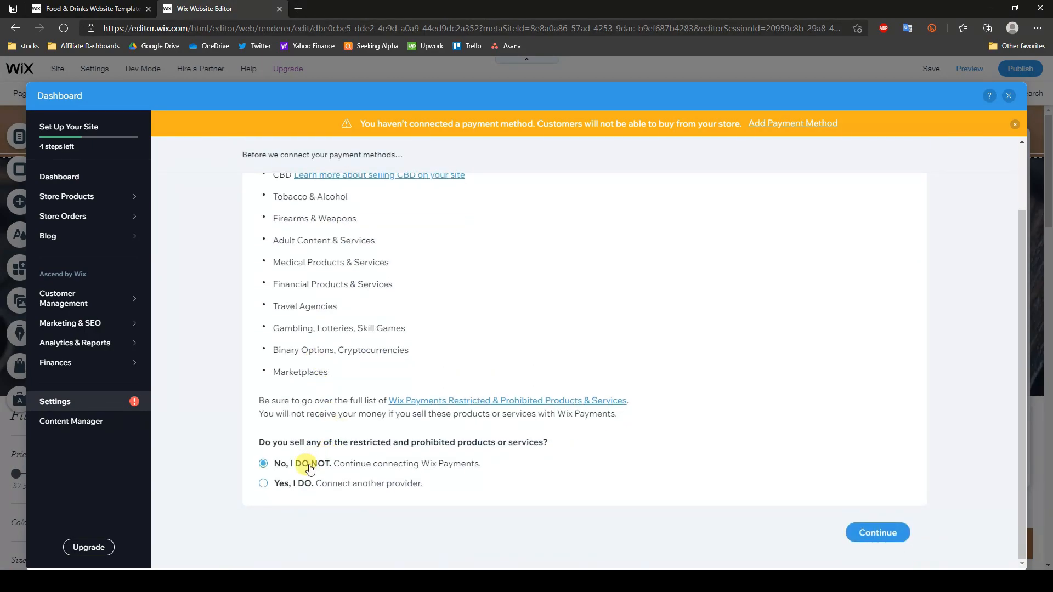
pyautogui.click(865, 532)
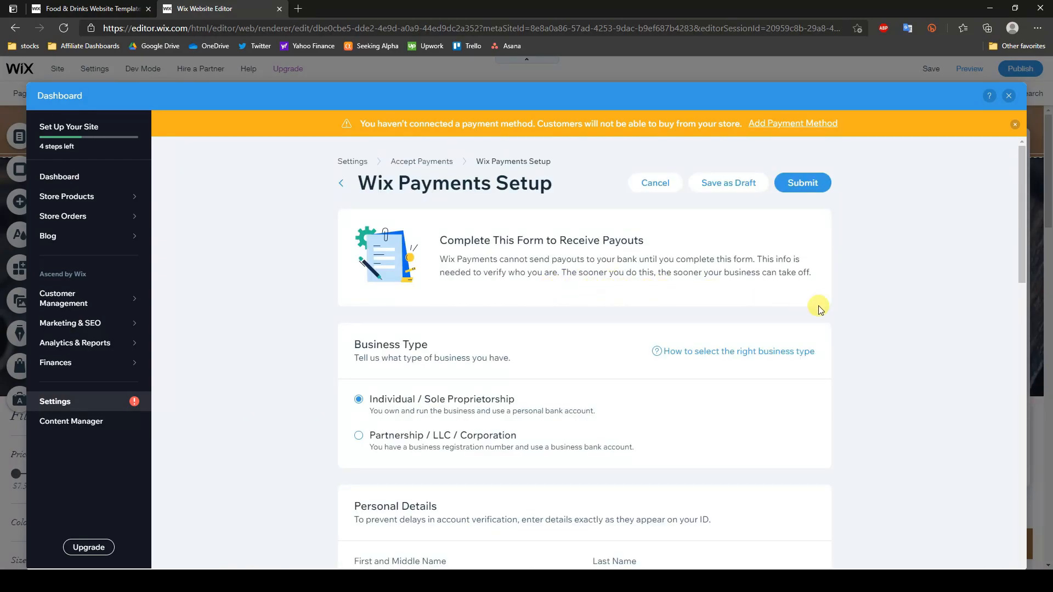
# Step: Examine the Wix Payments Setup form, from personal details and business description to bank account details and terms
pyautogui.scroll(-4, 820, 307)
pyautogui.scroll(-1, 379, 266)
pyautogui.scroll(1, 416, 274)
pyautogui.scroll(-1, 422, 281)
pyautogui.click(499, 301)
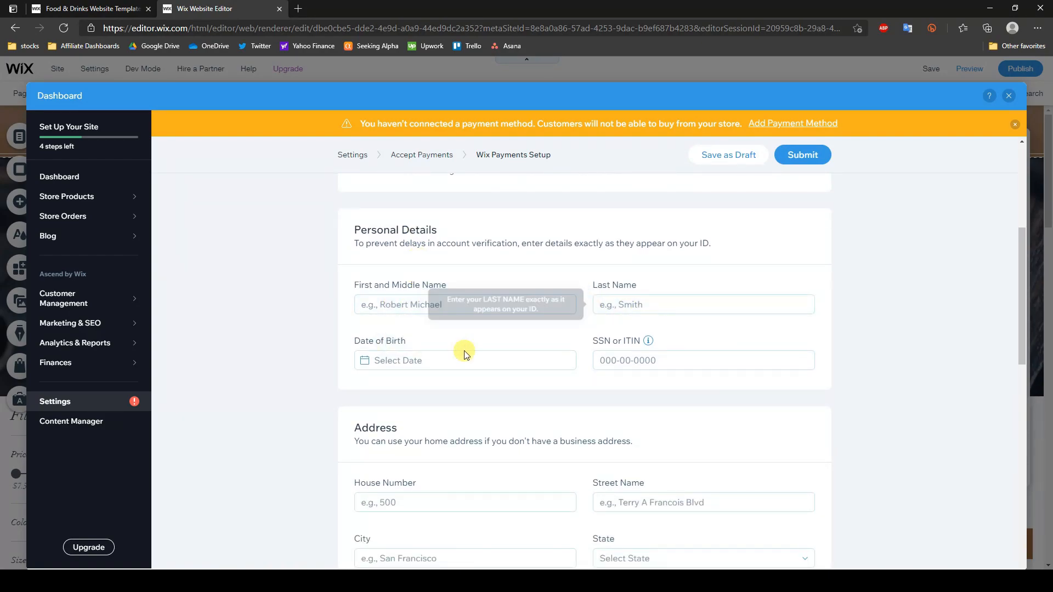
pyautogui.scroll(-2, 658, 355)
pyautogui.scroll(-5, 670, 351)
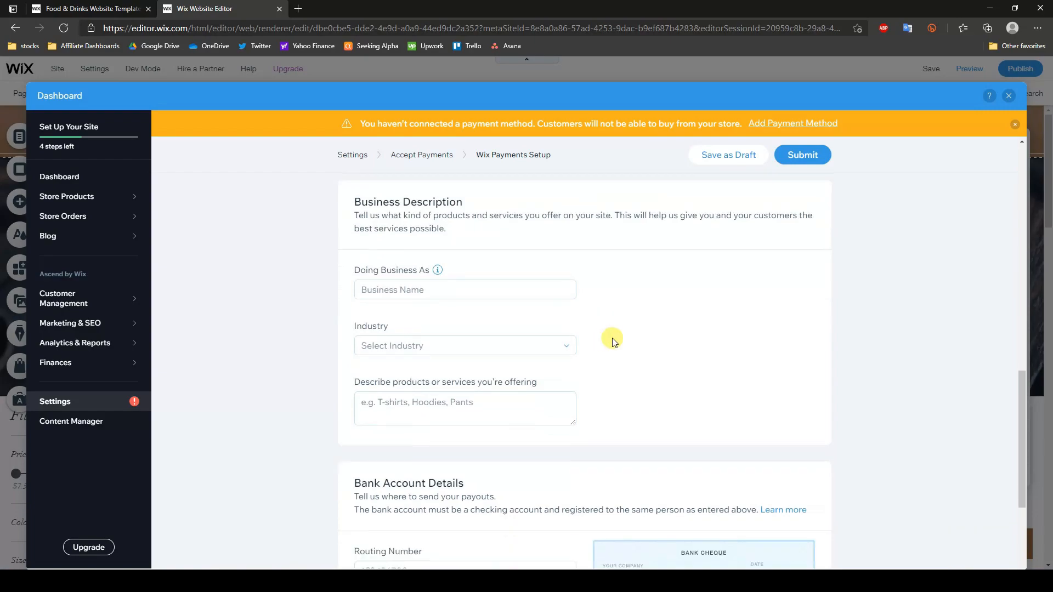
pyautogui.scroll(-4, 463, 357)
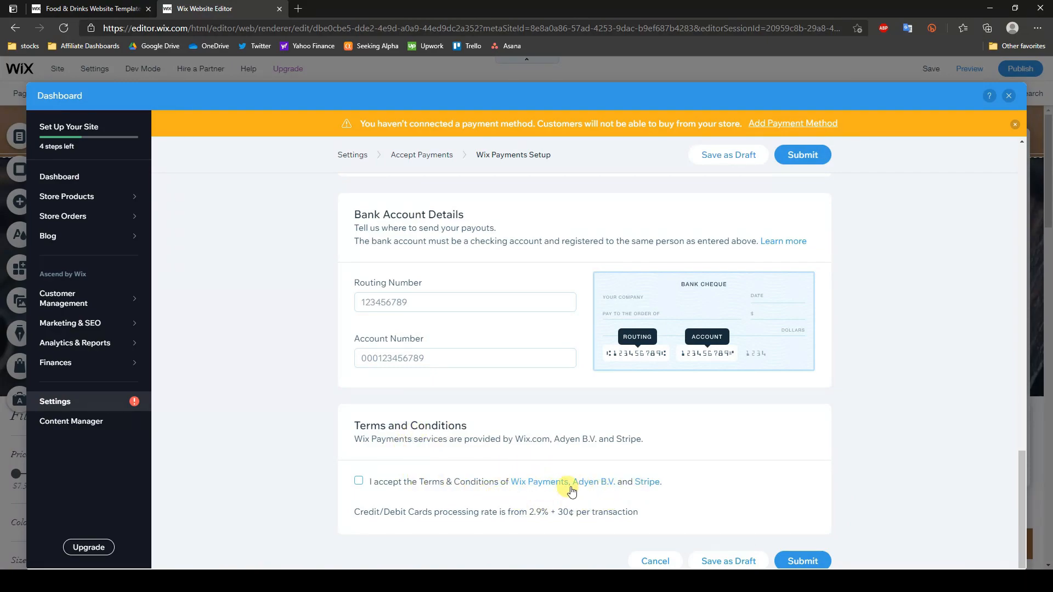
# Step: Leave the Wix Payments form and return to the Accept Payments overview through the site settings
pyautogui.click(352, 154)
pyautogui.scroll(-1, 467, 340)
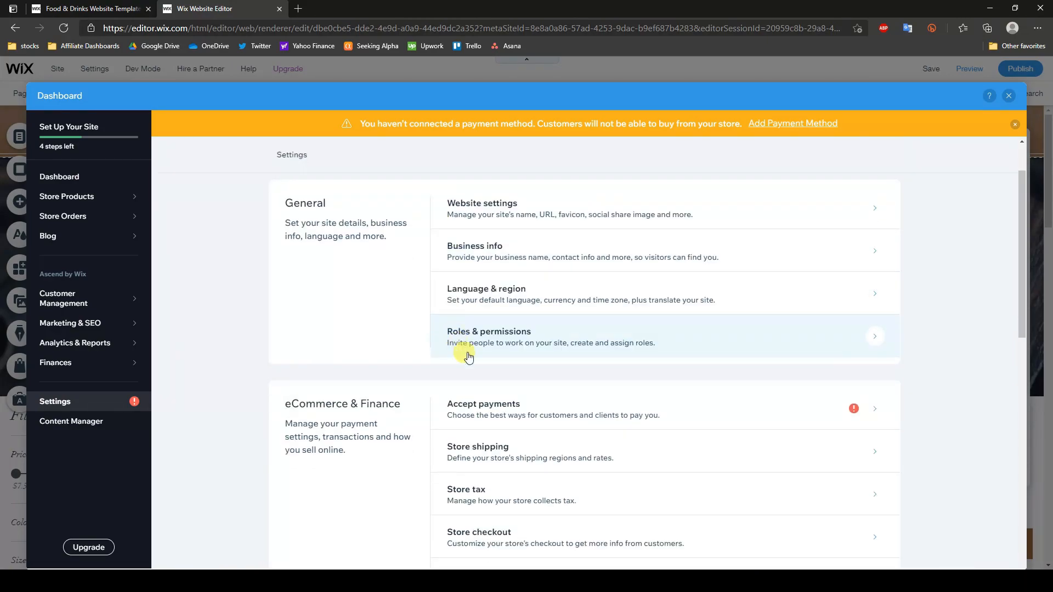
pyautogui.click(722, 418)
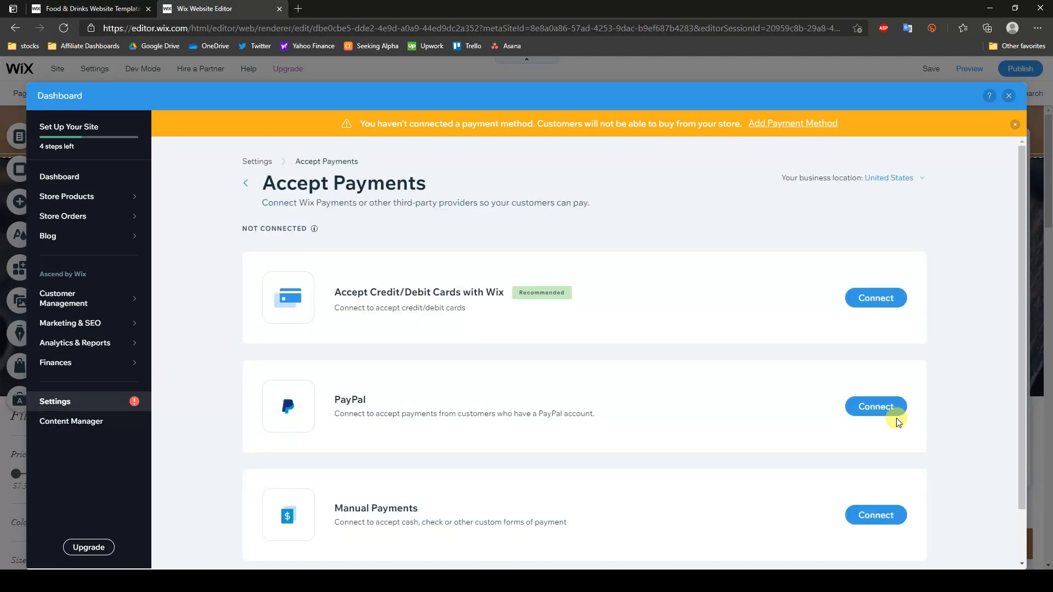
# Step: Open the store shipping settings and disable shipping to the International region
pyautogui.click(268, 162)
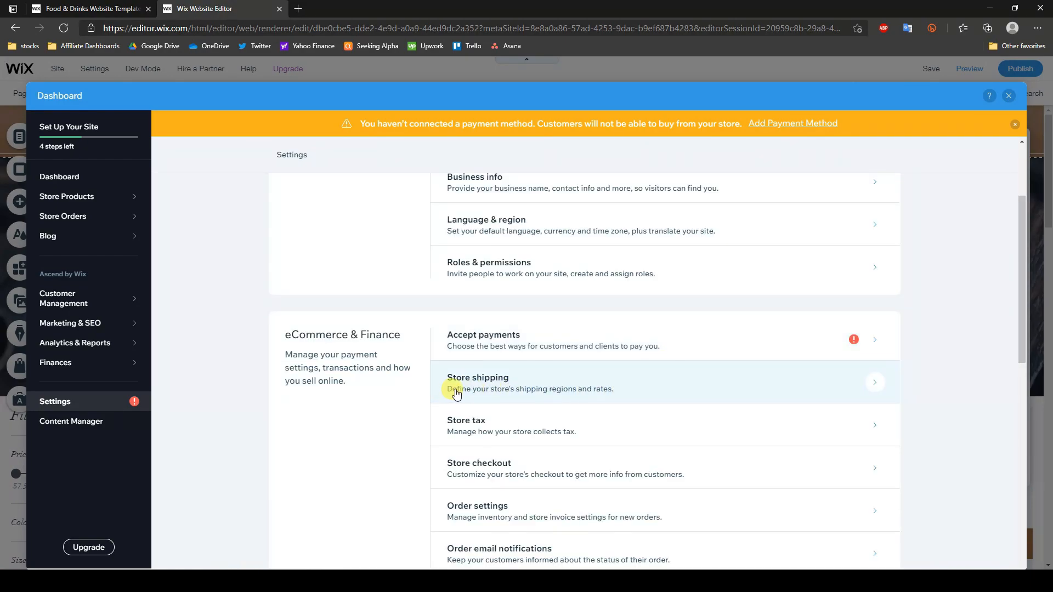
pyautogui.click(689, 392)
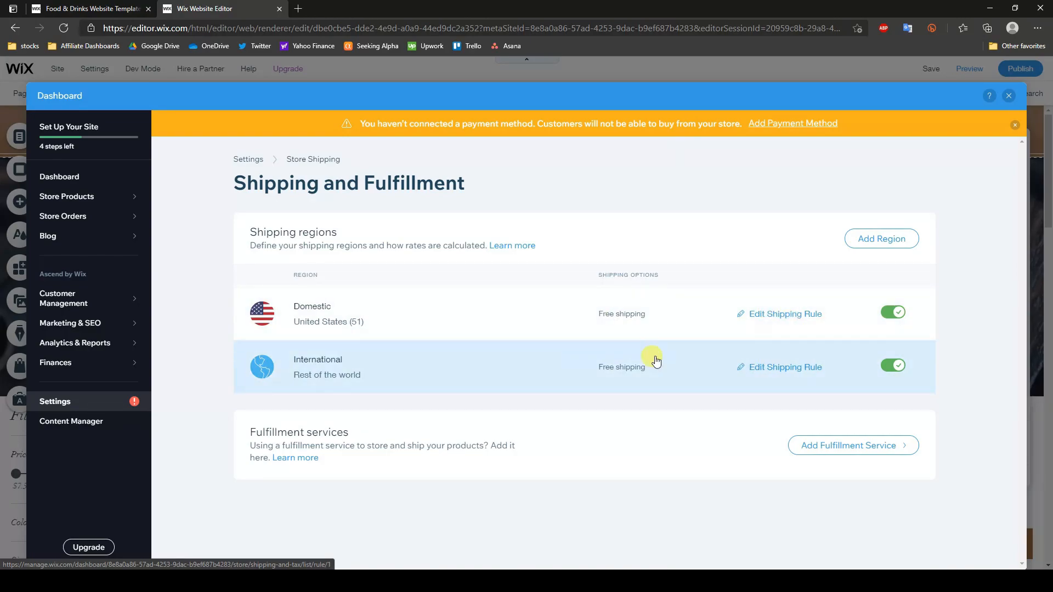
pyautogui.click(892, 367)
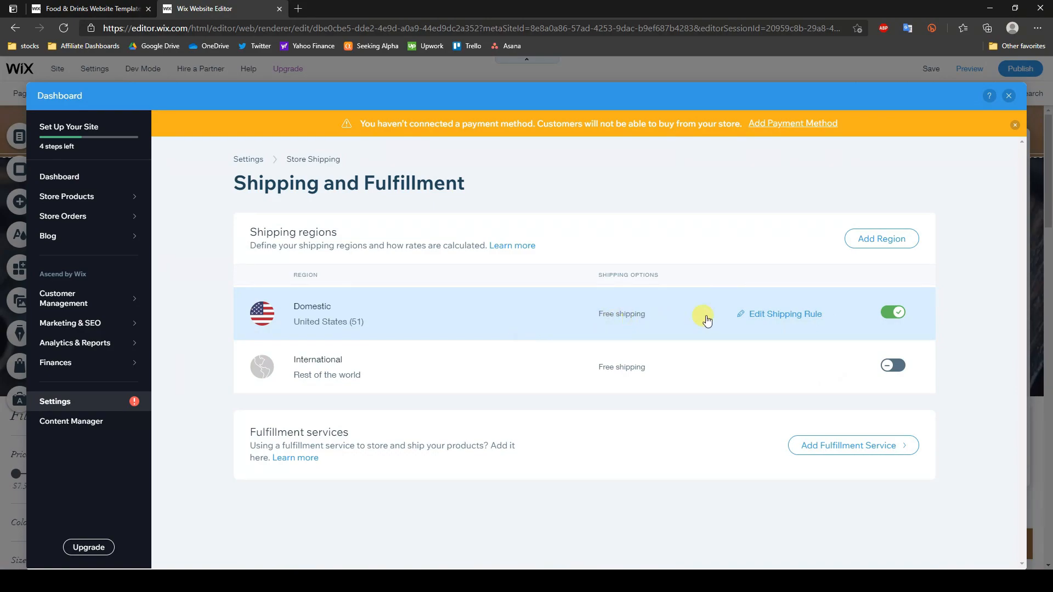
# Step: Change the Domestic region's shipping rule to Flat Rate and set the rate to $10
pyautogui.click(773, 318)
pyautogui.scroll(-3, 510, 434)
pyautogui.click(543, 387)
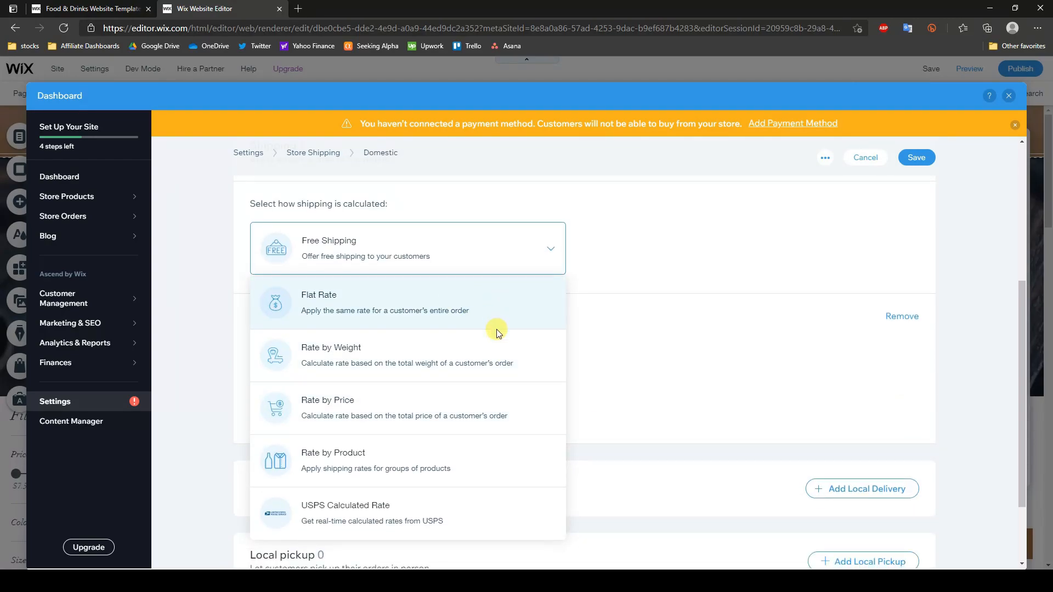
pyautogui.click(423, 307)
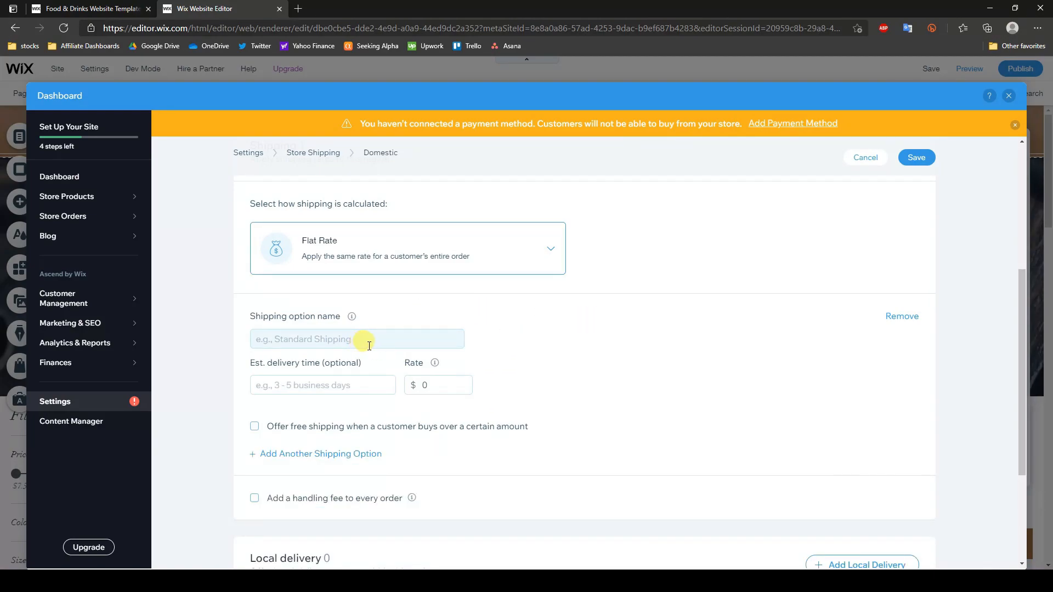
pyautogui.click(423, 387)
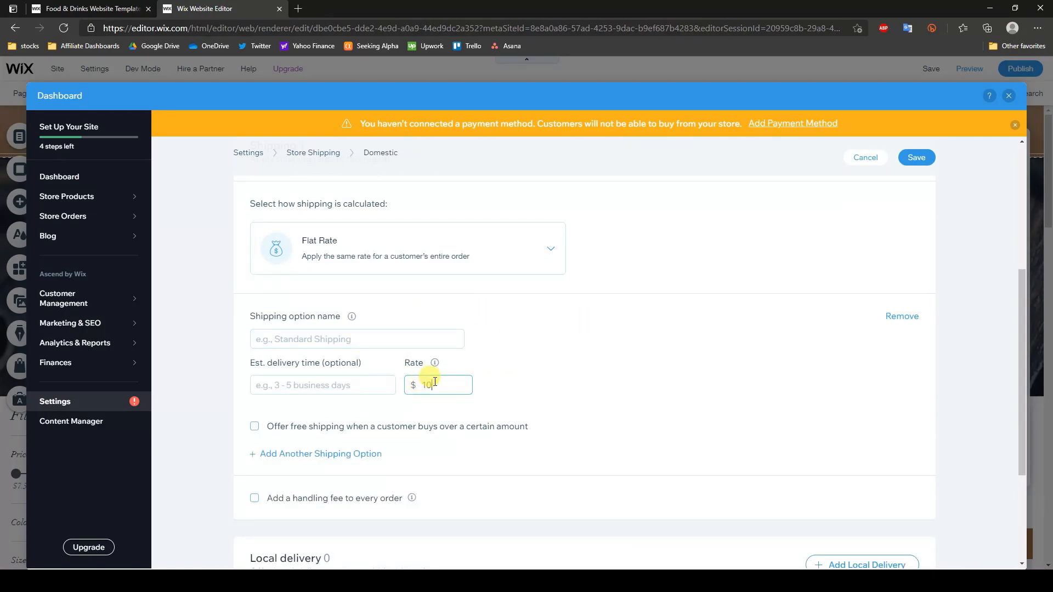
pyautogui.click(529, 374)
# Step: Switch the Domestic region's shipping to Rate by Weight, charging $10 up to 1 lb and $20 above that
pyautogui.scroll(3, 507, 385)
pyautogui.click(456, 371)
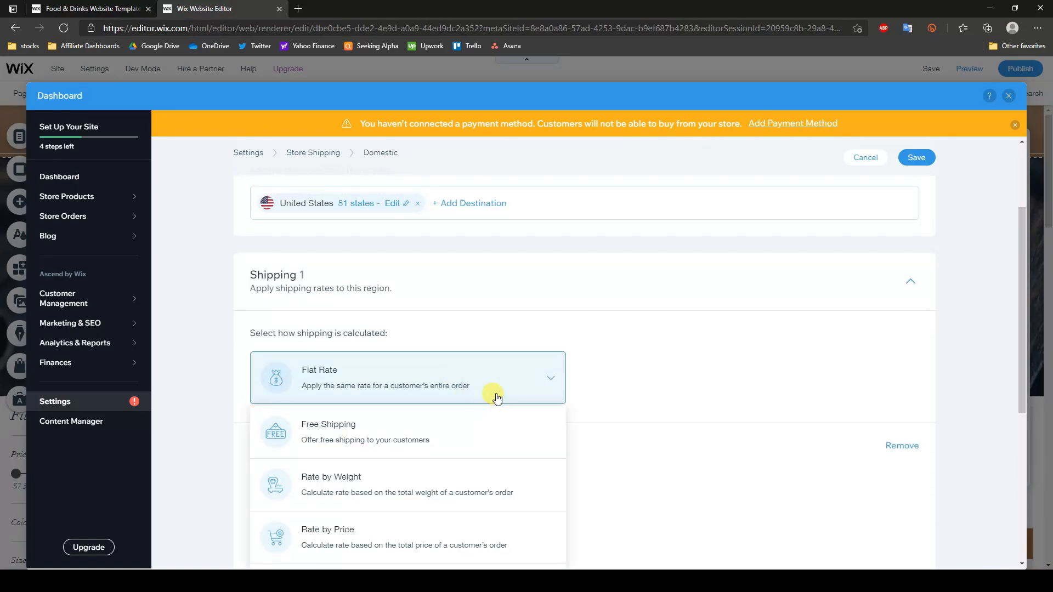
pyautogui.scroll(-2, 498, 406)
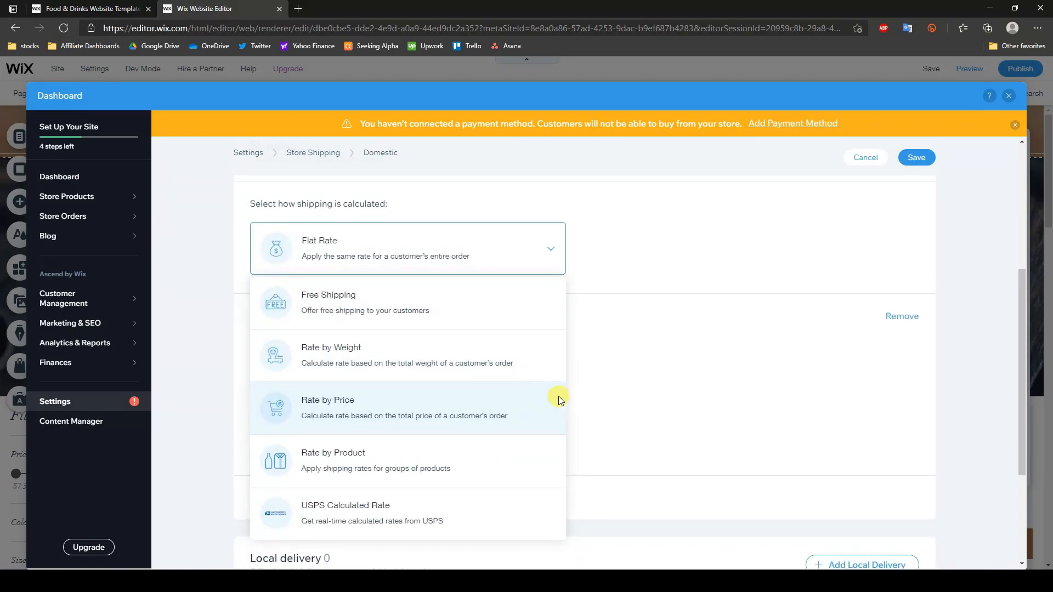
pyautogui.click(344, 344)
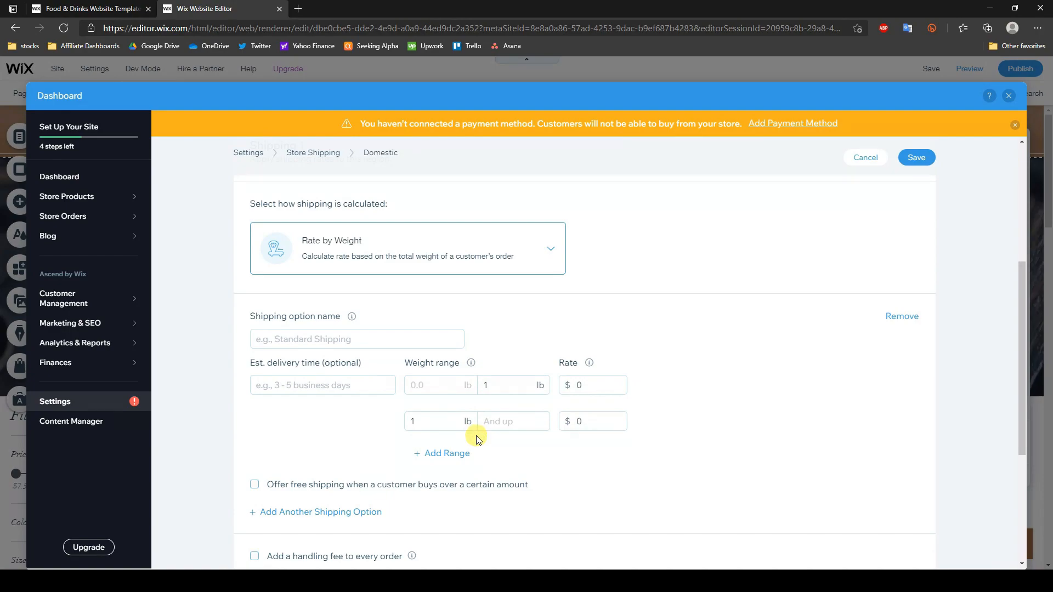
pyautogui.click(584, 383)
pyautogui.write('10')
pyautogui.click(591, 421)
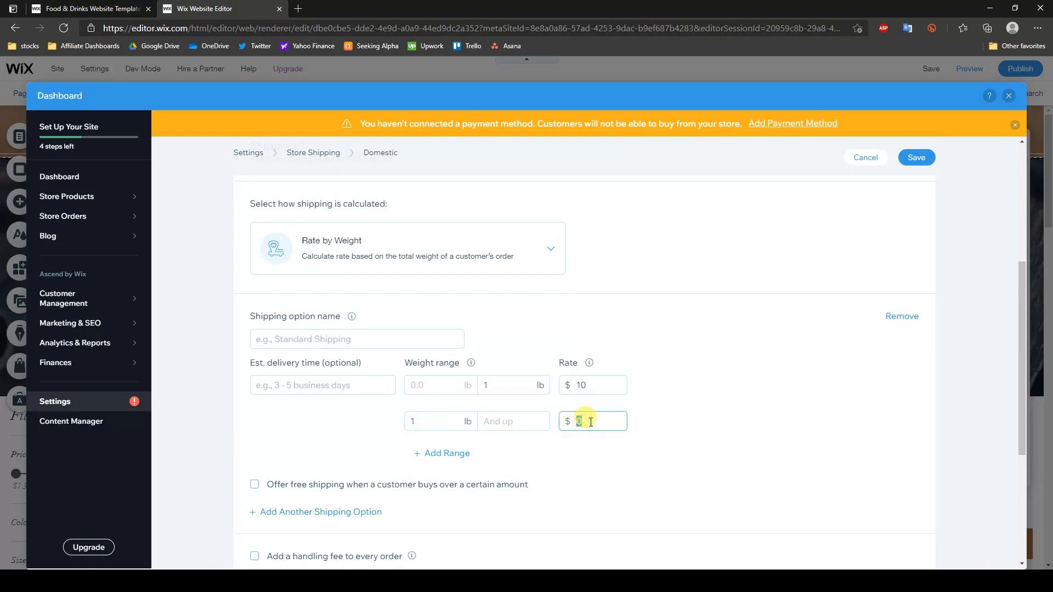
pyautogui.click(642, 434)
# Step: Add another weight range from 2 lb and up, and set its shipping rate to $30
pyautogui.scroll(-1, 701, 439)
pyautogui.click(447, 389)
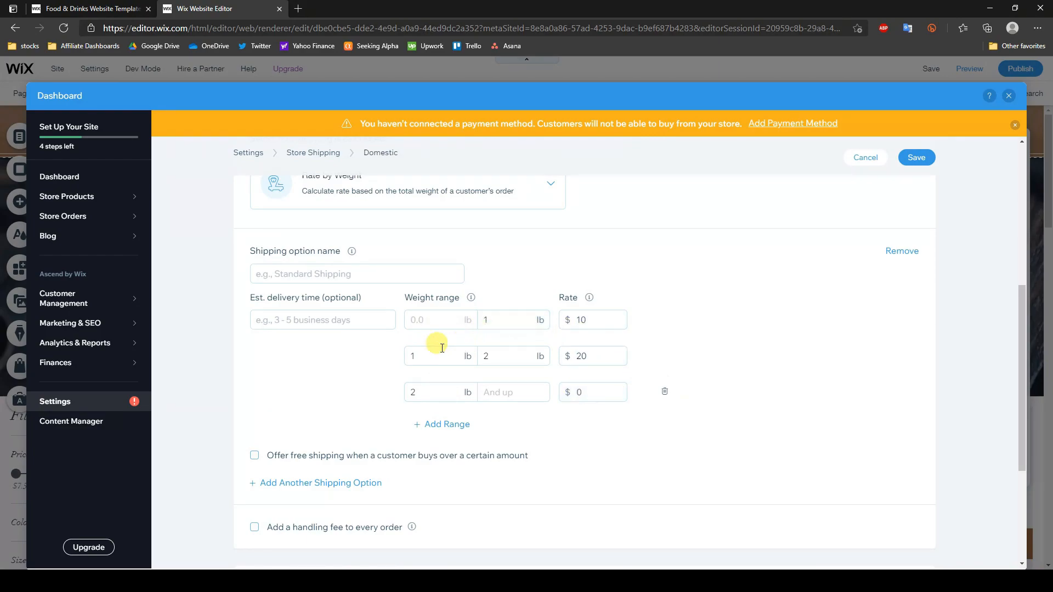
pyautogui.click(585, 394)
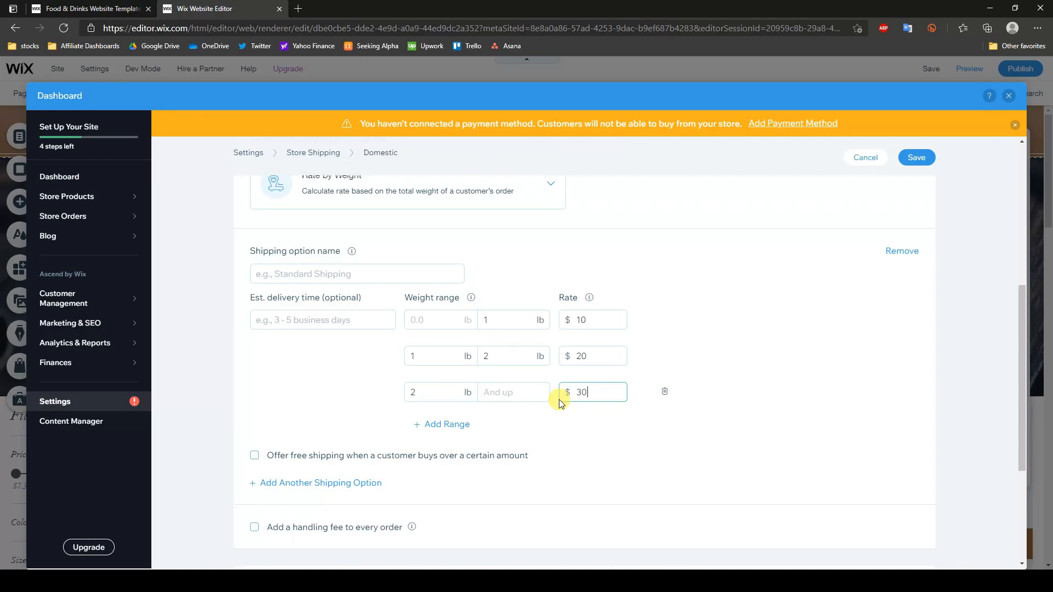
pyautogui.click(655, 430)
# Step: Switch the Domestic region's shipping to USPS Calculated Rate and enable First-Class Mail, Priority Mail and Priority Mail Express
pyautogui.scroll(1, 616, 433)
pyautogui.click(545, 238)
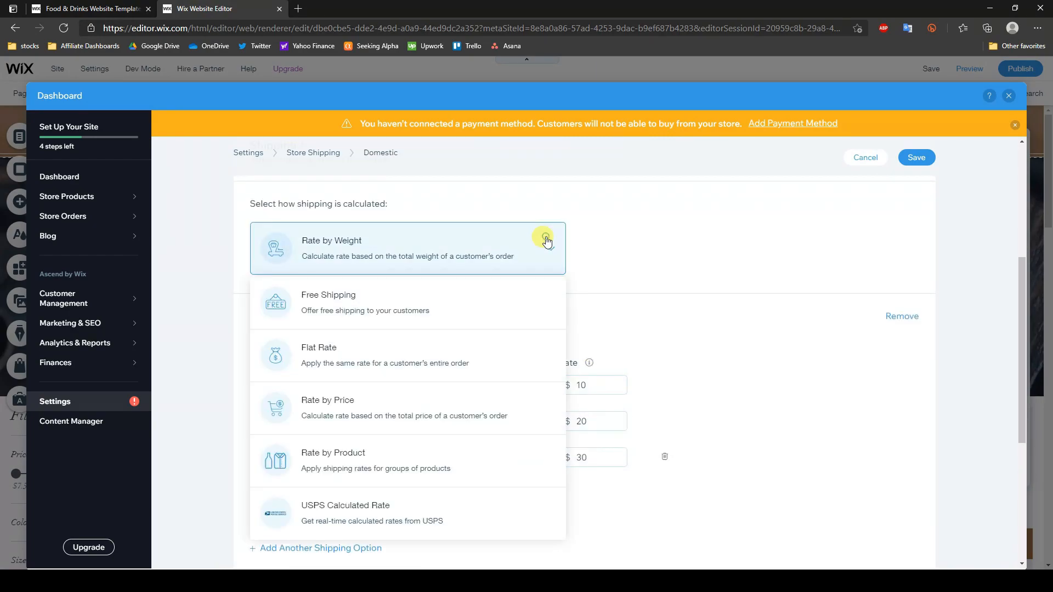
pyautogui.scroll(-1, 493, 366)
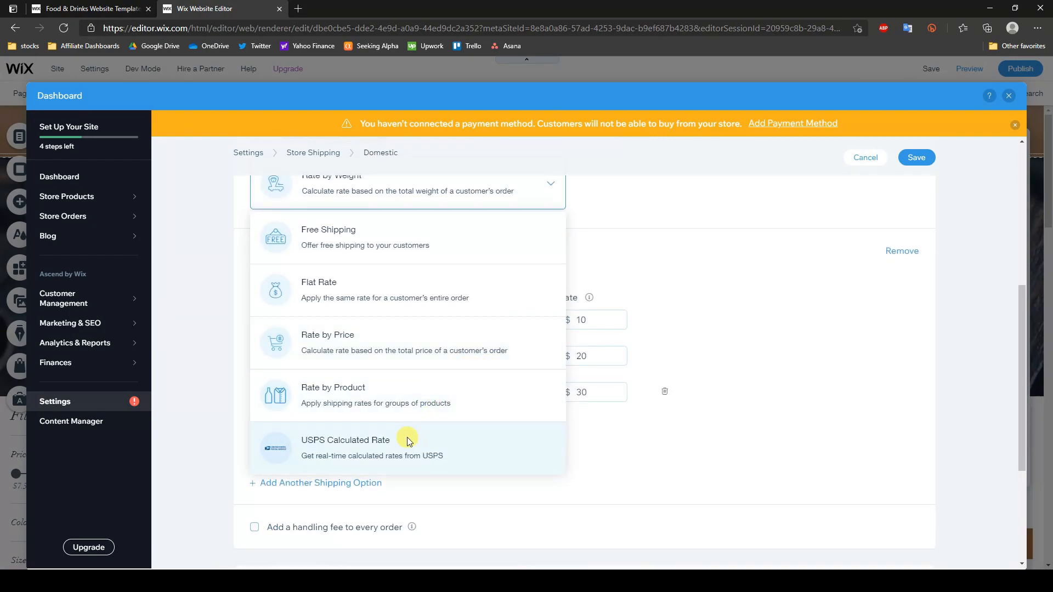
pyautogui.click(403, 446)
pyautogui.scroll(1, 555, 380)
pyautogui.scroll(-1, 556, 381)
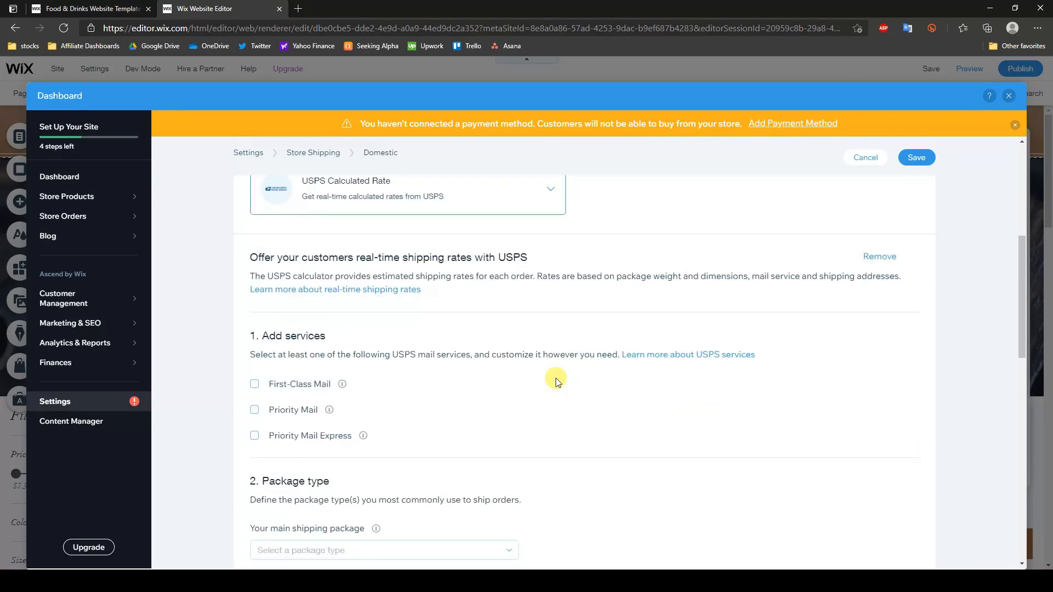
pyautogui.click(254, 378)
pyautogui.scroll(-1, 255, 415)
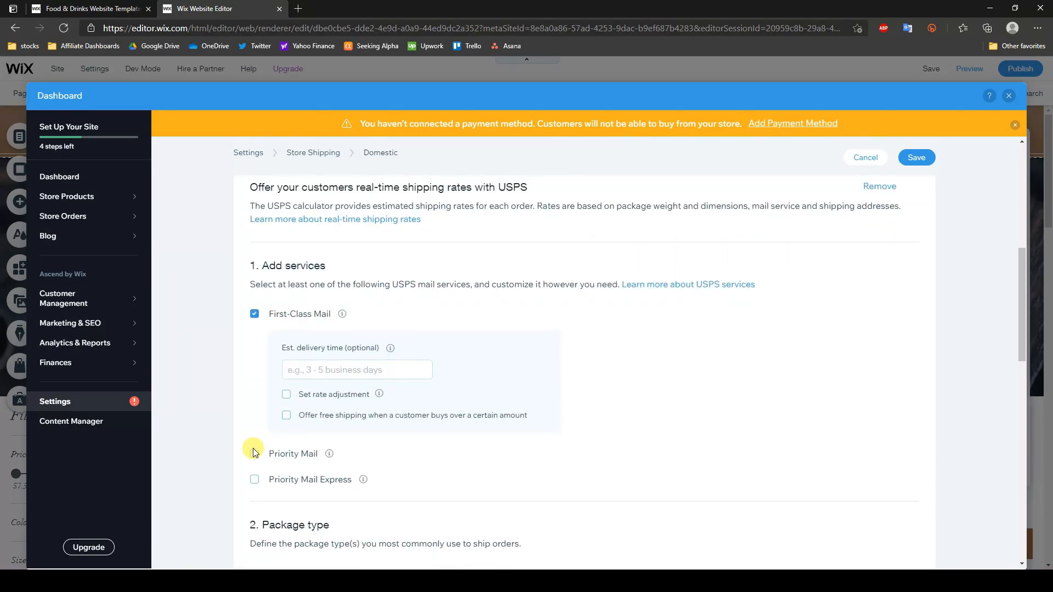
pyautogui.click(255, 454)
pyautogui.scroll(-3, 255, 455)
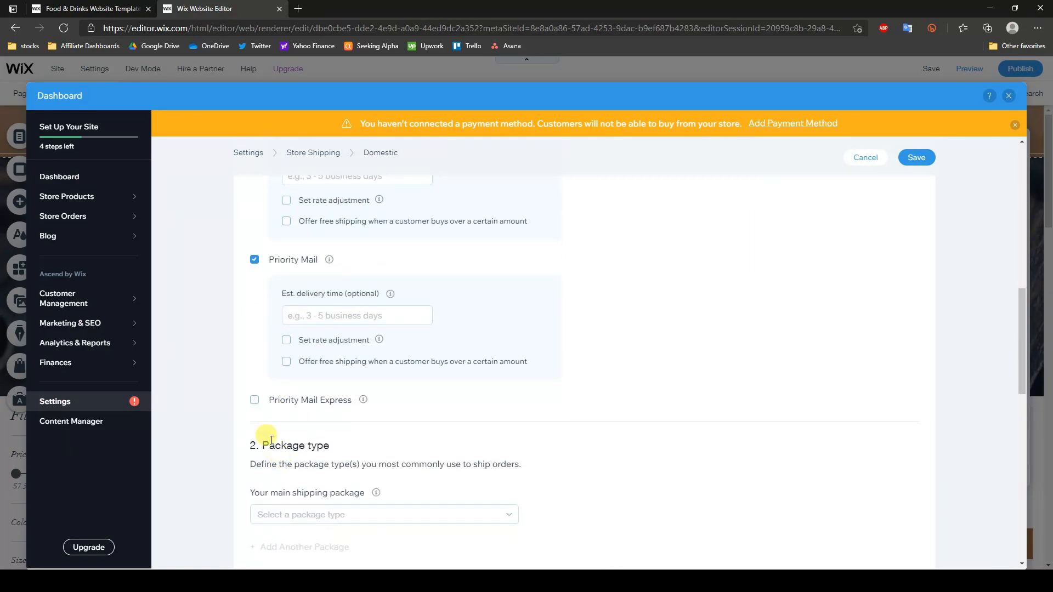
pyautogui.click(253, 402)
# Step: Review the USPS mail services and the package type options for the Domestic region
pyautogui.scroll(-1, 489, 426)
pyautogui.scroll(2, 390, 367)
pyautogui.scroll(-2, 372, 344)
pyautogui.scroll(5, 371, 344)
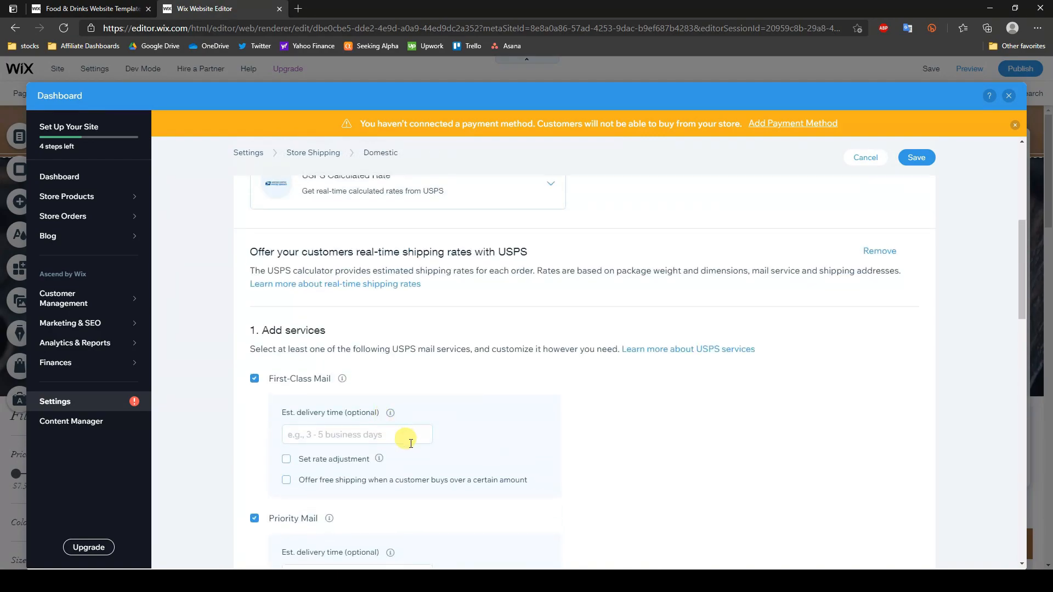
pyautogui.scroll(2, 459, 435)
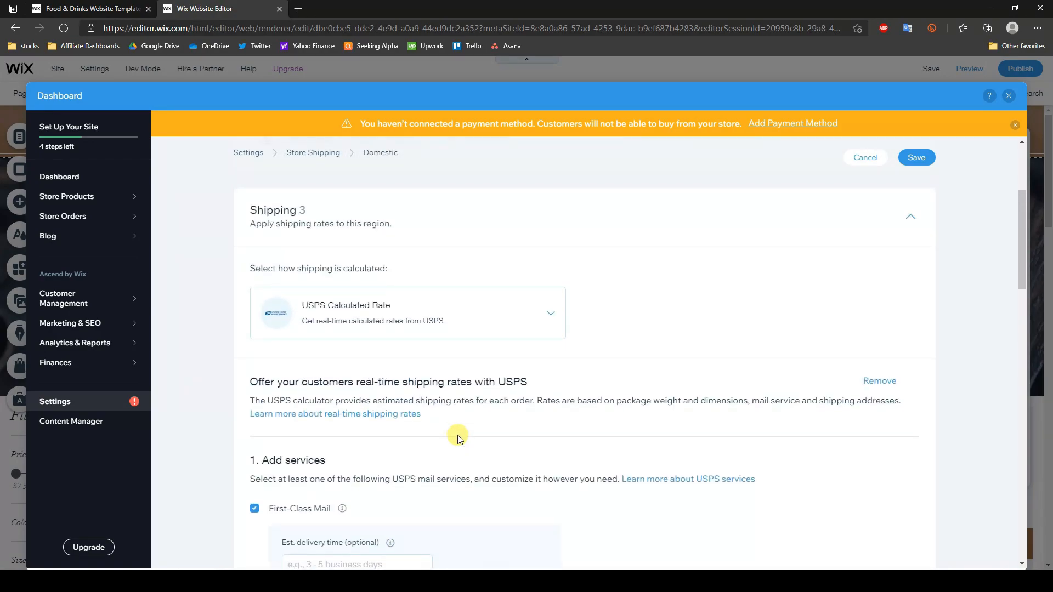
pyautogui.scroll(-2, 459, 435)
pyautogui.scroll(-6, 536, 455)
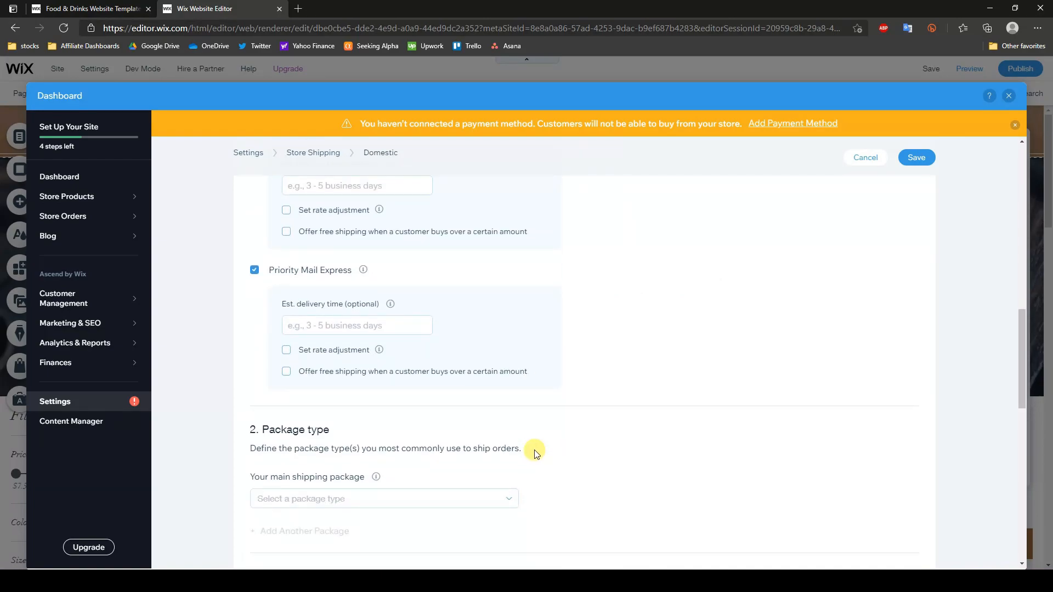
pyautogui.scroll(9, 537, 450)
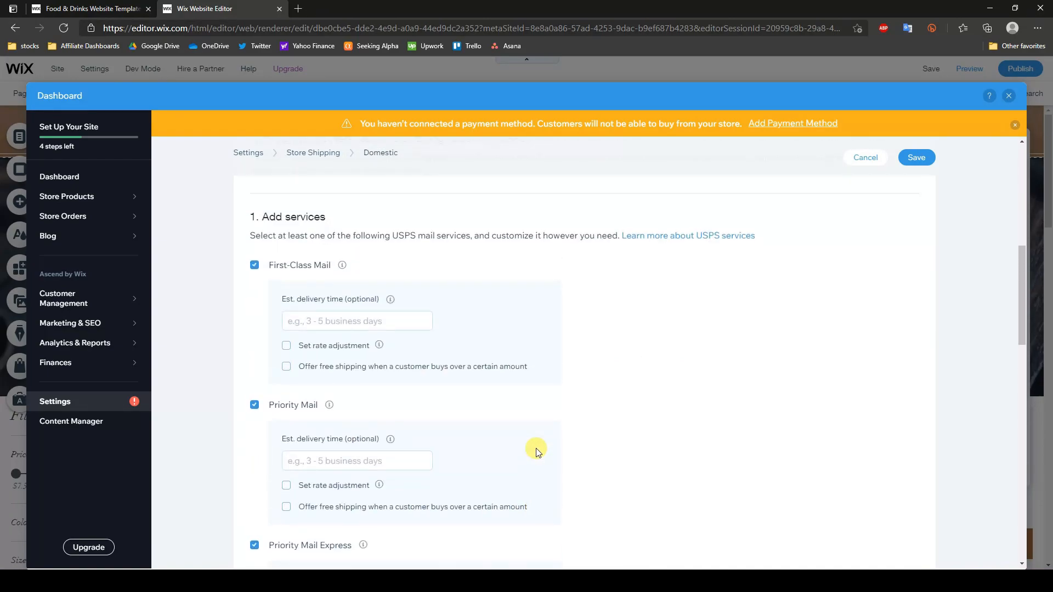
pyautogui.scroll(2, 537, 451)
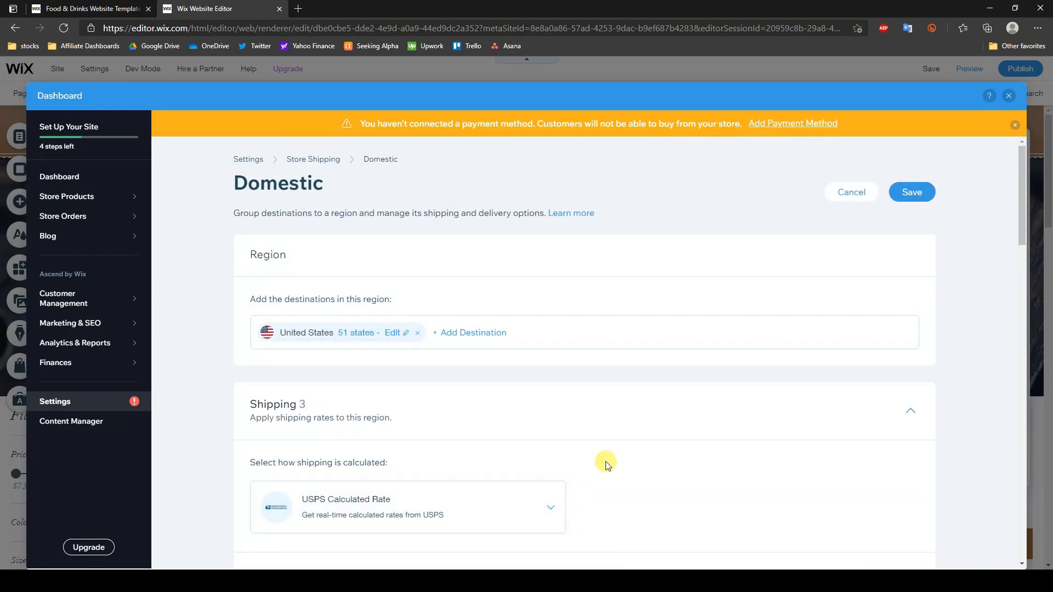
# Step: Leave the Domestic shipping region and open the store tax settings
pyautogui.click(330, 161)
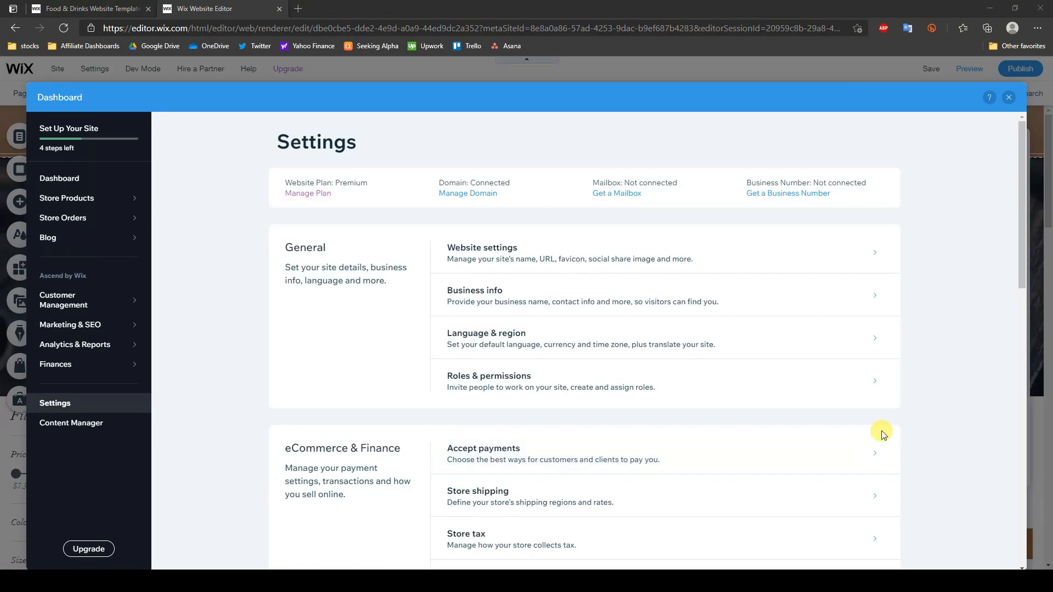
pyautogui.scroll(-5, 840, 354)
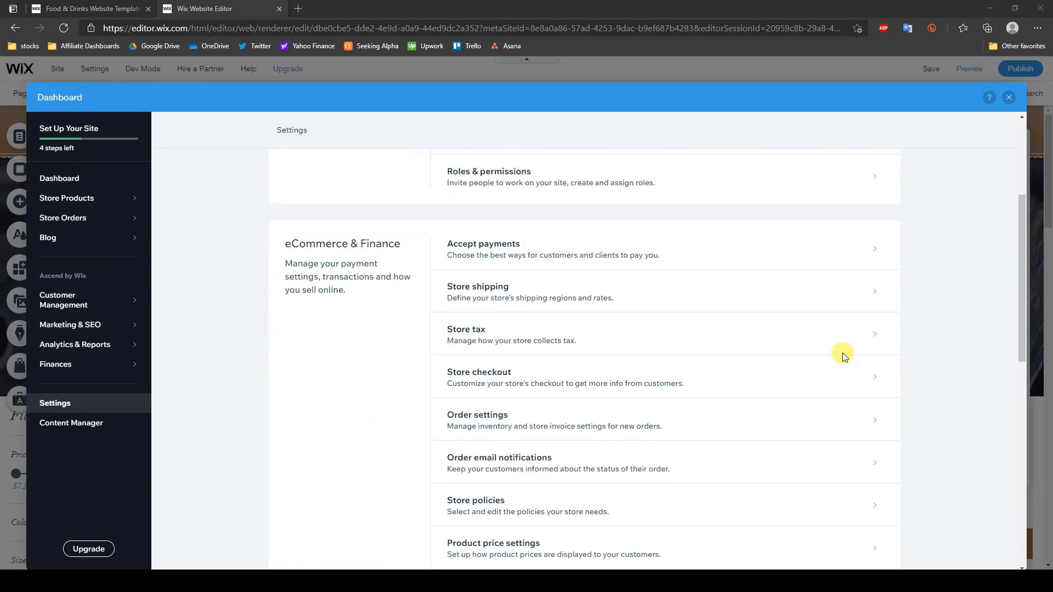
pyautogui.scroll(1, 844, 356)
pyautogui.scroll(1, 845, 357)
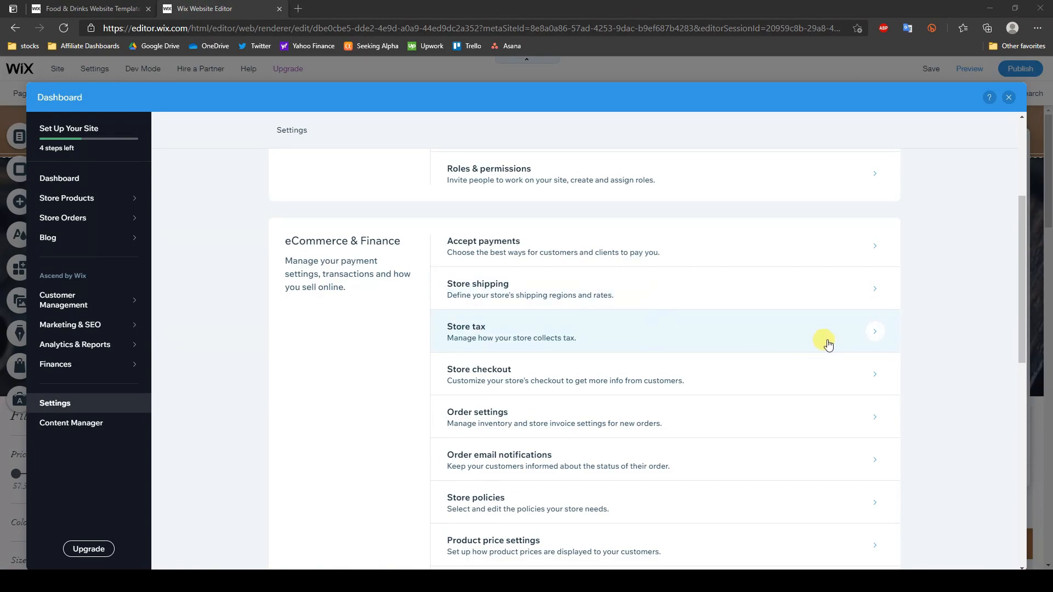
pyautogui.click(844, 344)
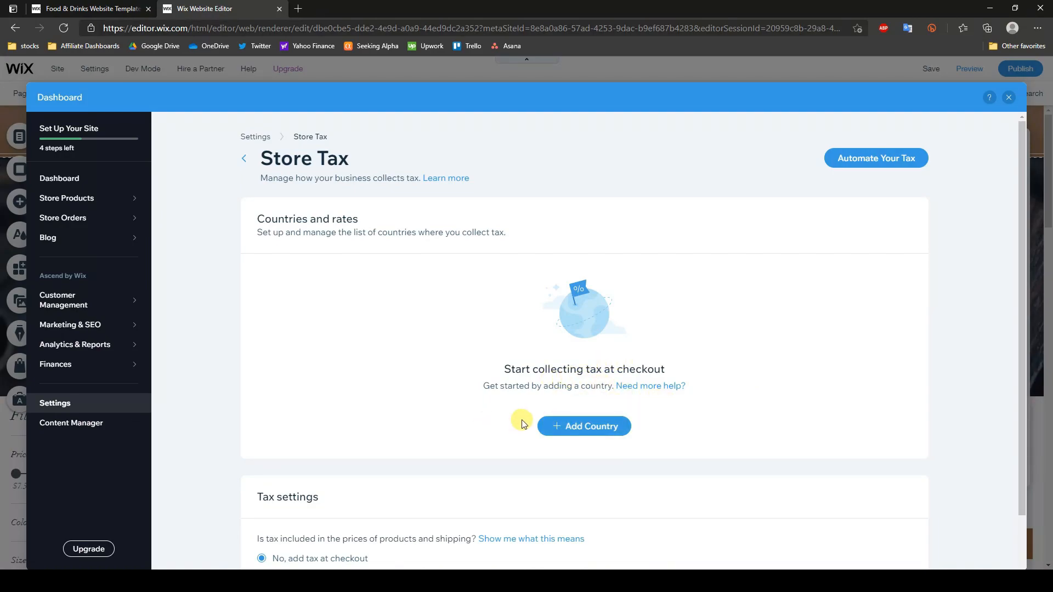
# Step: Add Illinois, United States, as a tax collection location and save it with a 4% tax rate
pyautogui.click(555, 426)
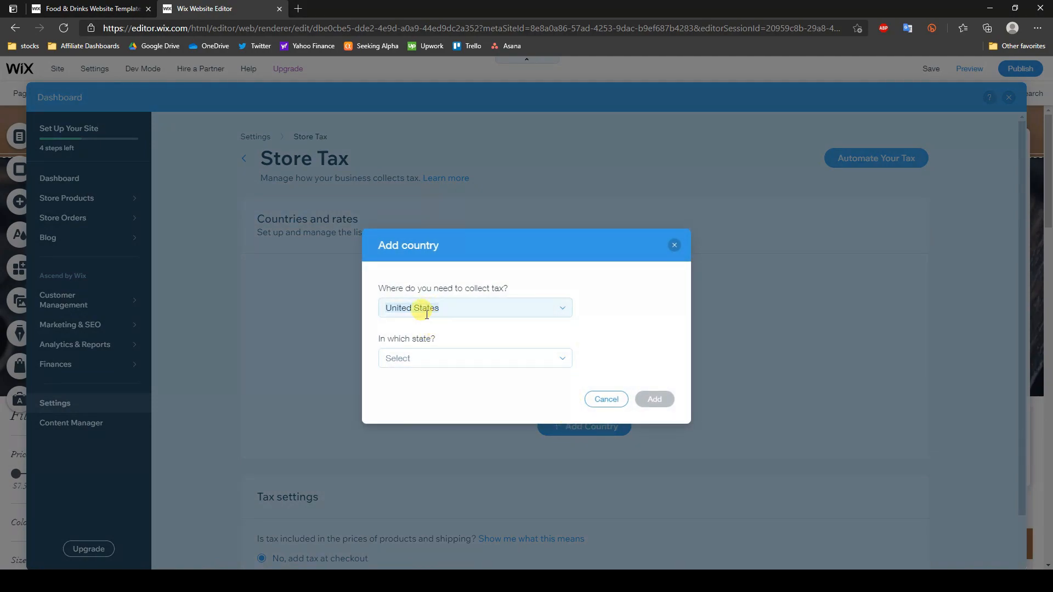
pyautogui.click(459, 358)
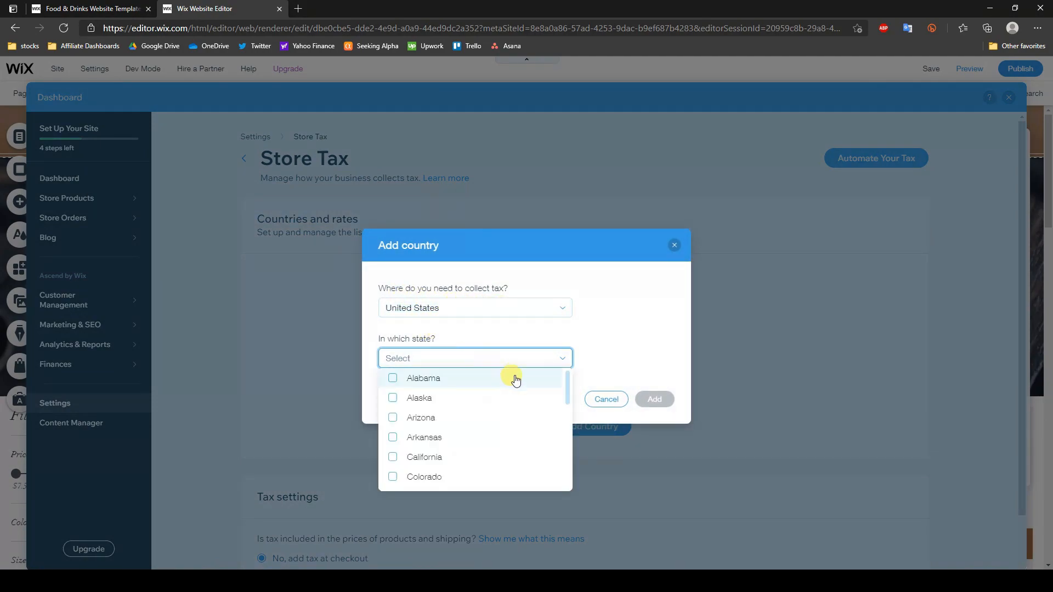
pyautogui.scroll(-4, 502, 412)
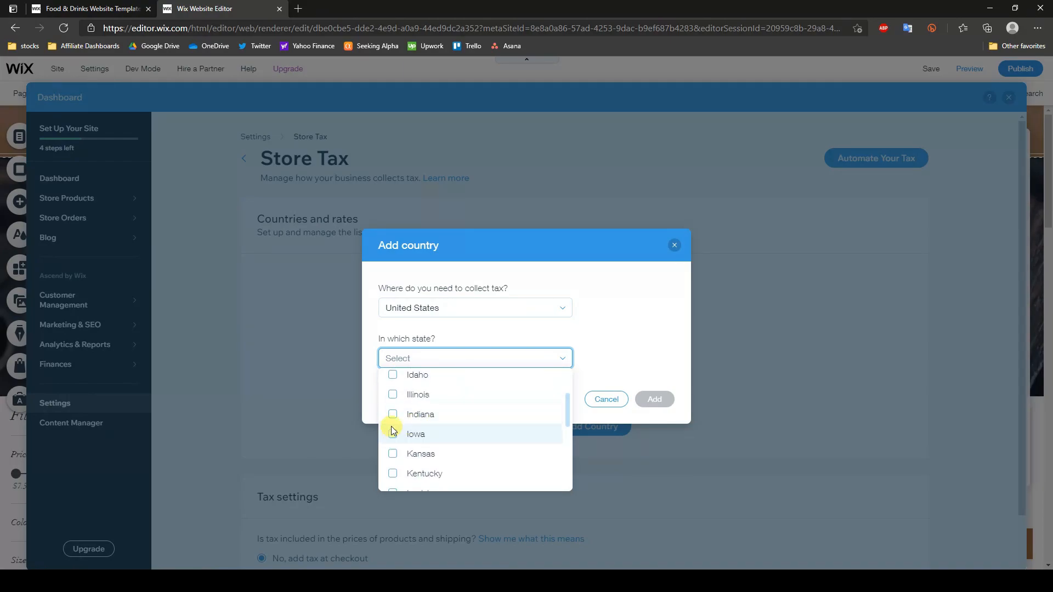
pyautogui.scroll(-1, 501, 421)
pyautogui.scroll(1, 466, 408)
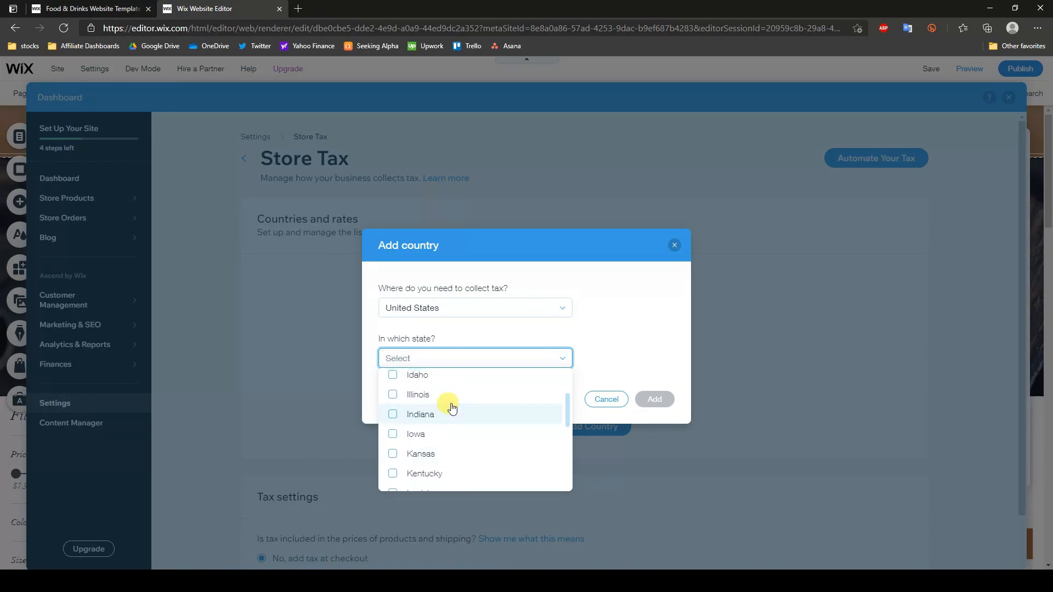
pyautogui.click(446, 400)
pyautogui.click(583, 376)
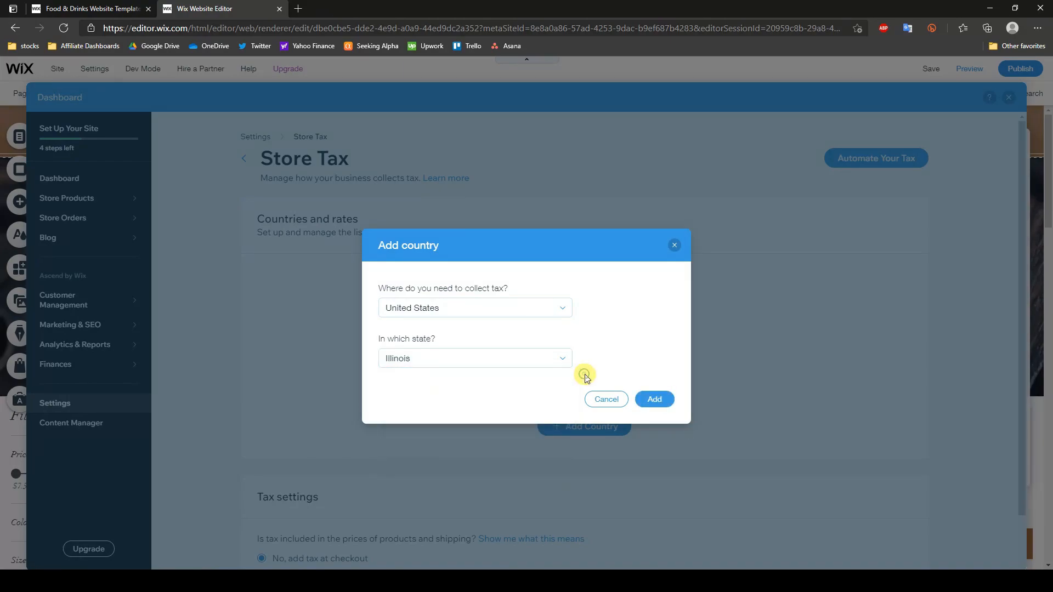
pyautogui.click(653, 398)
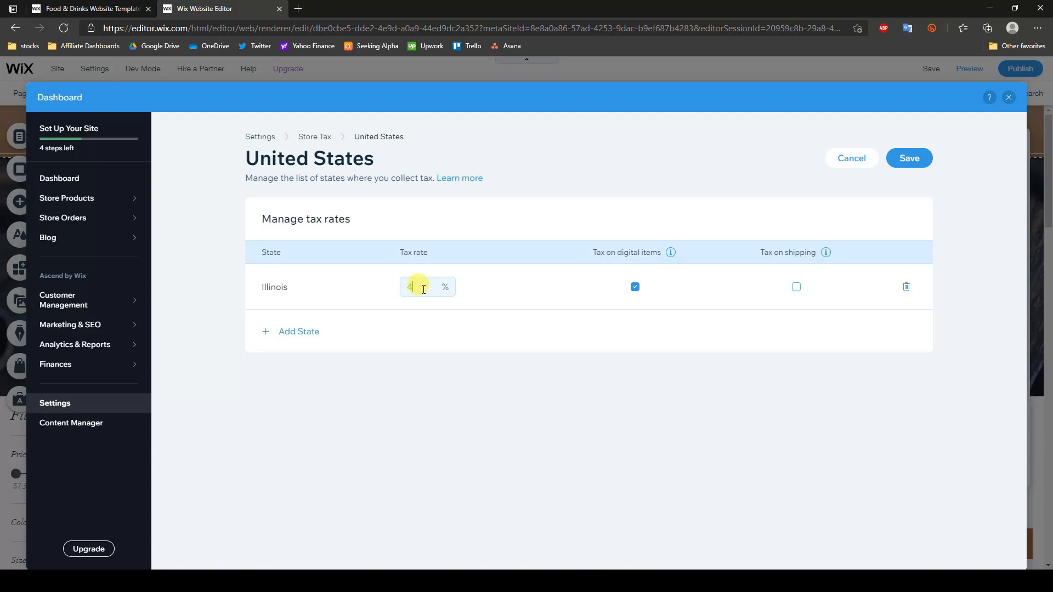
pyautogui.press('Return')
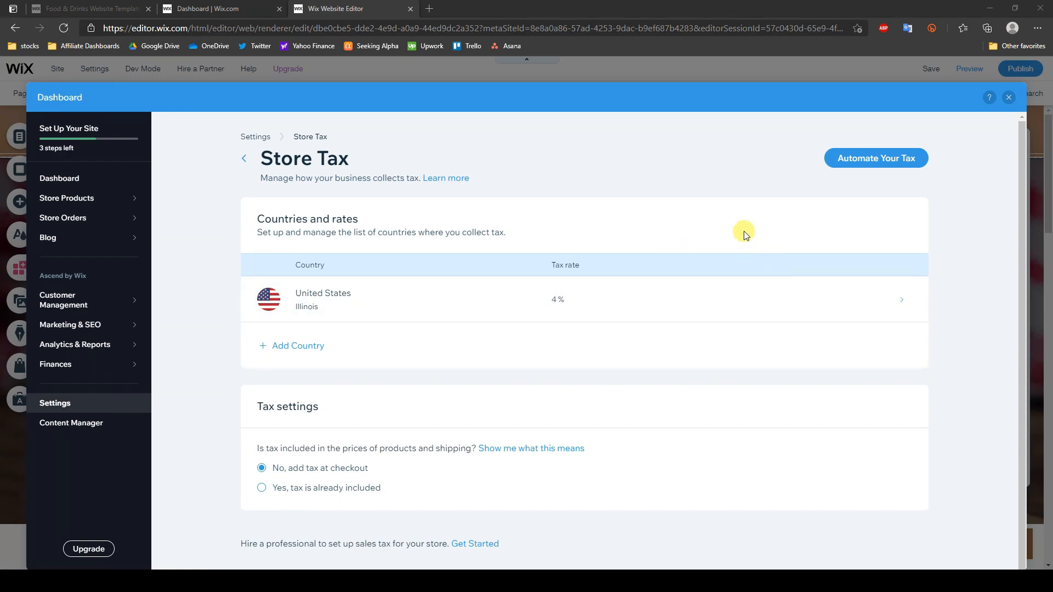
# Step: Look at the Avalara automated tax offer and dismiss it without agreeing to the terms
pyautogui.moveTo(880, 162)
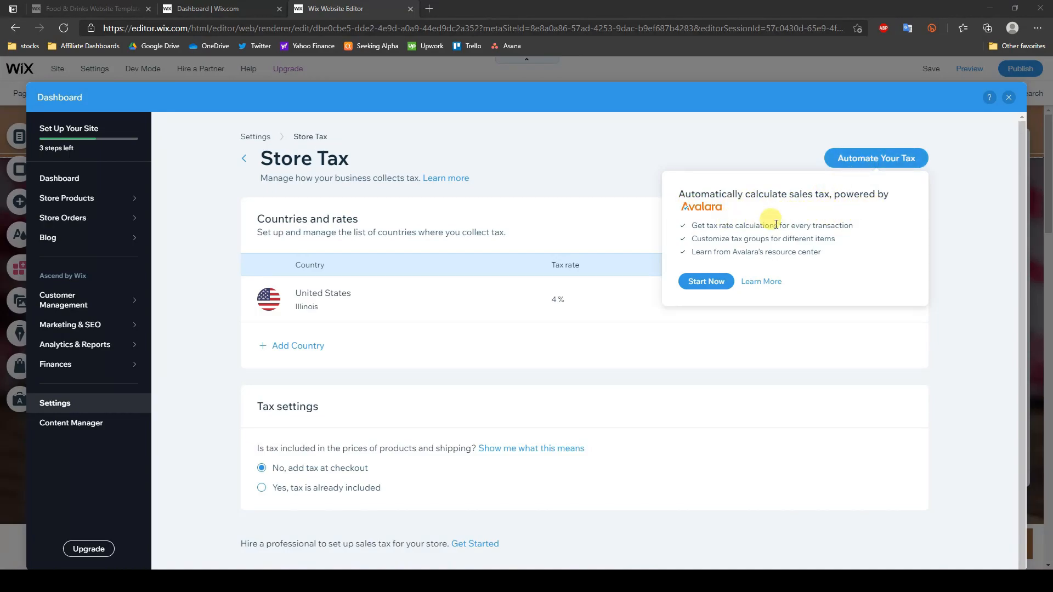
pyautogui.click(726, 285)
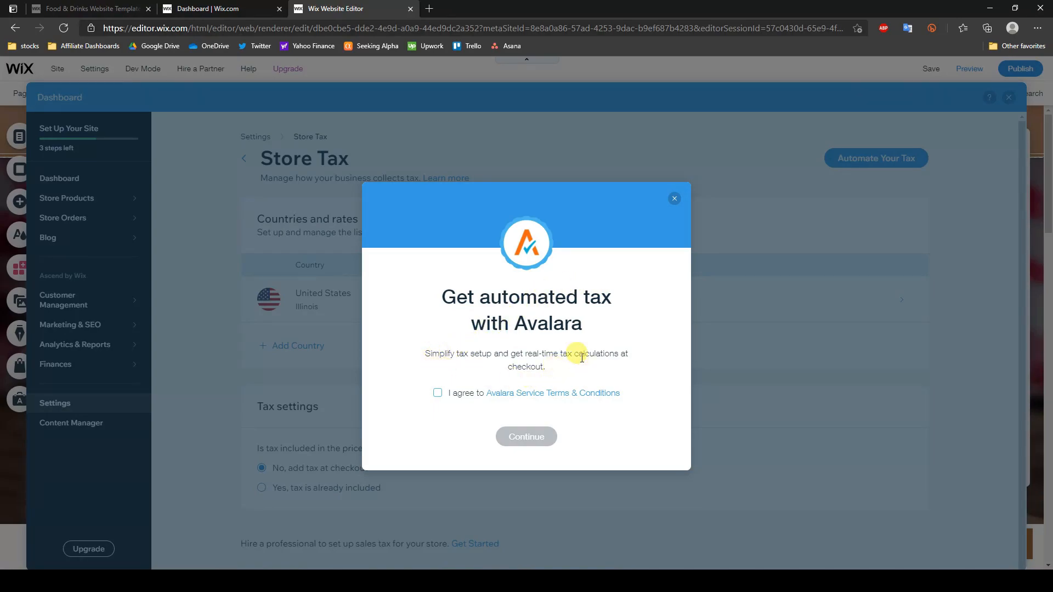
pyautogui.click(674, 198)
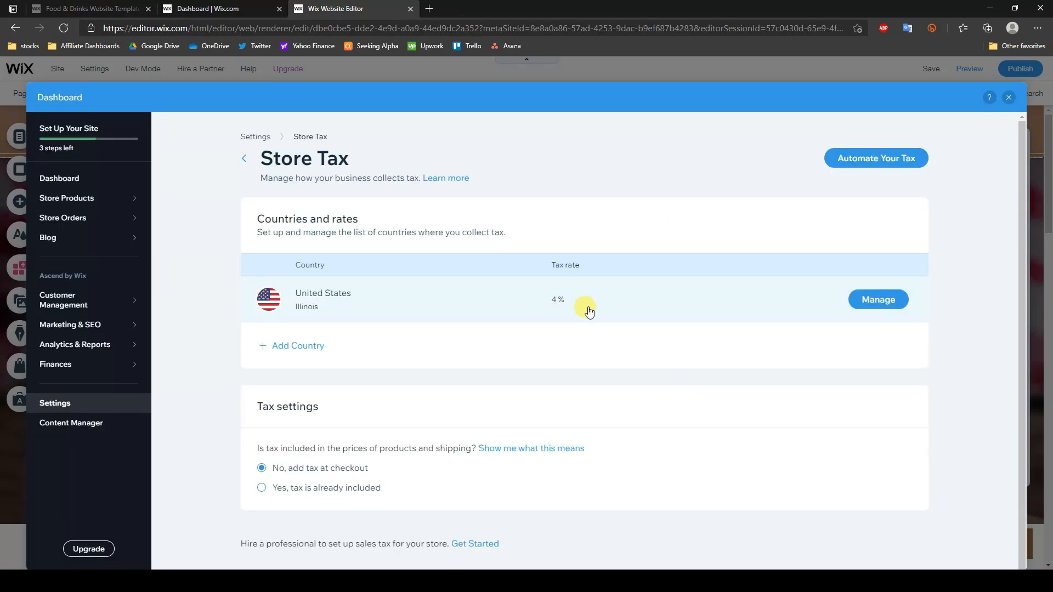
# Step: Leave the site editor and open the site's main dashboard with its setup checklist
pyautogui.hotkey('ctrl', 'w')
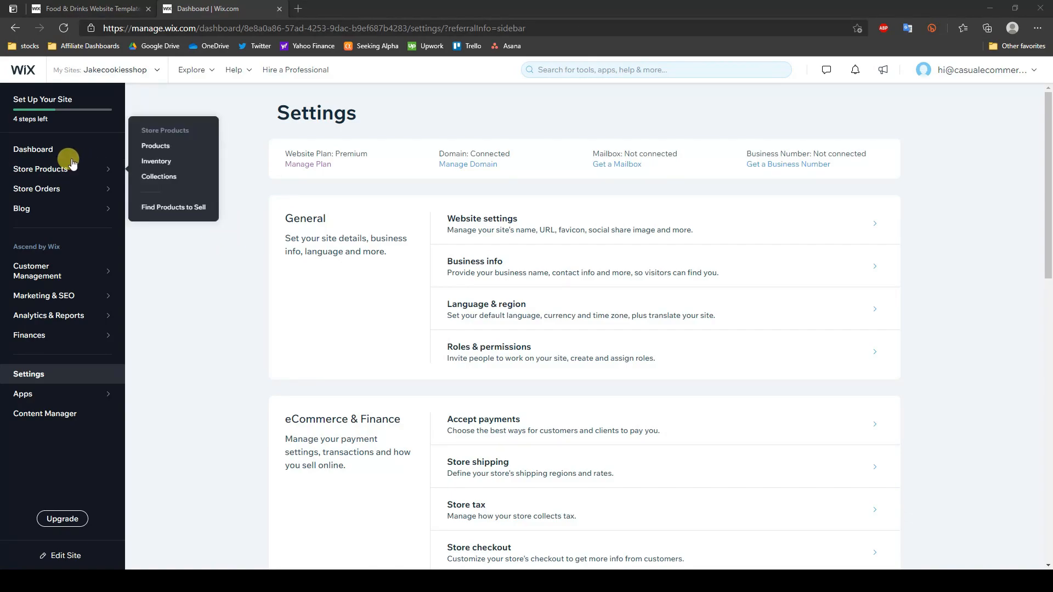
pyautogui.click(40, 148)
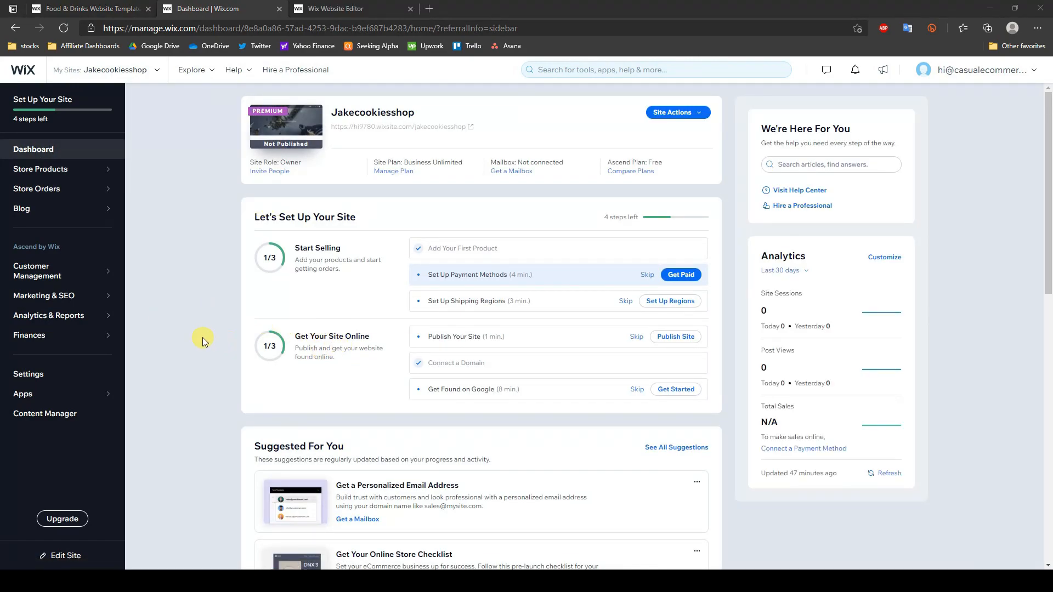
pyautogui.scroll(-1, 220, 345)
pyautogui.scroll(1, 228, 351)
# Step: Start the Wix SEO Wiz from the Get Found on Google task and accept Jakecookiesshop as the business name
pyautogui.click(679, 390)
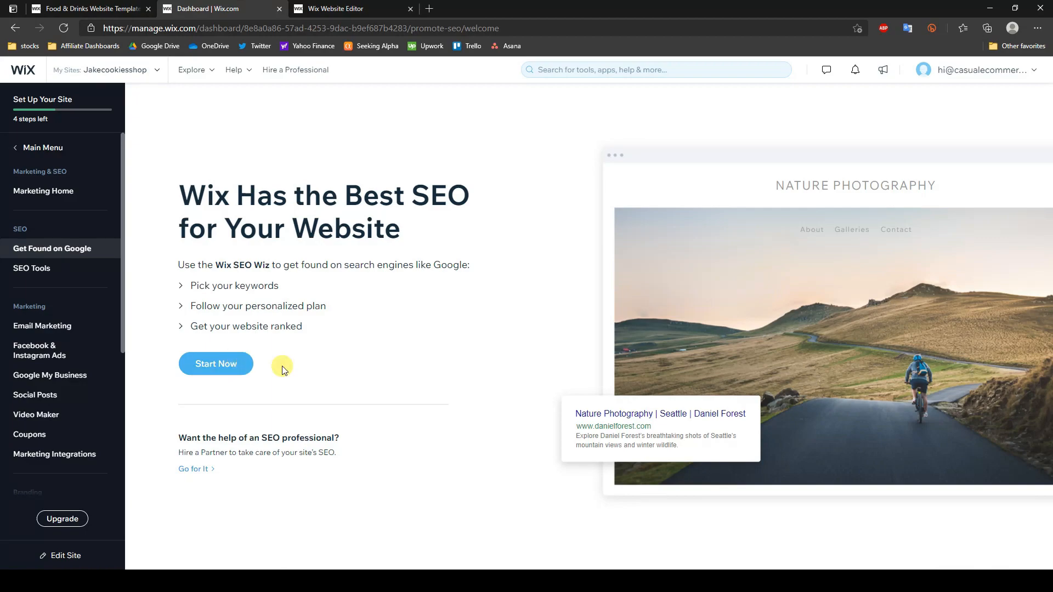
pyautogui.click(241, 364)
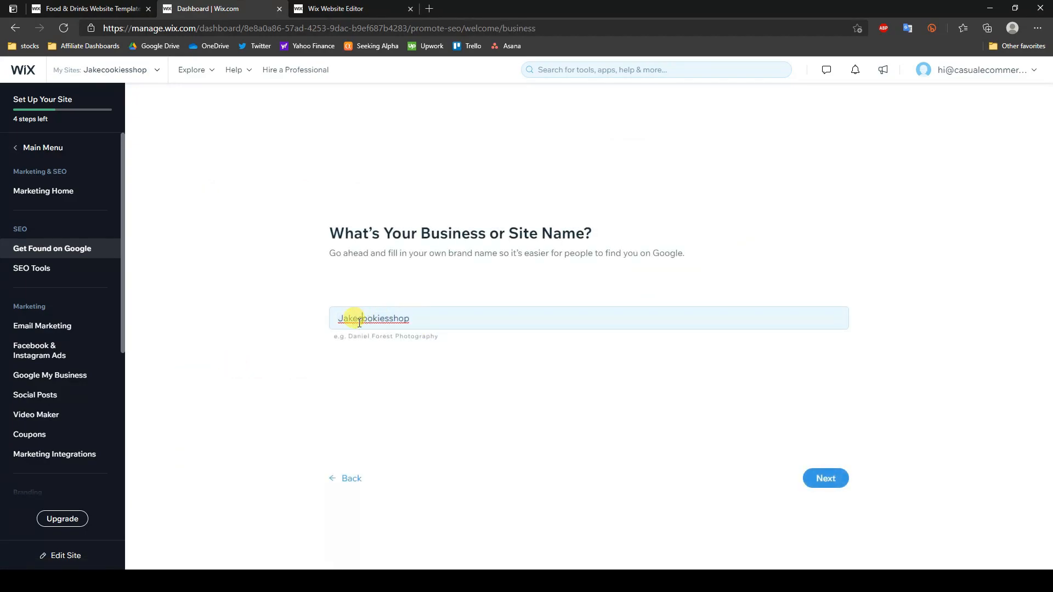
pyautogui.click(822, 479)
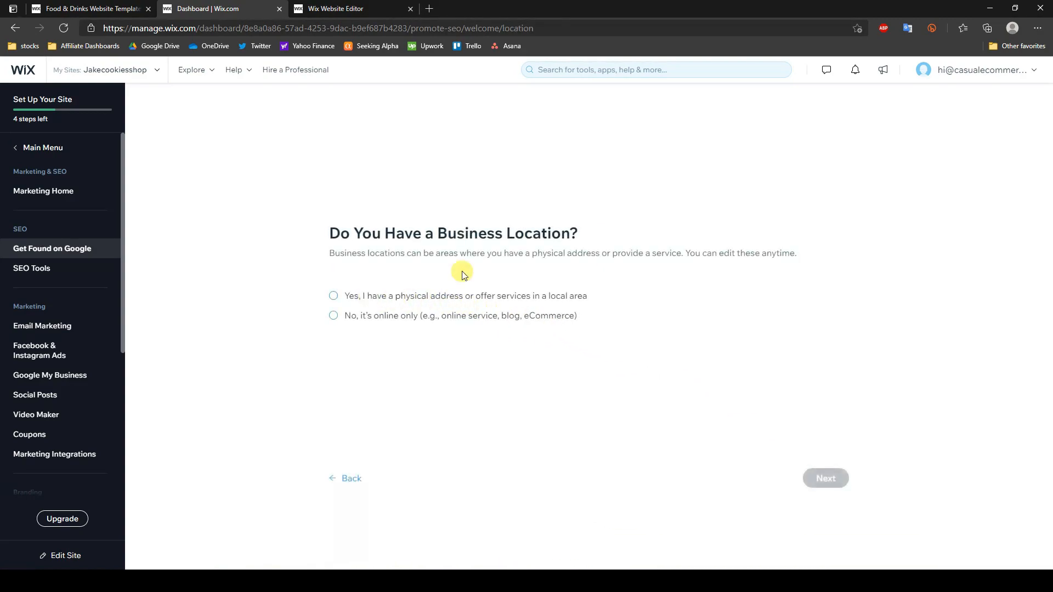
# Step: Specify that the business is online only, without a physical location, and continue to the business description
pyautogui.click(391, 301)
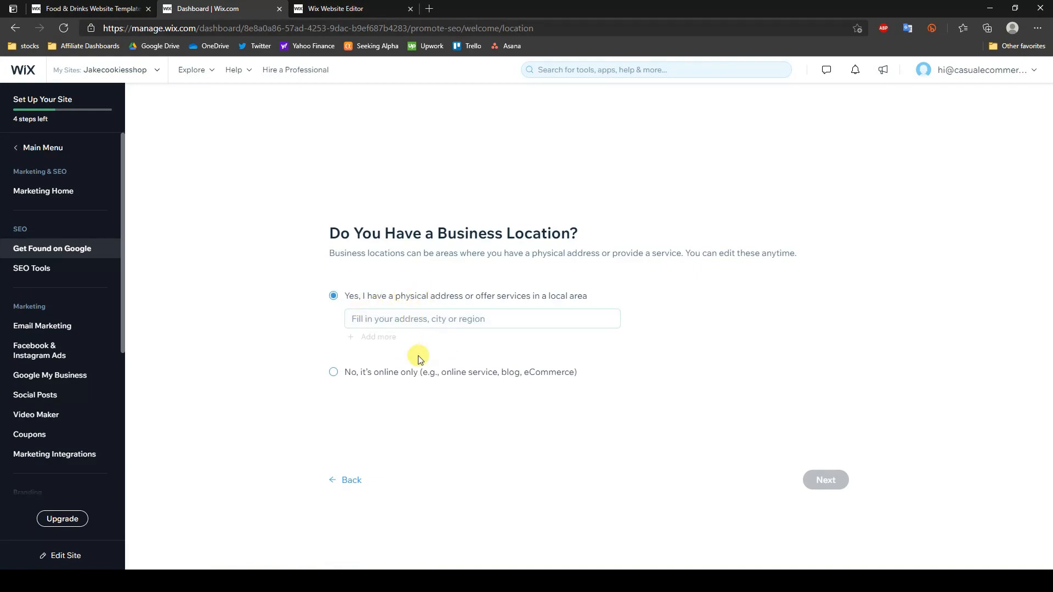
pyautogui.click(373, 372)
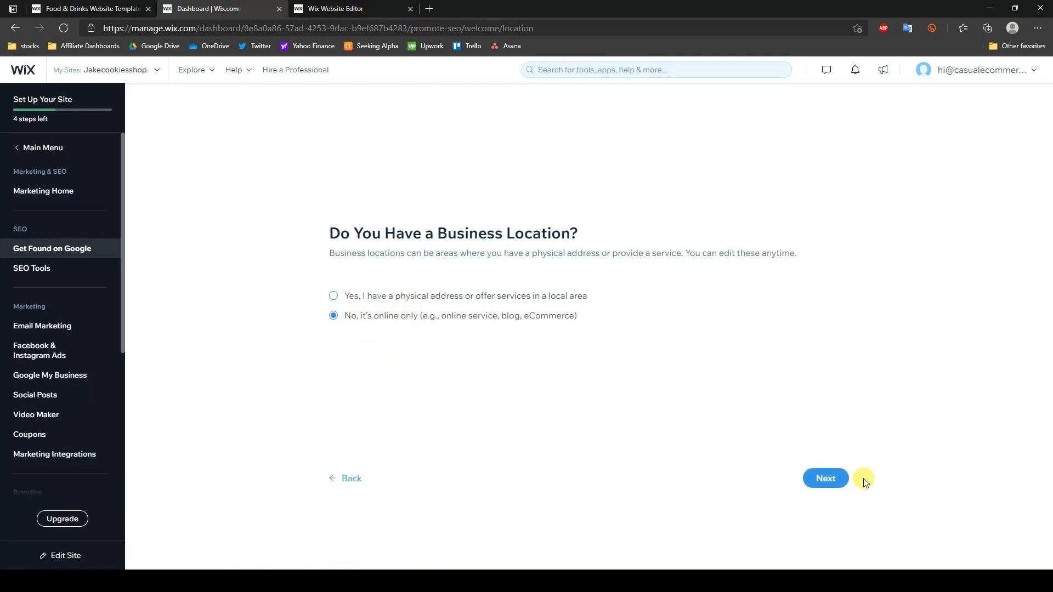
pyautogui.click(834, 478)
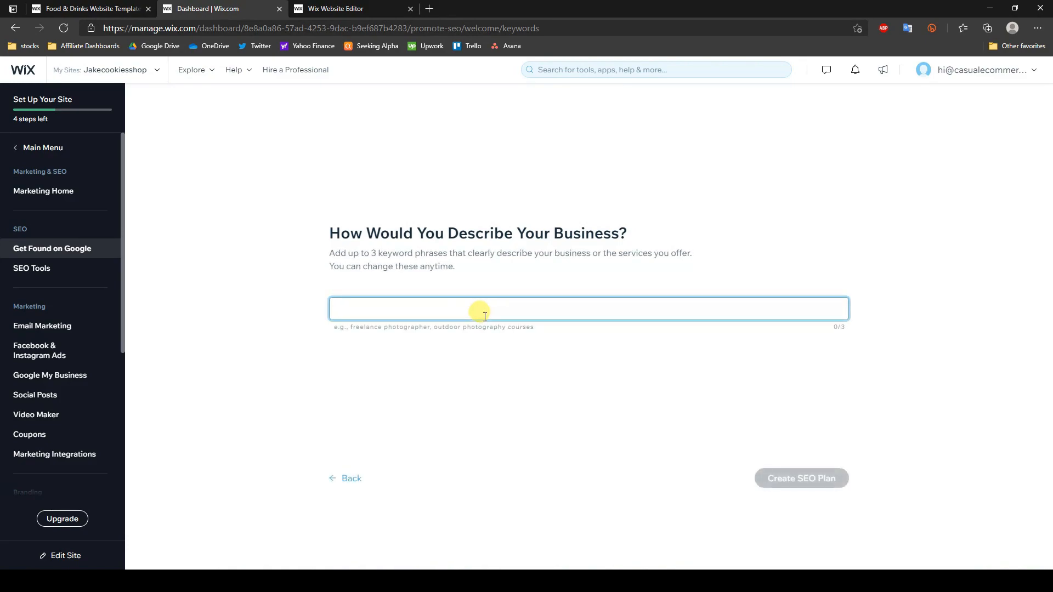
# Step: Describe the business with the keyword phrases cookie shop, cookies and chocolate chip cookies, and create the SEO plan
pyautogui.write('coo')
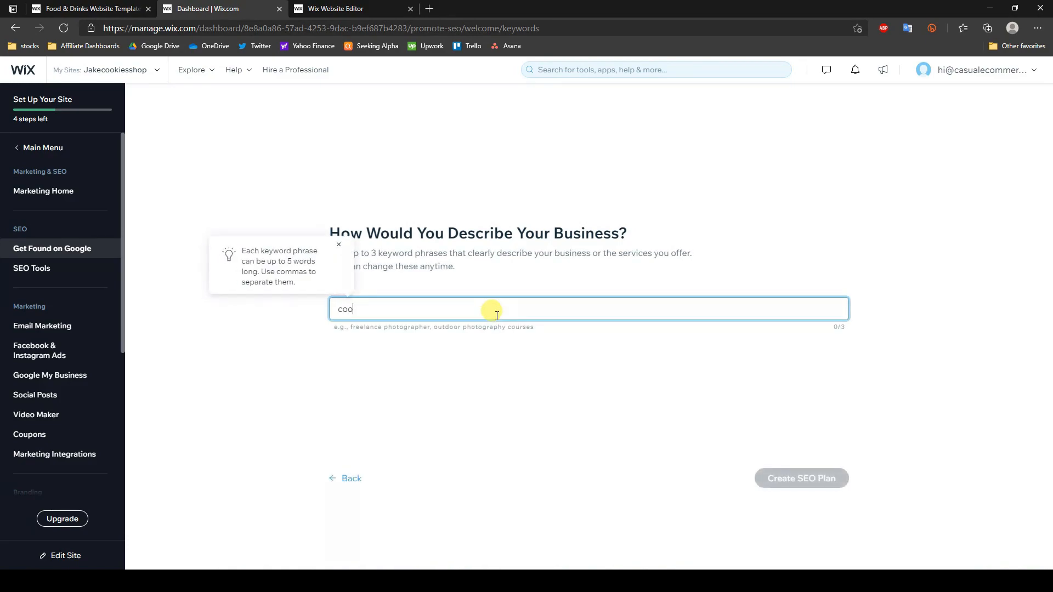
pyautogui.write('kie shop')
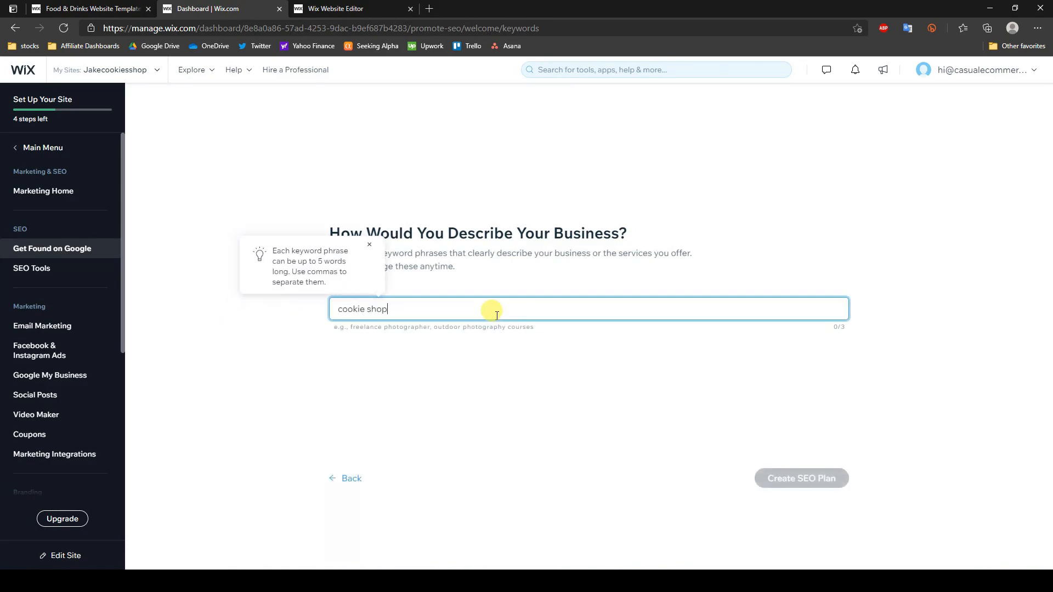
pyautogui.press('Return')
pyautogui.write('s')
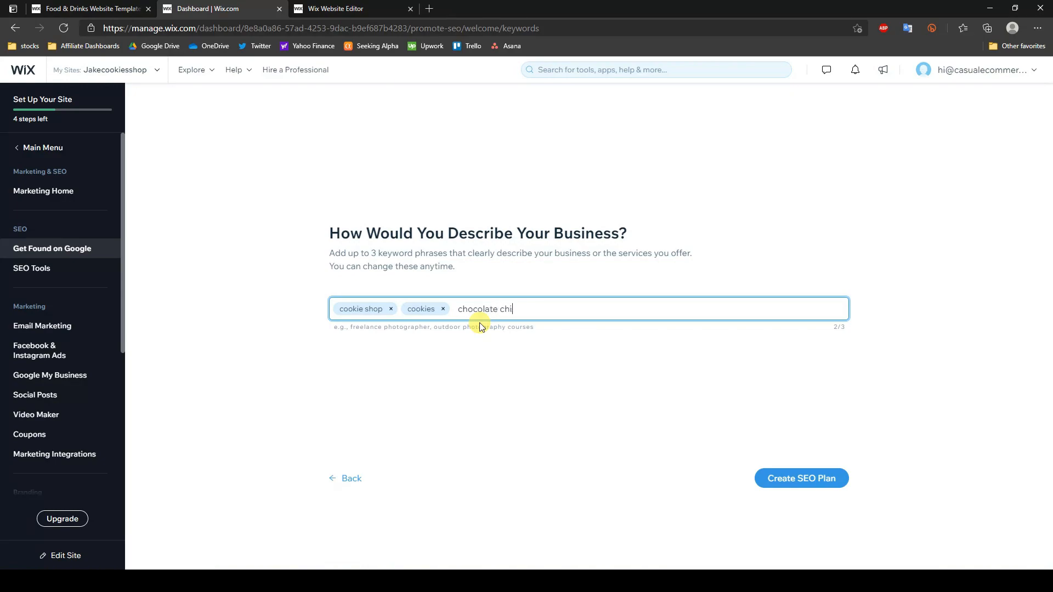
pyautogui.press('Return')
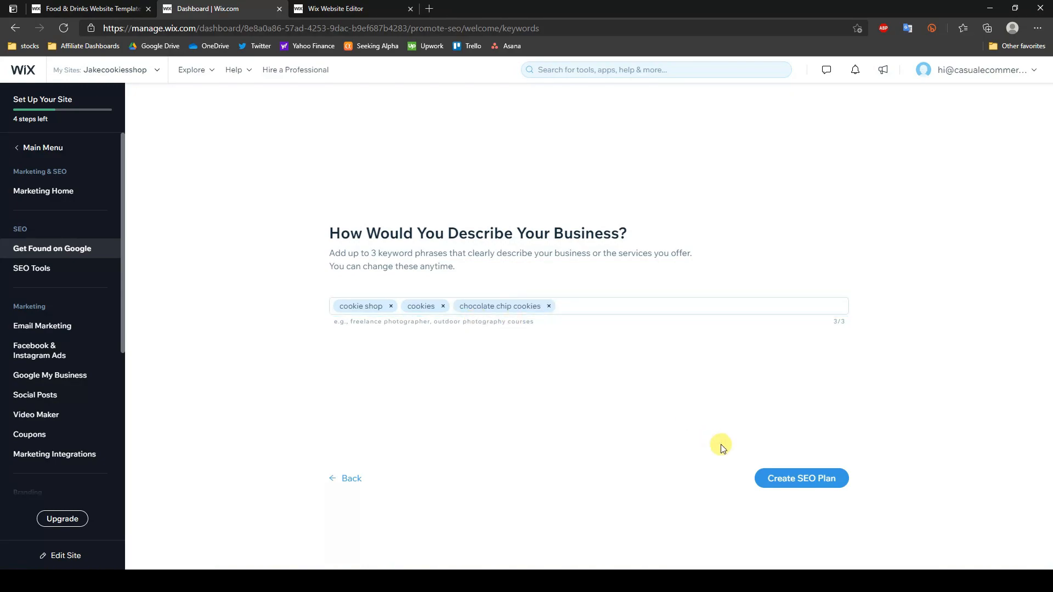
pyautogui.click(805, 480)
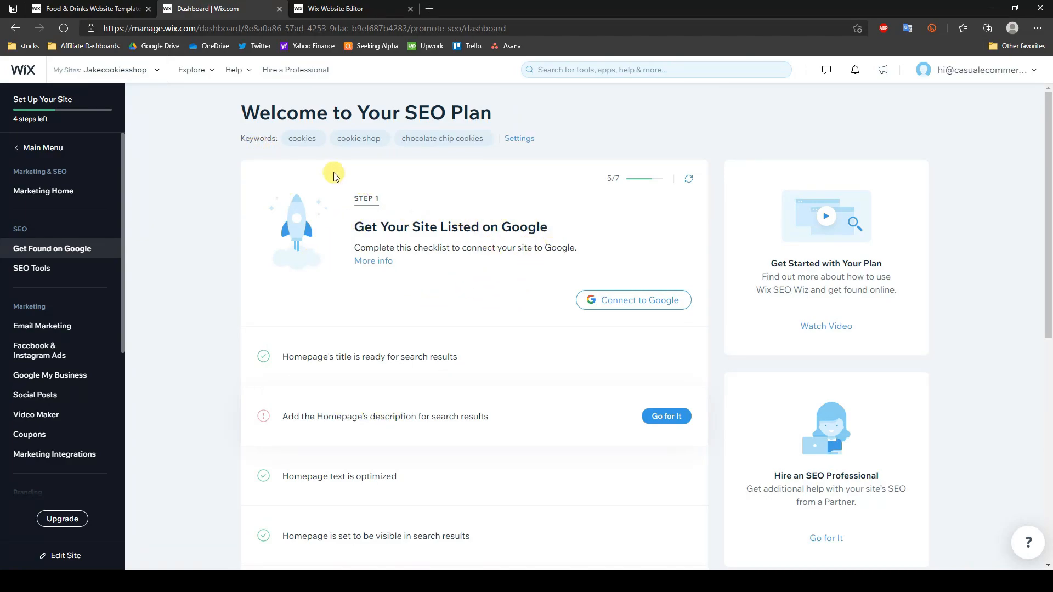
# Step: Examine the SEO plan's checklists for getting the site listed on Google and optimizing the site pages
pyautogui.scroll(-4, 483, 277)
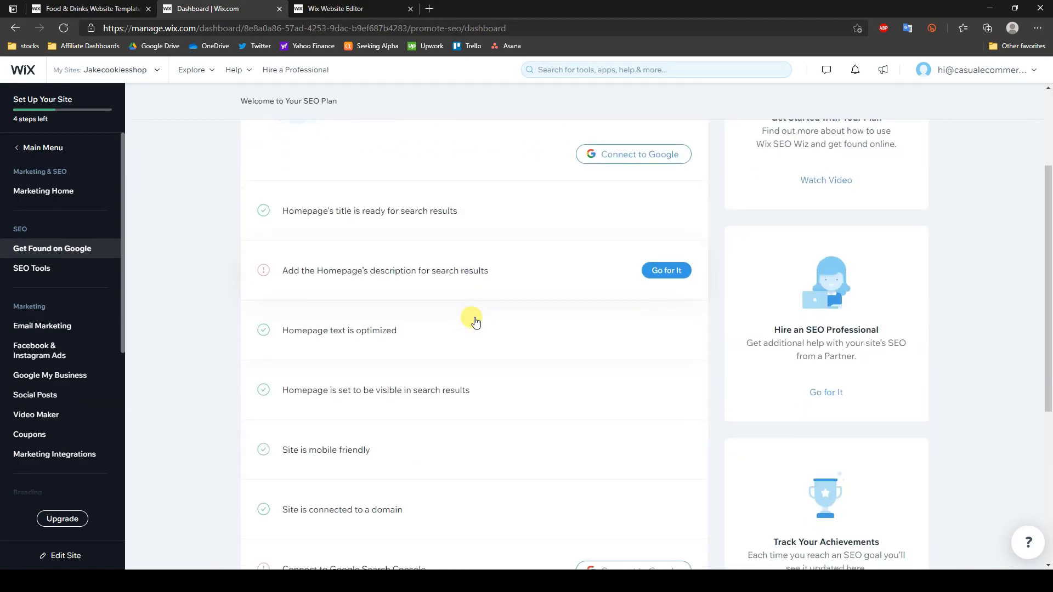
pyautogui.scroll(1, 519, 332)
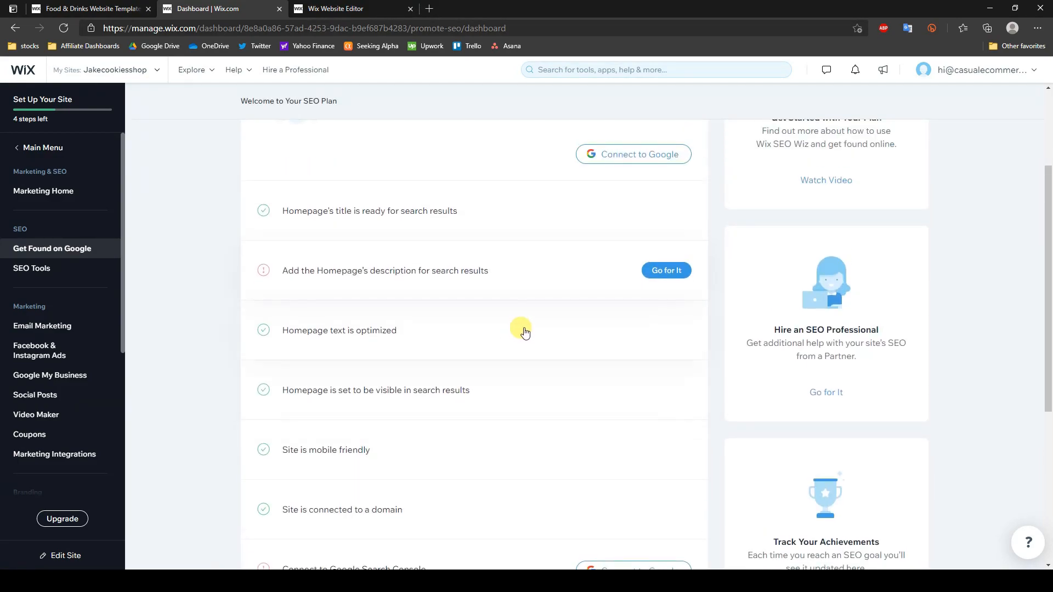
pyautogui.scroll(-3, 419, 348)
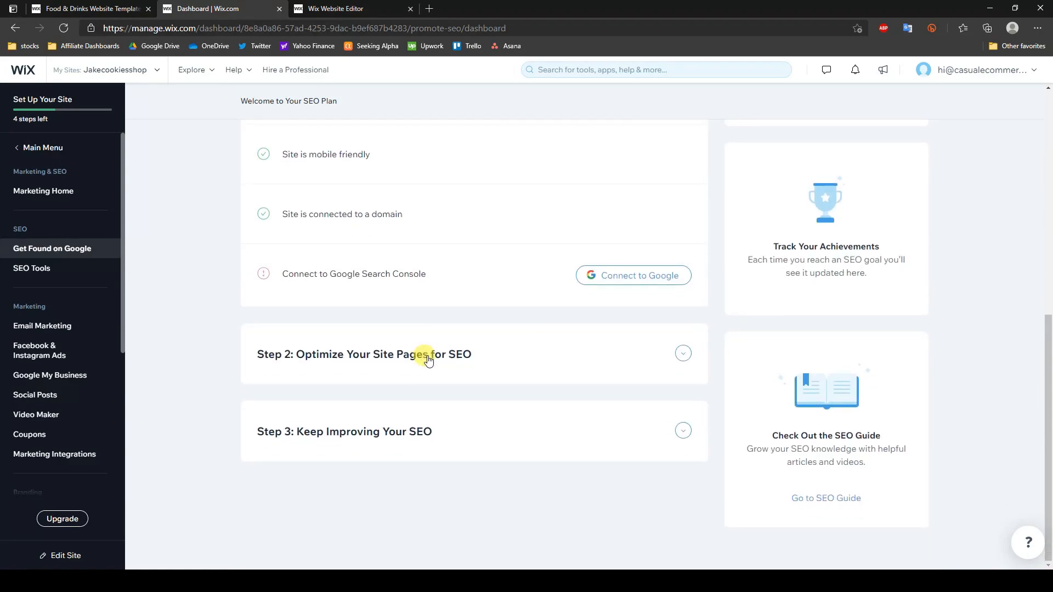
pyautogui.click(672, 354)
pyautogui.scroll(-3, 531, 369)
pyautogui.scroll(3, 545, 369)
pyautogui.scroll(-3, 545, 369)
pyautogui.scroll(-3, 481, 274)
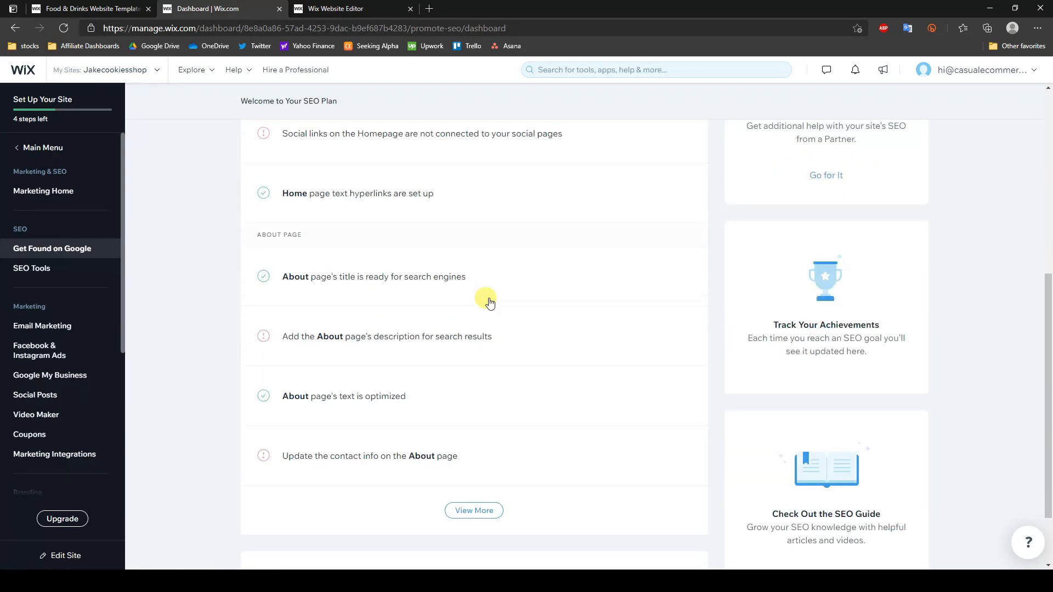
pyautogui.scroll(5, 505, 346)
pyautogui.scroll(2, 510, 348)
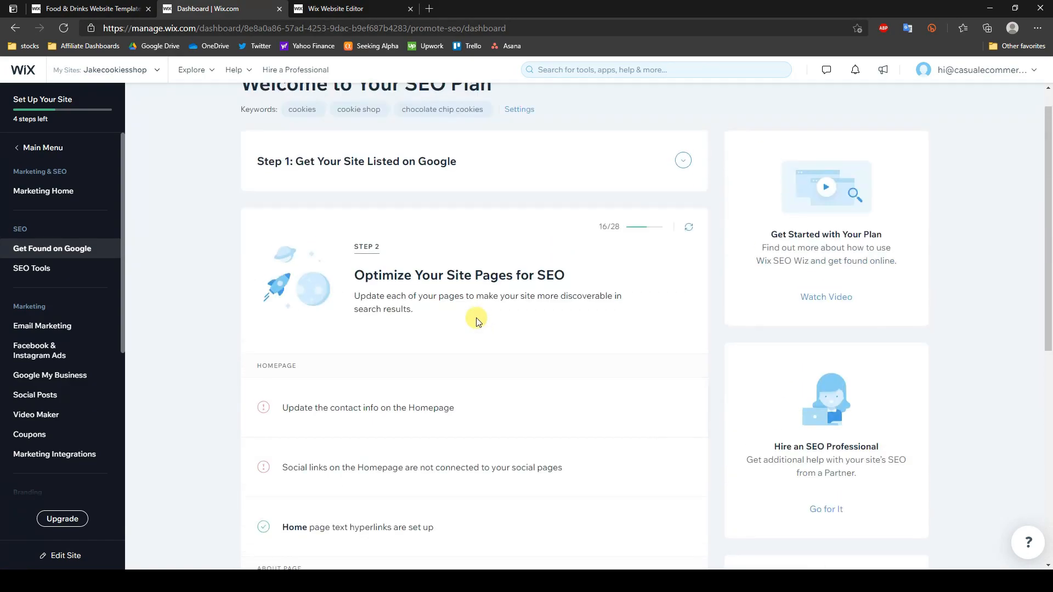
pyautogui.scroll(-7, 505, 390)
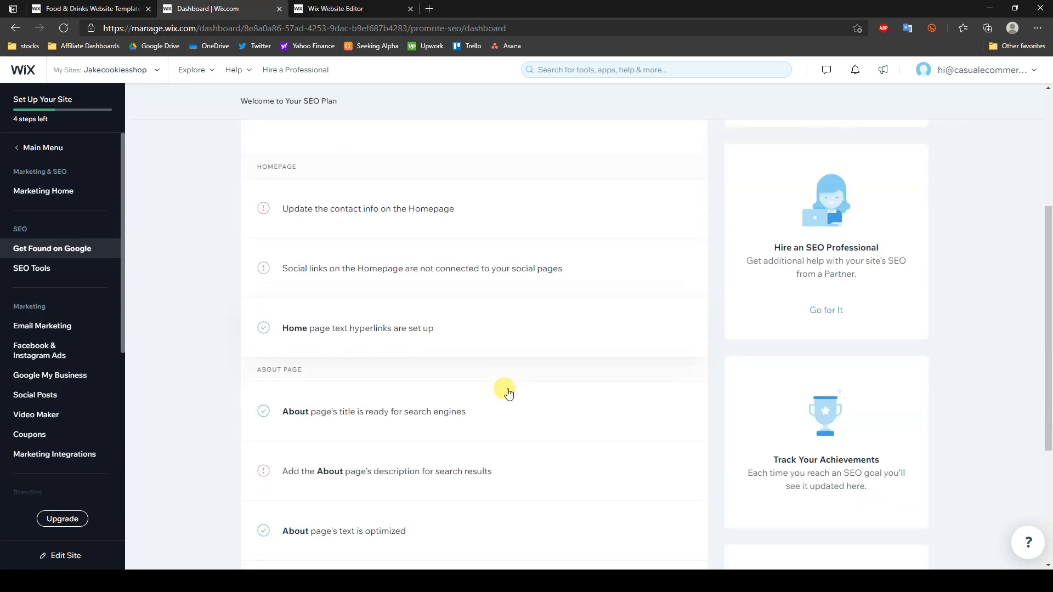
pyautogui.scroll(6, 512, 402)
pyautogui.scroll(1, 514, 401)
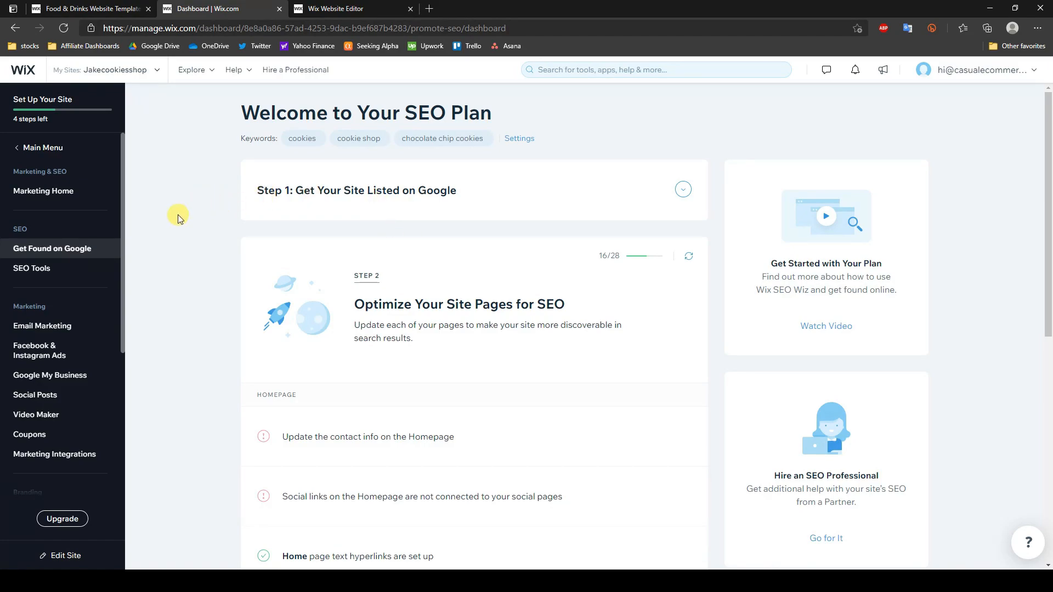
# Step: Return to the site's main dashboard, open the site in a new editor tab and close the old editor tab
pyautogui.click(21, 148)
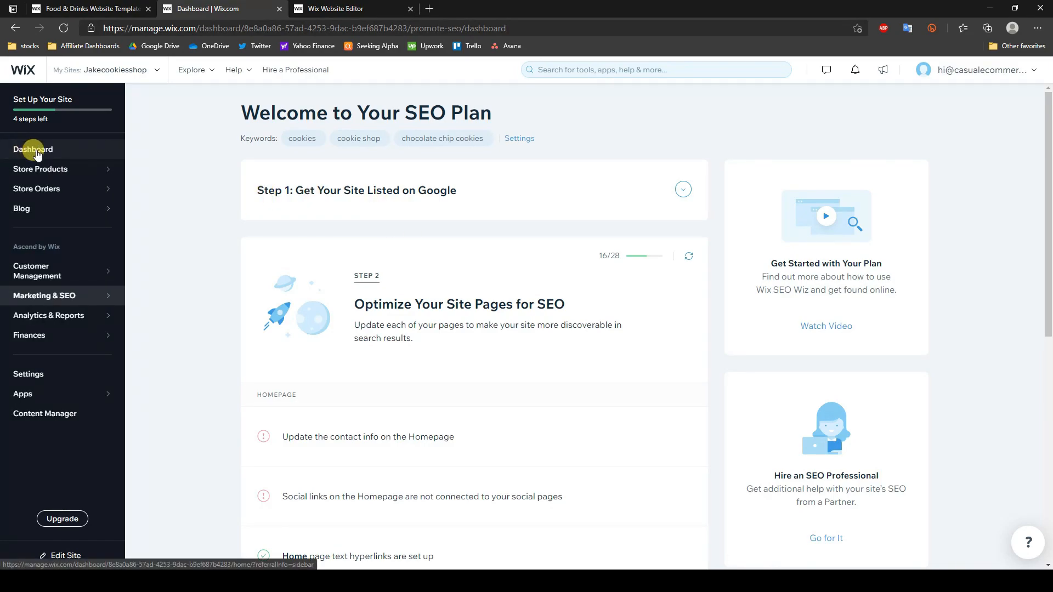
pyautogui.click(38, 153)
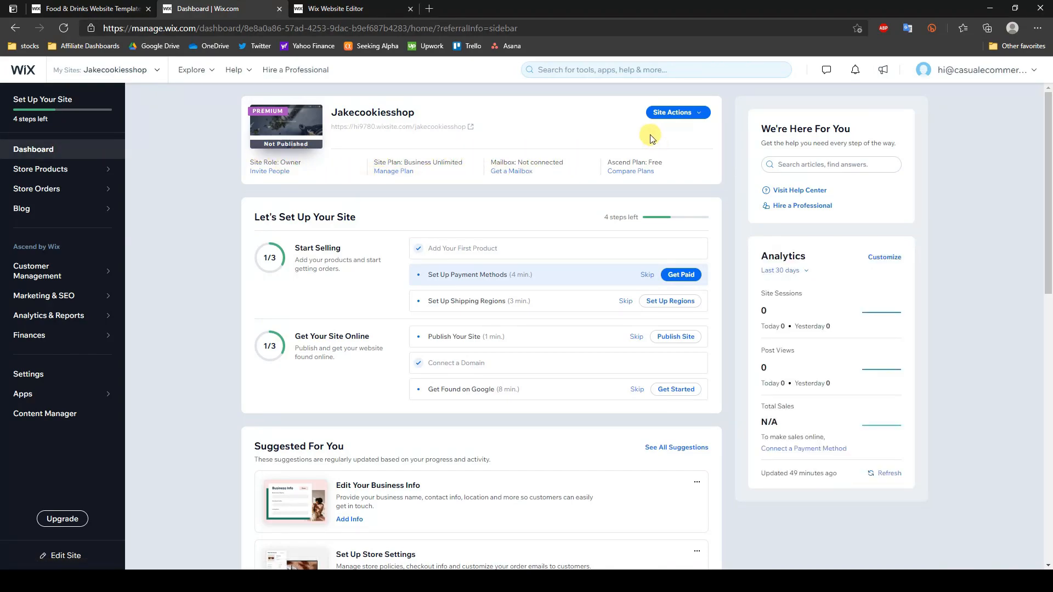
pyautogui.click(698, 114)
pyautogui.click(680, 134)
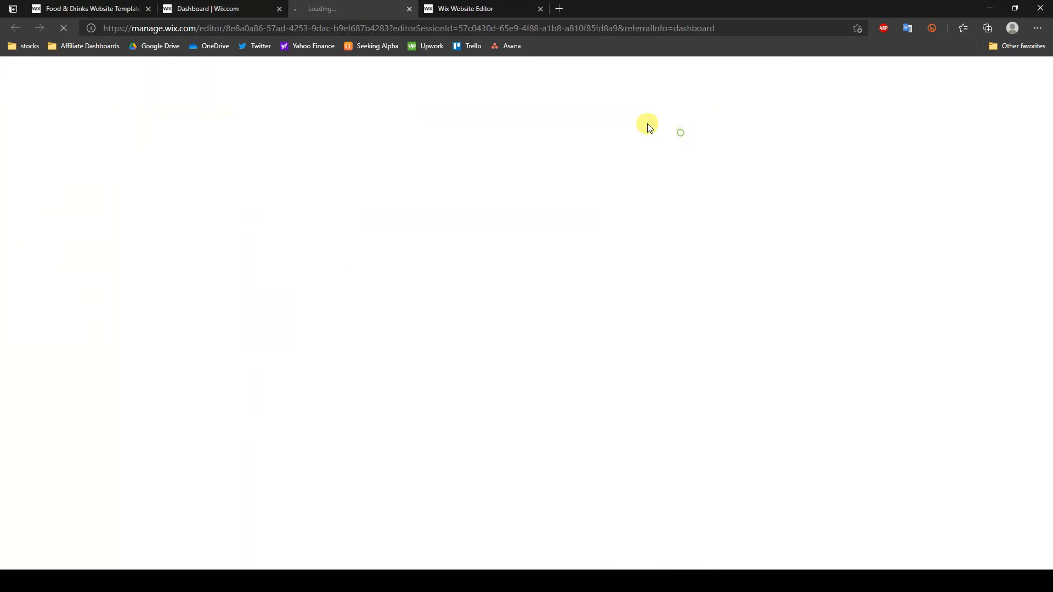
pyautogui.click(542, 9)
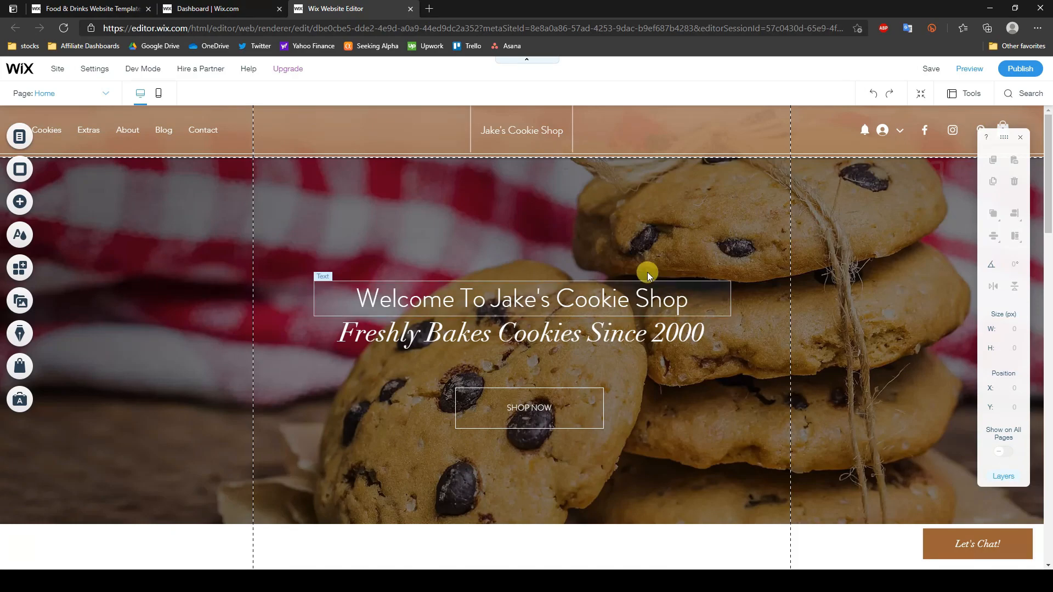
# Step: Look over the home page down to the cookie gallery, publish the site and dismiss the publishing confirmation
pyautogui.scroll(-8, 474, 305)
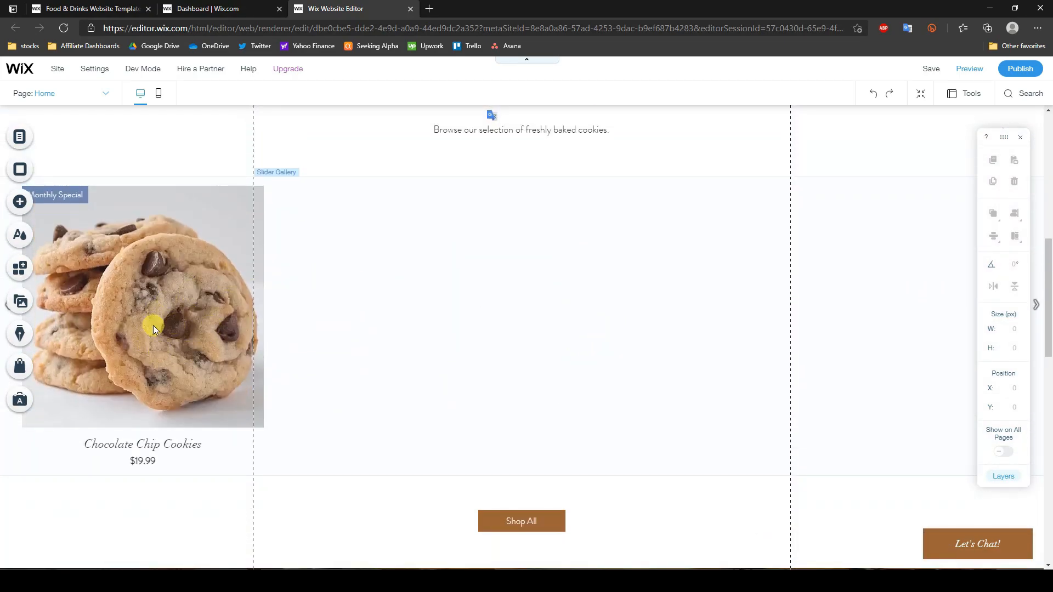
pyautogui.scroll(1, 181, 329)
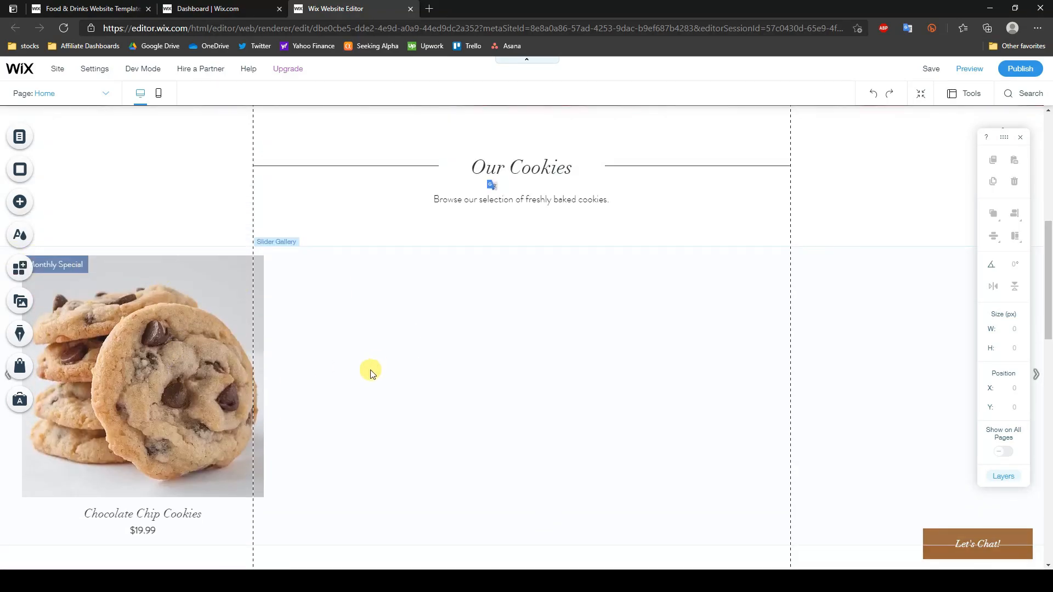
pyautogui.scroll(8, 699, 379)
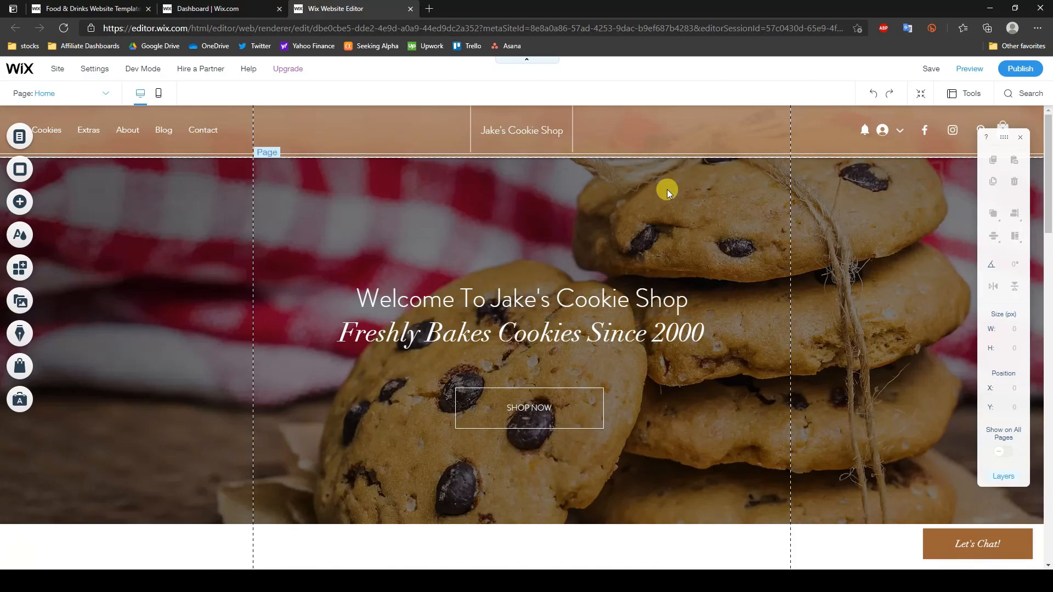
pyautogui.click(1014, 70)
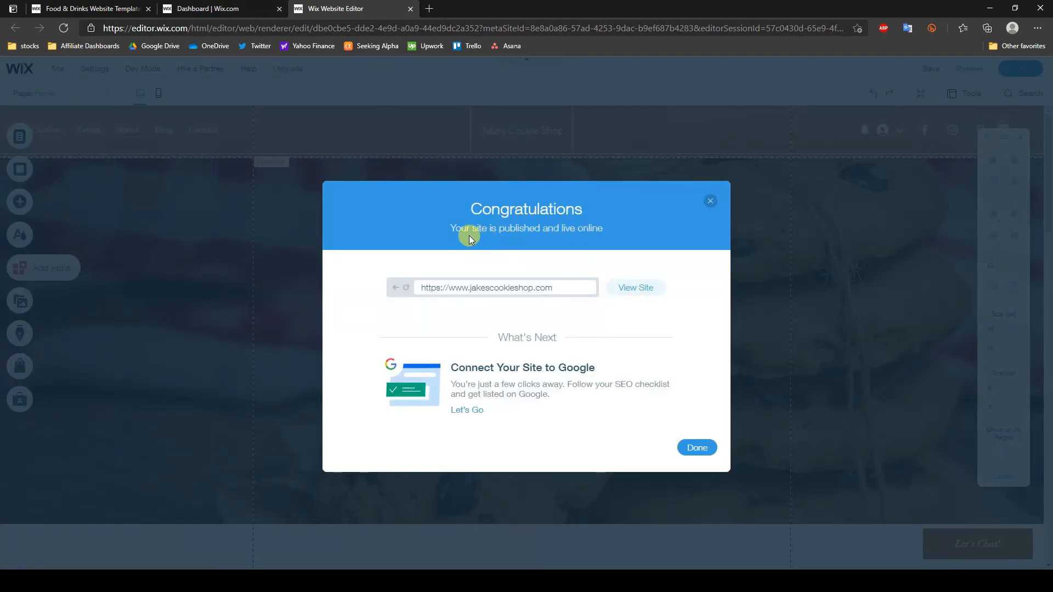
pyautogui.click(698, 448)
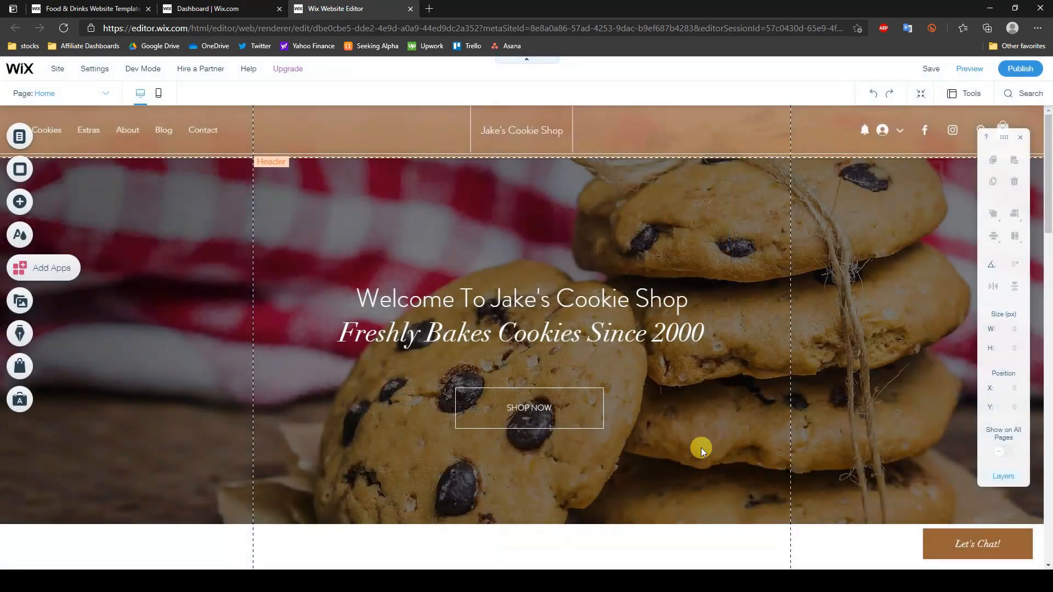